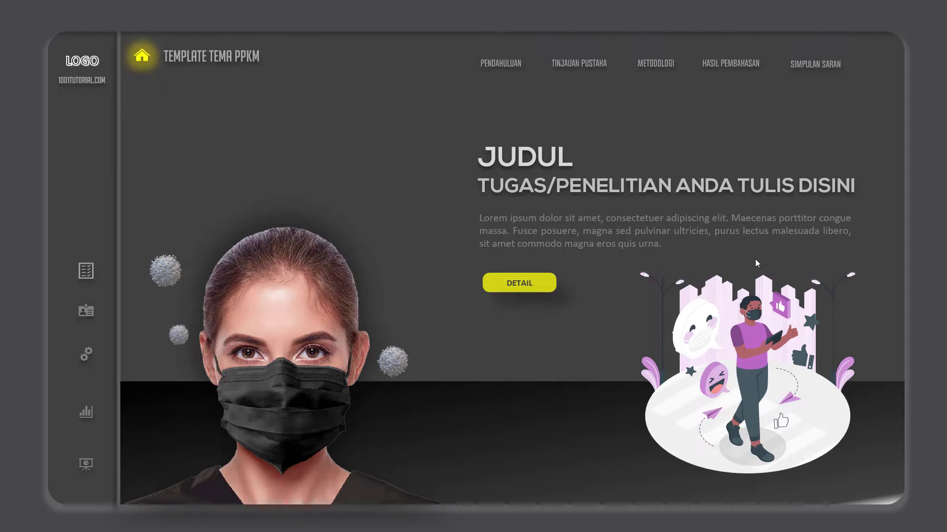
Advance the slide show past PENDAHULUAN to the TINJAUAN PUSTAKA slide with the delivery courier.
left_click(531, 345)
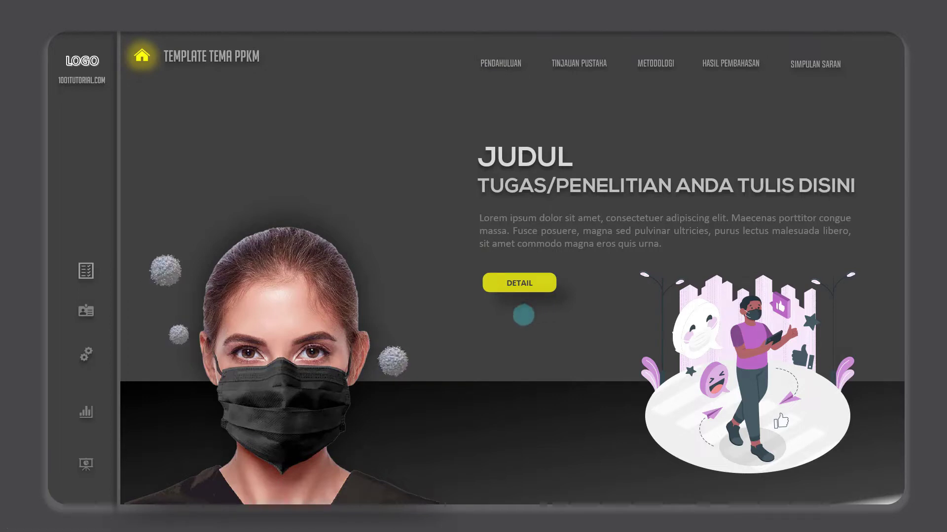
left_click(506, 344)
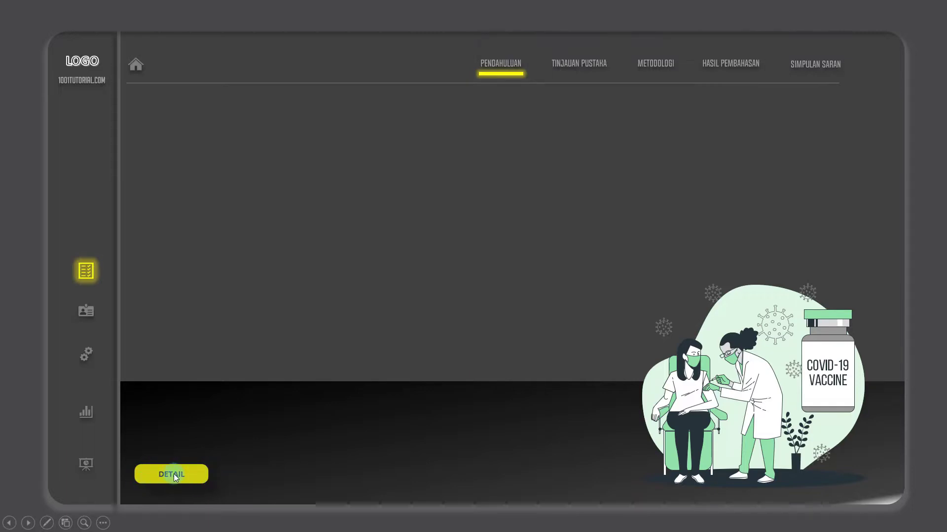
left_click(530, 176)
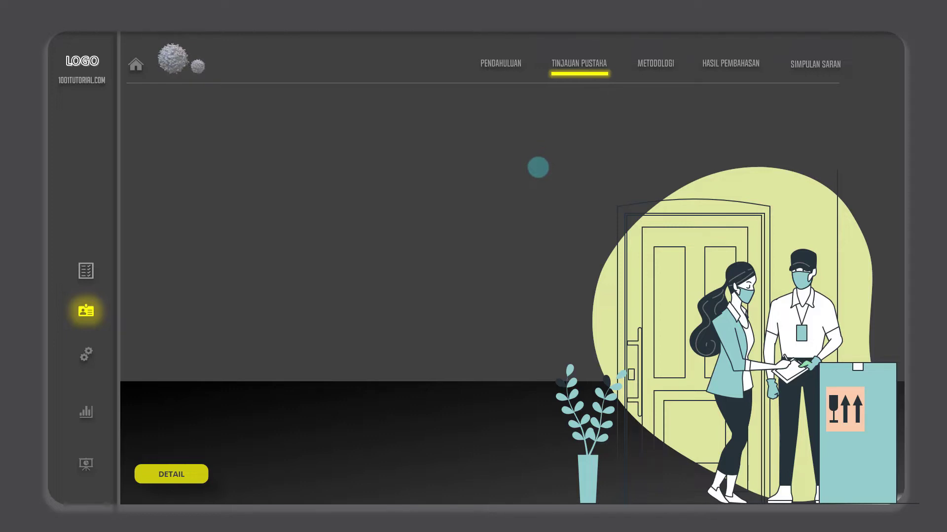
Advance from TINJAUAN PUSTAKA to the METODOLOGI slide with the masked checkpoint guard.
left_click(537, 167)
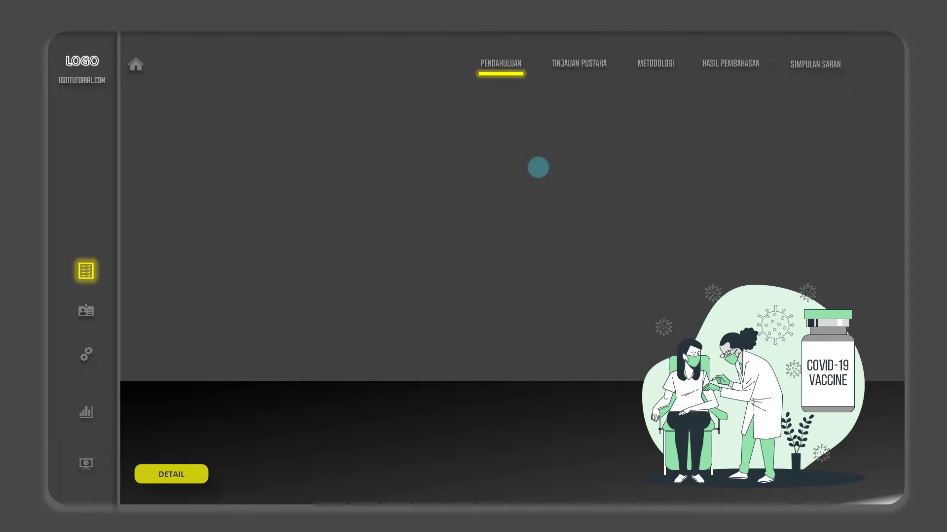
left_click(537, 167)
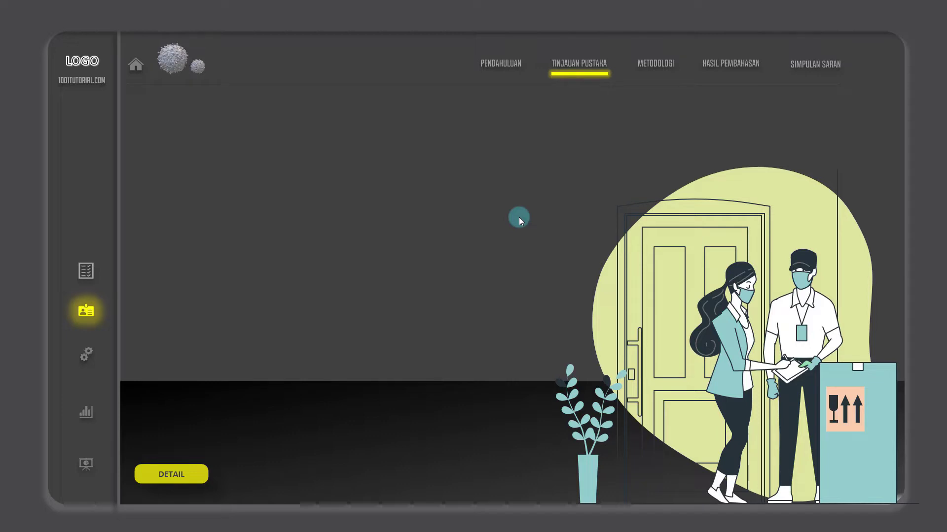
left_click(486, 217)
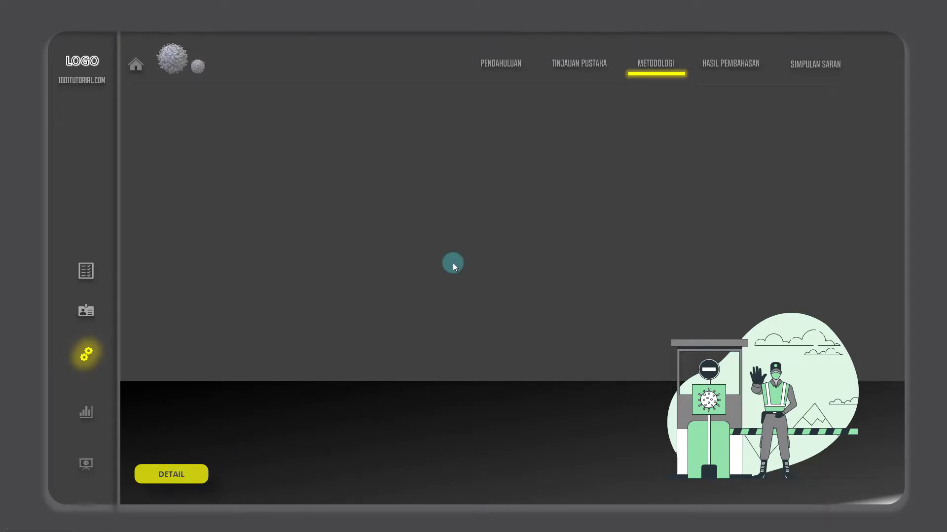
Go back to TINJAUAN PUSTAKA, then forward to the HASIL PEMBAHASAN border-car slide.
left_click(490, 225)
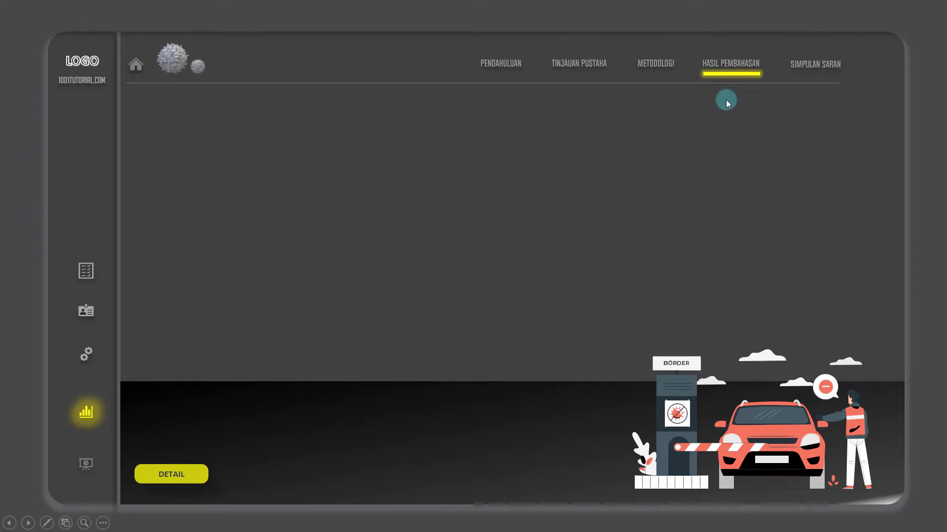
key("Left")
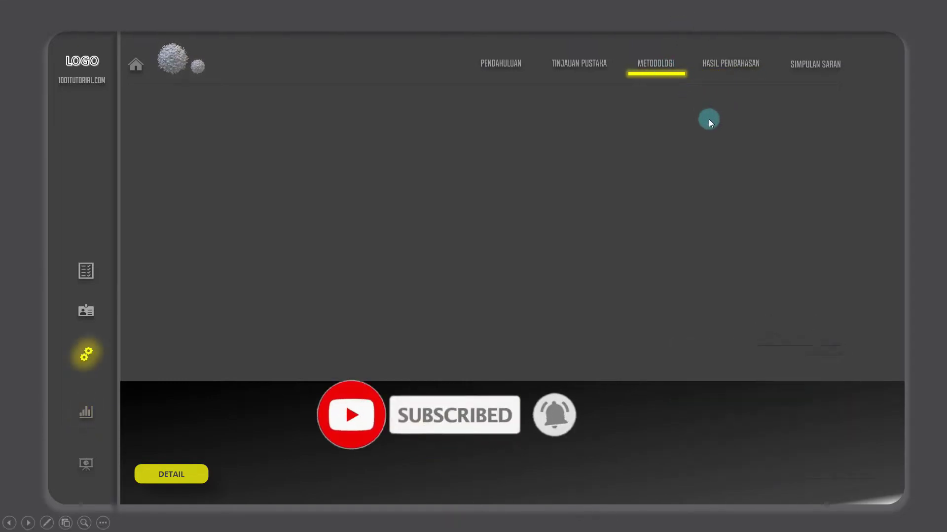
key("Left")
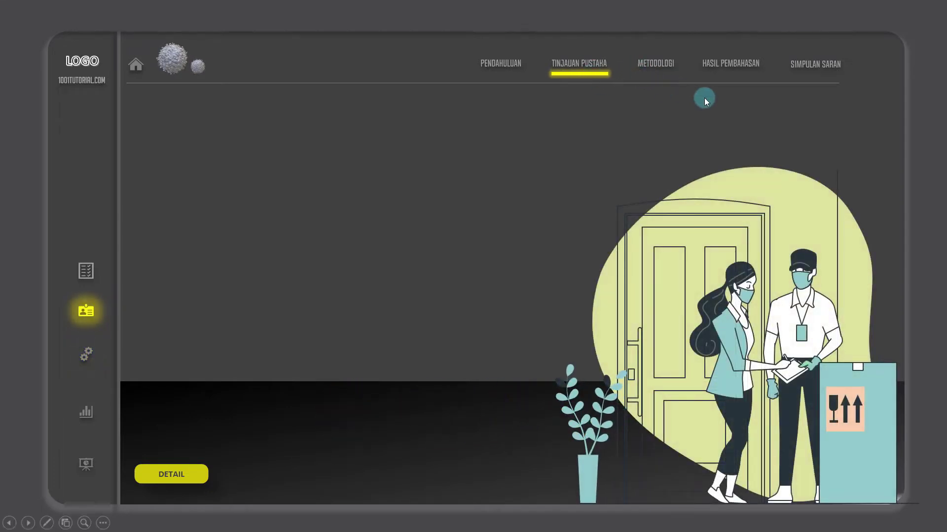
key("Right")
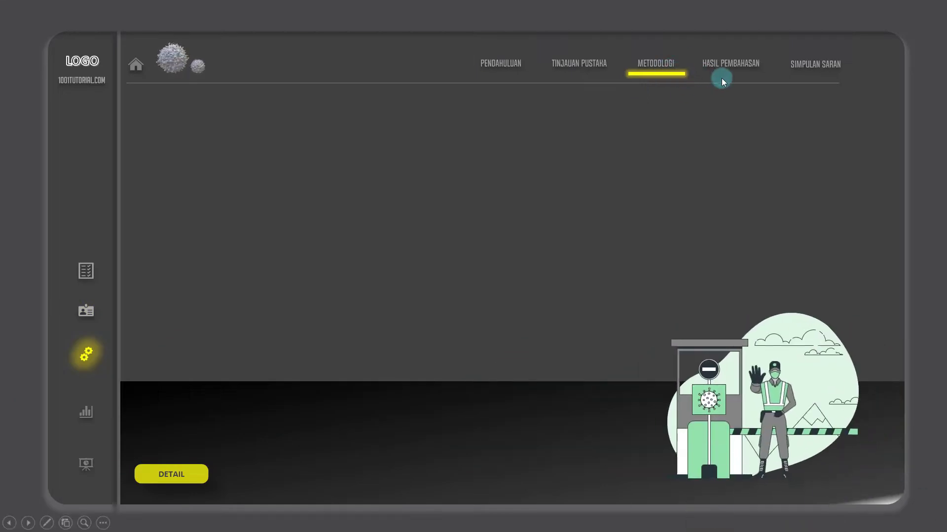
left_click(722, 82)
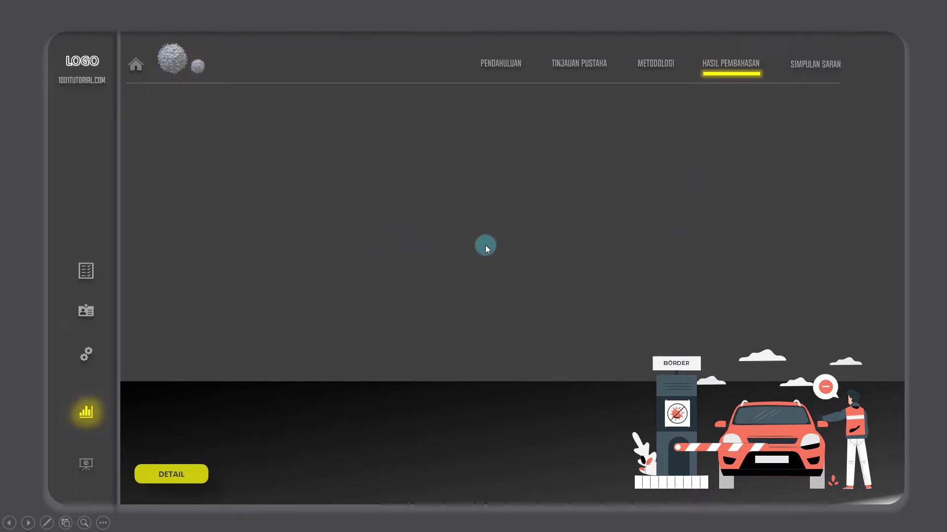
left_click(591, 175)
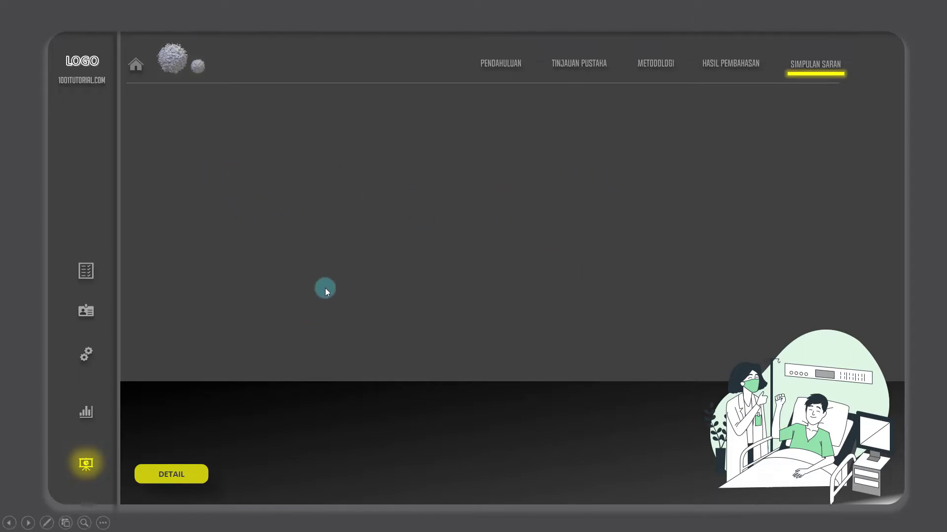
left_click(439, 305)
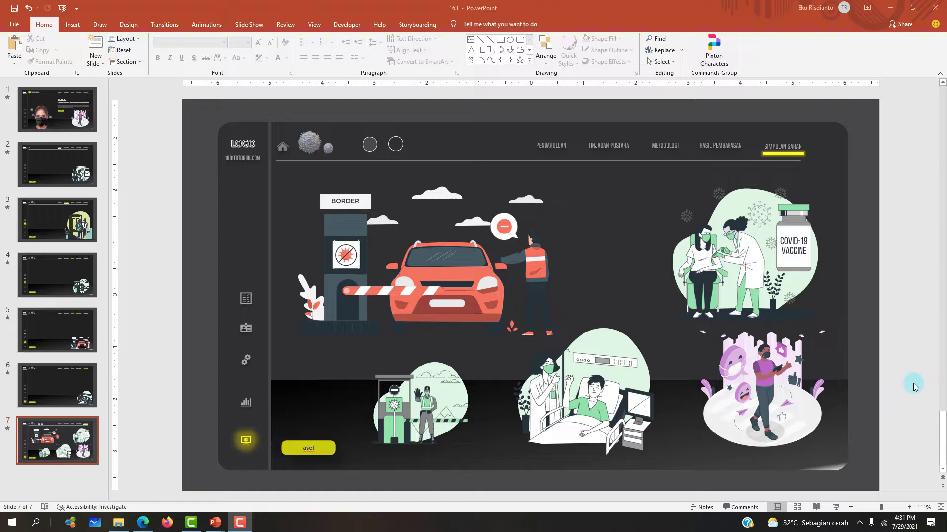
Create a blank presentation and delete its title and subtitle placeholders with Ctrl+A, Delete.
left_click(15, 25)
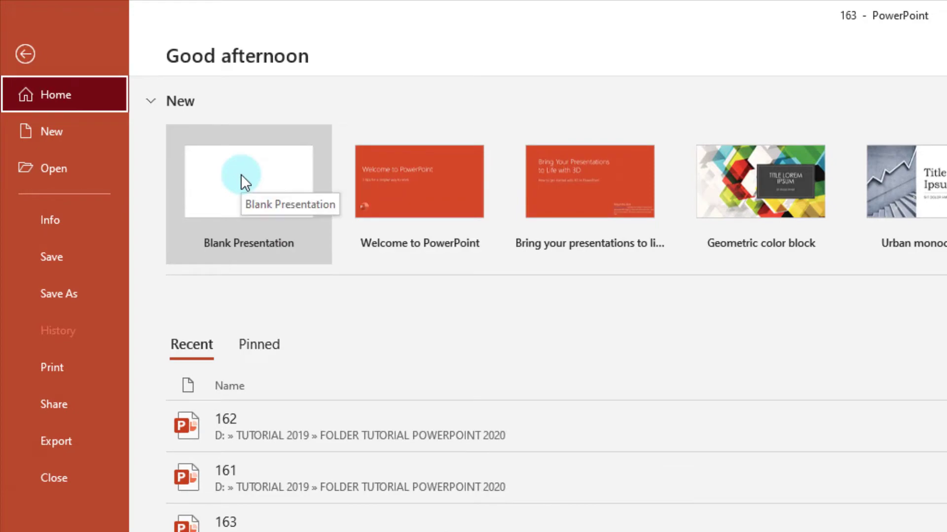
left_click(240, 173)
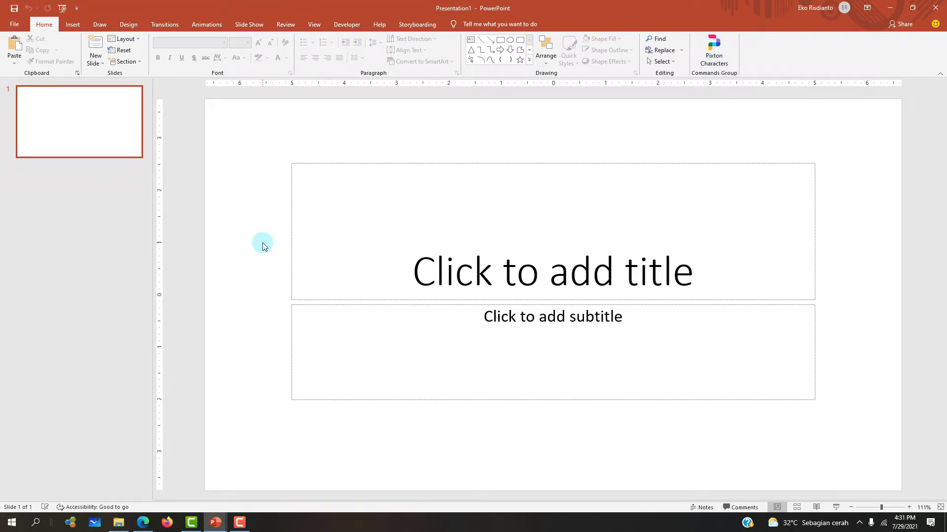
key("ctrl+a")
key("Delete")
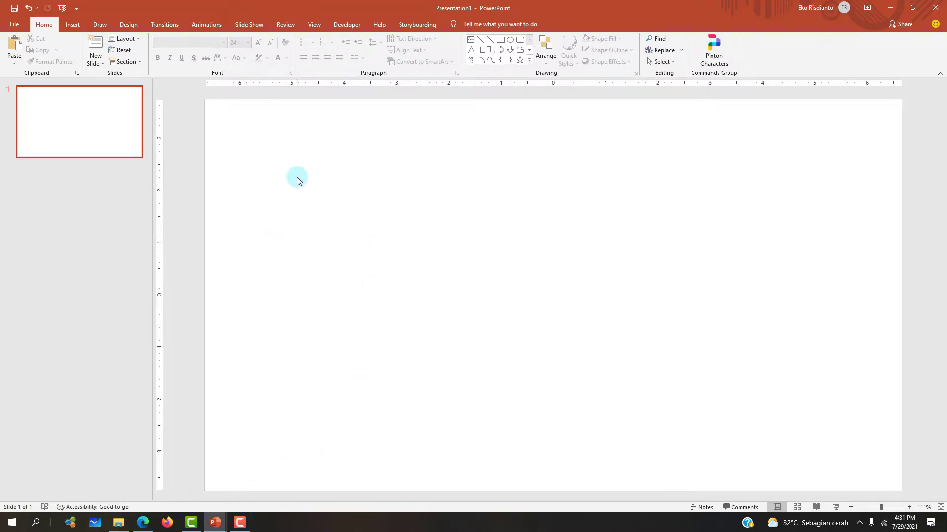
left_click(219, 517)
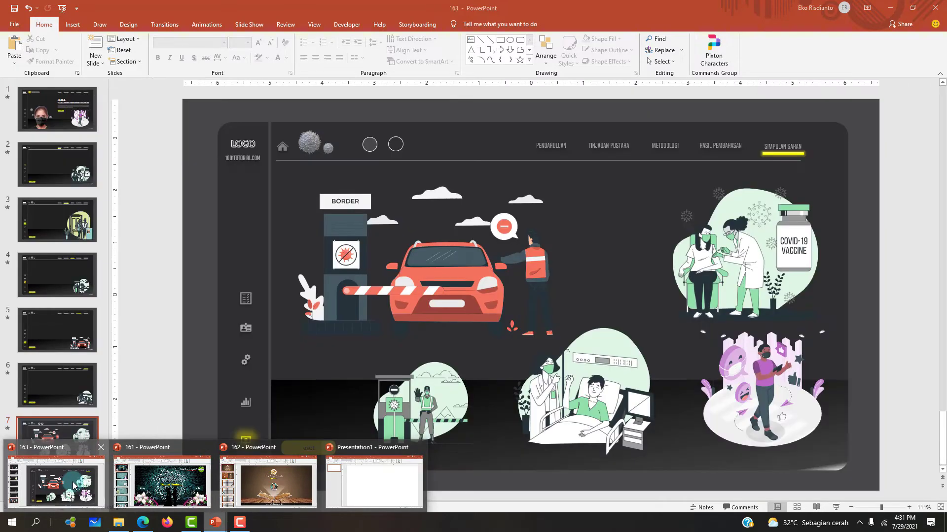
Copy the two small dark circles from deck 163 into Presentation1's top-left corner.
left_click(74, 485)
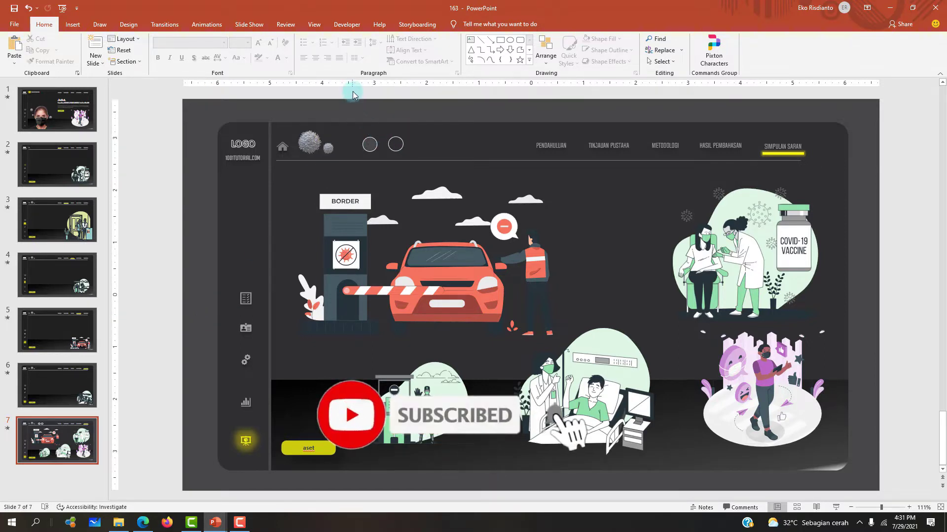
left_click_drag(352, 91, 428, 162)
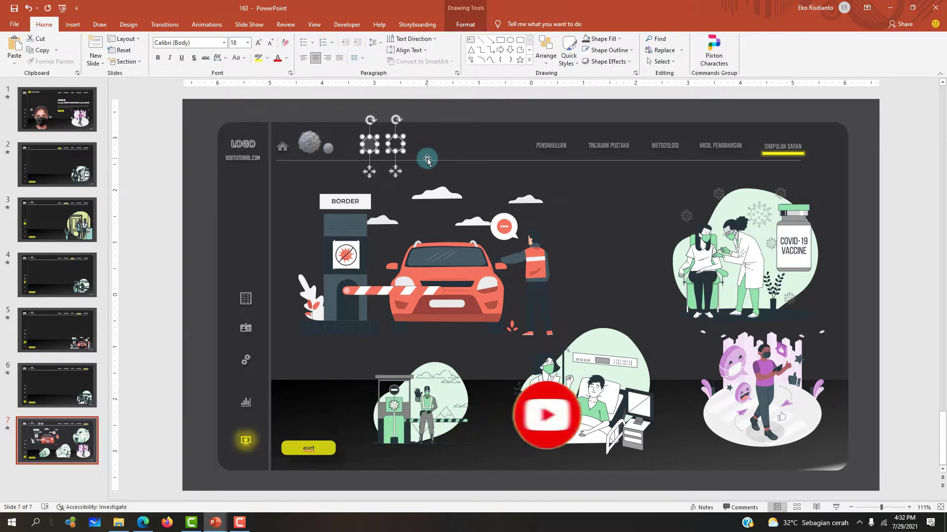
mouse_move(215, 523)
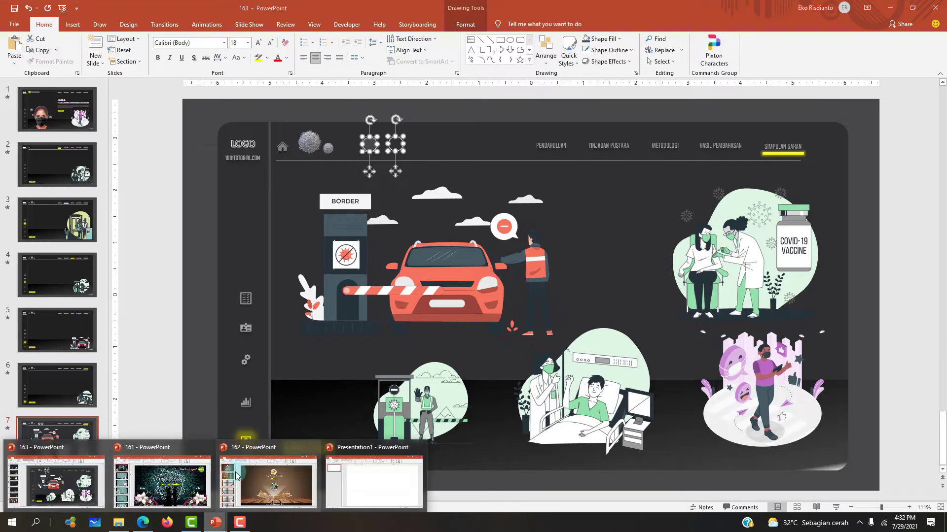
left_click(365, 480)
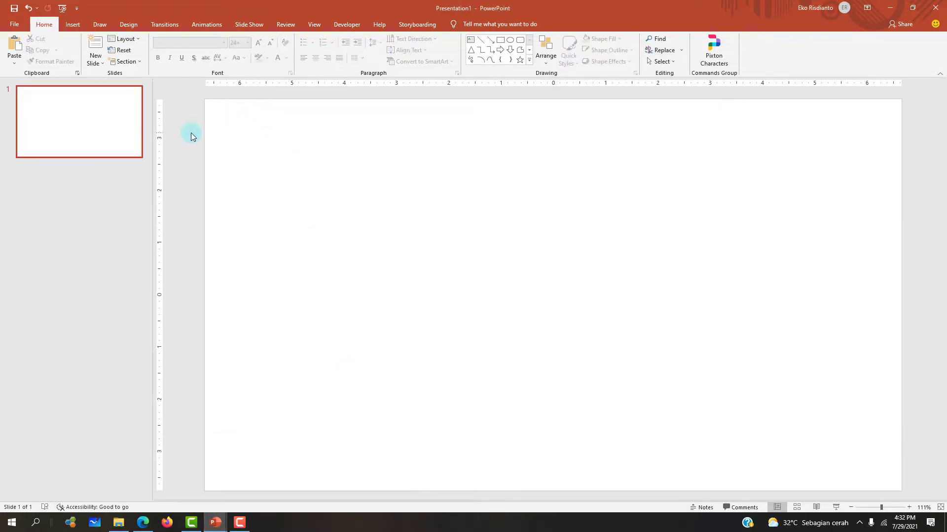
key("ctrl+v")
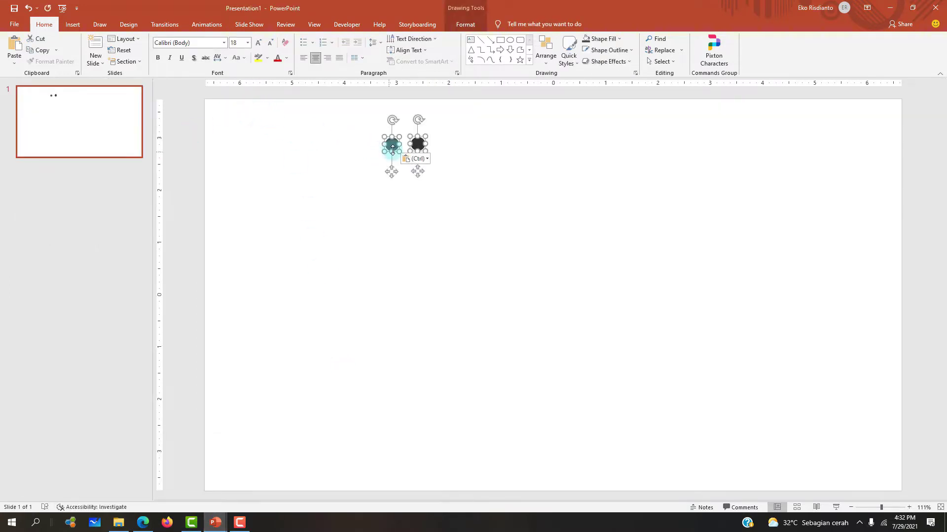
left_click_drag(393, 149, 194, 116)
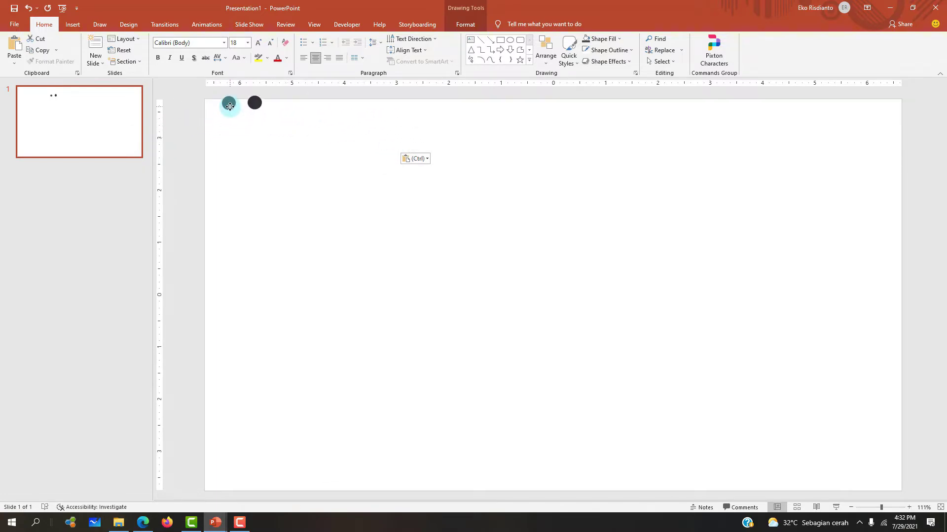
left_click_drag(194, 116, 232, 126)
left_click(610, 215)
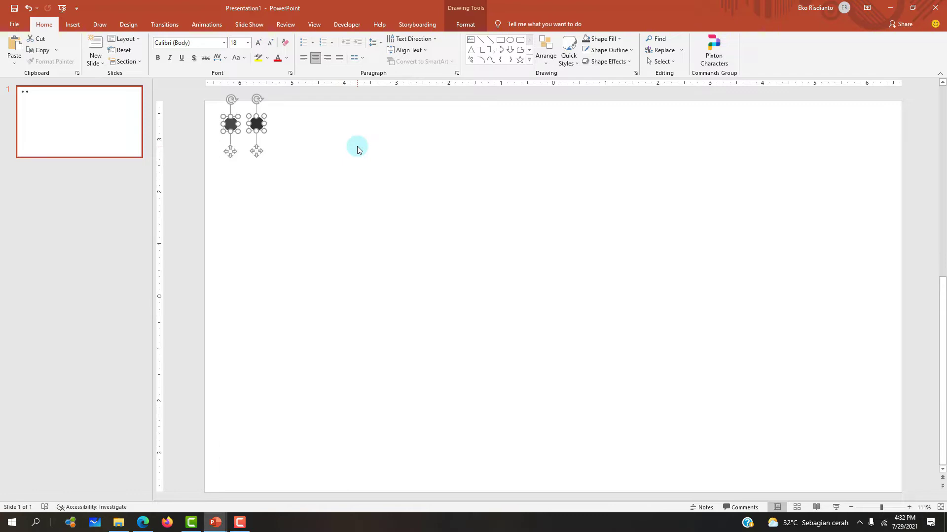
mouse_move(258, 124)
left_mouse_down()
mouse_move(314, 128)
mouse_move(255, 125)
left_mouse_up()
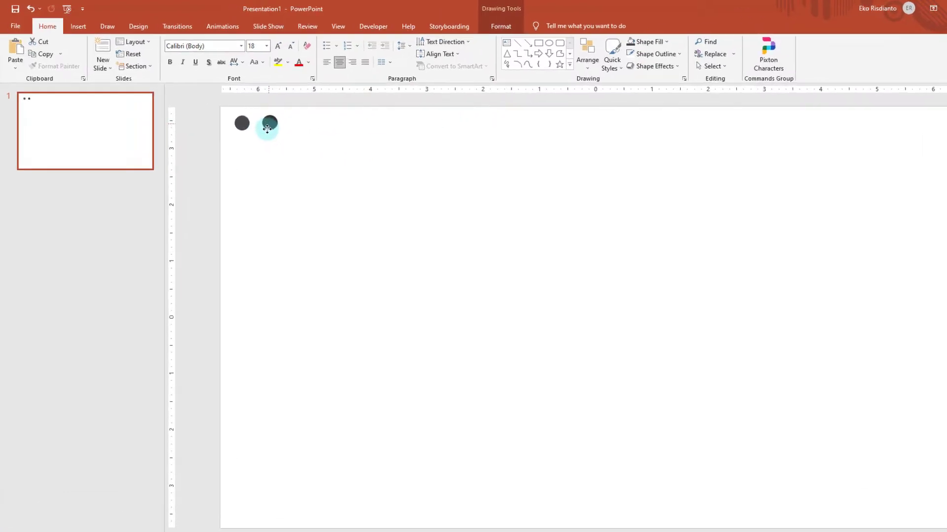
left_click_drag(407, 199, 407, 201)
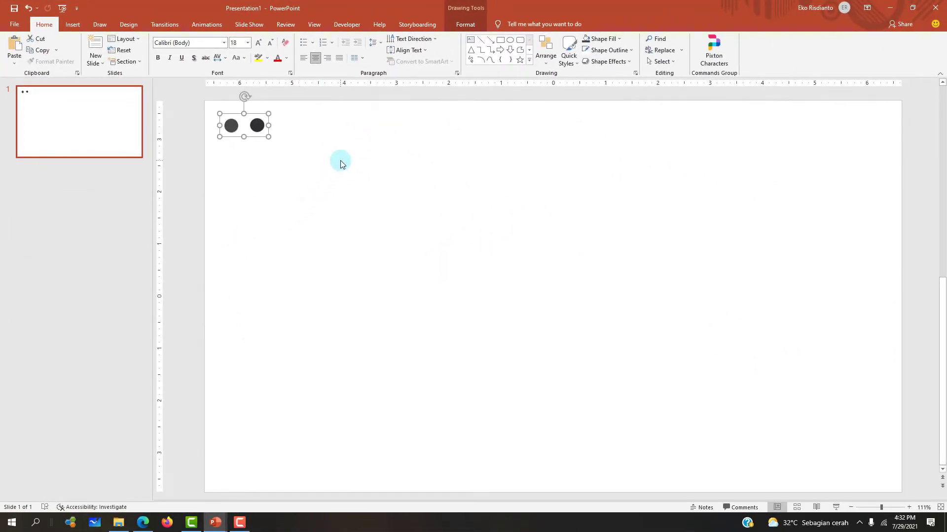
Eyedrop the dark dot's grey as the slide background fill, then switch to the YouTube tutorial.
right_click(340, 161)
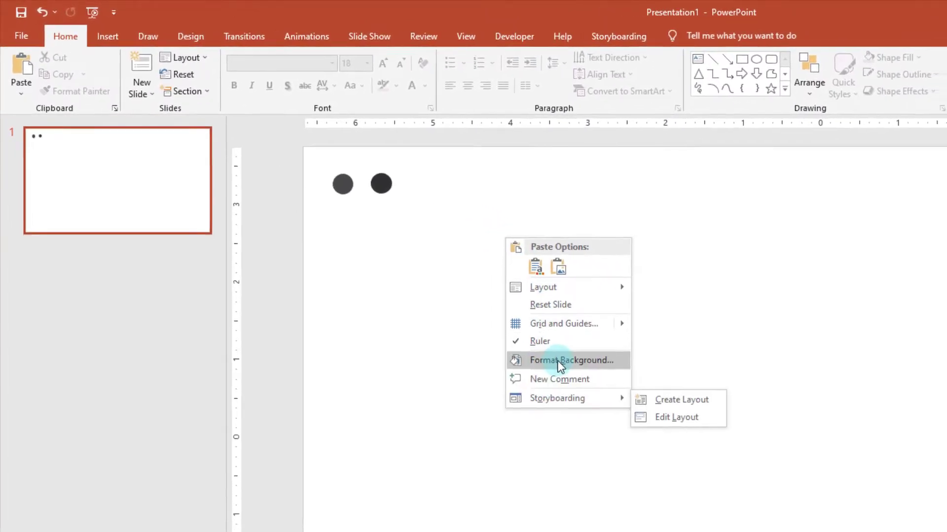
left_click(558, 365)
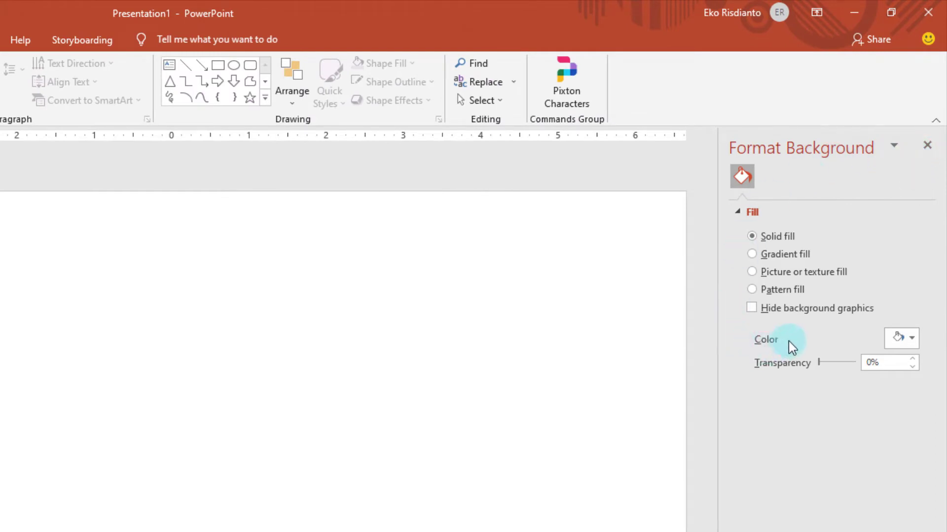
left_click(907, 341)
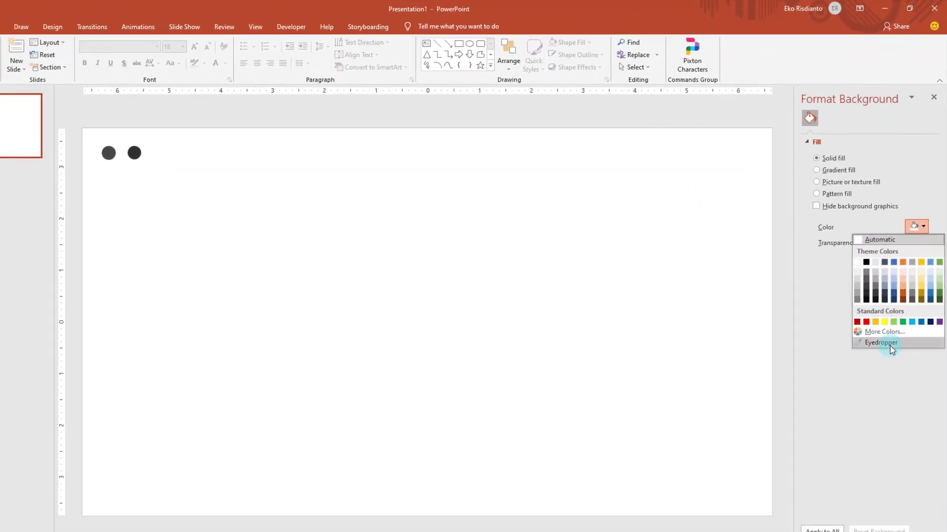
left_click(891, 344)
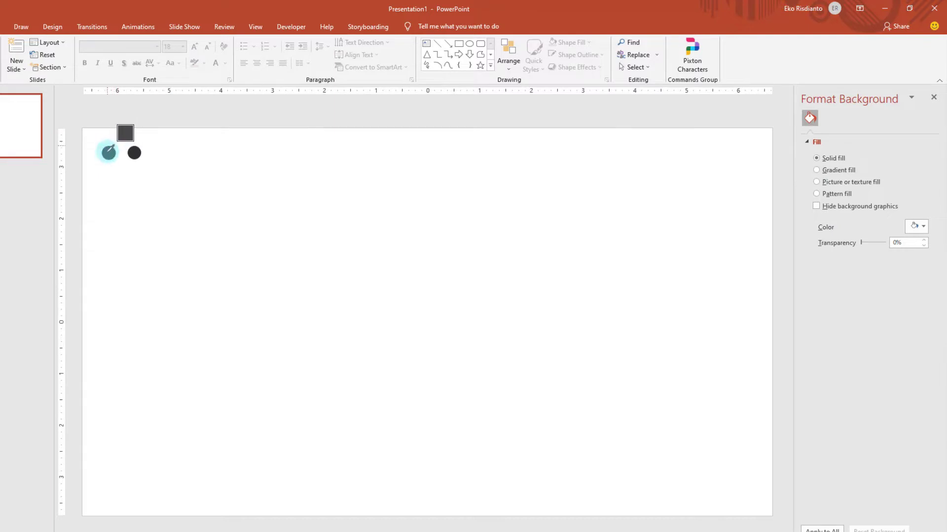
left_click(109, 152)
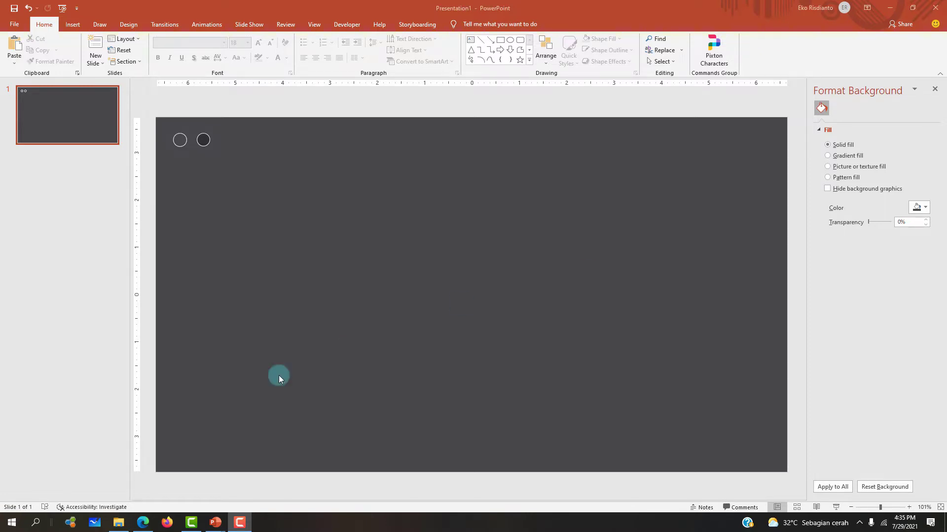
left_click(143, 523)
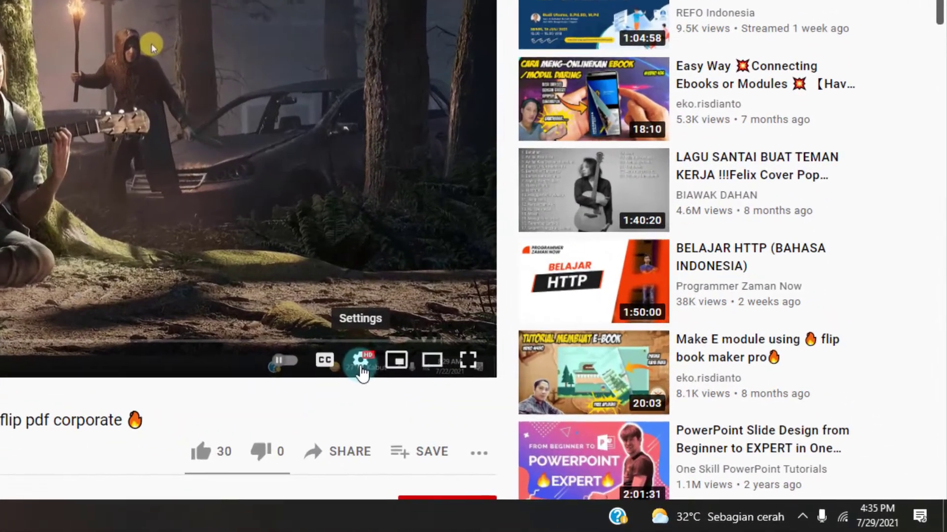
left_click(359, 360)
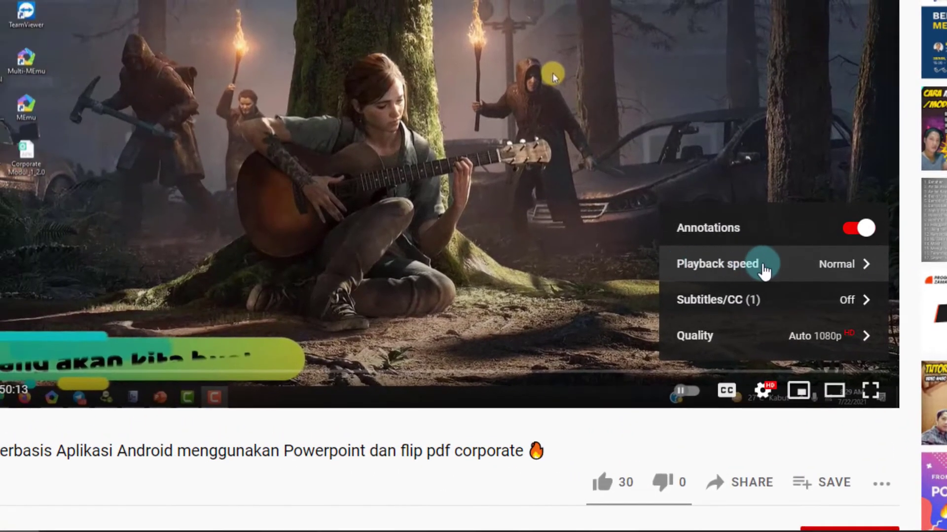
left_click(858, 266)
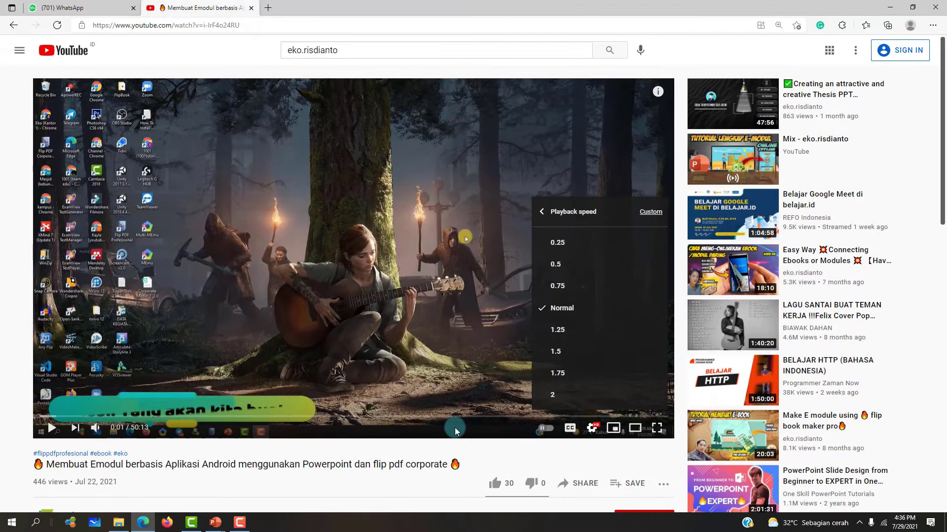
left_click(455, 428)
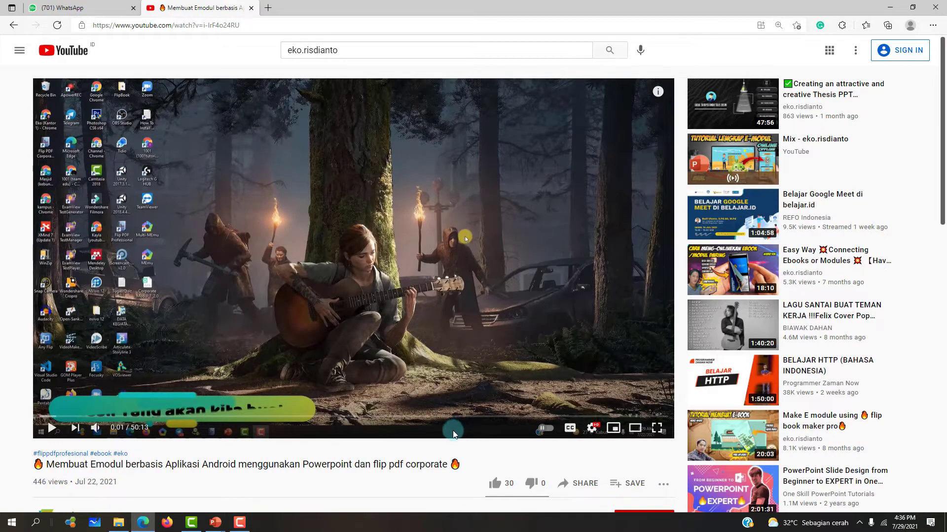
mouse_move(215, 523)
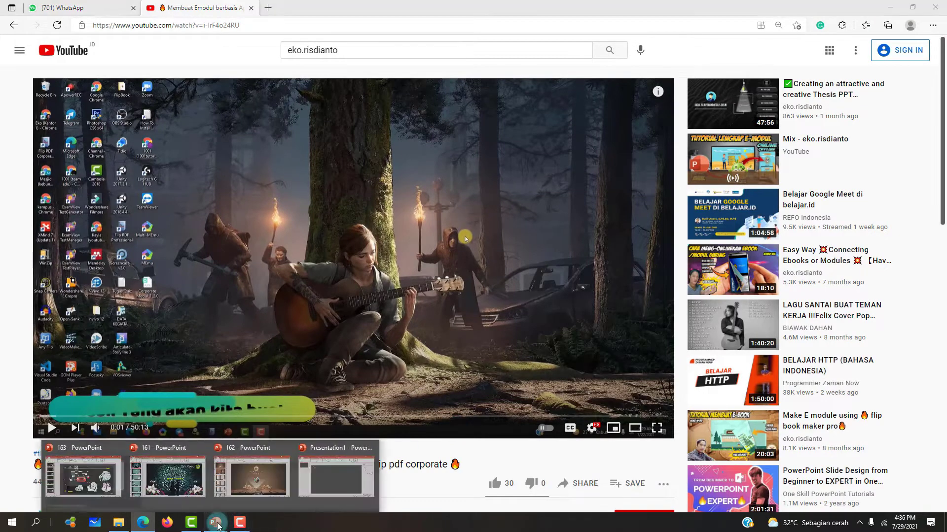
Move both sample circles above the slide and check the 163 template's first slide.
left_click(374, 479)
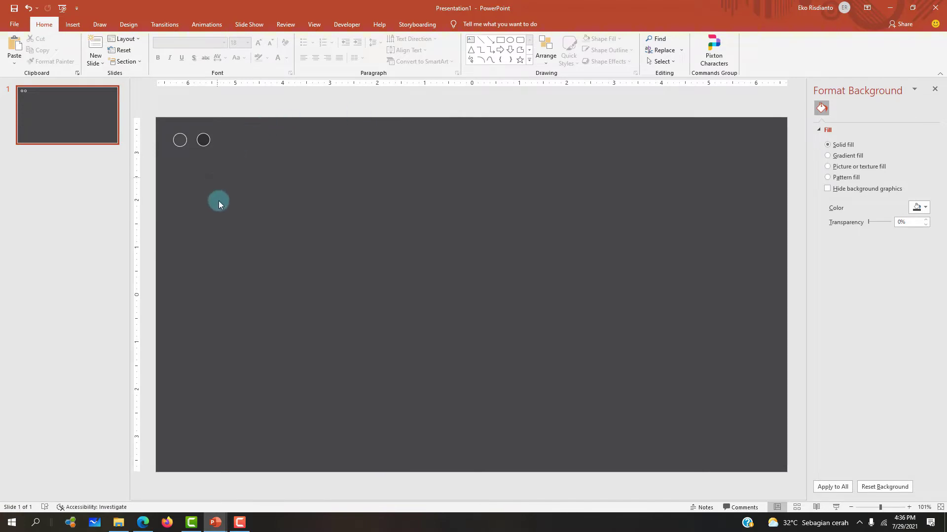
left_click_drag(209, 139, 199, 105)
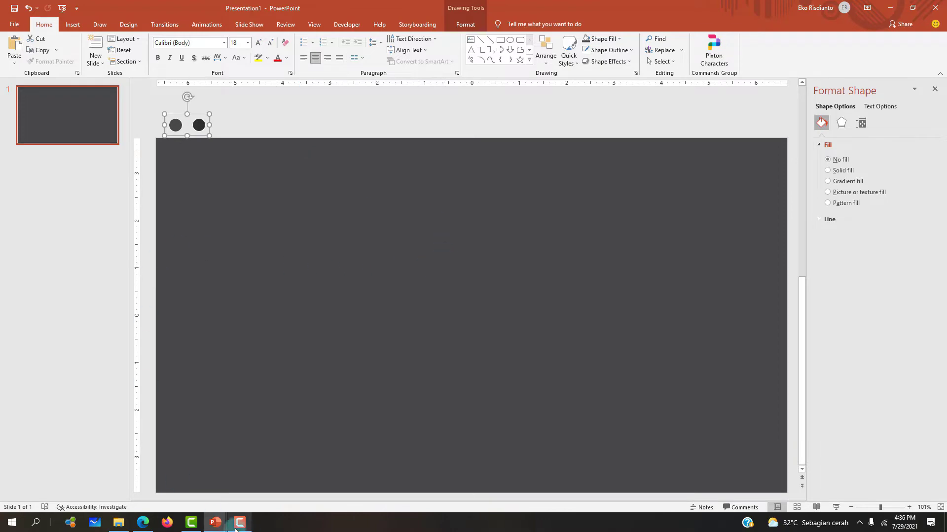
mouse_move(214, 522)
left_click(40, 480)
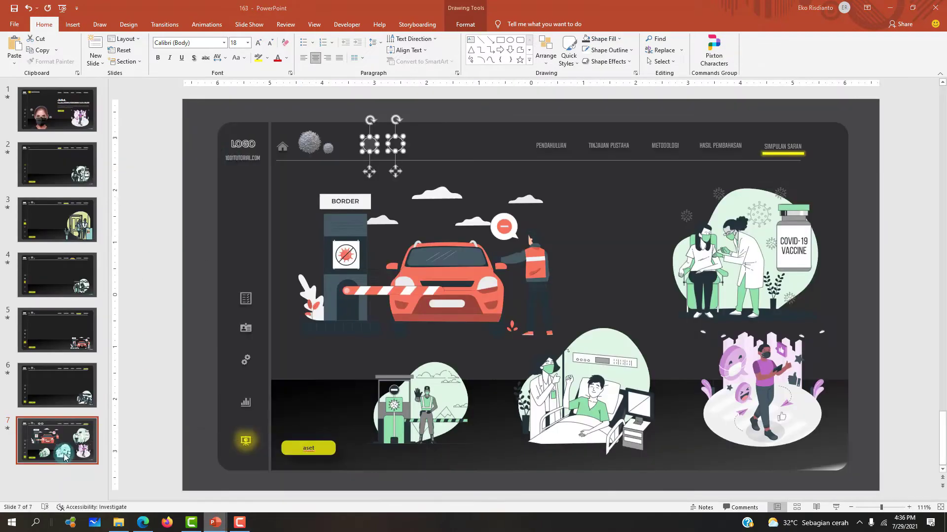
key("Home")
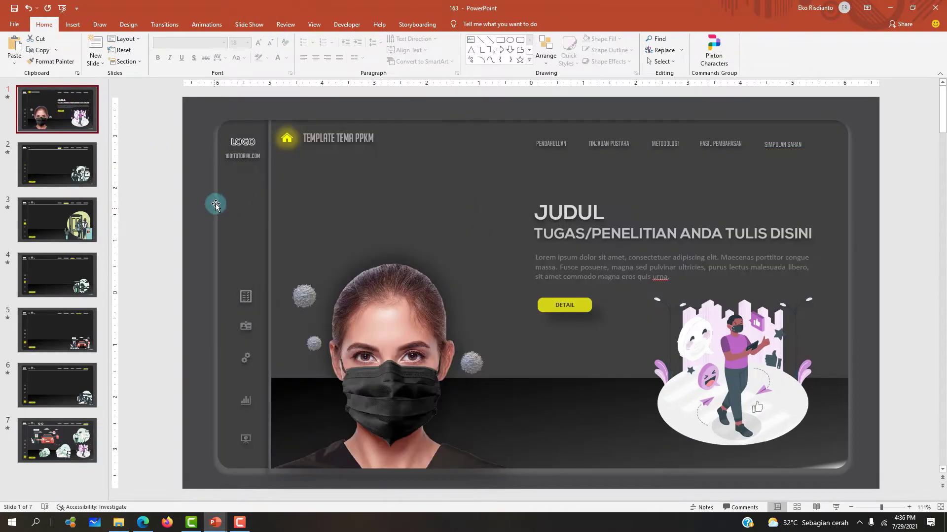
left_click(428, 134)
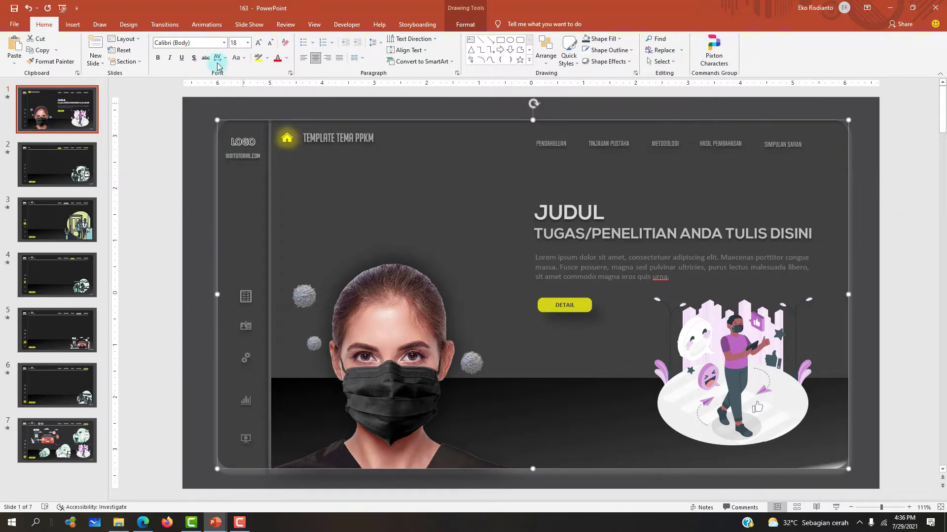
mouse_move(215, 523)
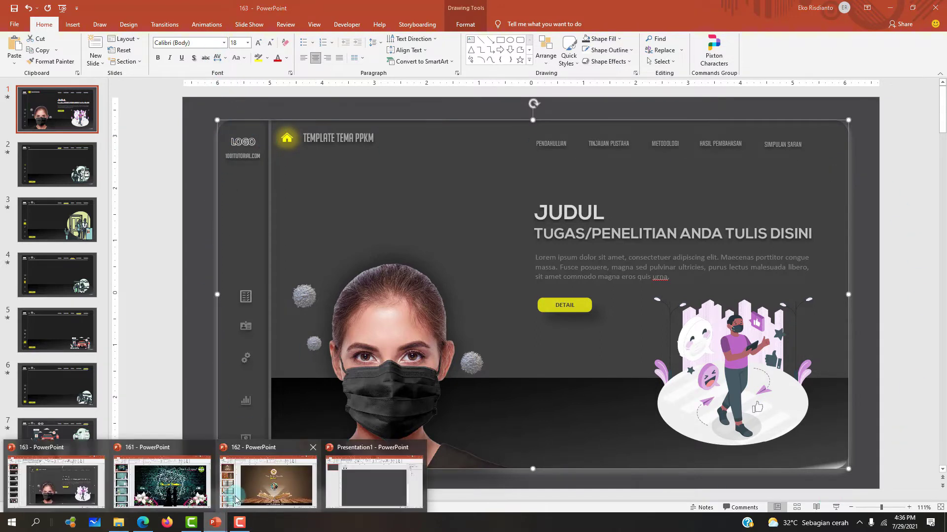
Return to Presentation1 and bring up the Insert Shapes gallery.
left_click(375, 473)
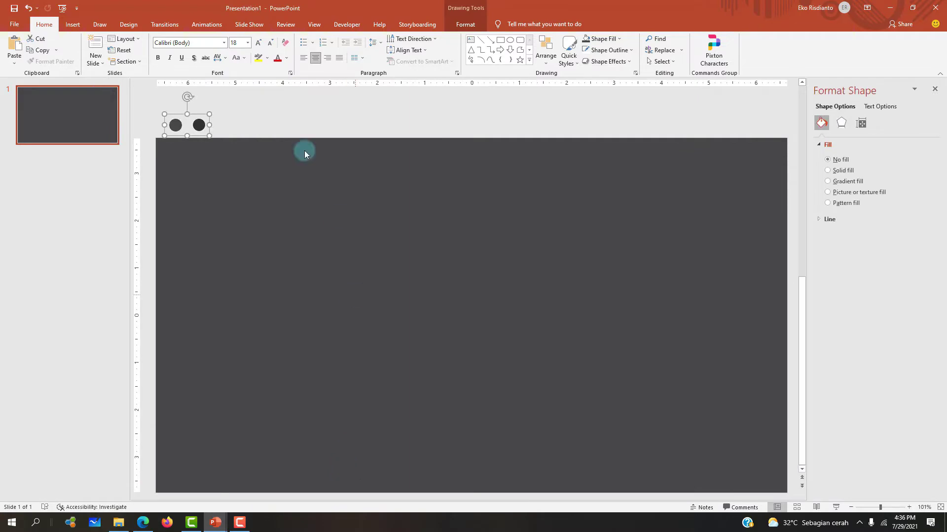
left_click(73, 28)
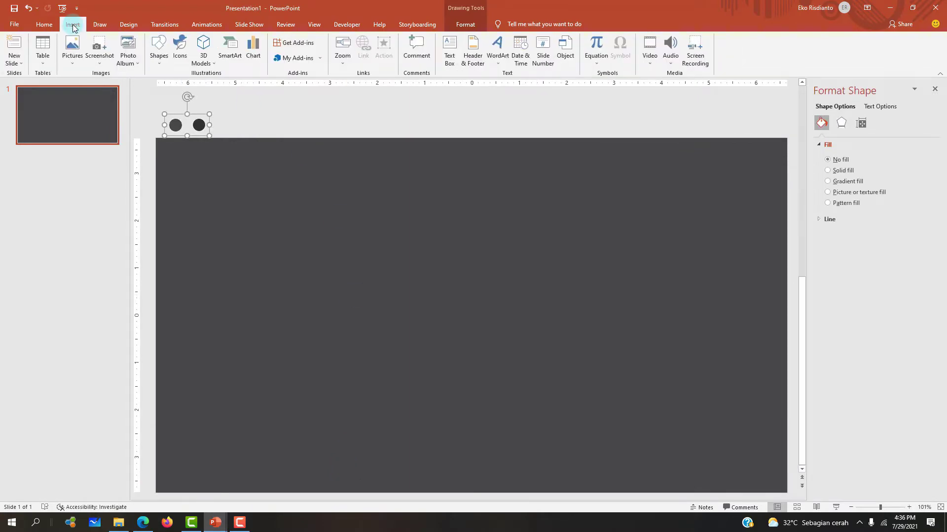
left_click(159, 49)
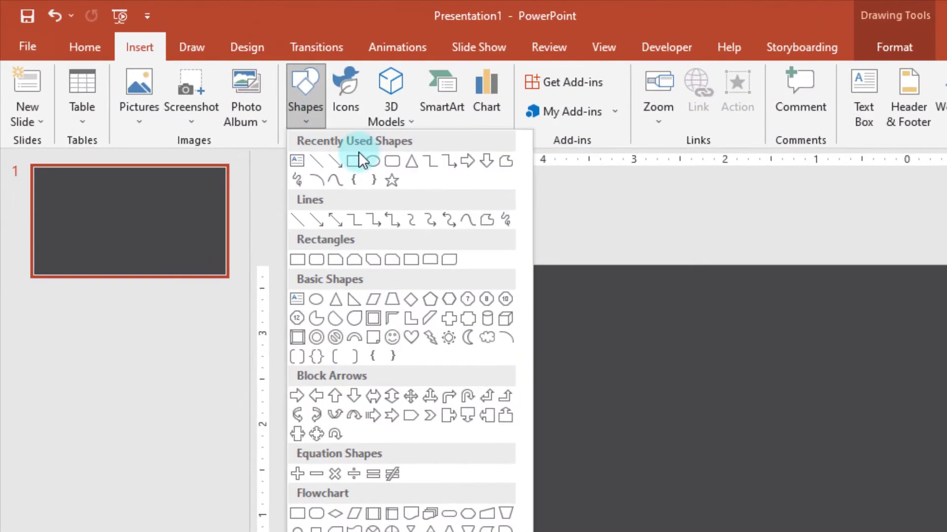
Draw a 6.62" by 12.35" rounded rectangle across the slide with reduced corner rounding.
left_click(392, 161)
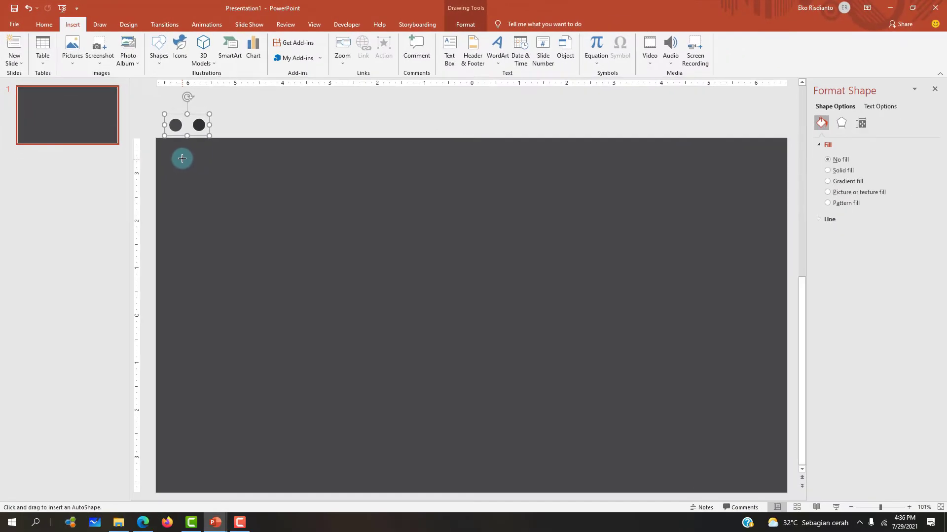
left_click_drag(182, 158, 767, 474)
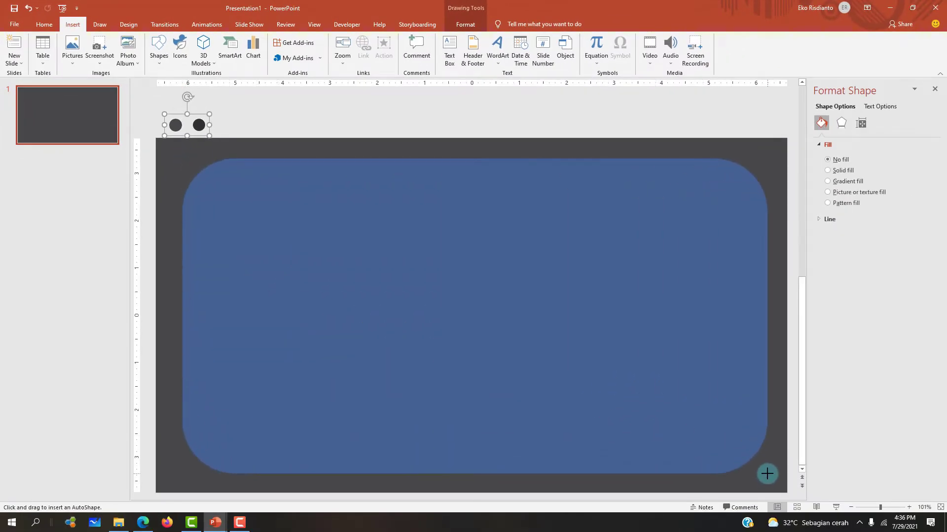
left_click_drag(767, 473, 767, 471)
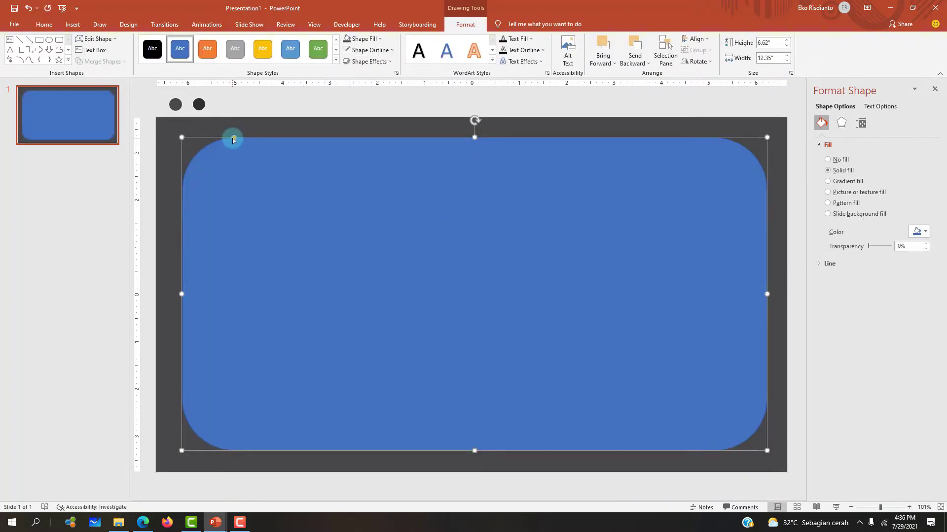
left_click_drag(233, 139, 202, 138)
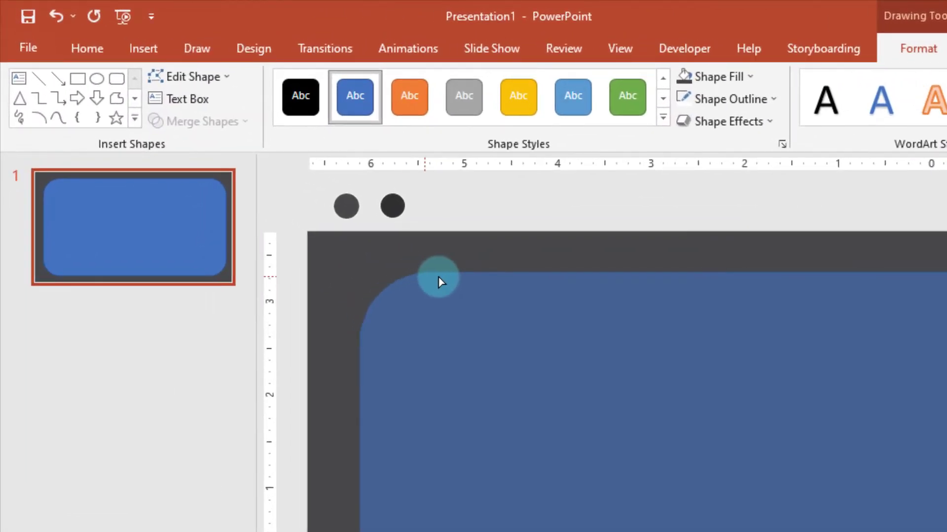
mouse_move(399, 274)
left_mouse_down()
mouse_move(438, 277)
mouse_move(386, 272)
mouse_move(473, 283)
mouse_move(406, 278)
left_mouse_up()
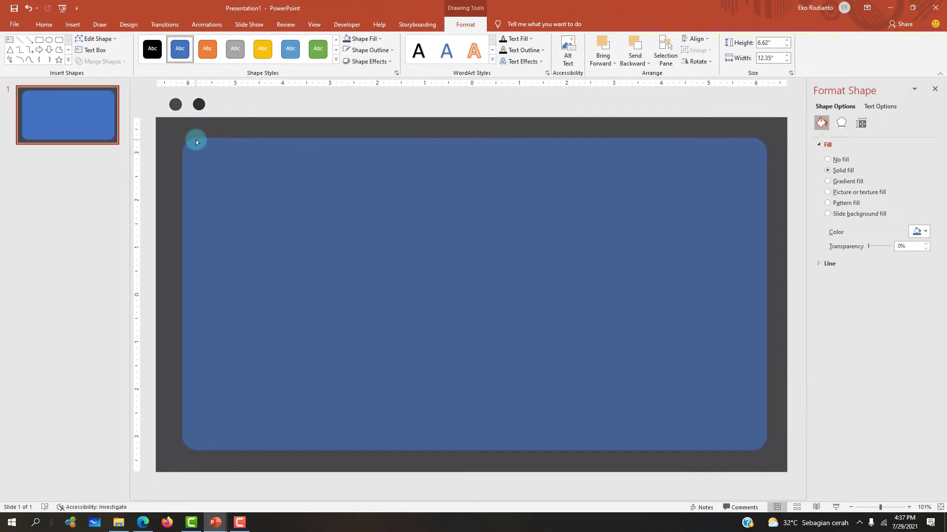
left_click(197, 140)
left_click(146, 159)
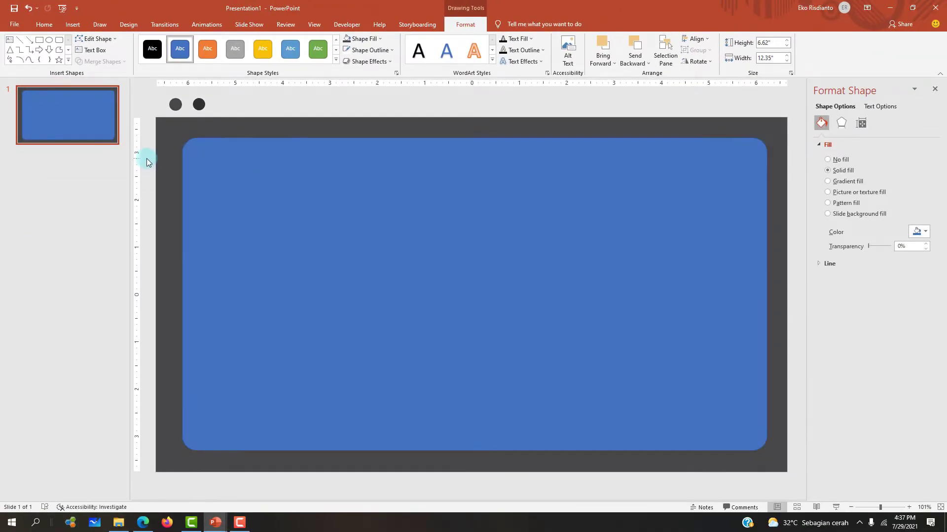
left_click(326, 178)
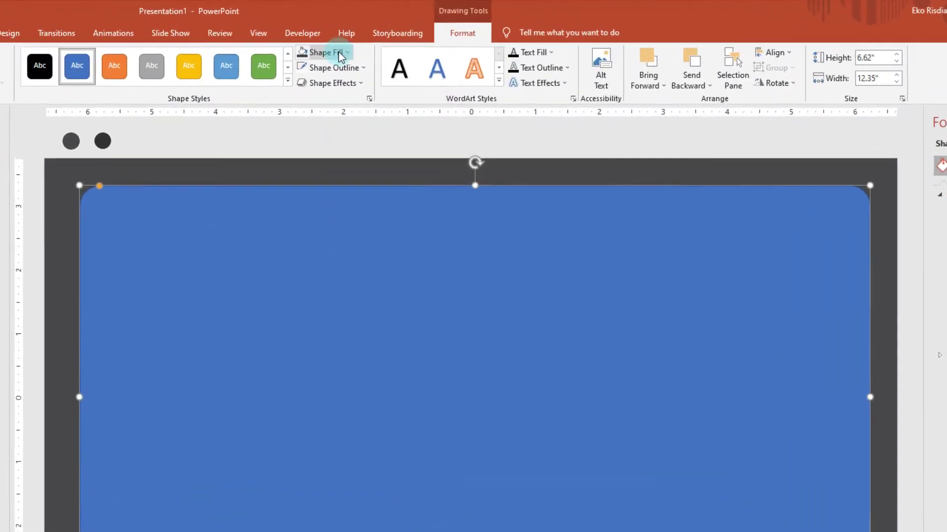
Fill the rounded rectangle with the dark dot's grey using the Eyedropper.
left_click(325, 56)
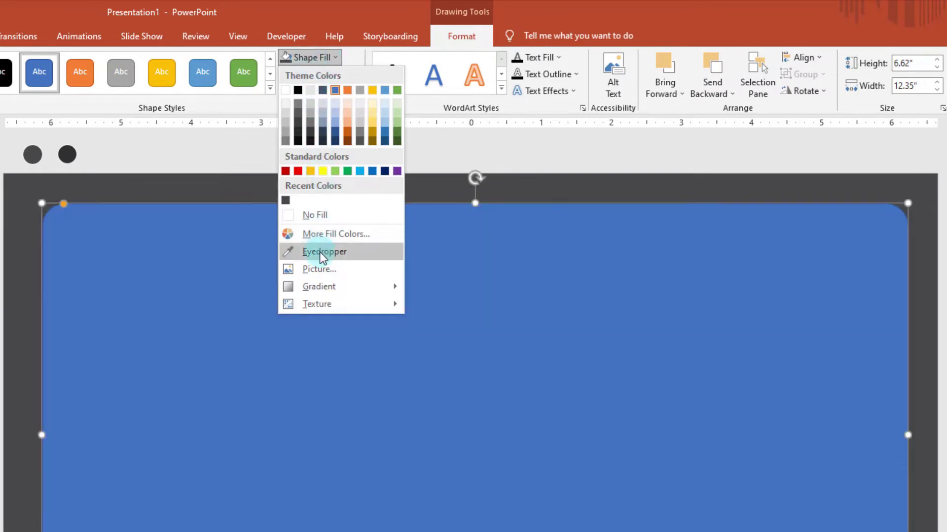
left_click(319, 252)
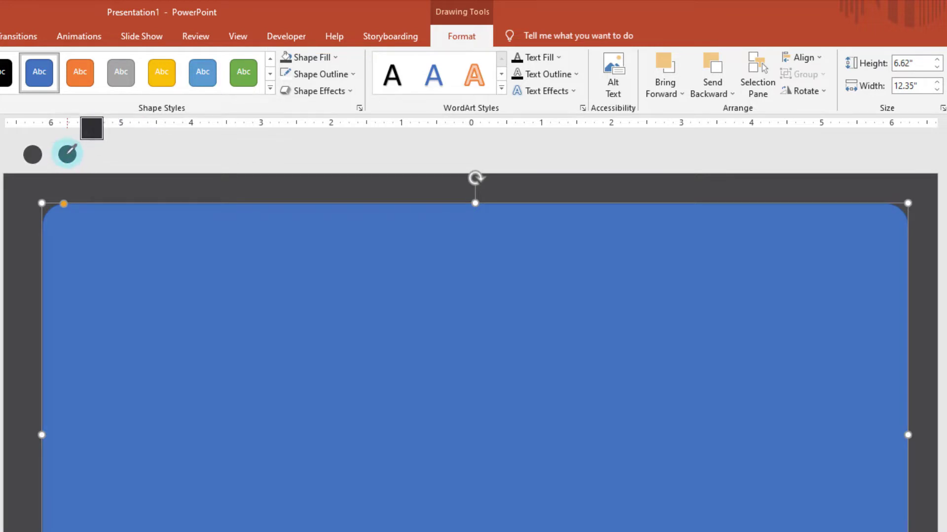
left_click(67, 153)
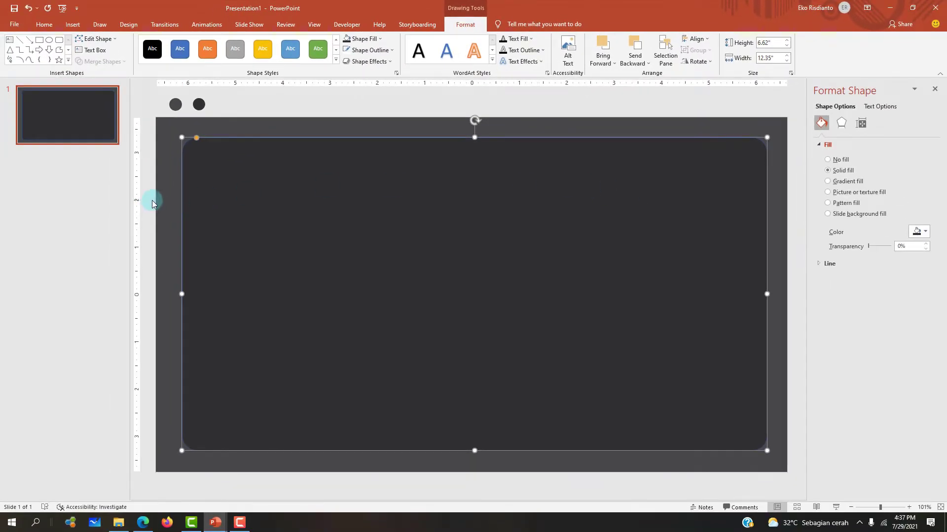
left_click(152, 200)
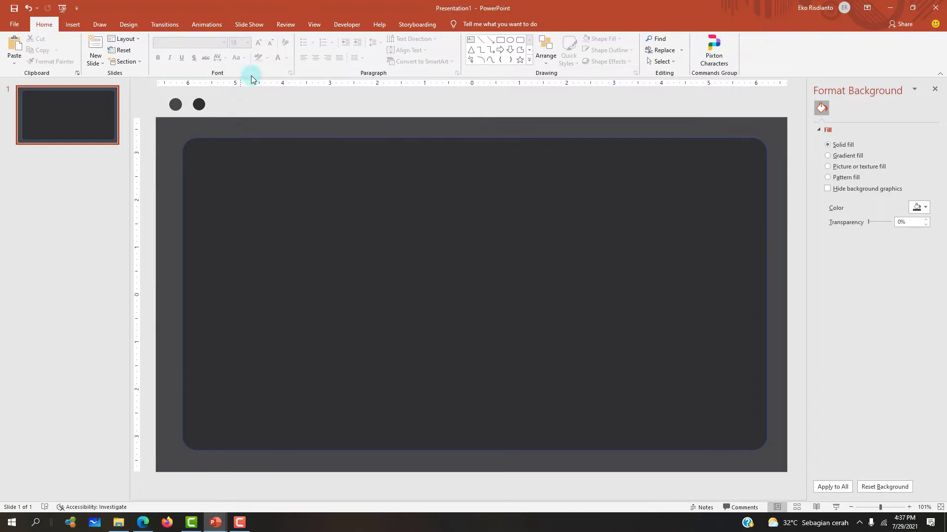
Set the rounded rectangle's Shape Outline to No Outline.
left_click(254, 168)
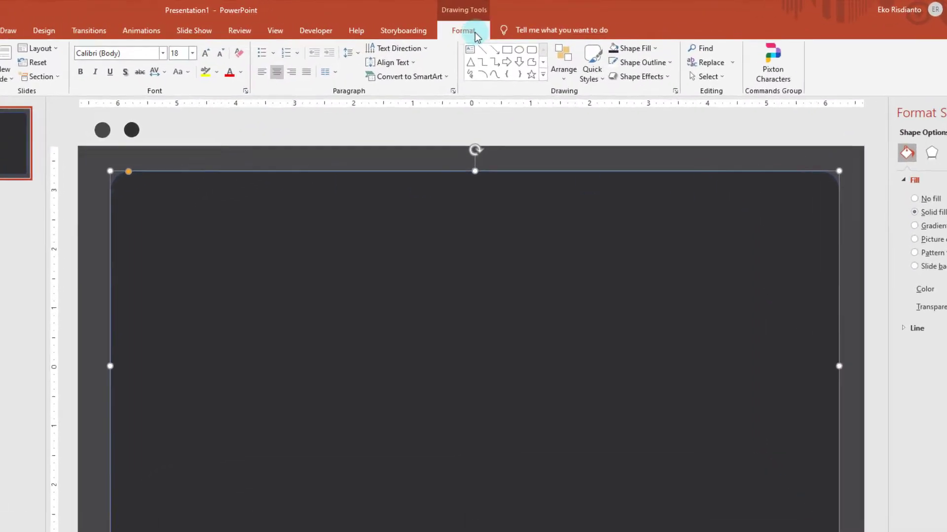
left_click(451, 29)
left_click(334, 79)
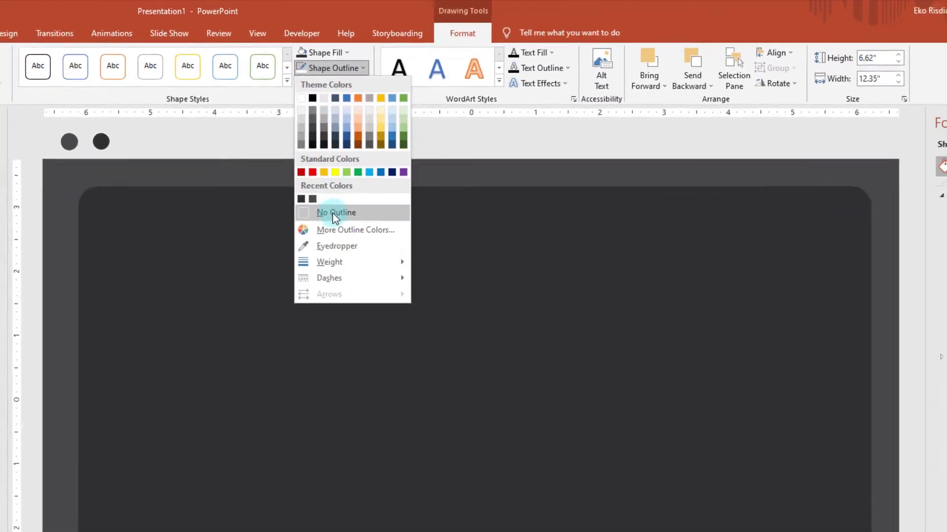
left_click(328, 225)
left_click(153, 185)
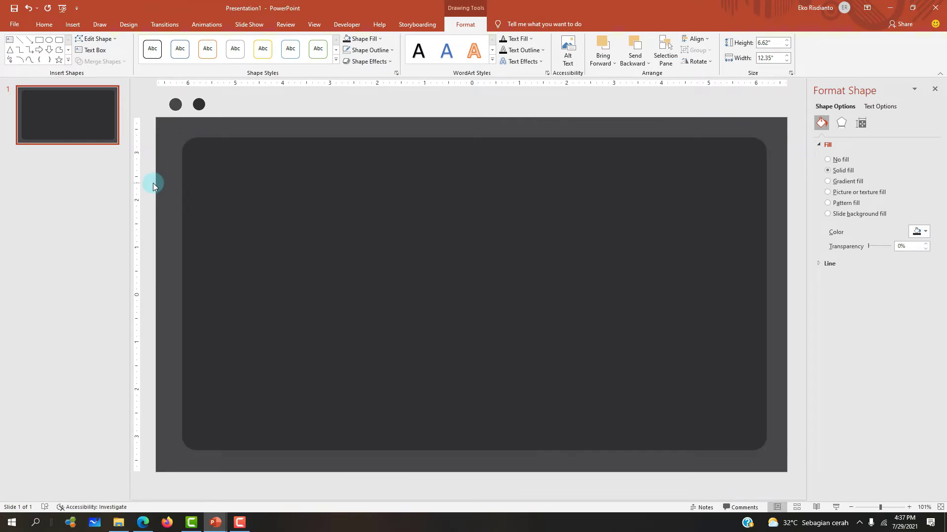
left_click(244, 184)
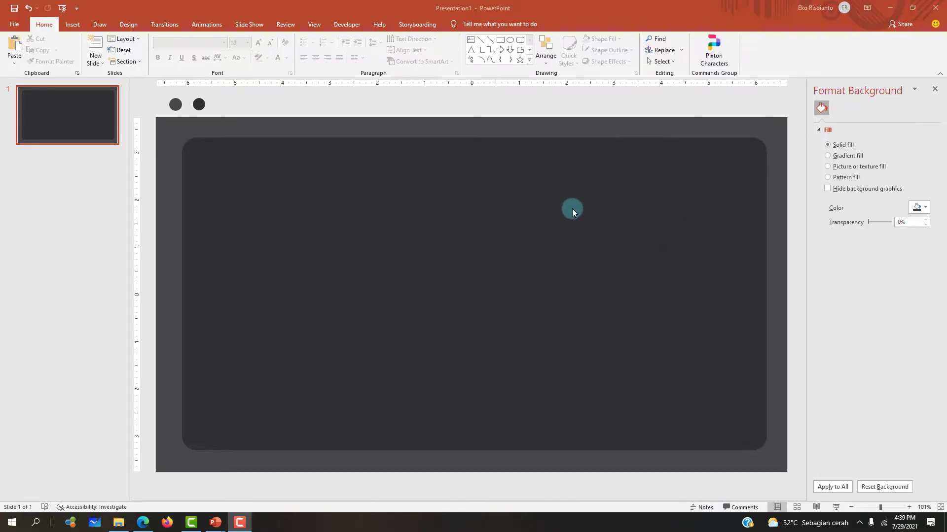
left_click(423, 185)
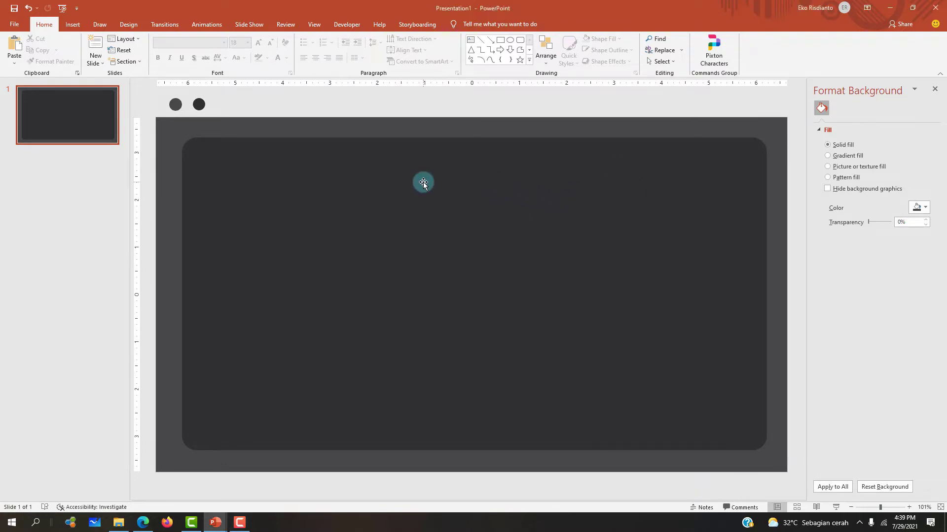
left_click(215, 523)
left_click(46, 477)
left_click(186, 189)
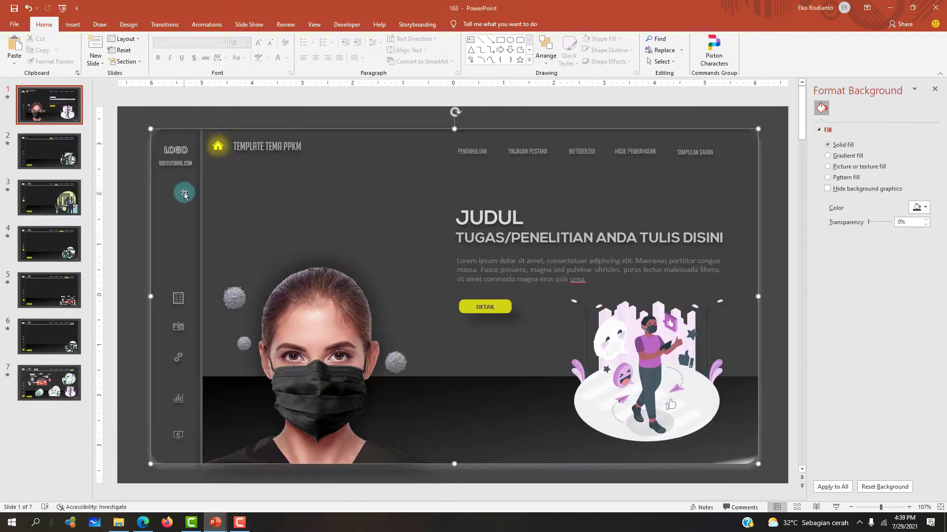
left_click(215, 522)
left_click(373, 481)
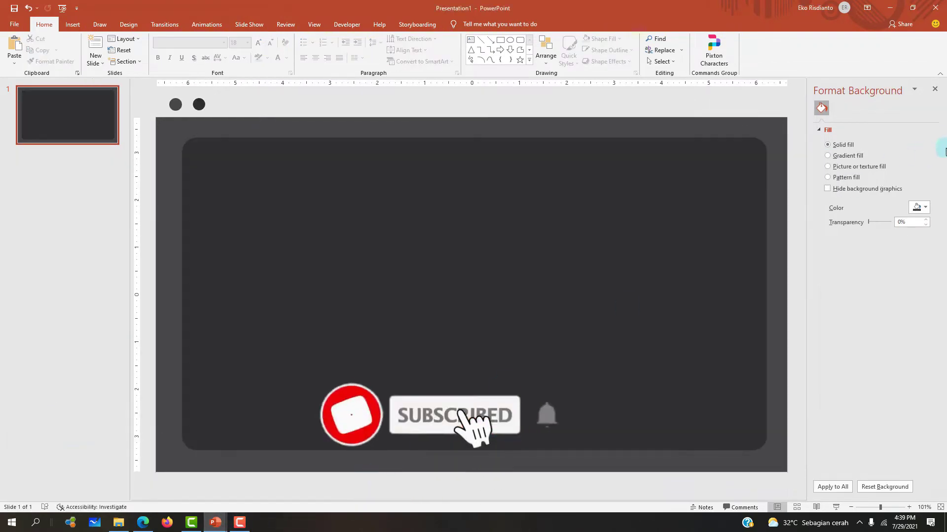
left_click(661, 169)
type("68")
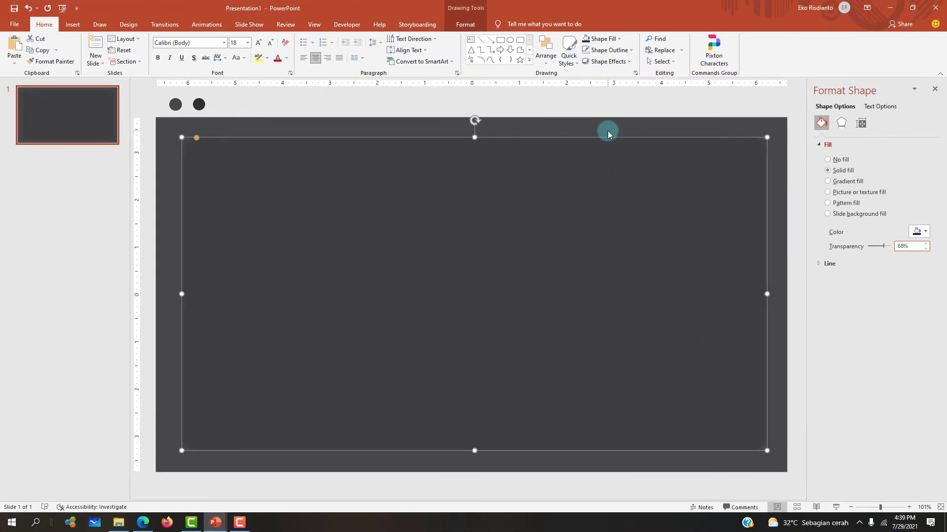
left_click(608, 131)
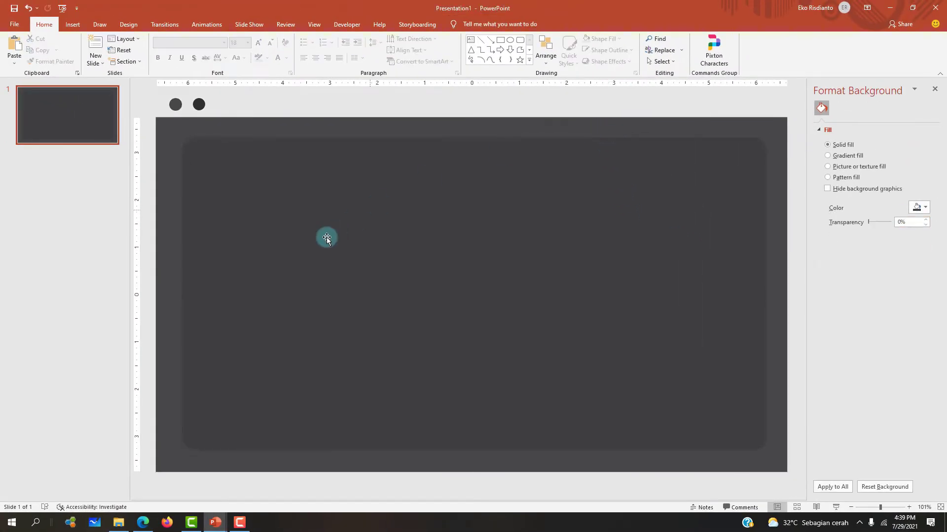
Apply the Outer Offset: Bottom shadow preset to the rounded panel.
left_click(361, 211)
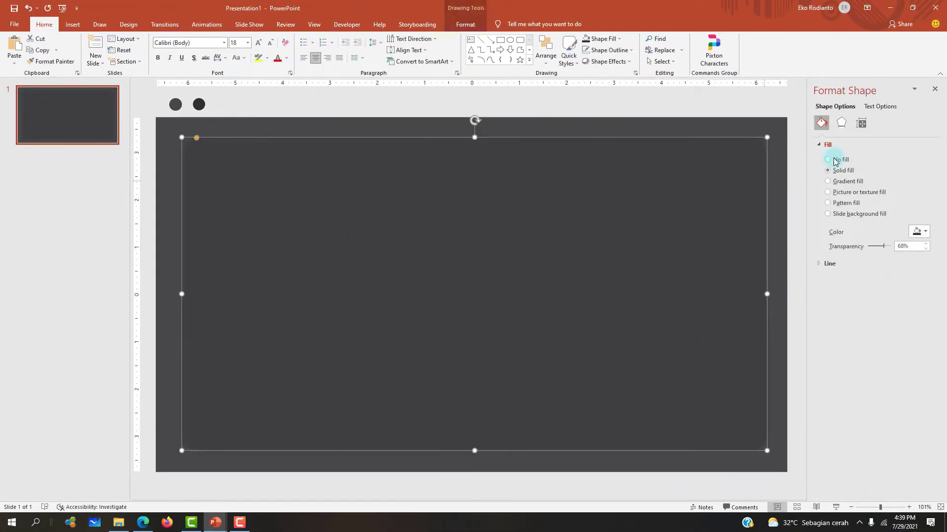
left_click(842, 127)
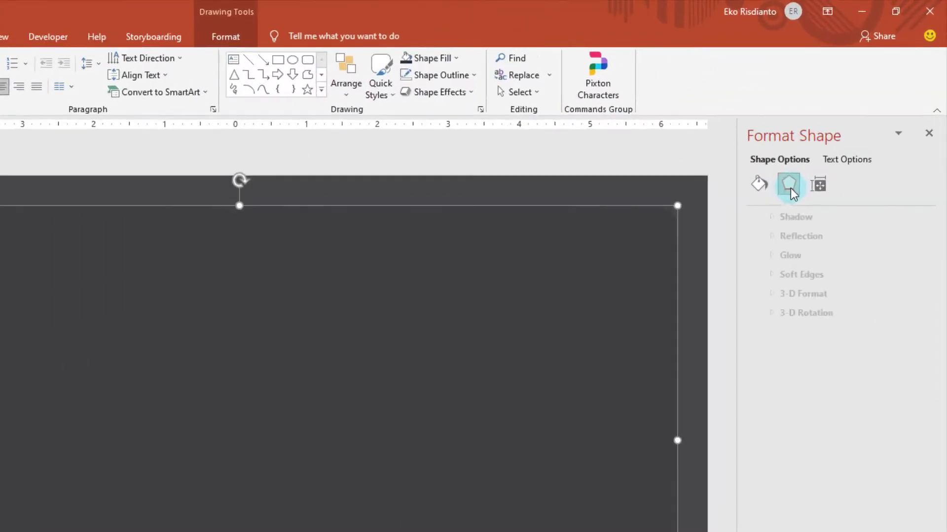
left_click(750, 250)
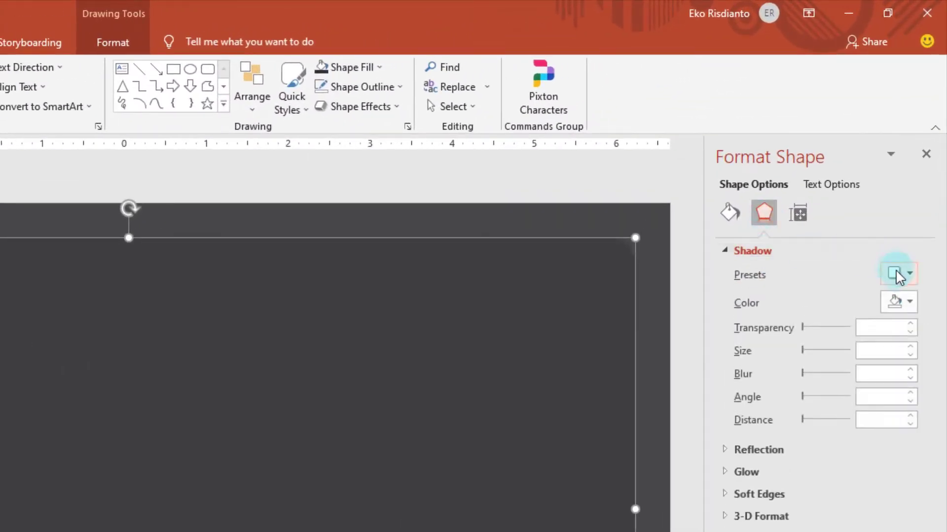
left_click(899, 274)
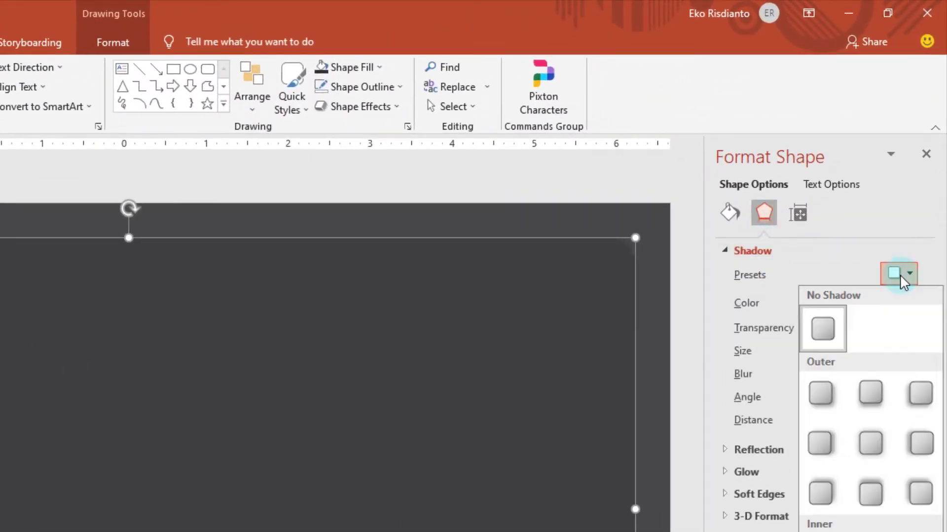
left_click(871, 395)
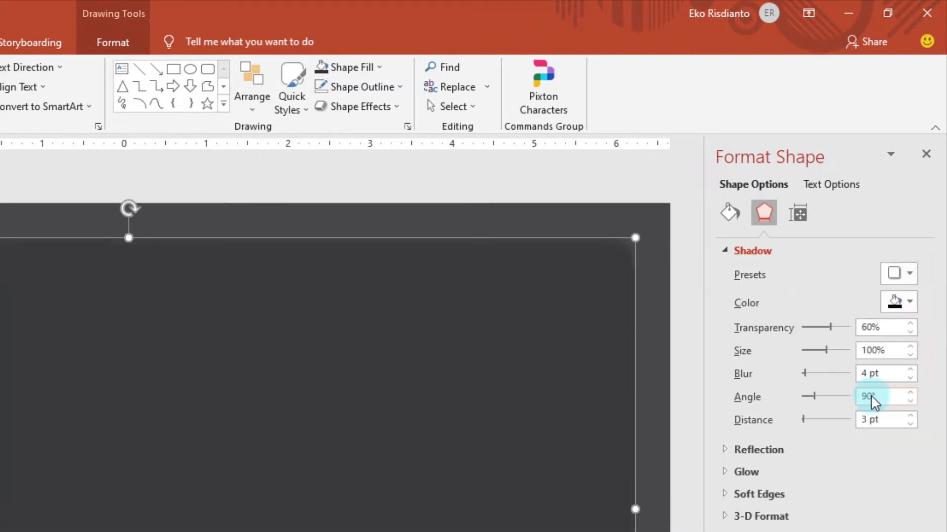
left_click(906, 316)
left_click(807, 339)
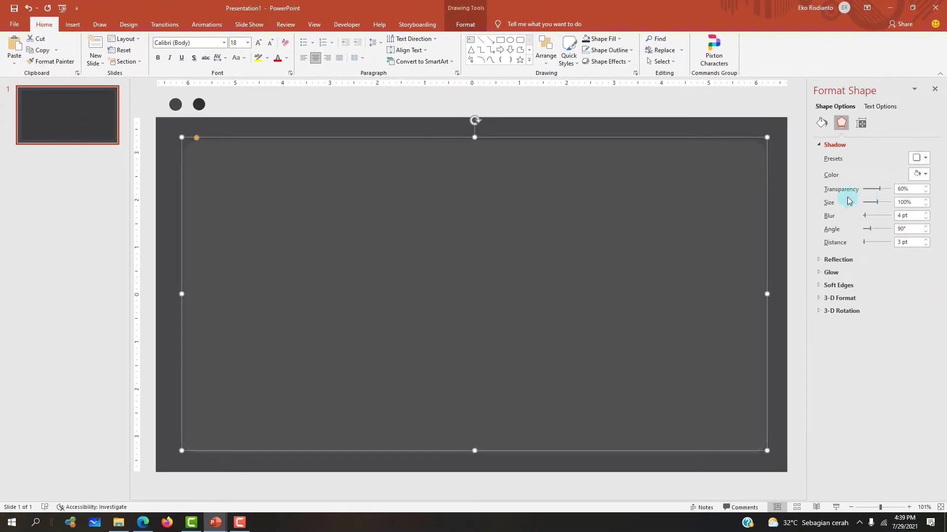
left_click(782, 188)
left_click(742, 197)
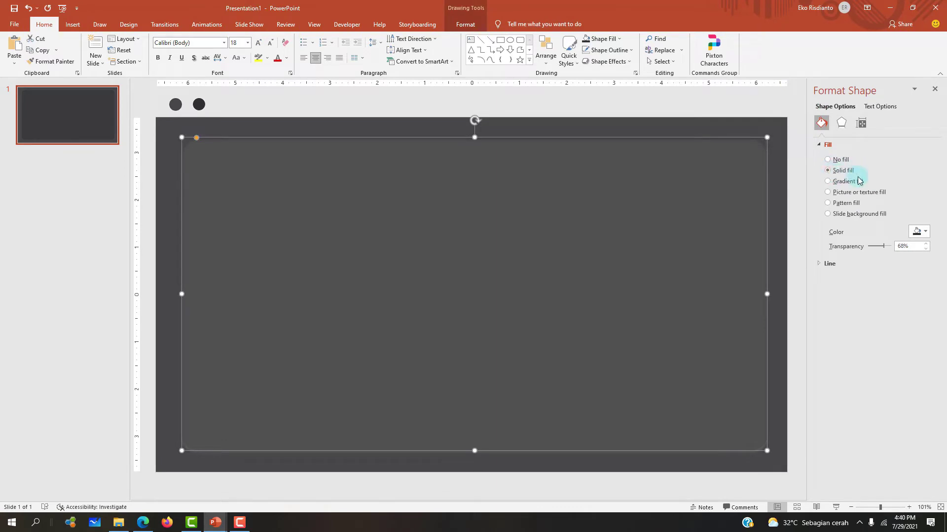
left_click(841, 123)
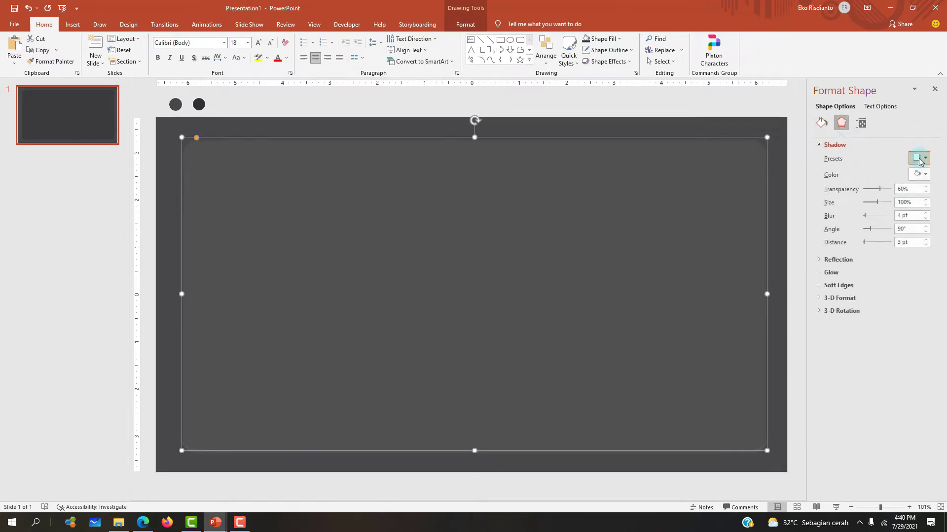
left_click(920, 160)
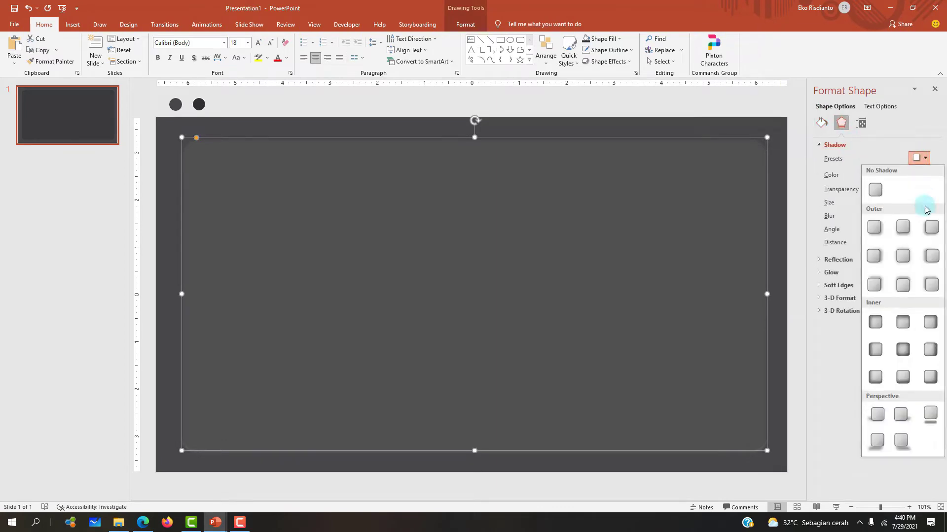
left_click(906, 230)
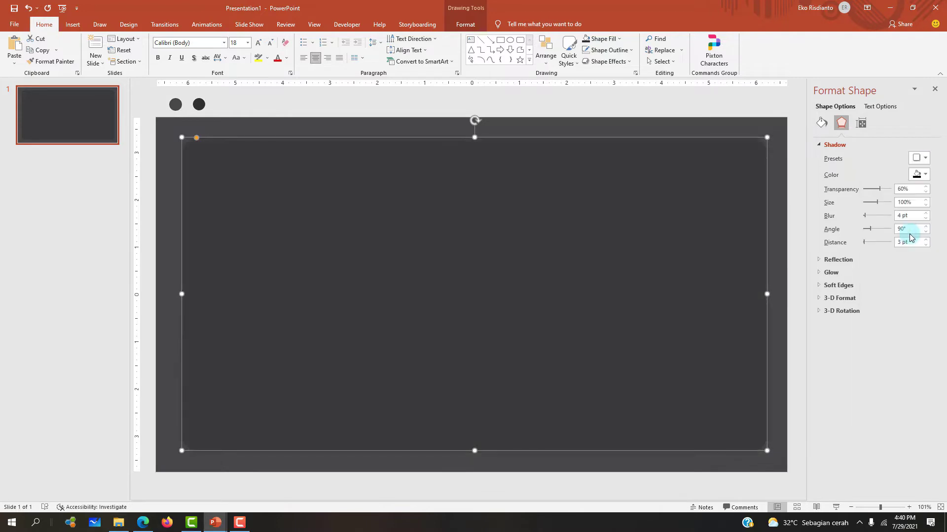
Make the panel's shadow a light theme colour (60% transparency, 4 pt blur, 3 pt distance).
left_click(821, 123)
left_click(876, 247)
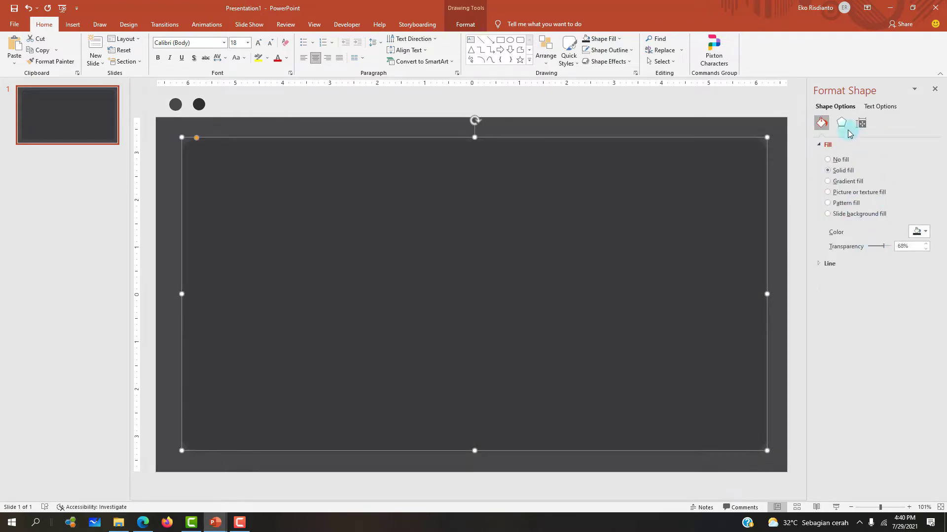
left_click(843, 125)
left_click(919, 174)
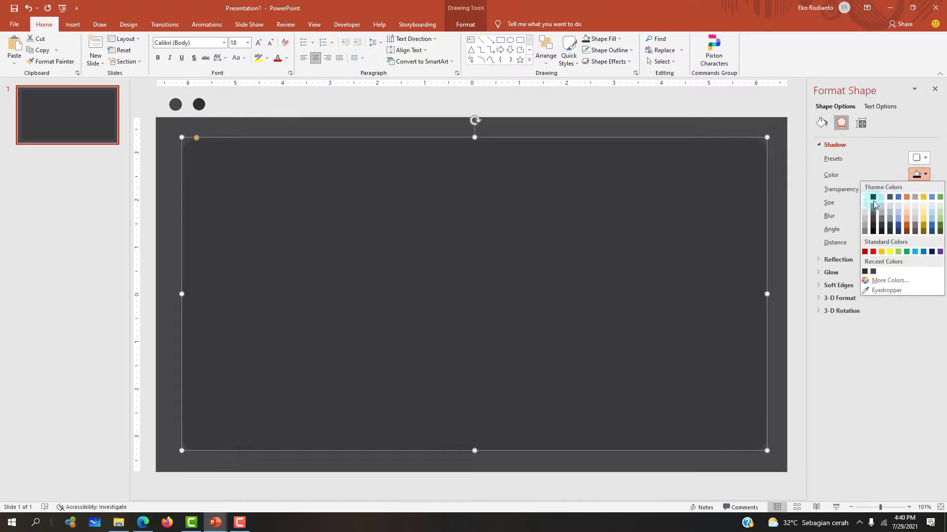
left_click(866, 197)
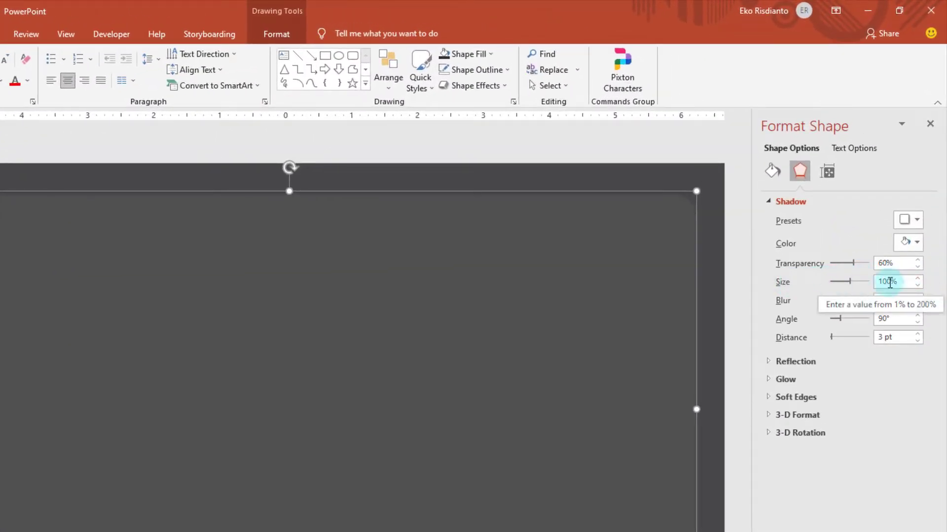
left_click(919, 281)
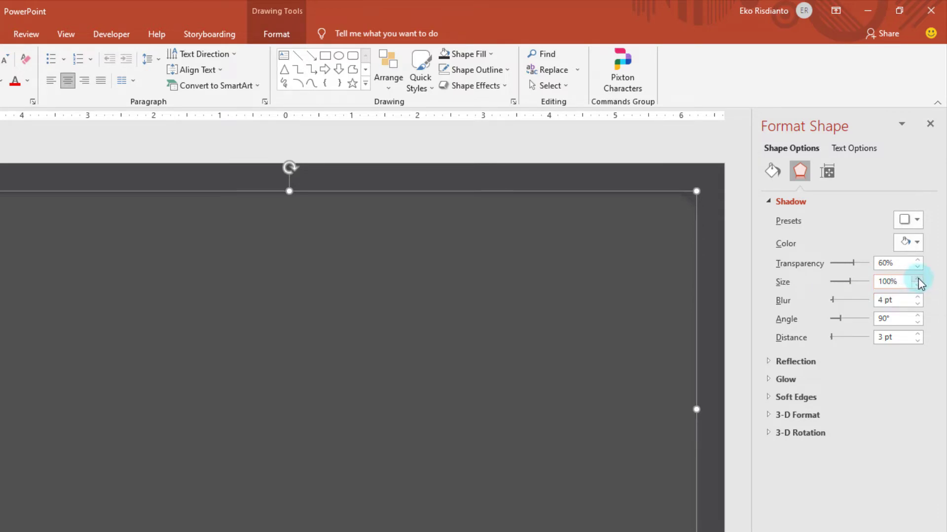
left_click(727, 364)
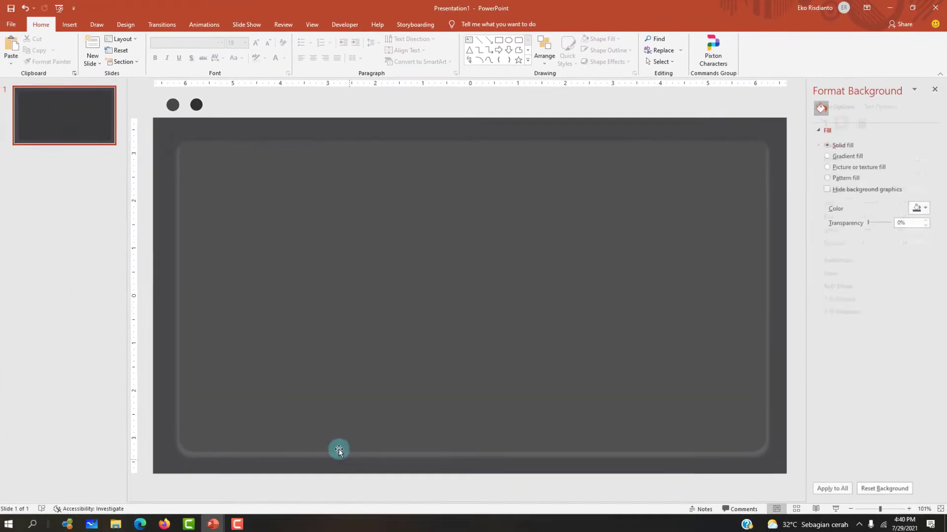
Inspect the rounded panel and the slide background colour choices, leaving everything unchanged.
left_click(338, 220)
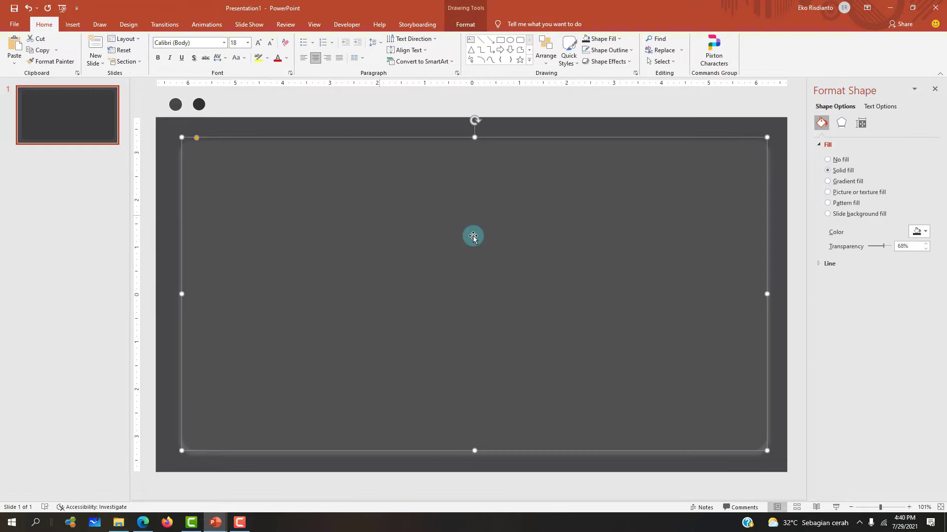
left_click(749, 108)
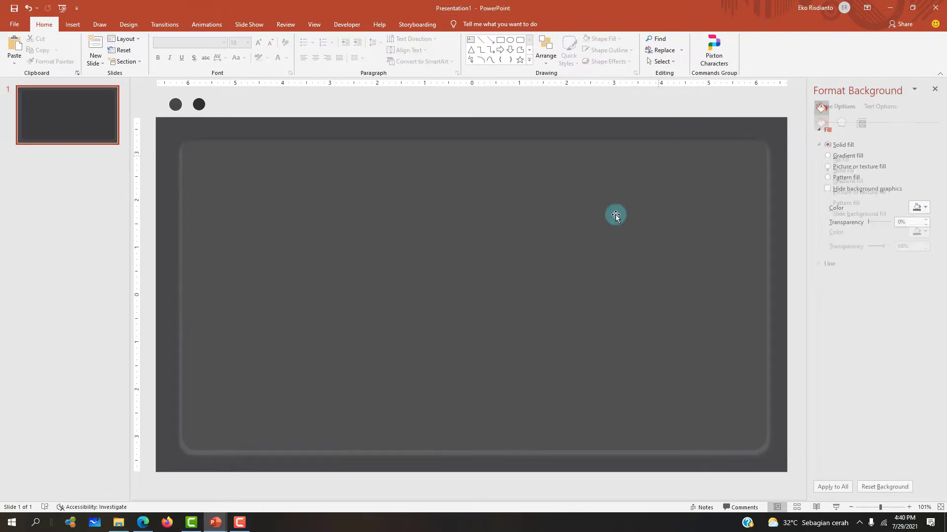
left_click(919, 209)
left_click(925, 183)
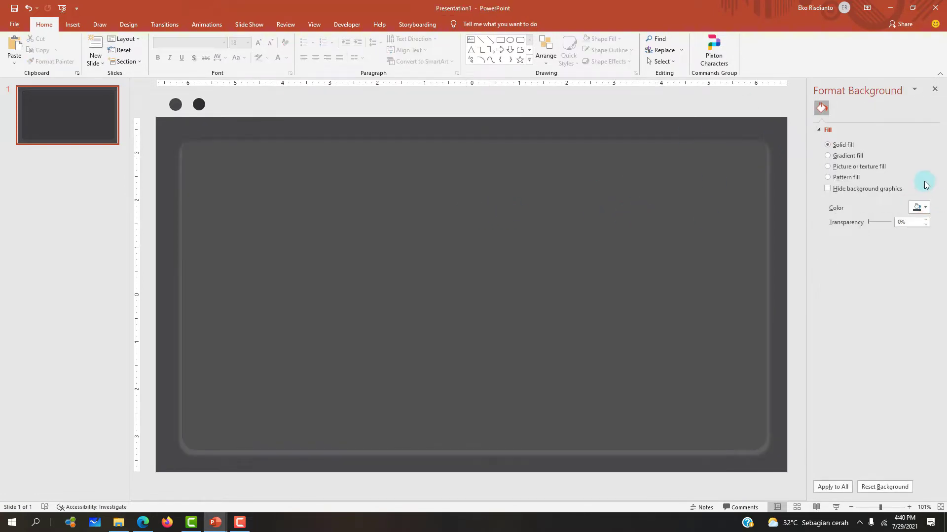
left_click(520, 217)
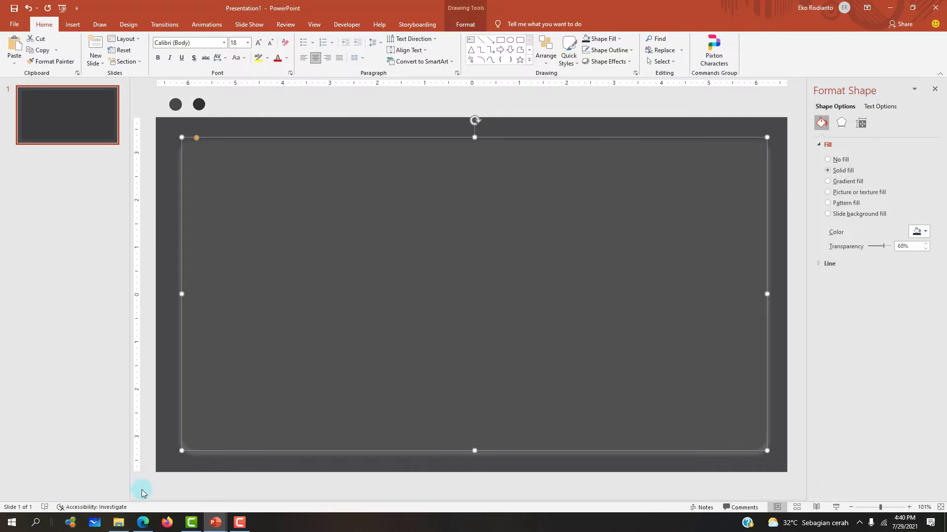
mouse_move(215, 523)
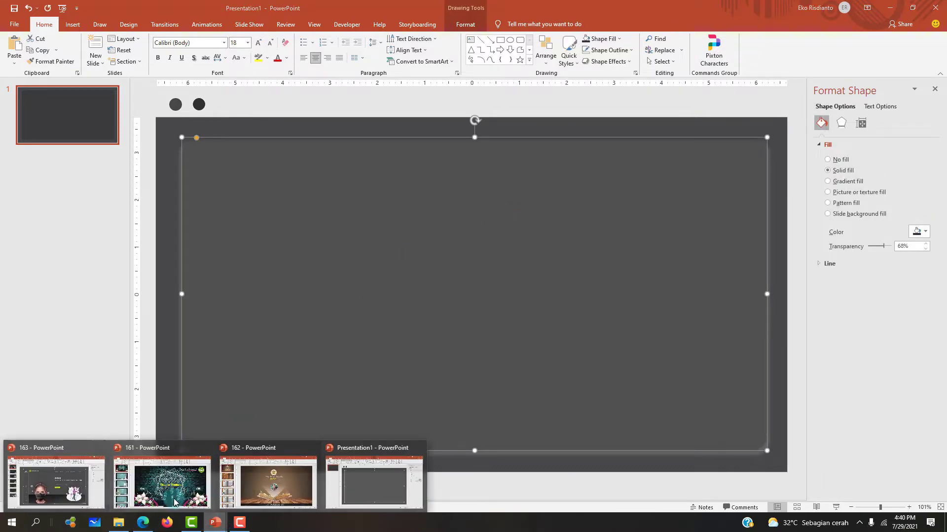
Glance at the 163 reference deck, then return to Presentation1 with the Insert options showing.
left_click(76, 486)
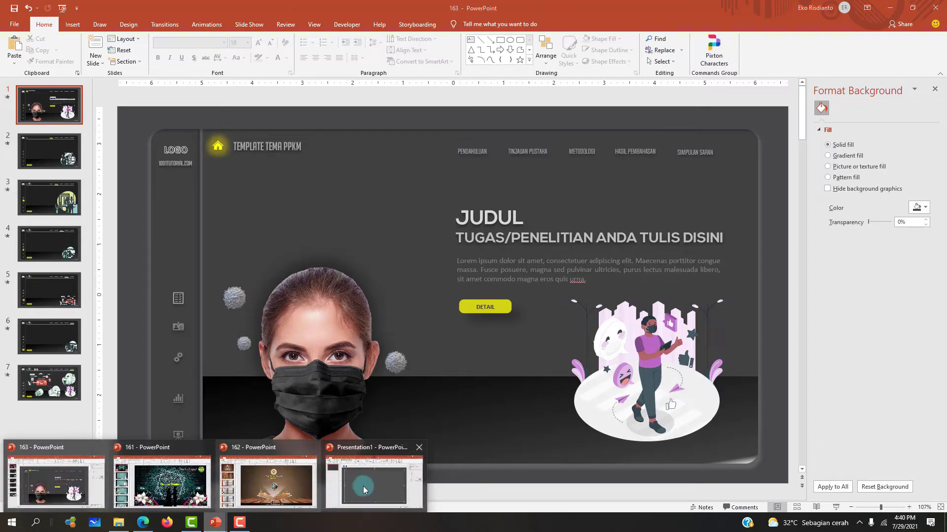
left_click(365, 487)
left_click(163, 109)
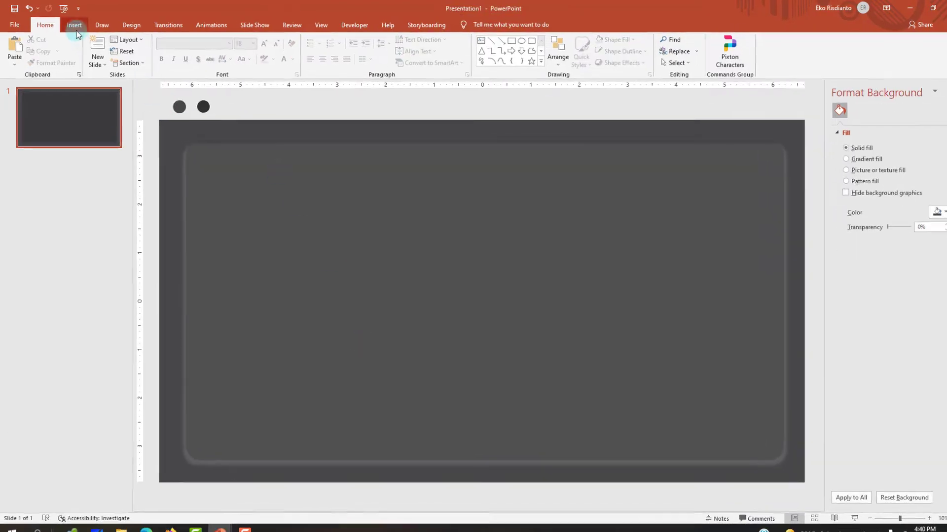
left_click(73, 24)
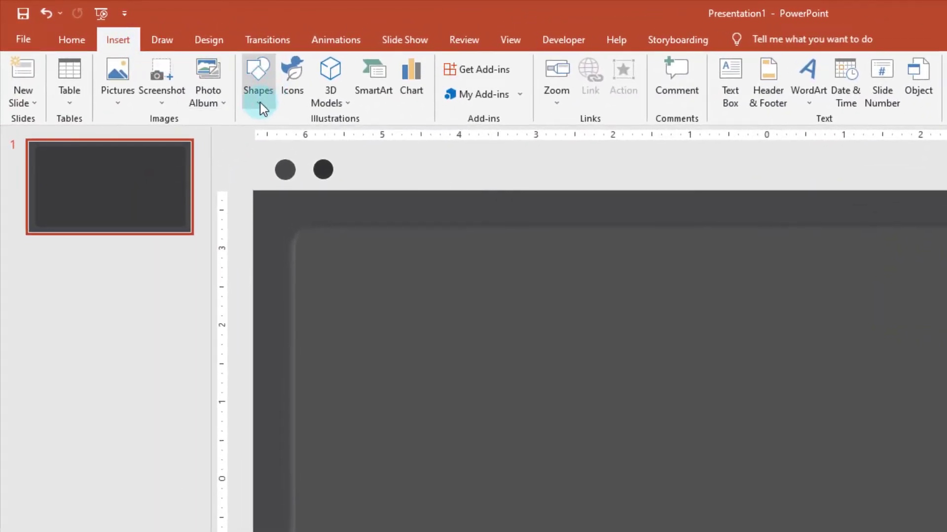
Draw a thin 6.8" by 0.05" rectangle bar and nudge it just inside the panel's left edge.
left_click(260, 102)
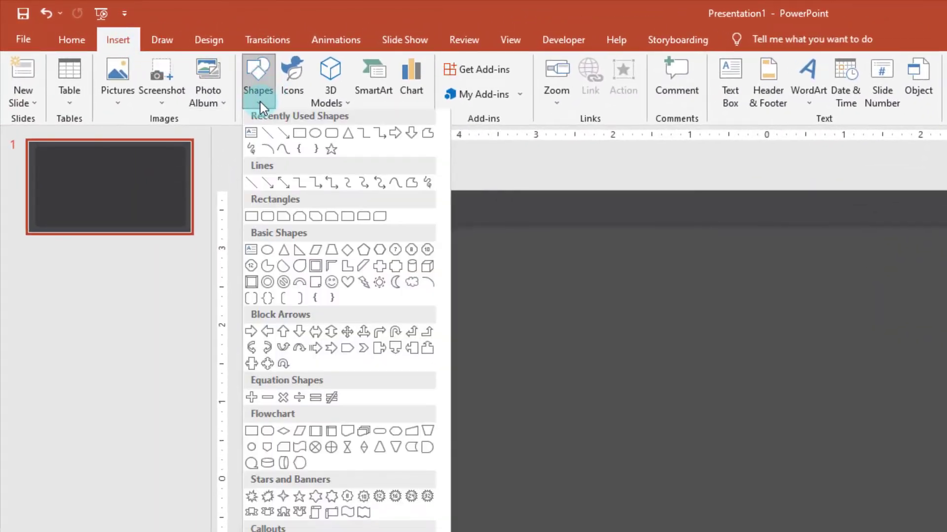
left_click(300, 137)
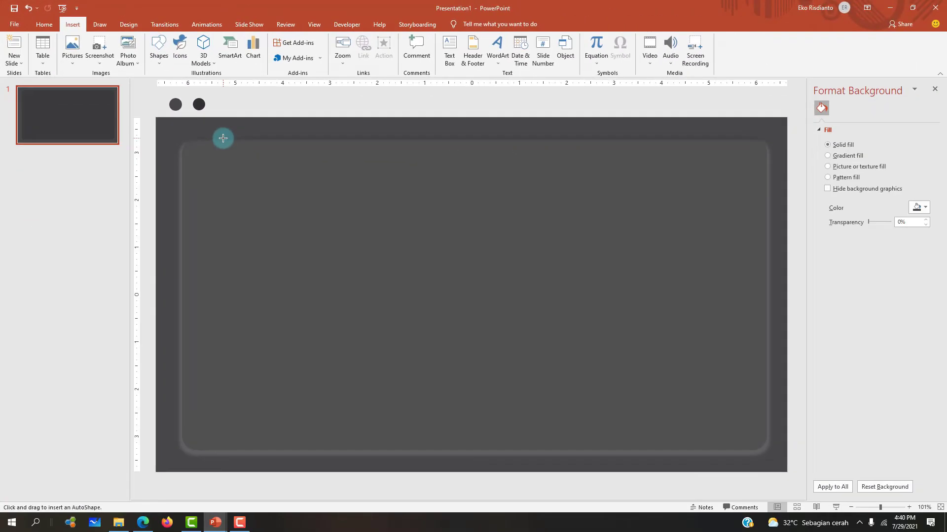
left_click_drag(226, 138, 224, 459)
left_click_drag(220, 408, 222, 408)
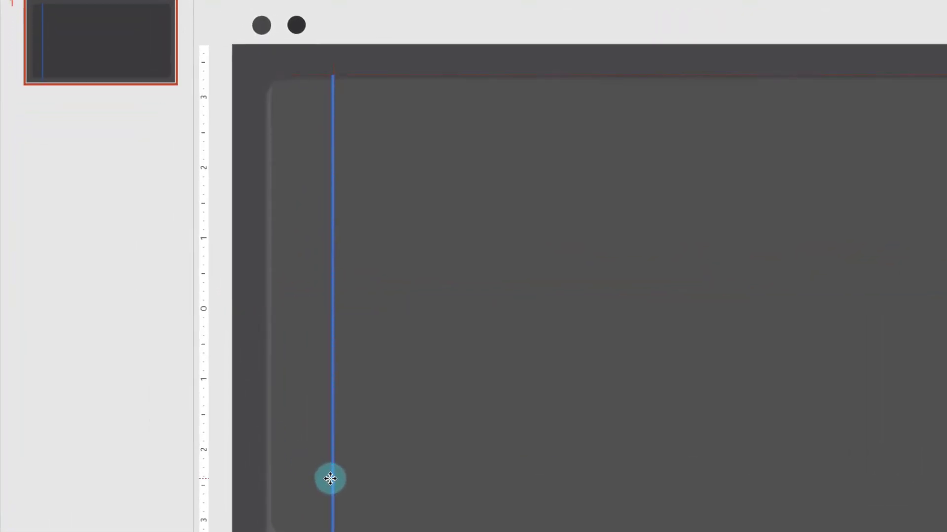
left_click_drag(330, 478, 333, 476)
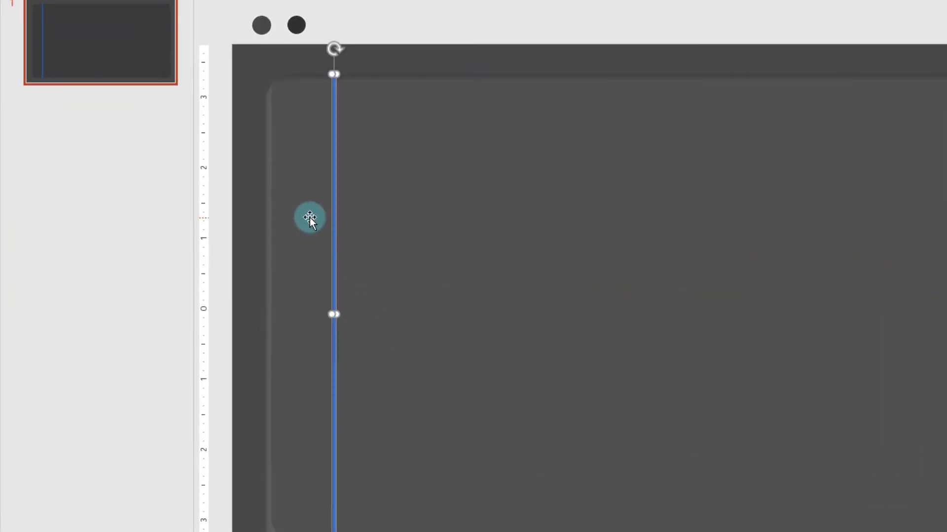
left_click(400, 212)
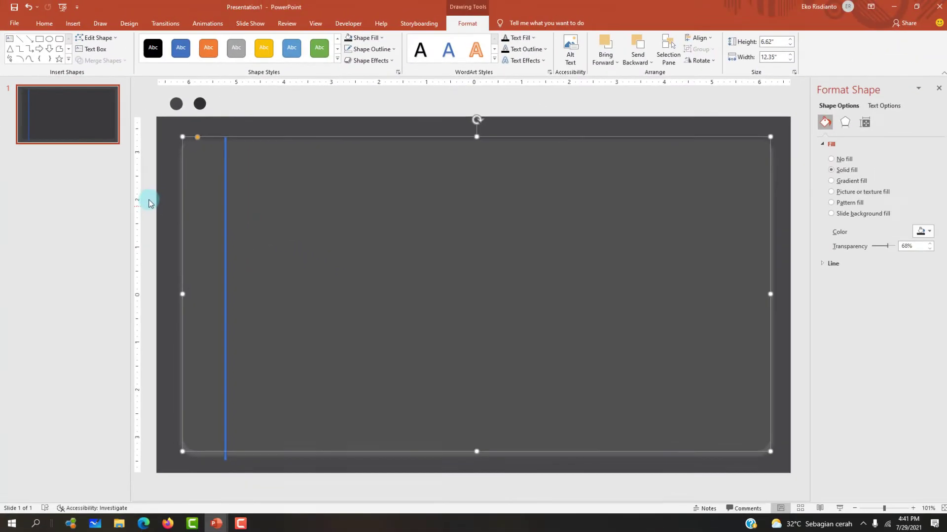
left_click(204, 225)
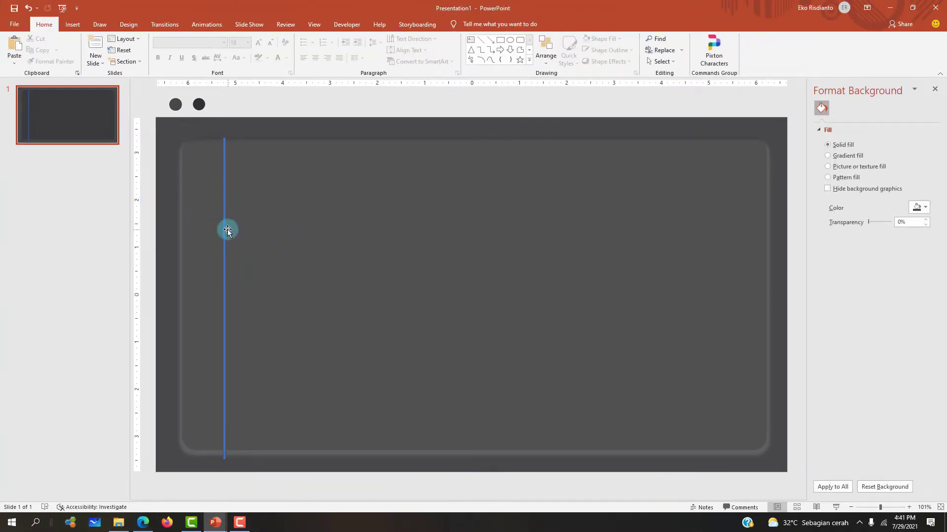
Select the rounded panel plus the blue line and Subtract the line to form a groove.
left_click(224, 225)
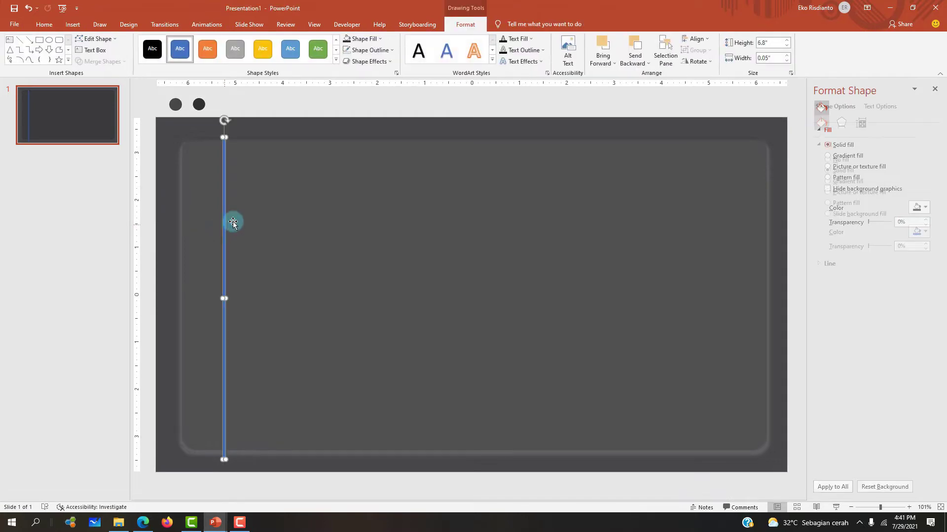
left_click(154, 198)
left_click(320, 205)
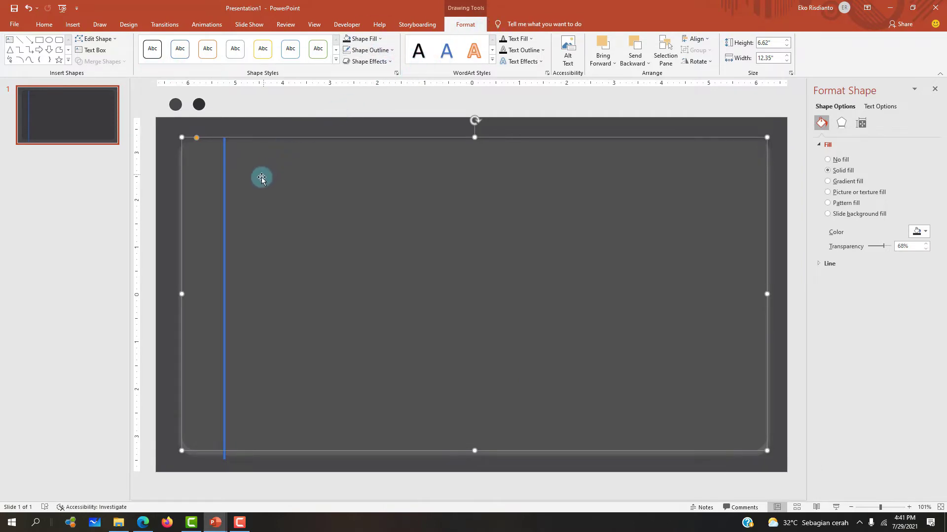
left_click(226, 186, "shift")
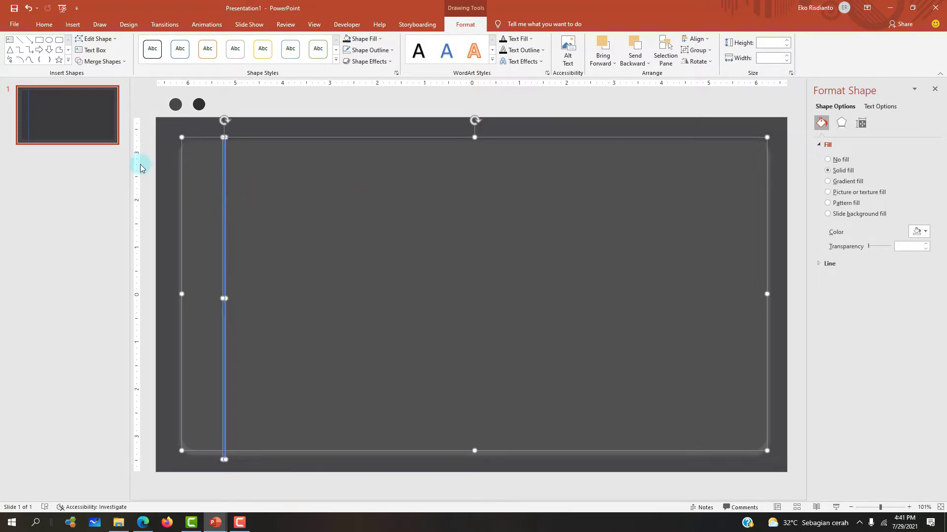
left_click(247, 118)
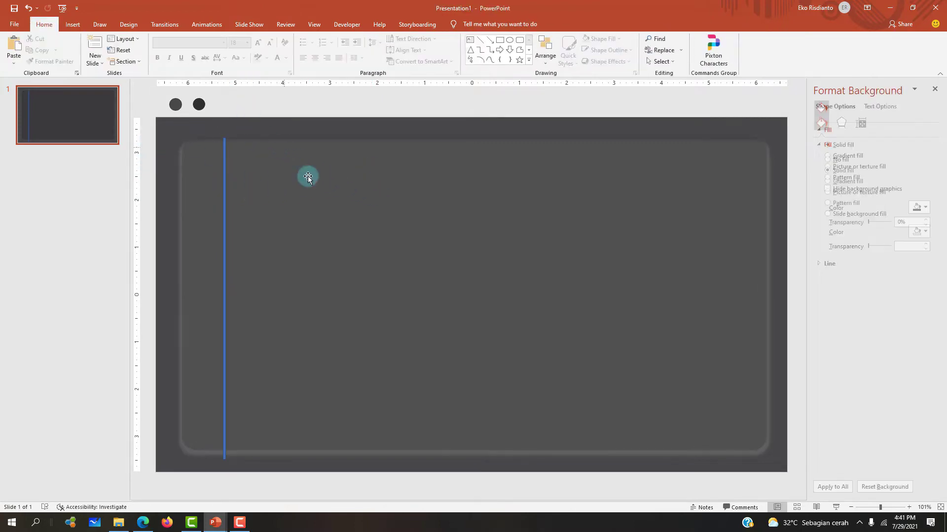
left_click(421, 159)
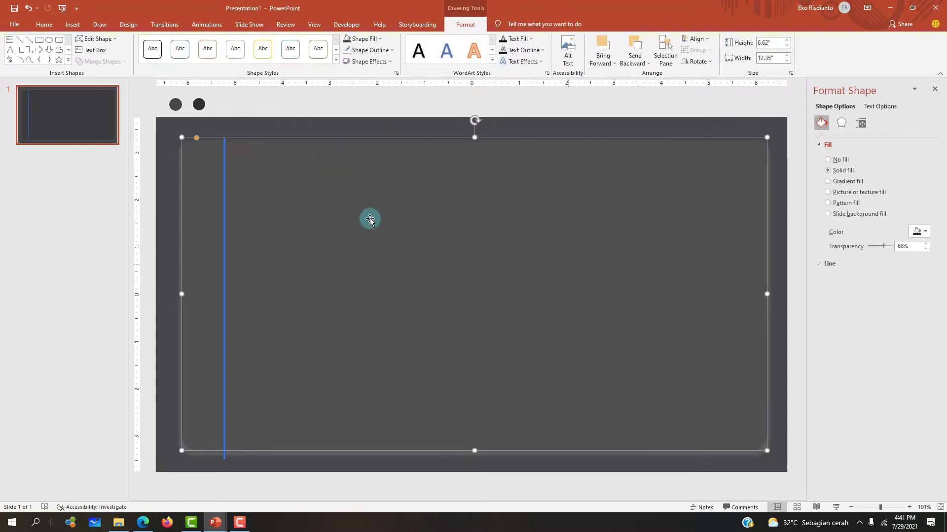
left_click(223, 197, "shift")
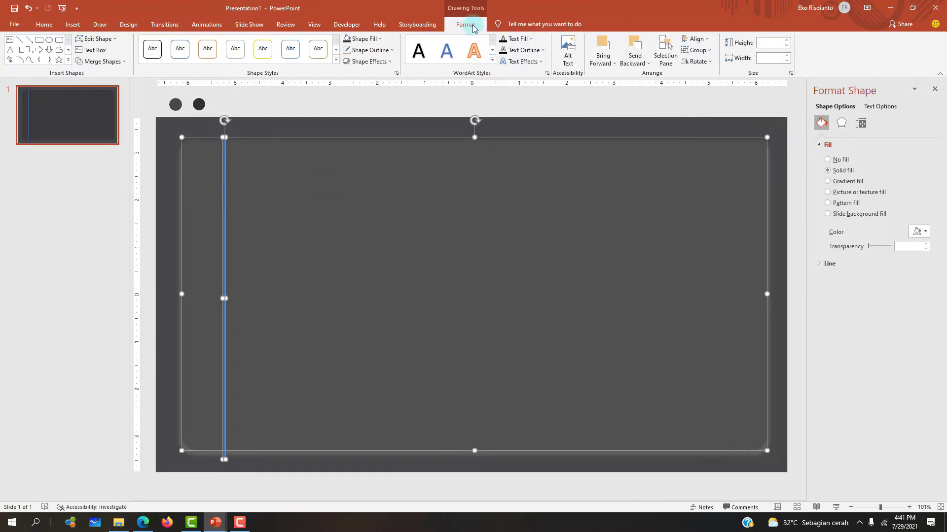
left_click(121, 62)
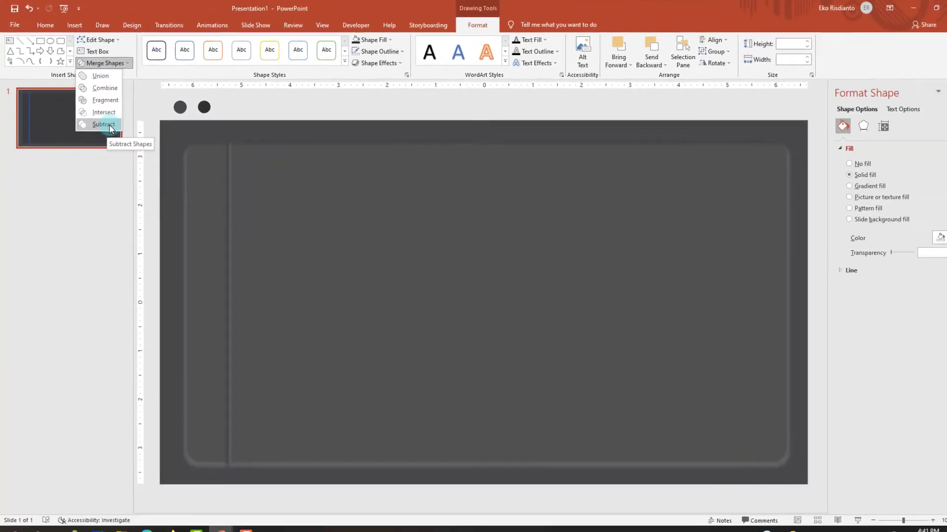
left_click(100, 121)
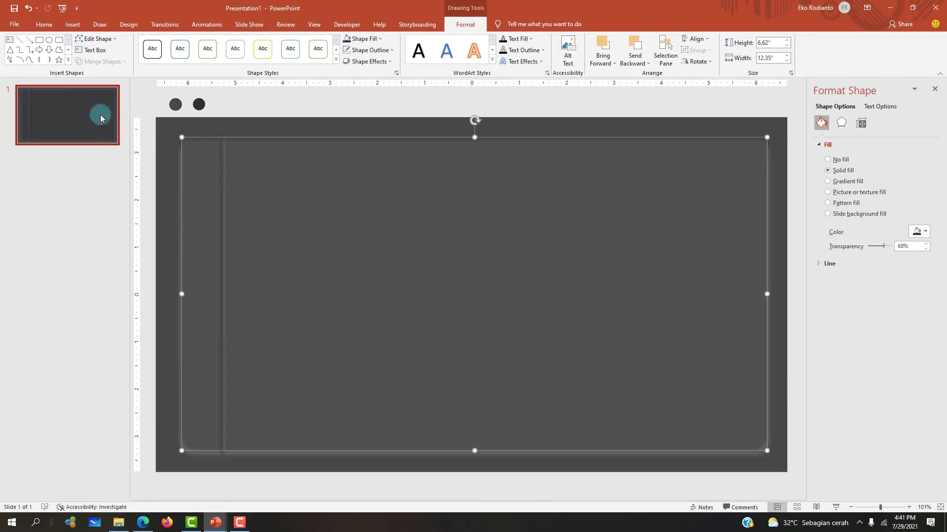
left_click(232, 123)
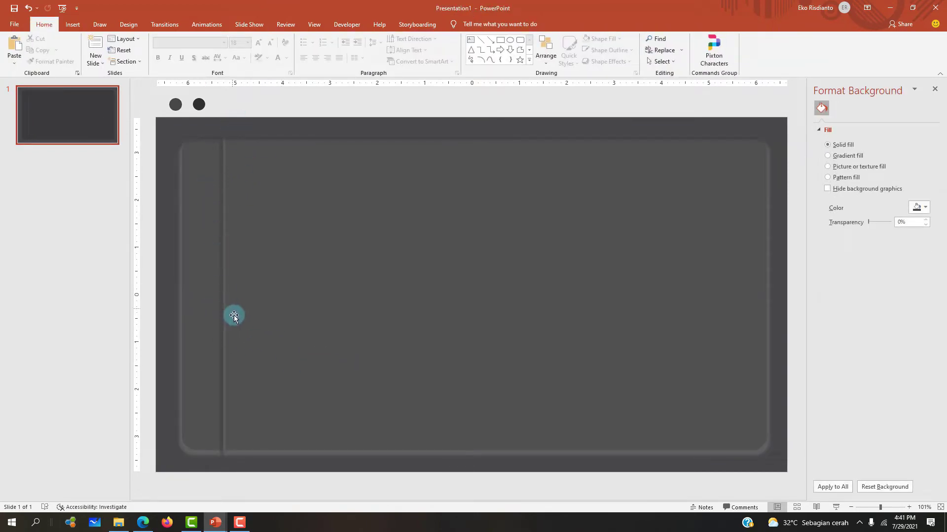
Compare with the 163 deck, then reselect the restored blue line and panel in Presentation1.
left_click(328, 325)
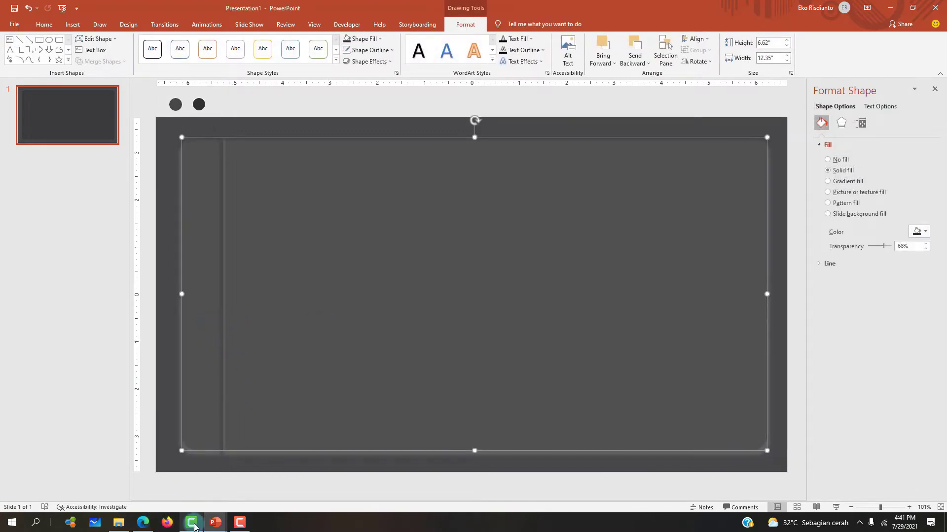
left_click(89, 454)
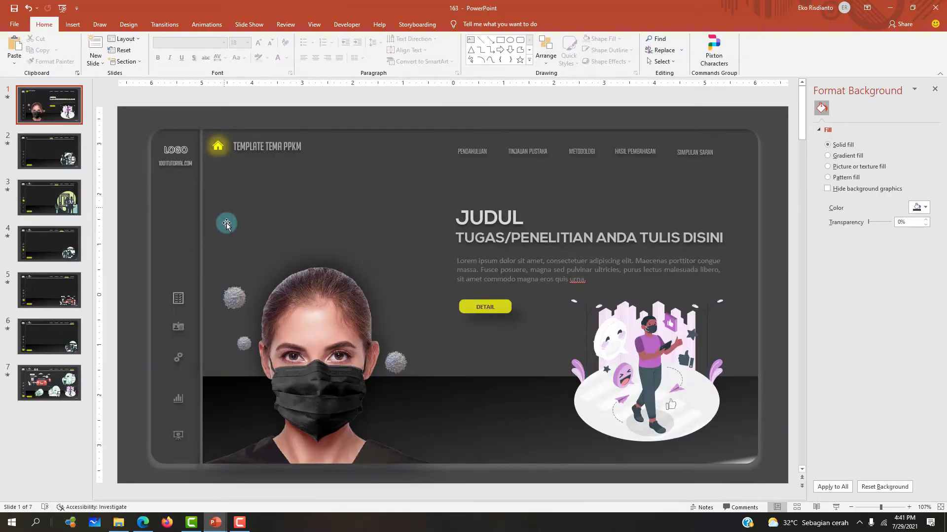
mouse_move(215, 523)
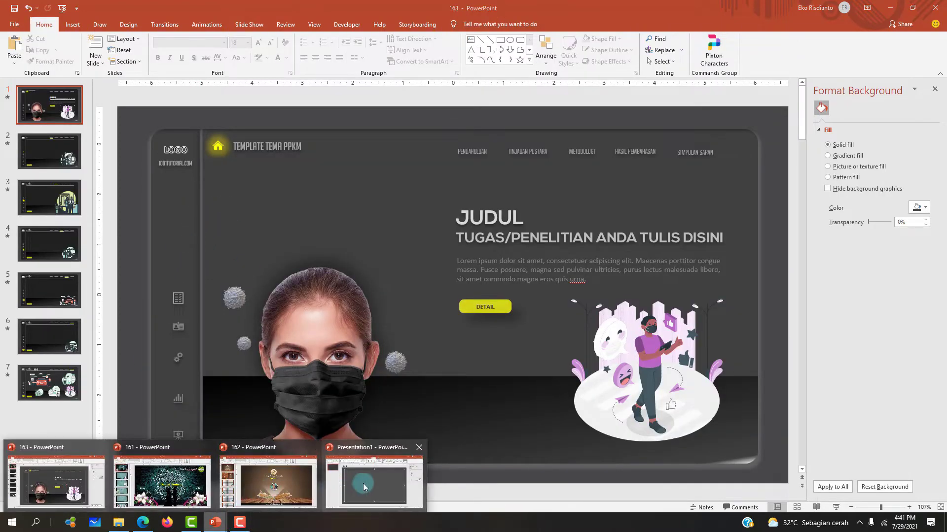
left_click(362, 484)
left_click(150, 287)
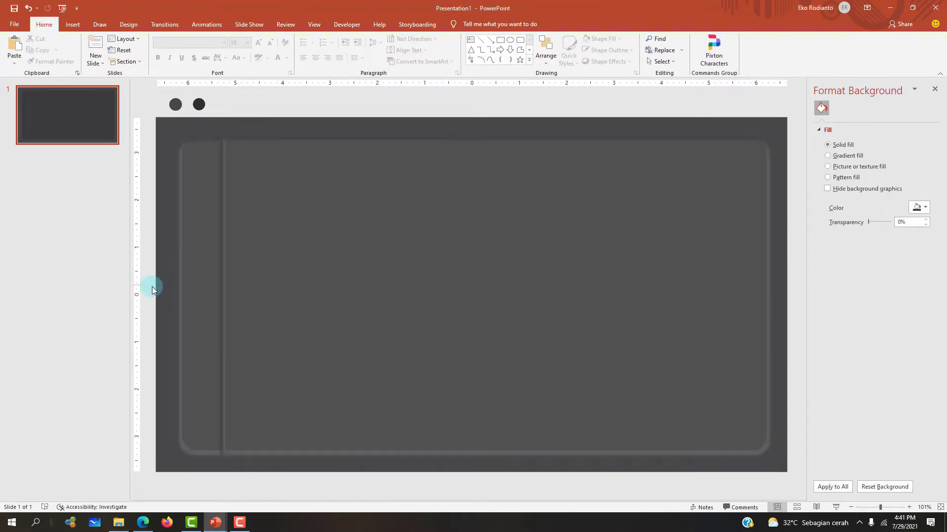
left_click(182, 290)
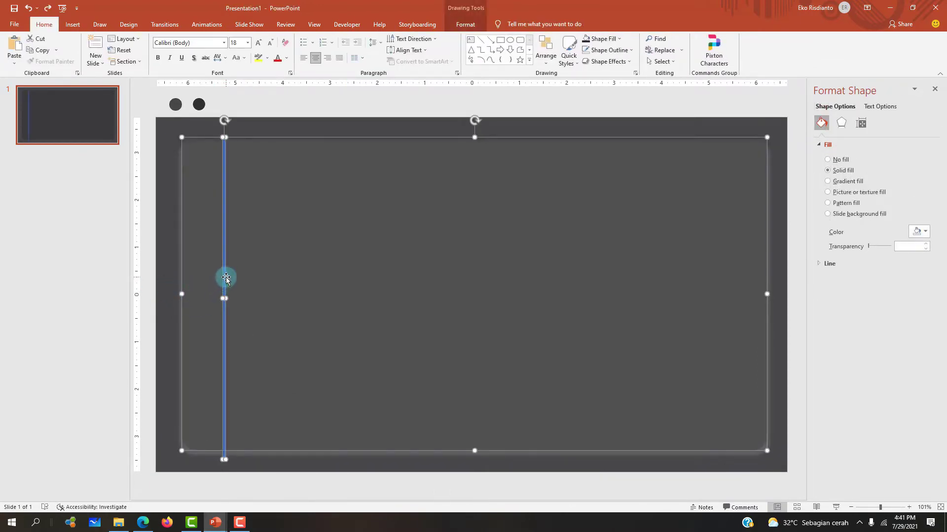
Move the blue line slightly to the right, undoing an accidental move of both shapes.
left_click_drag(226, 277, 231, 276)
key("ctrl+z")
left_click_drag(231, 276, 233, 270)
left_click(170, 282)
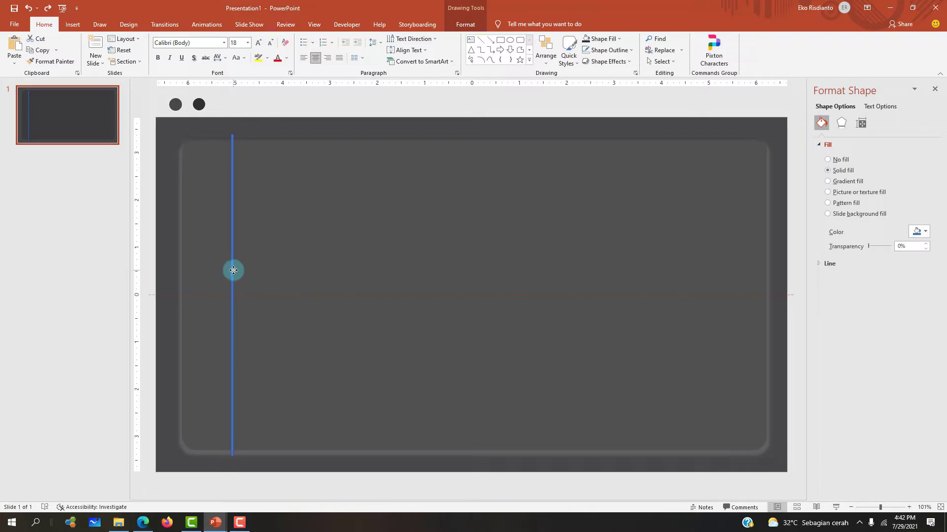
left_click(152, 256)
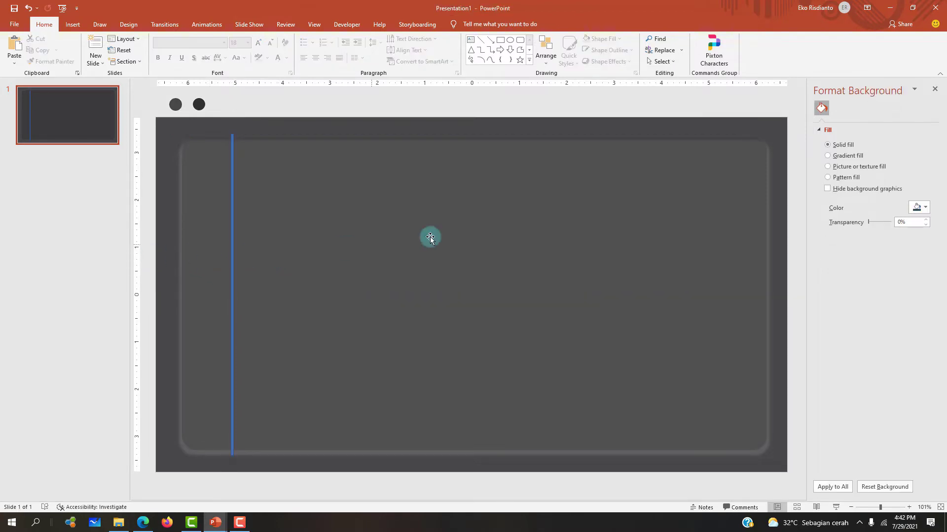
Select the panel then the line and apply Merge Shapes > Subtract.
left_click(330, 231)
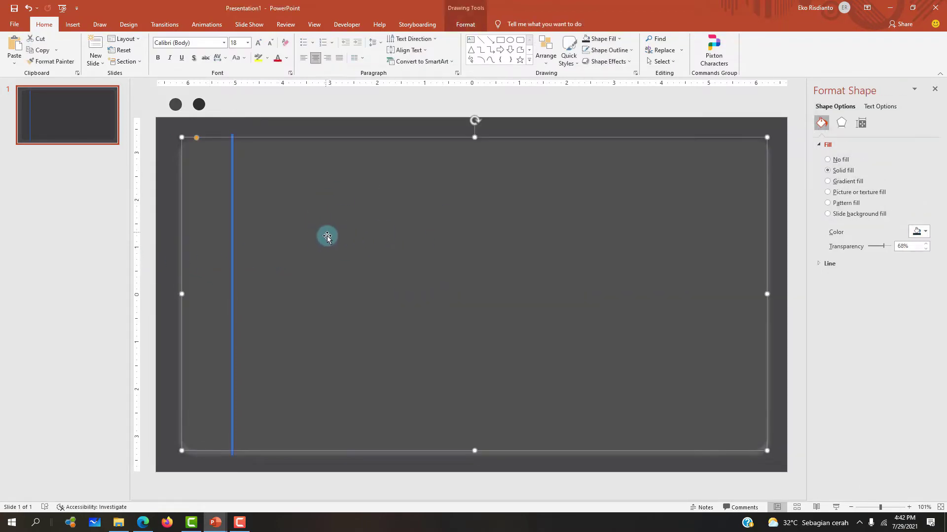
left_click(232, 197, "shift")
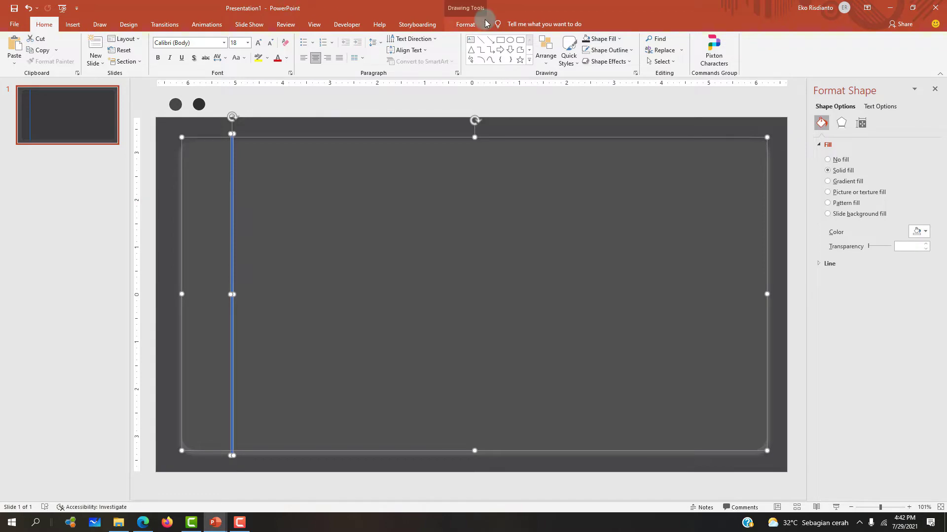
left_click(468, 24)
left_click(102, 61)
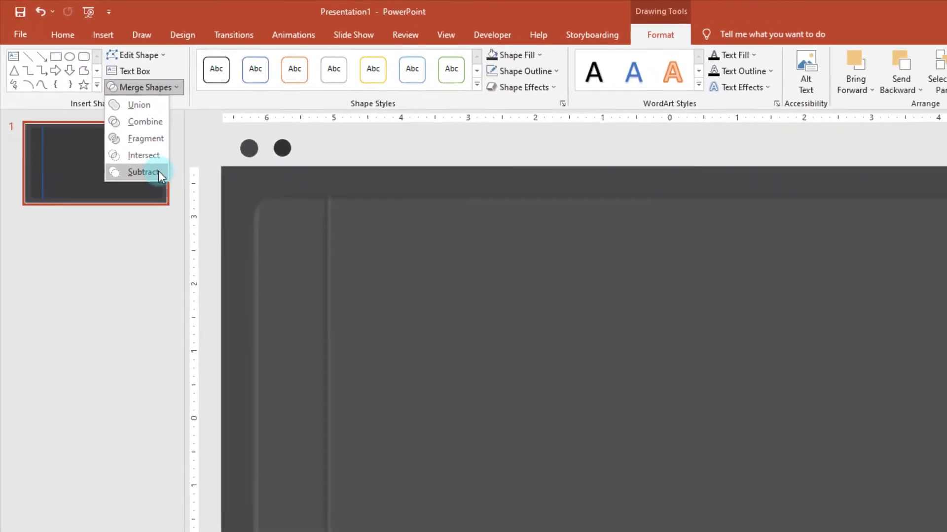
left_click(158, 171)
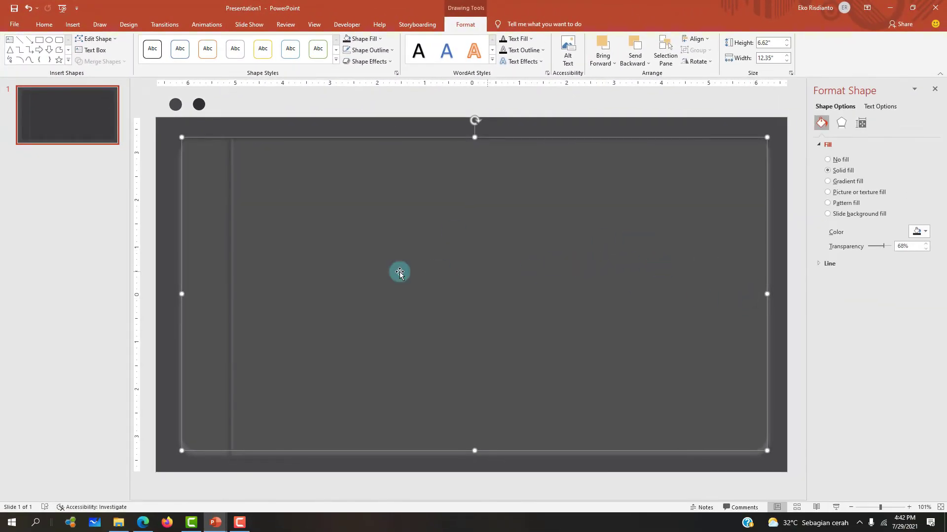
Nudge the grooved panel slightly into alignment.
left_click(333, 254)
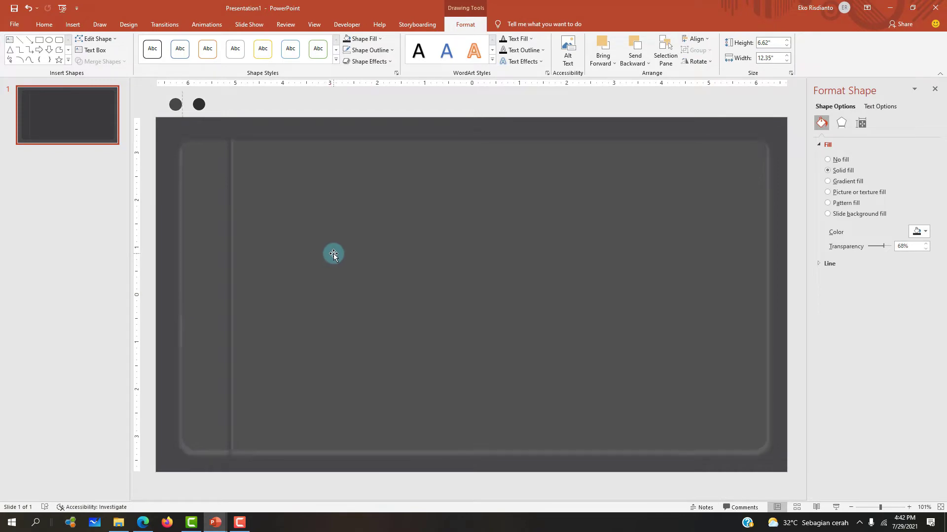
left_click(212, 190)
left_click(384, 286)
left_click_drag(384, 287, 386, 288)
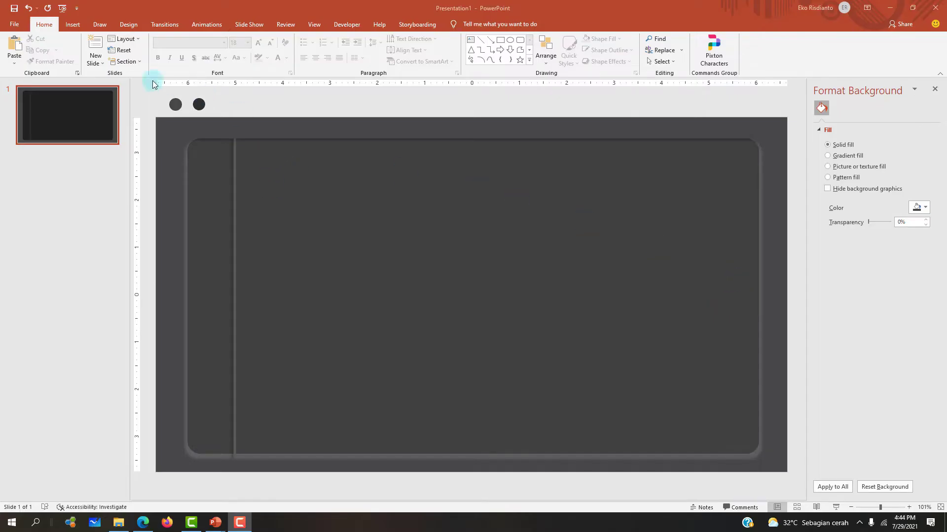
mouse_move(215, 523)
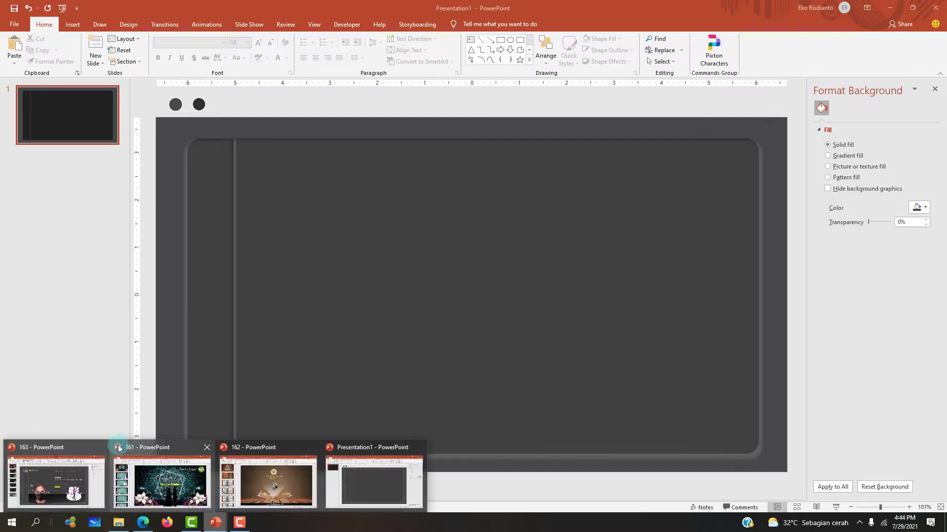
Inspect the clipboard icon in the 163 deck's sidebar, then return to Presentation1's Insert tab.
left_click(55, 480)
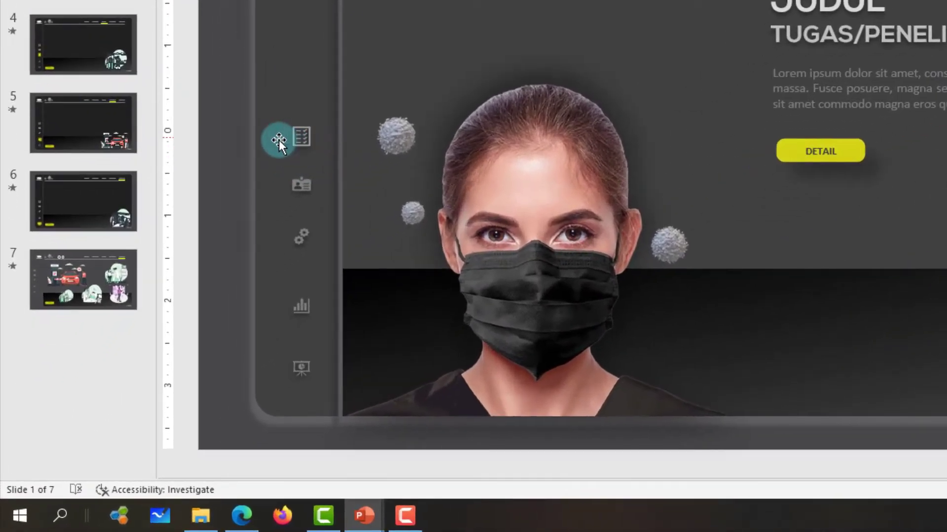
left_click(303, 144)
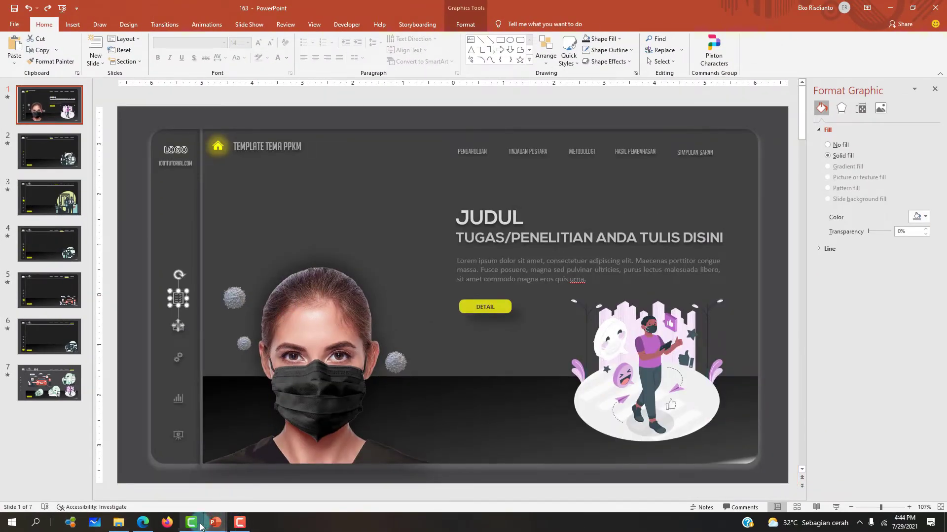
mouse_move(215, 522)
left_click(384, 473)
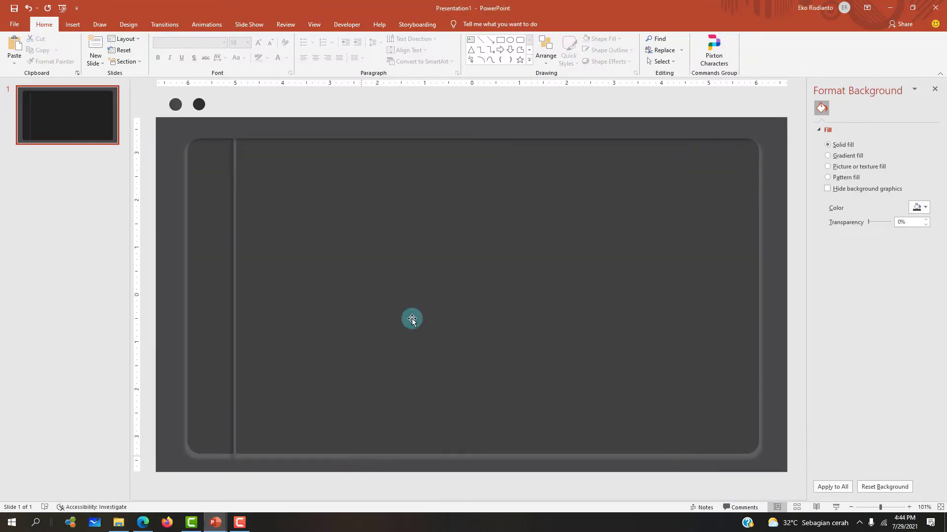
left_click(114, 39)
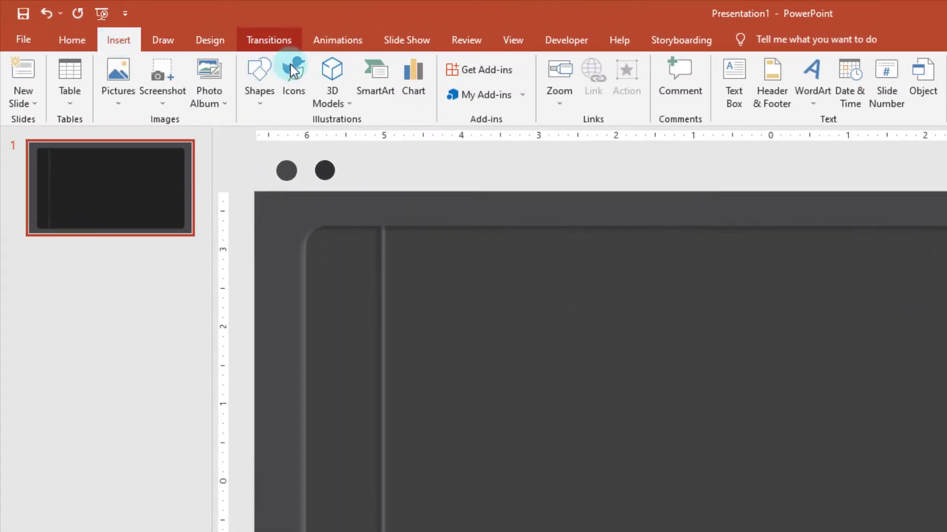
Search the icon library for 'home' and insert the house icon onto the slide.
left_click(301, 96)
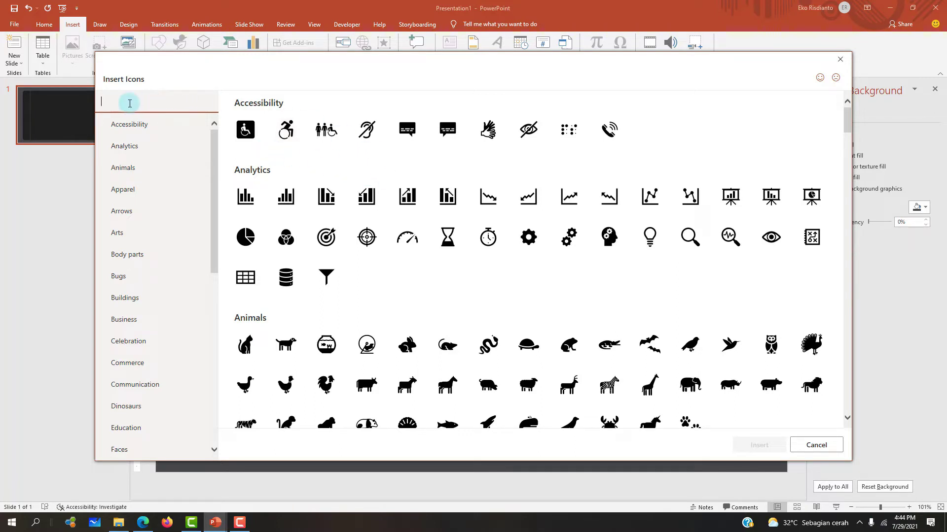
type("home")
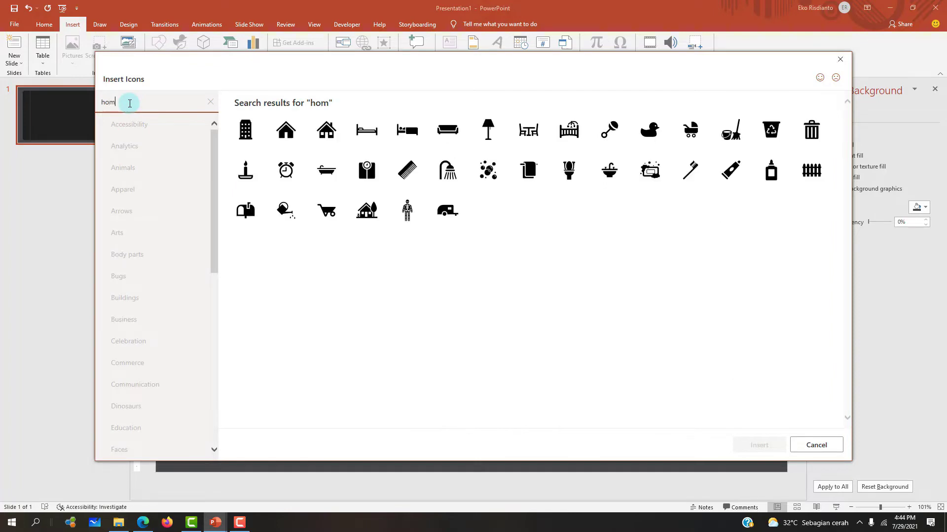
left_click(295, 119)
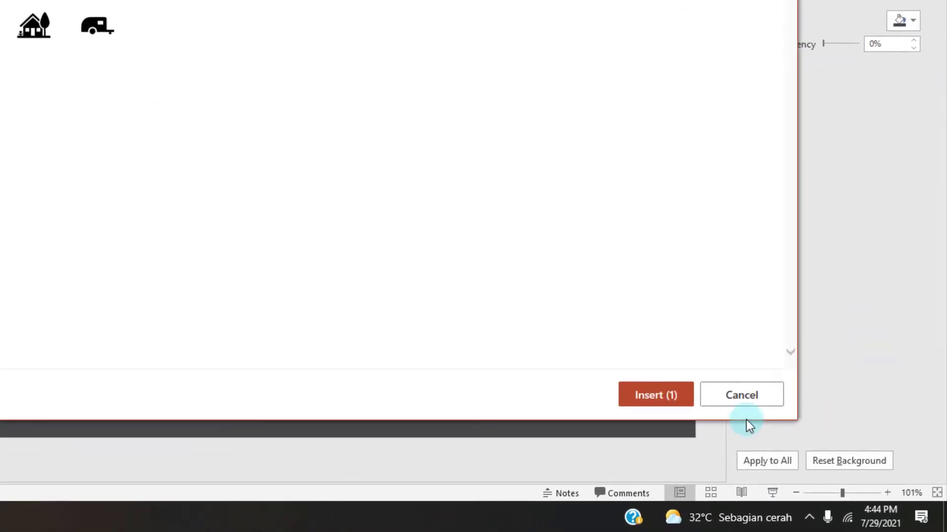
left_click(662, 397)
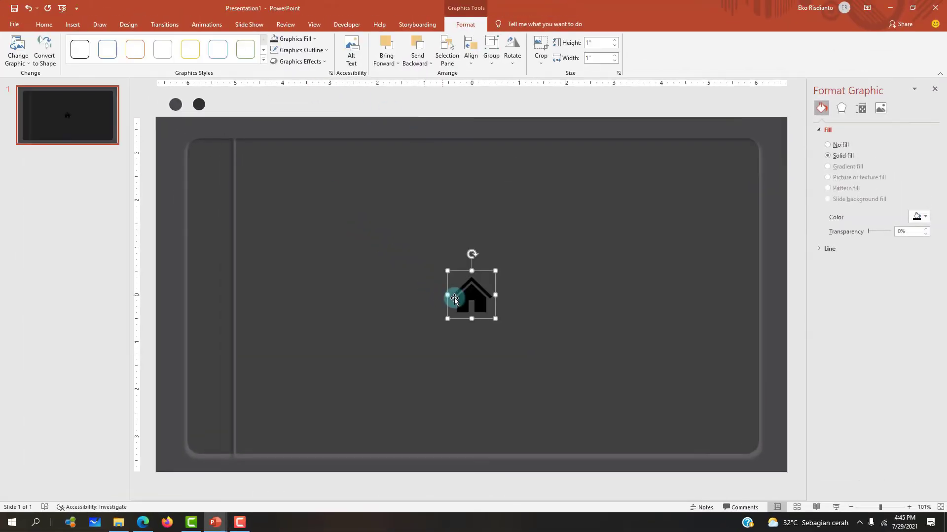
Resize the house icon to 0.37" square at the panel's top-left, checking the 163 deck for reference.
left_click_drag(495, 272, 472, 294)
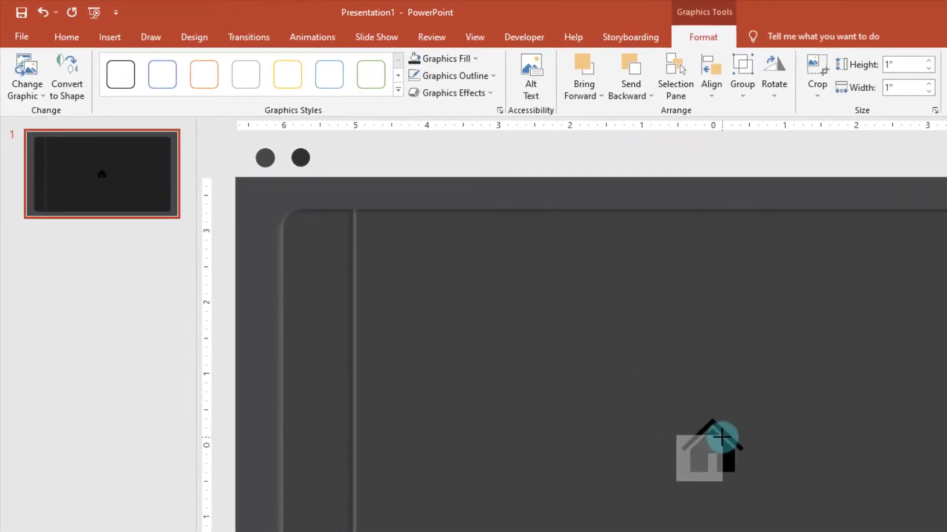
mouse_move(721, 437)
left_mouse_down()
mouse_move(703, 460)
mouse_move(378, 235)
left_mouse_up()
left_click(378, 240)
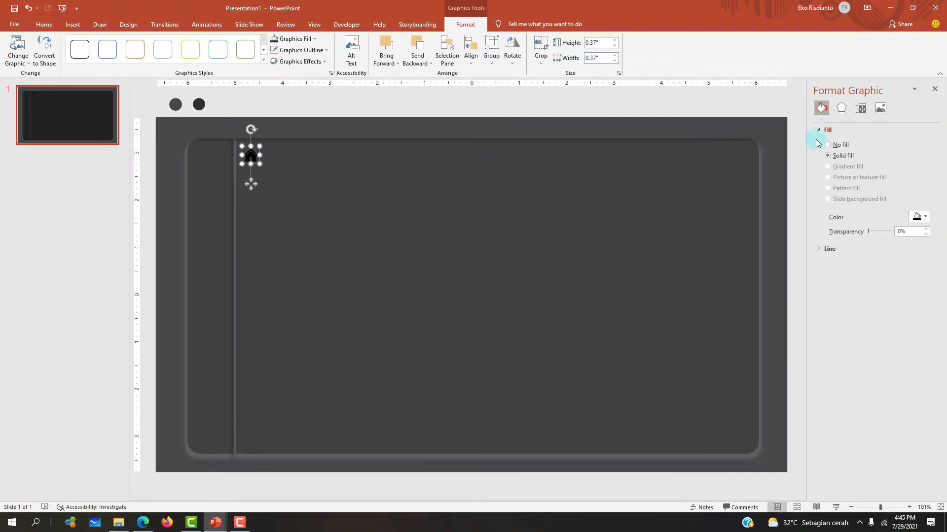
mouse_move(215, 523)
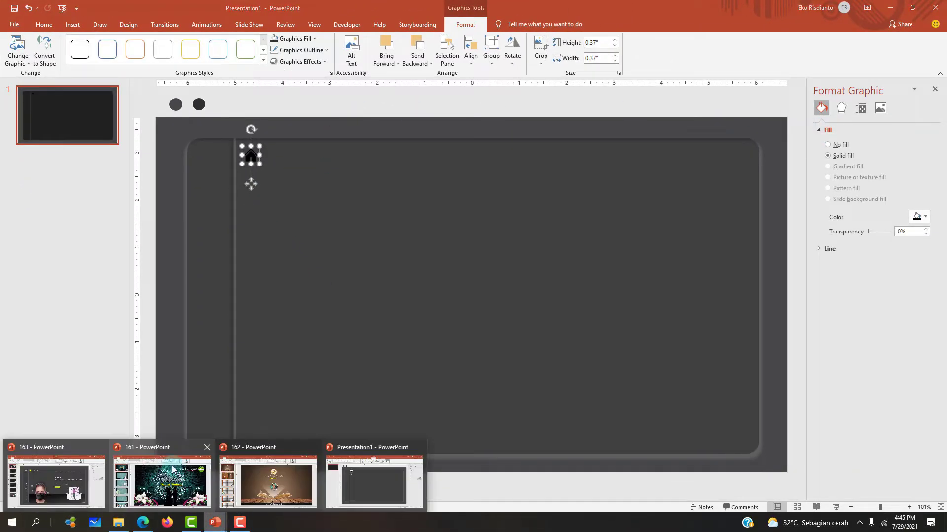
left_click(59, 484)
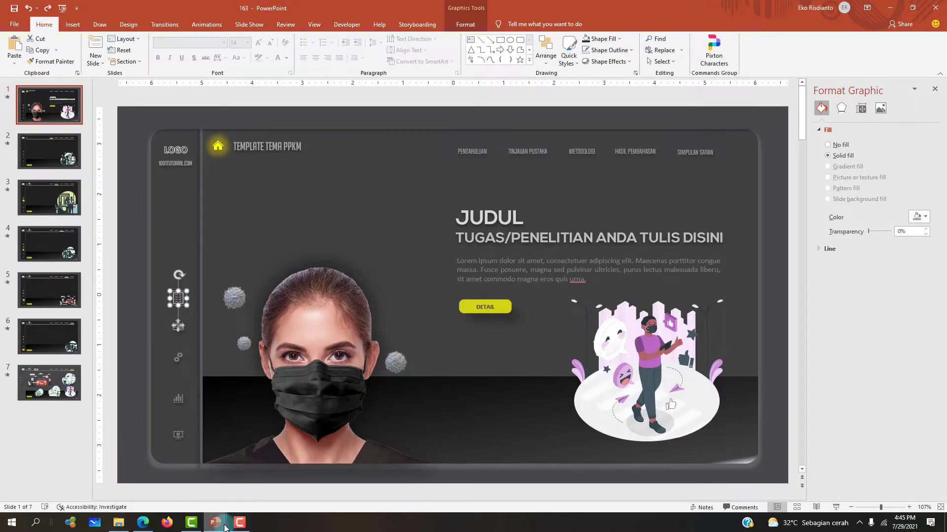
mouse_move(215, 523)
left_click(372, 481)
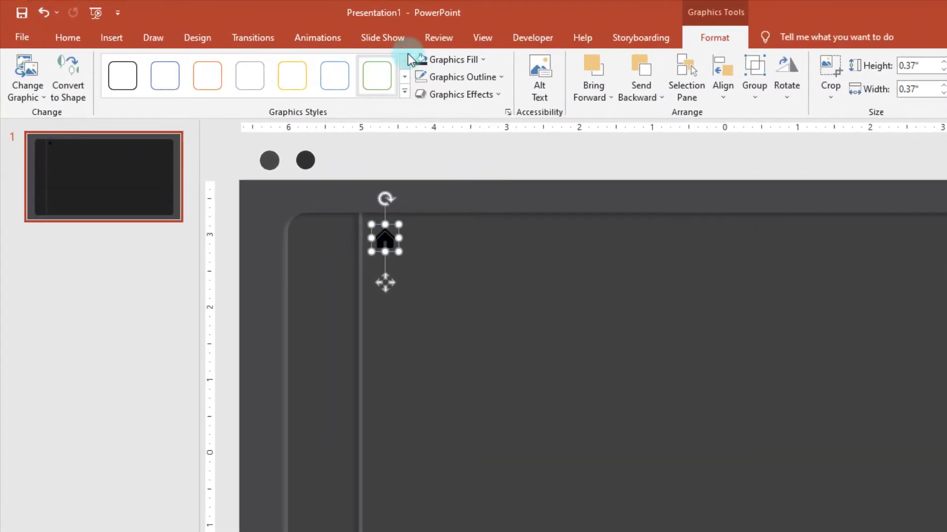
Apply a light grey theme colour to the house icon through Graphics Fill.
left_click(437, 62)
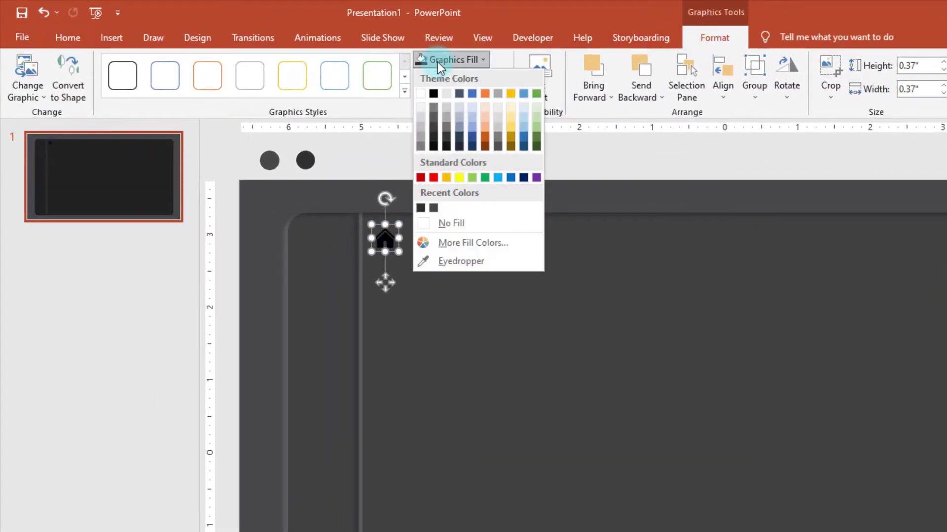
left_click(421, 138)
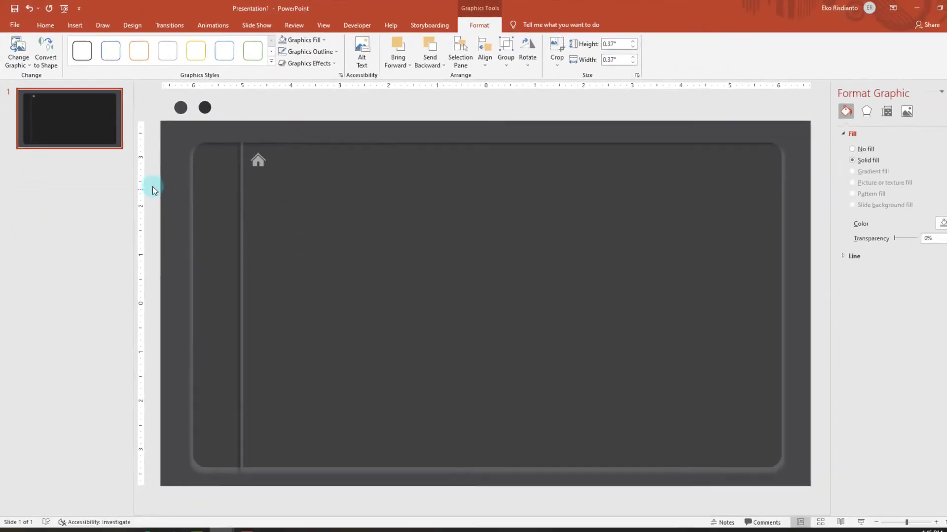
left_click(152, 187)
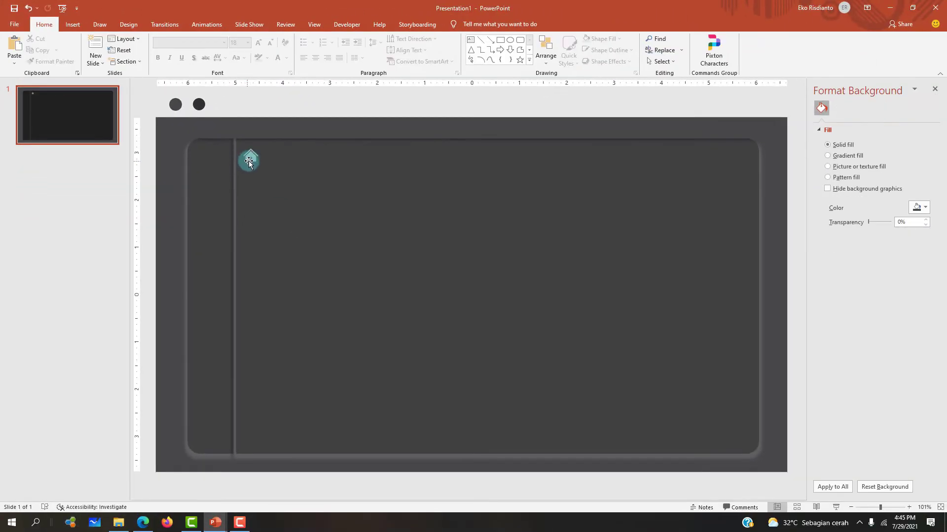
left_click(250, 160)
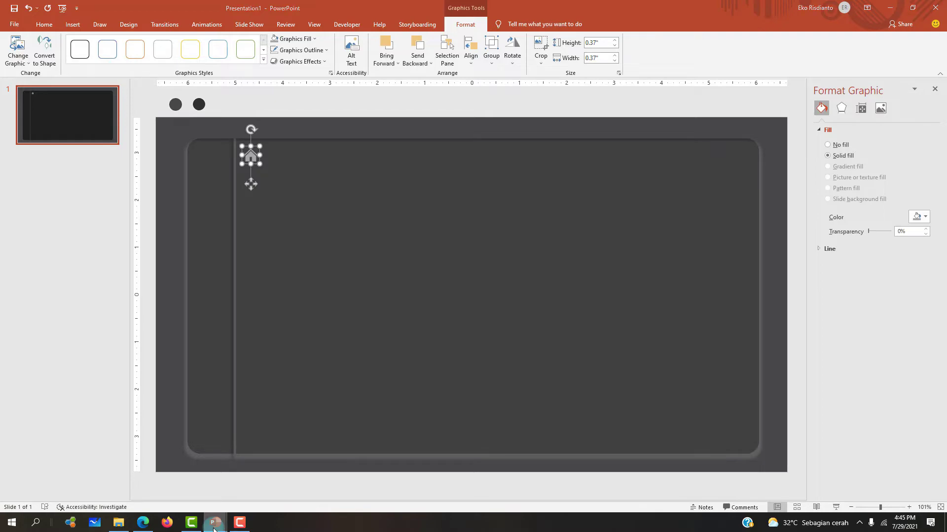
Open slide 7 of the 163 deck and select its five sidebar icons for copying.
mouse_move(214, 522)
left_click(64, 478)
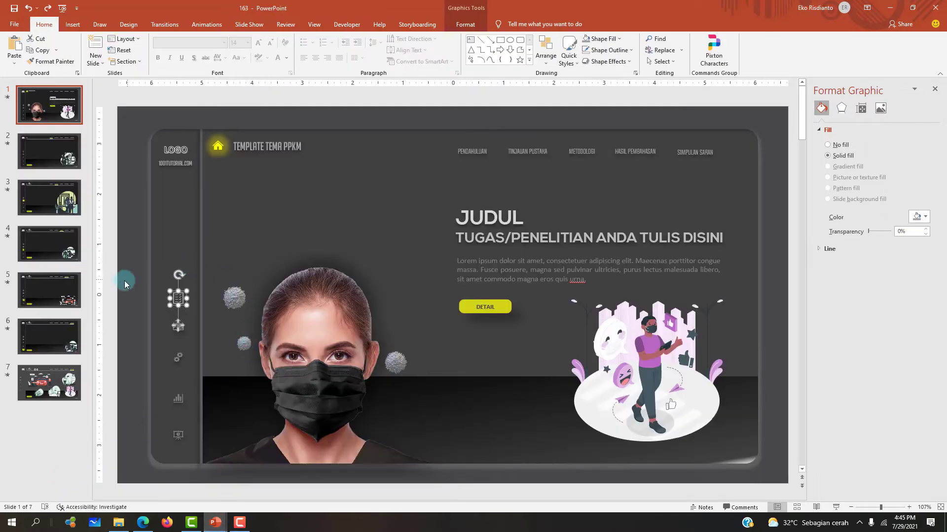
left_click(110, 282)
left_click(49, 383)
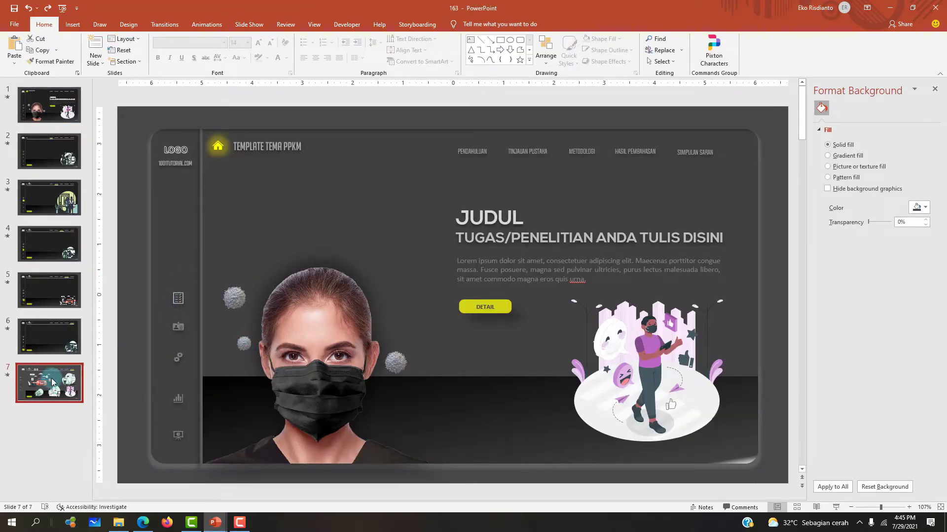
left_click(143, 238)
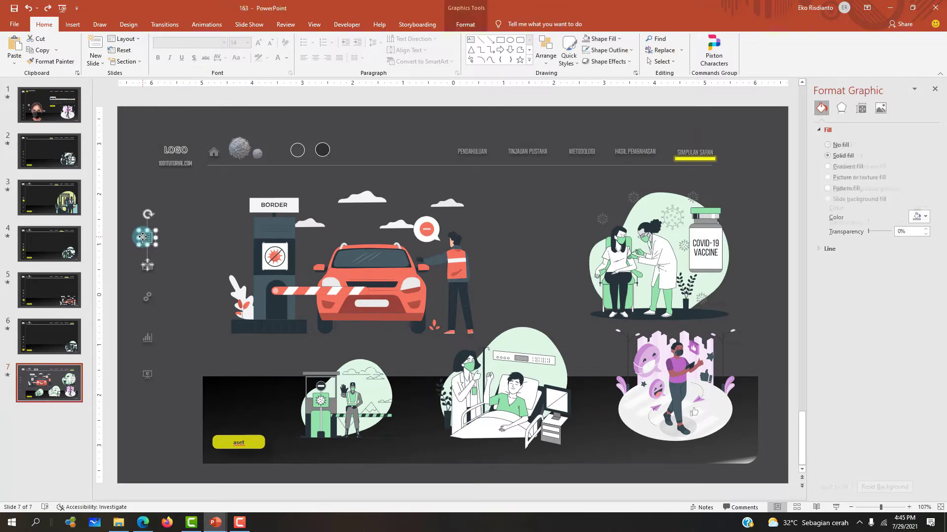
left_click(147, 295)
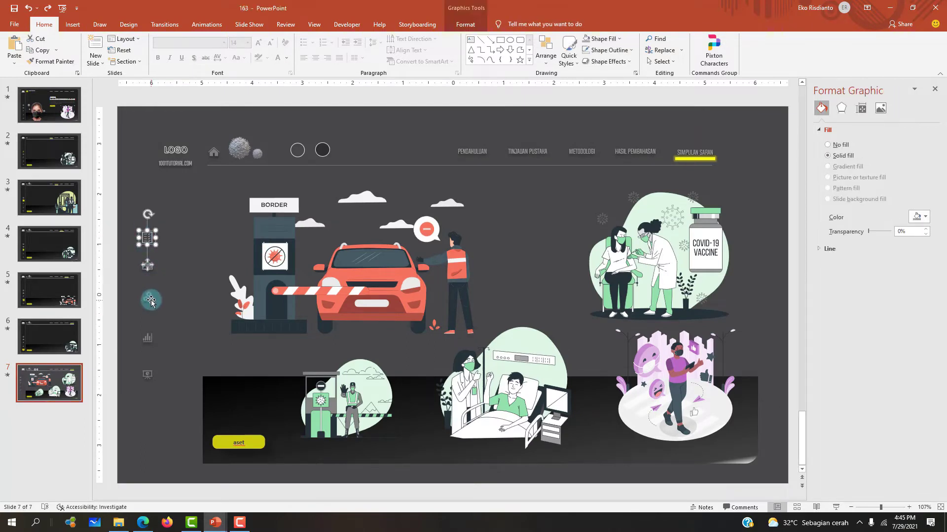
left_click(151, 268, "shift")
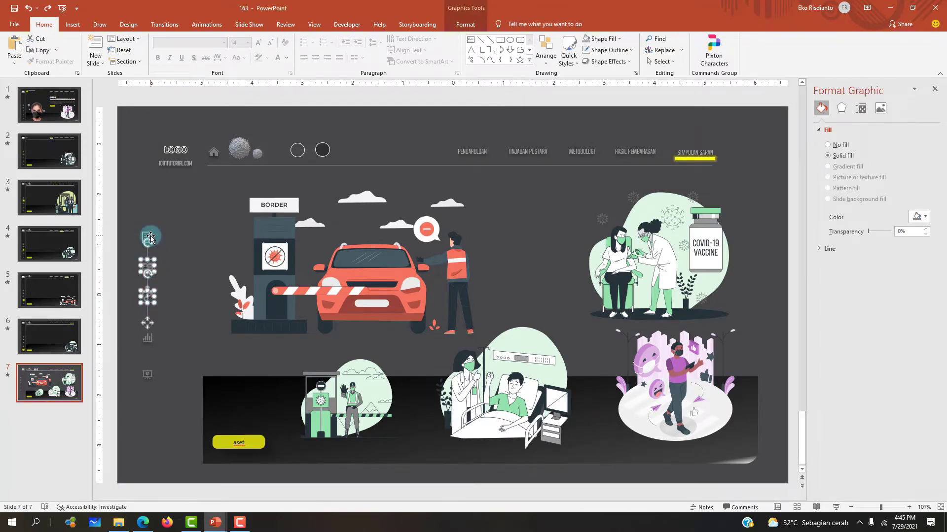
left_click(149, 238, "shift")
left_click(149, 340, "shift")
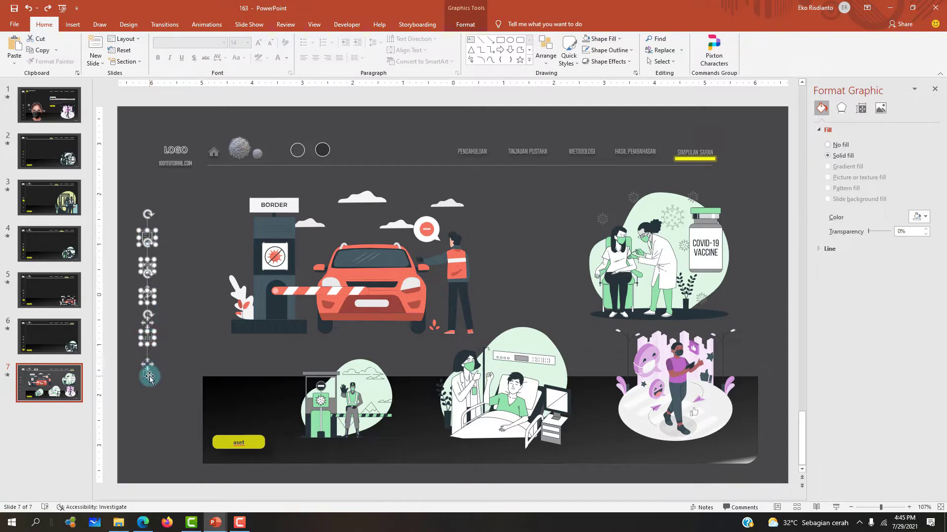
left_click(150, 378, "shift")
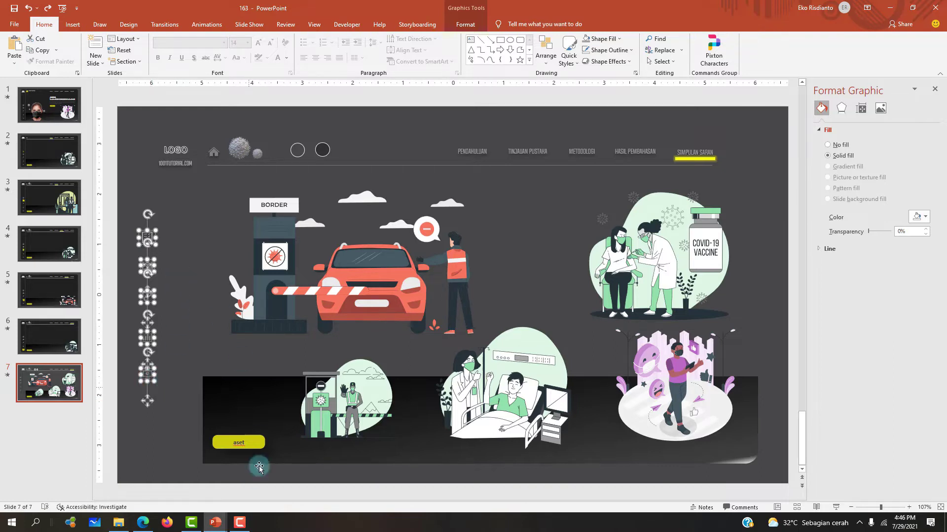
Paste the five icons into Presentation1 and nudge the column into the left strip below the house.
mouse_move(215, 522)
left_click(350, 483)
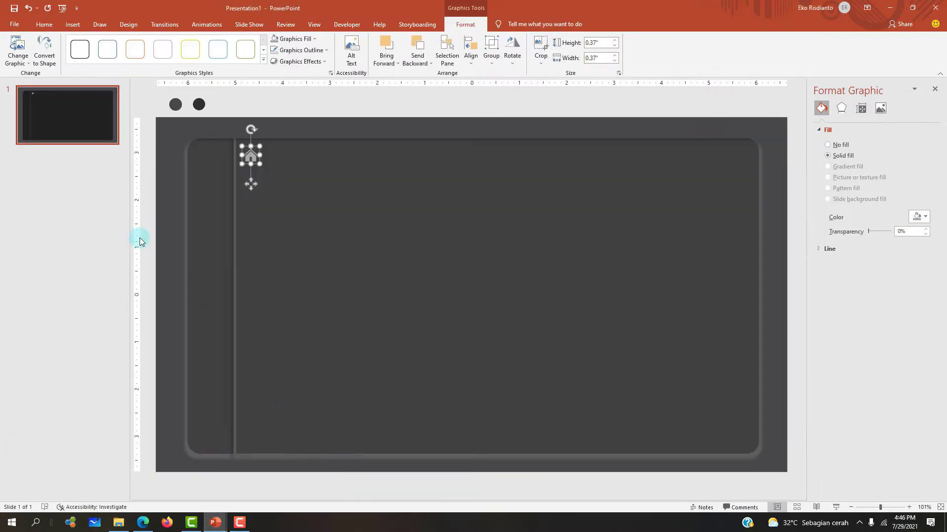
left_click(147, 241)
key("ctrl+v")
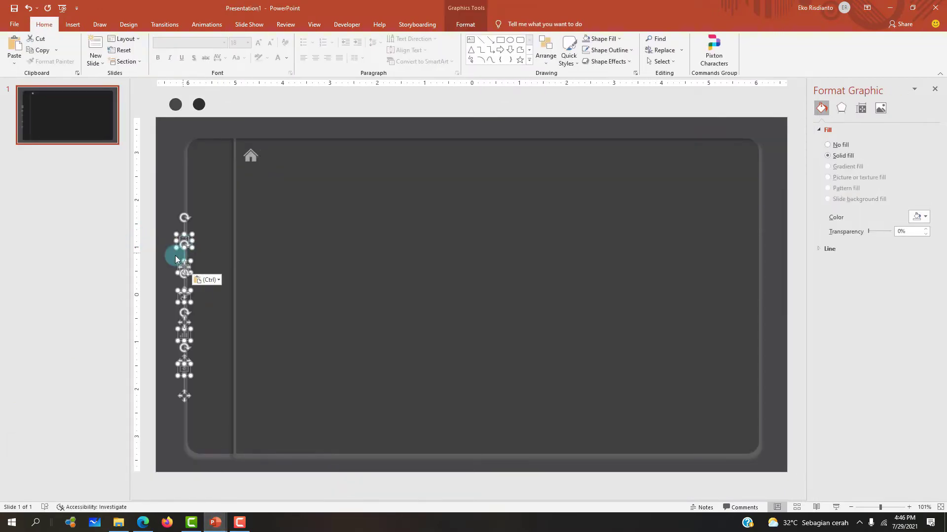
left_click_drag(186, 241, 209, 285)
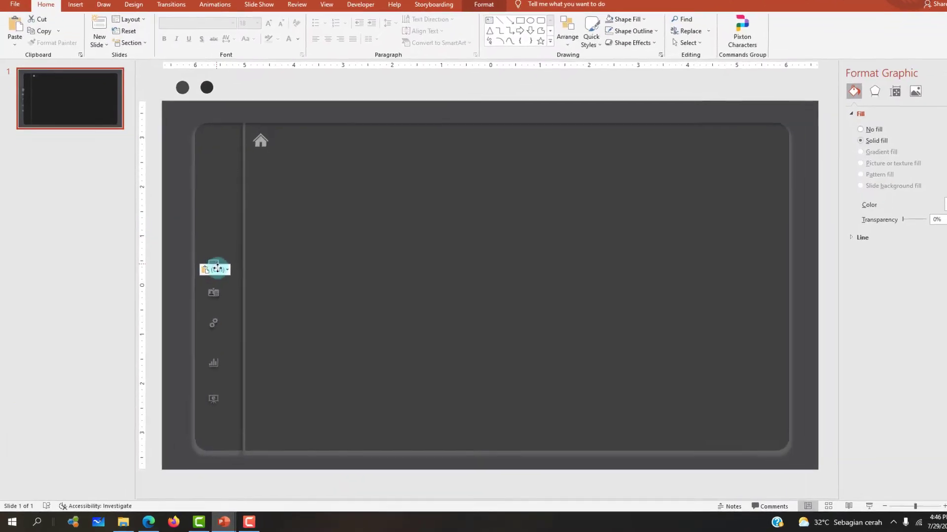
left_click_drag(312, 162, 316, 167)
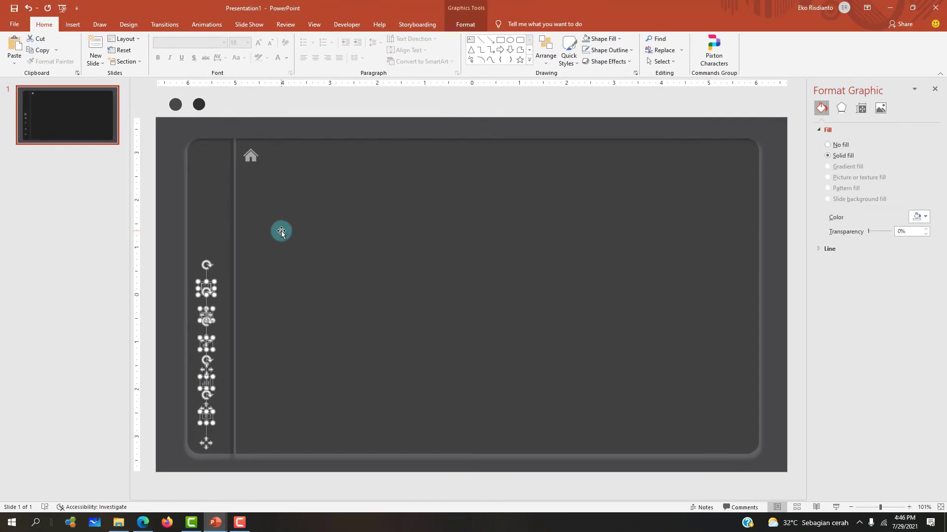
left_click_drag(281, 232, 284, 234)
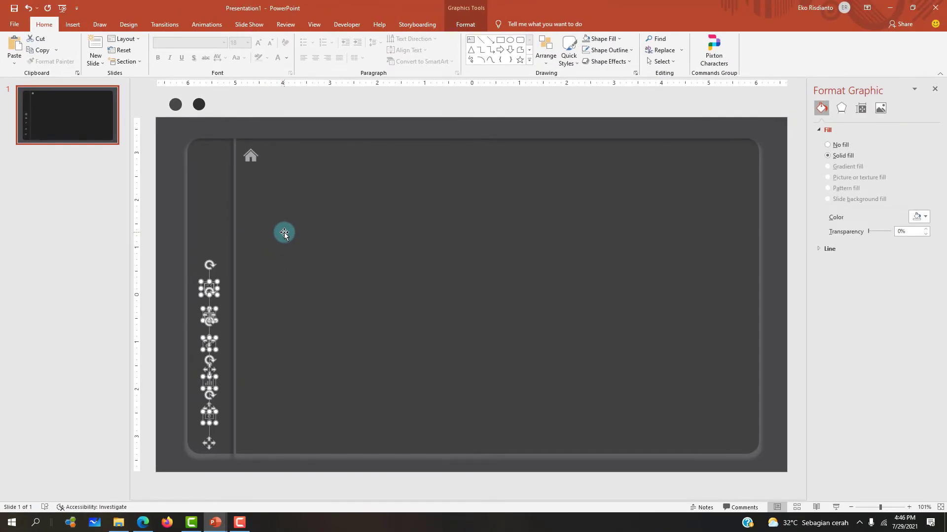
left_click(153, 199)
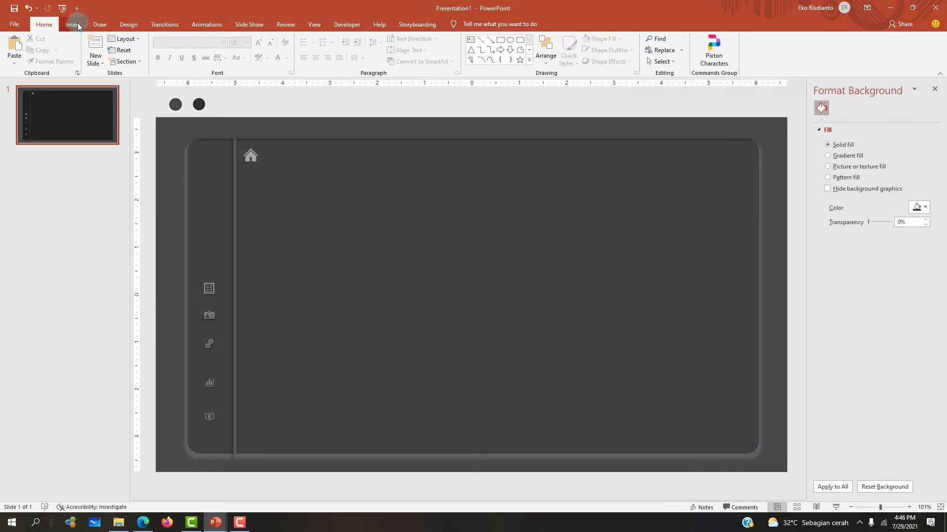
In the 163 deck, confirm slide 1's PENDAHULUAN label uses Chosence Light at 9 pt.
left_click(215, 522)
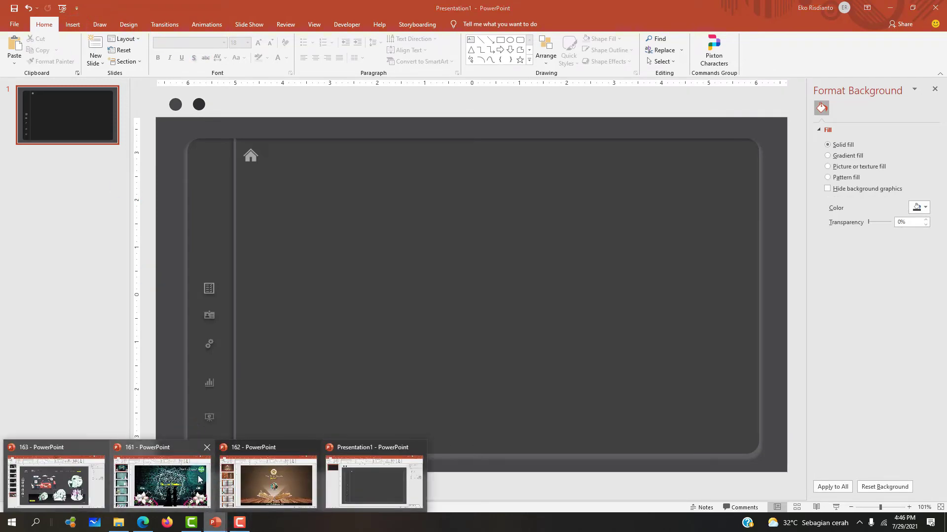
left_click(54, 481)
left_click(49, 105)
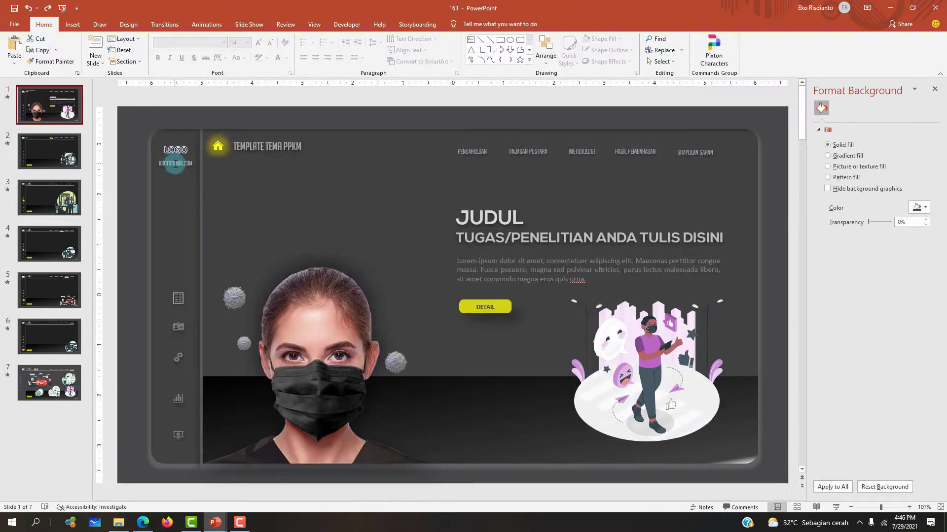
left_click(470, 152)
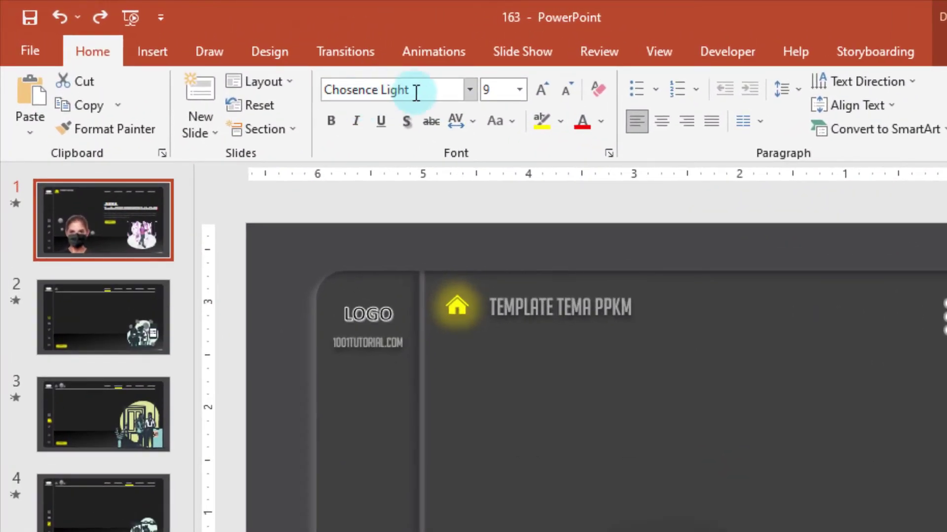
left_click(469, 90)
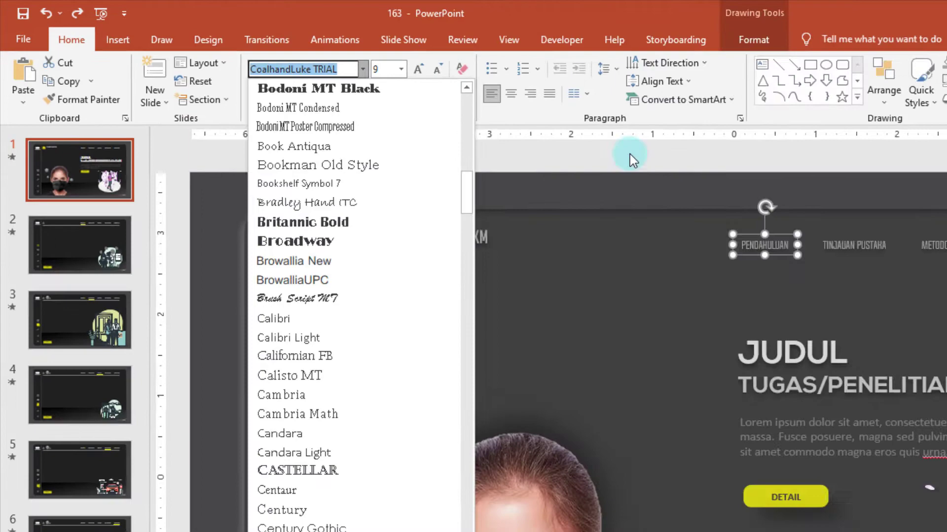
left_click(629, 154)
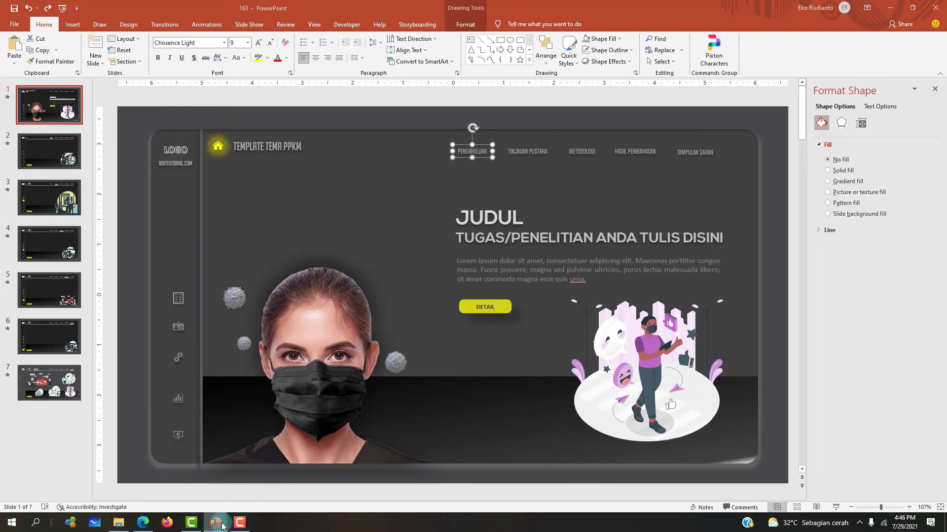
Back in Presentation1, add a text box reading PENDAHULUAN above the slide centre, nudged slightly right.
mouse_move(215, 523)
left_click(368, 496)
left_click(84, 30)
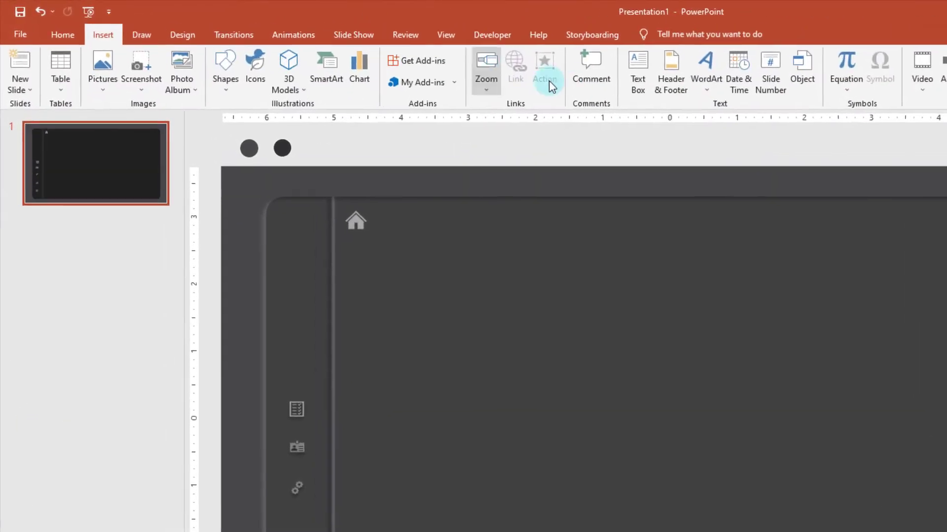
left_click(521, 60)
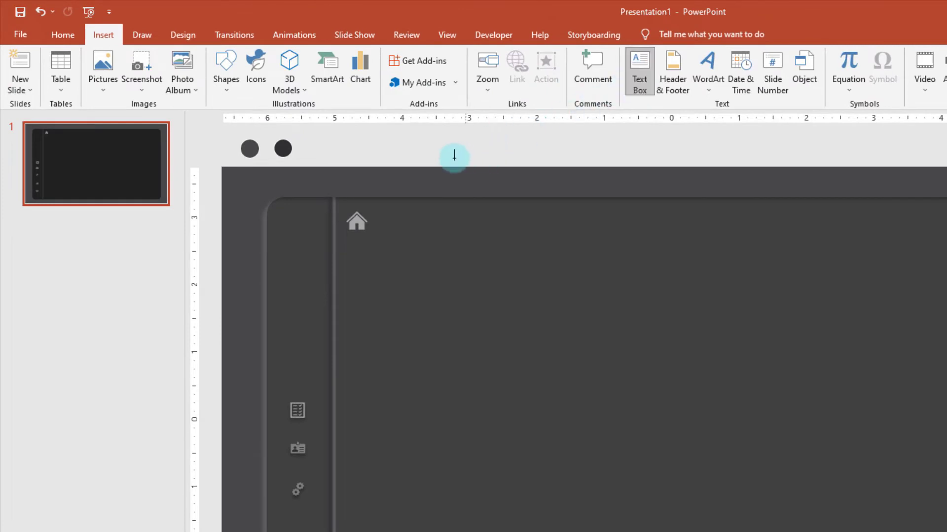
left_click(471, 150)
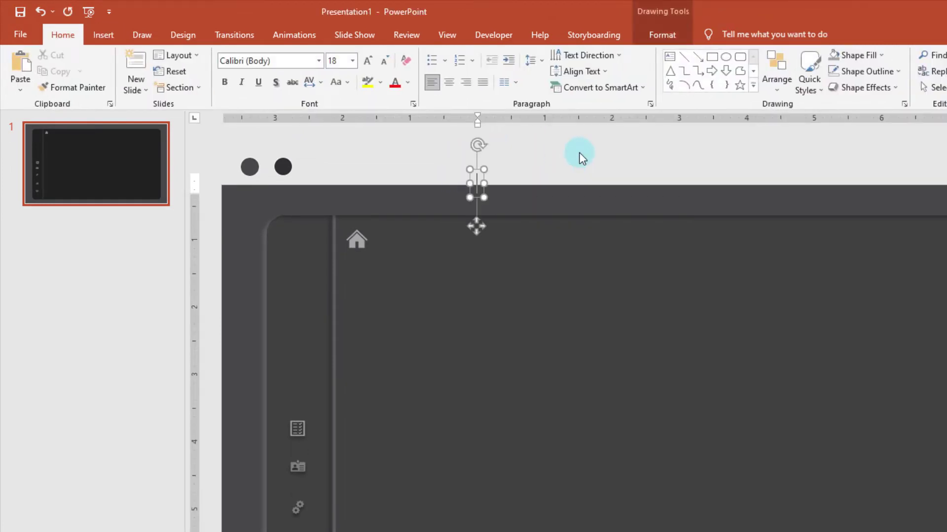
type("P")
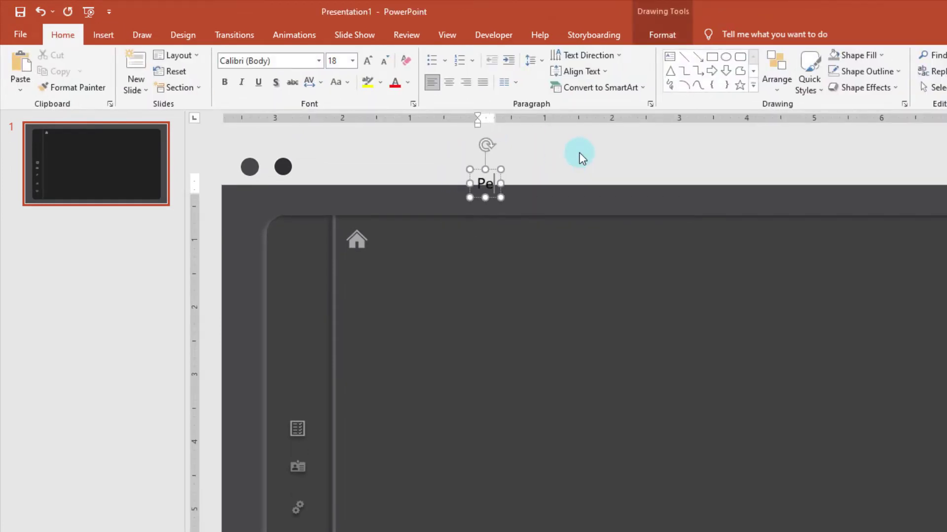
type("END")
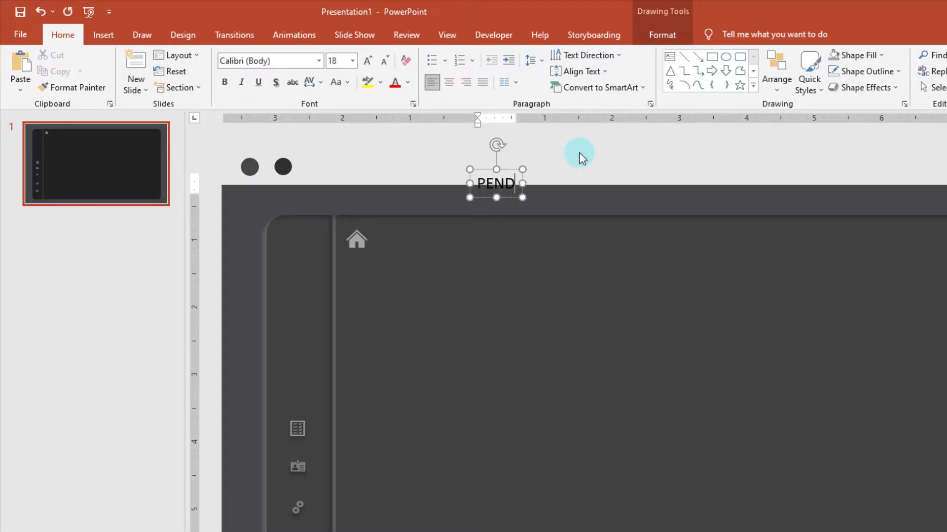
type("H")
key("BackSpace")
type("AHULU")
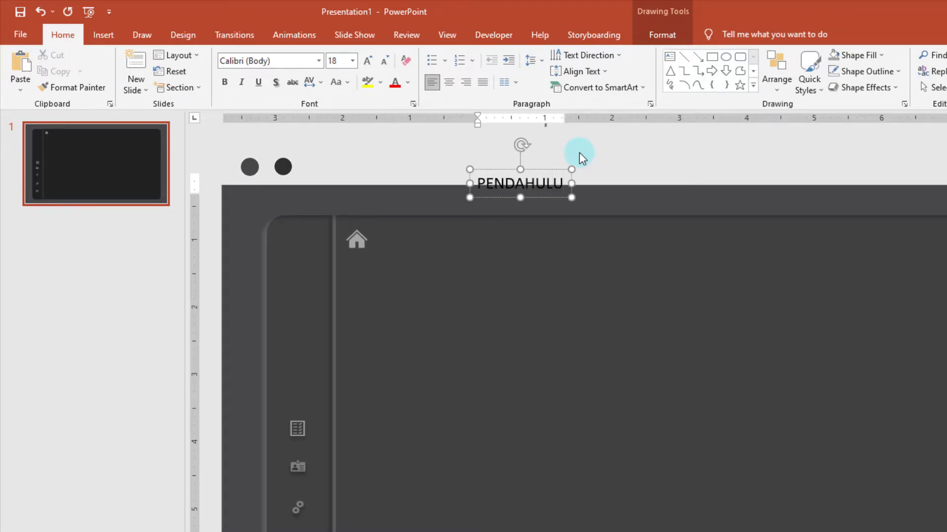
type("AN")
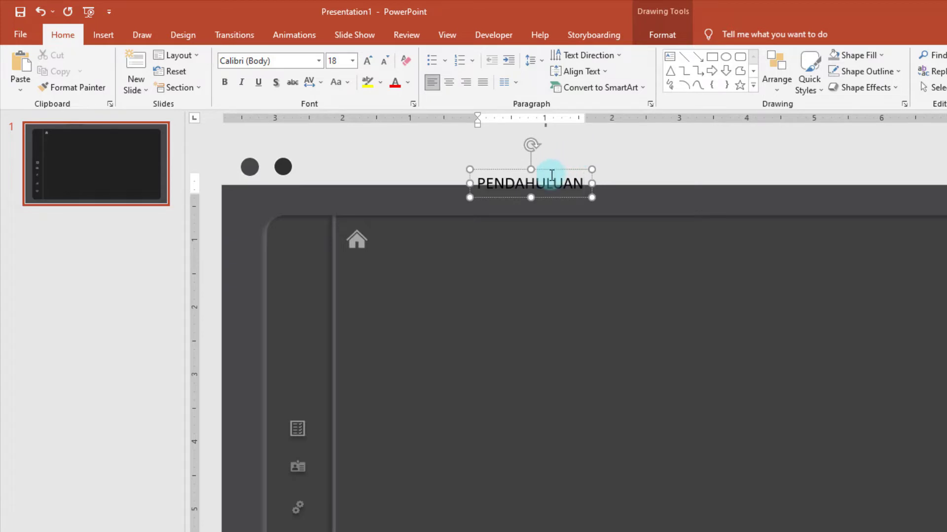
left_click_drag(551, 173, 553, 180)
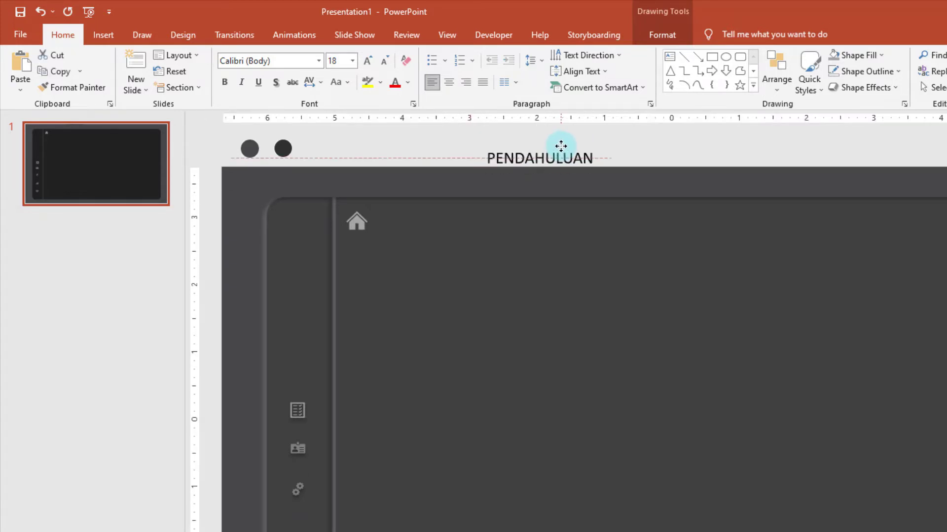
Colour the PENDAHULUAN text grey.
left_click(553, 180)
double_click(553, 180)
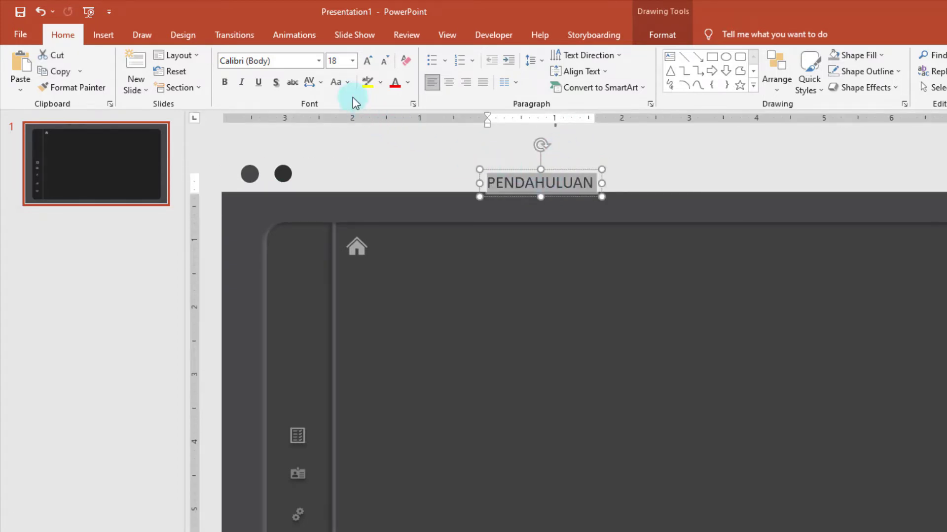
left_click(408, 83)
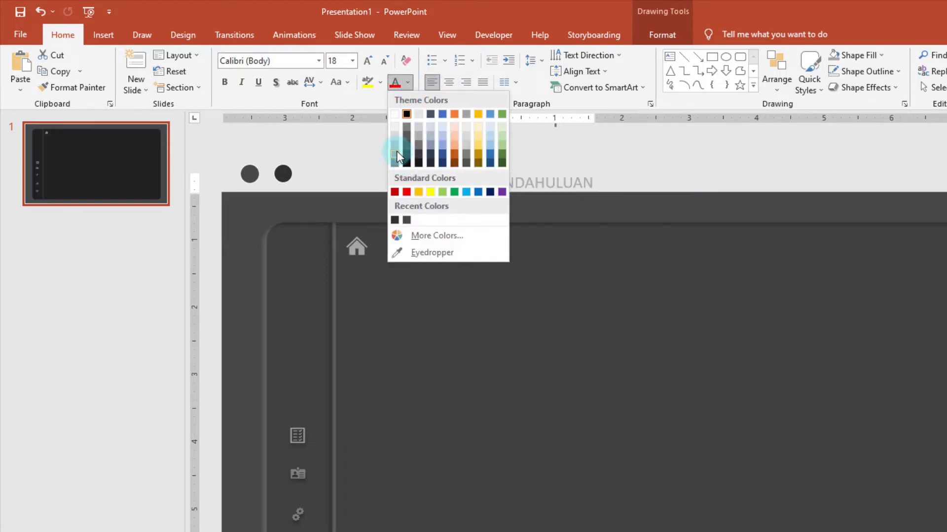
left_click(396, 151)
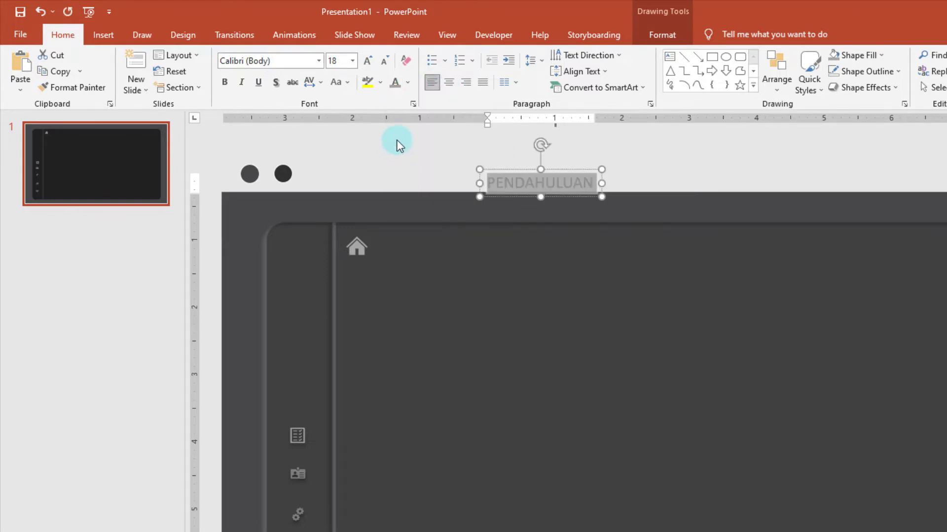
Set PENDAHULUAN's font to Chosence Light, copying the font name from the 163 reference deck.
left_click(289, 61)
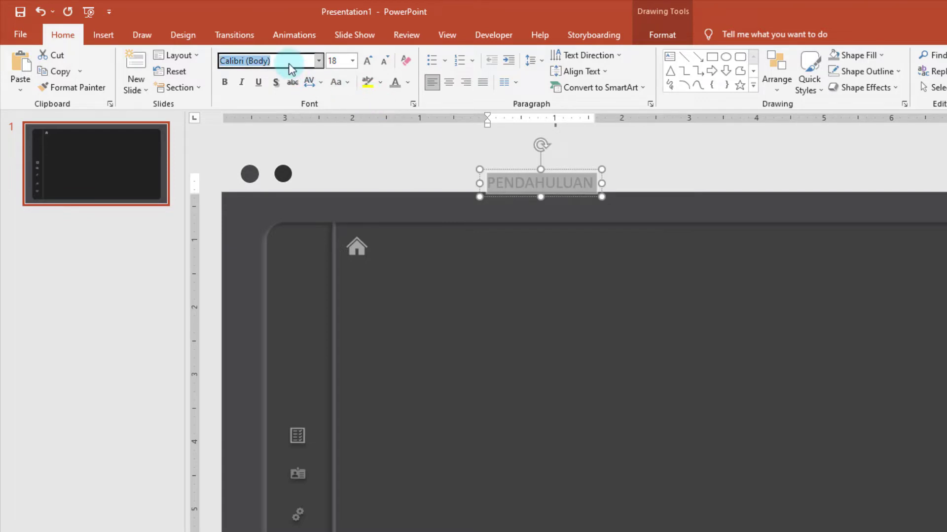
type("Chosen")
key("BackSpace")
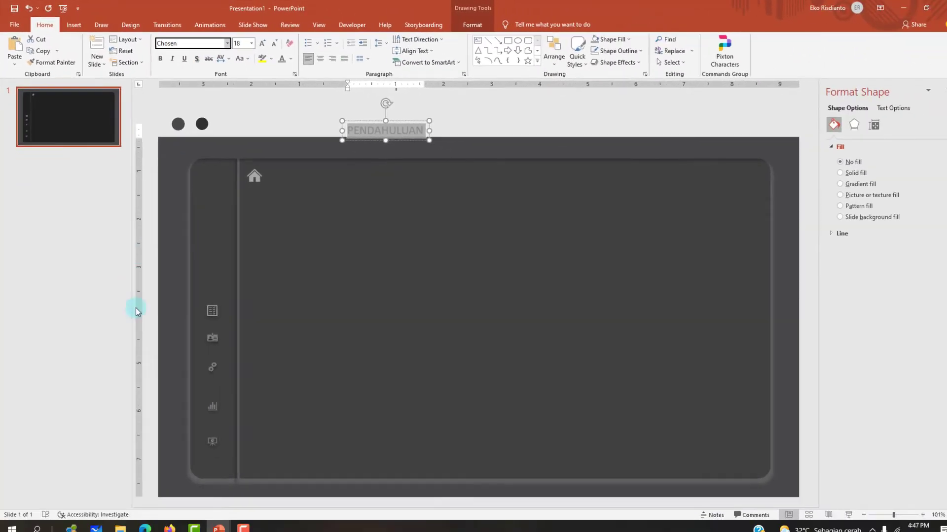
key("Return")
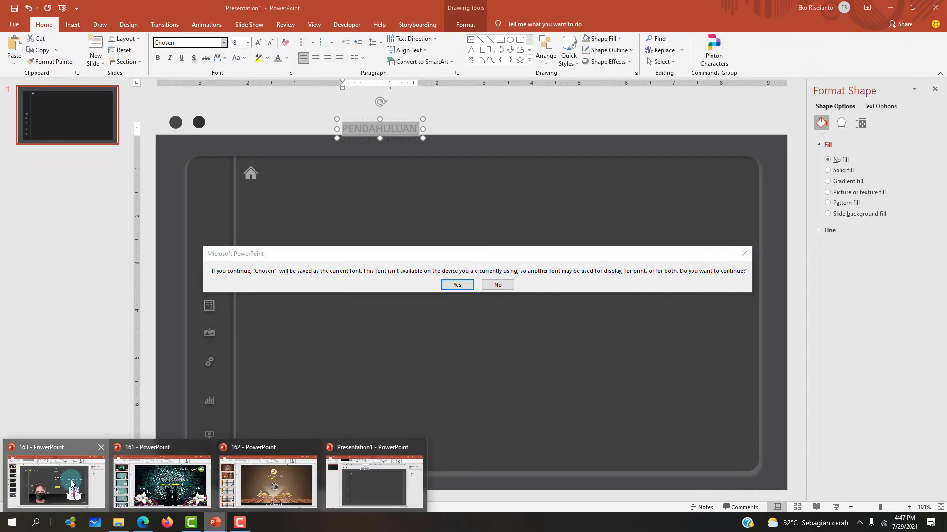
left_click(744, 255)
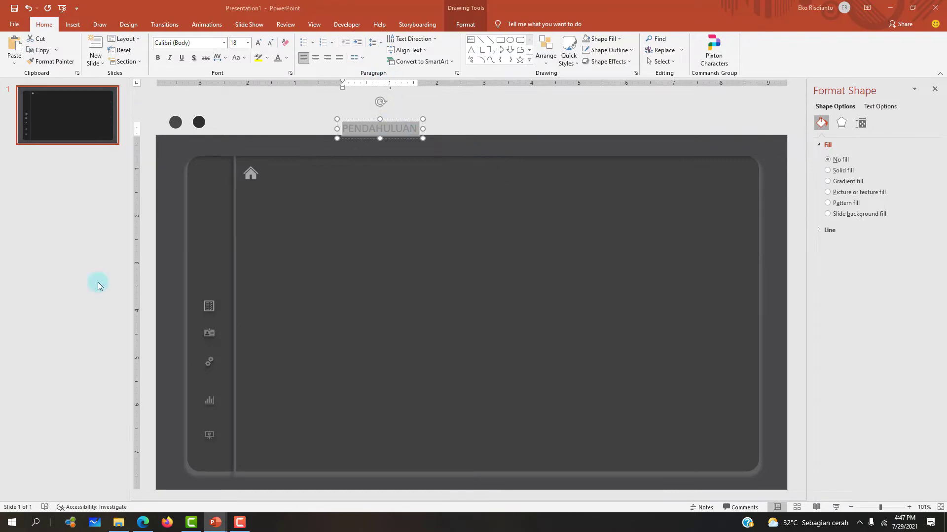
mouse_move(215, 522)
left_click(47, 476)
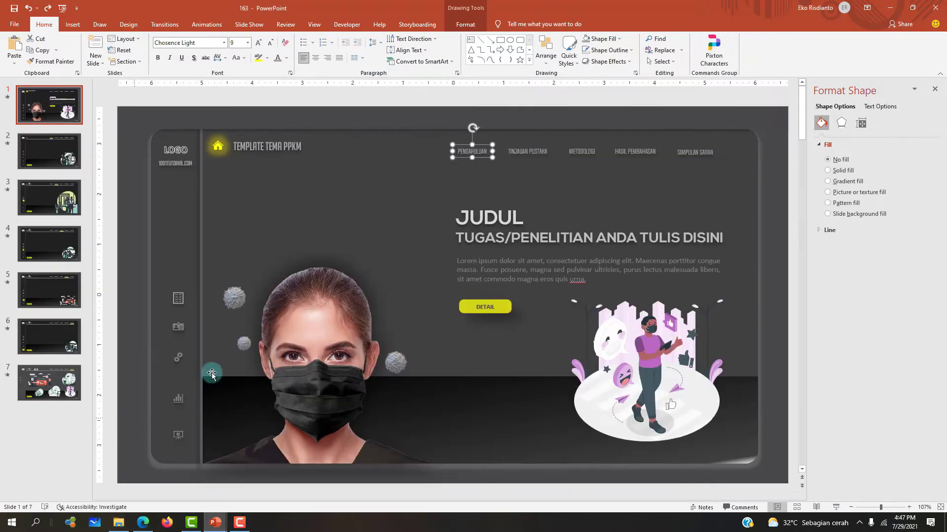
left_click(193, 45)
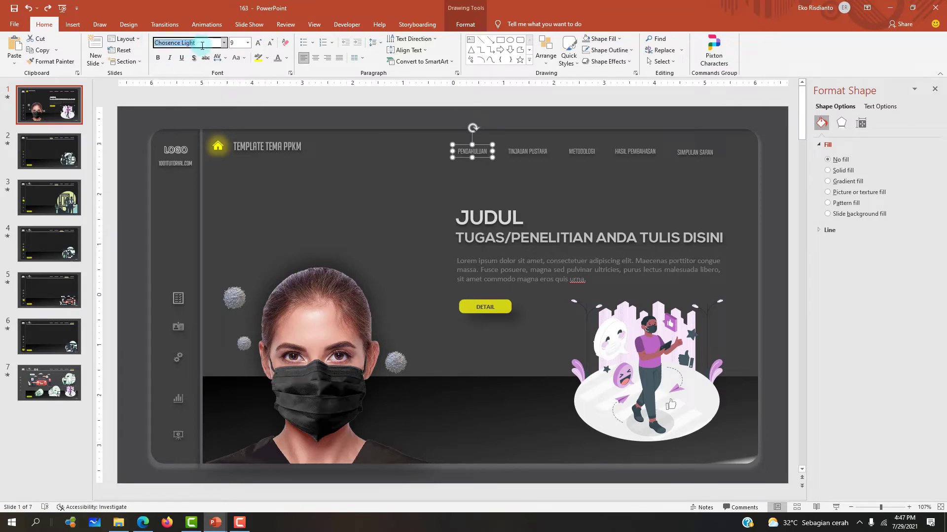
mouse_move(215, 522)
left_click(352, 480)
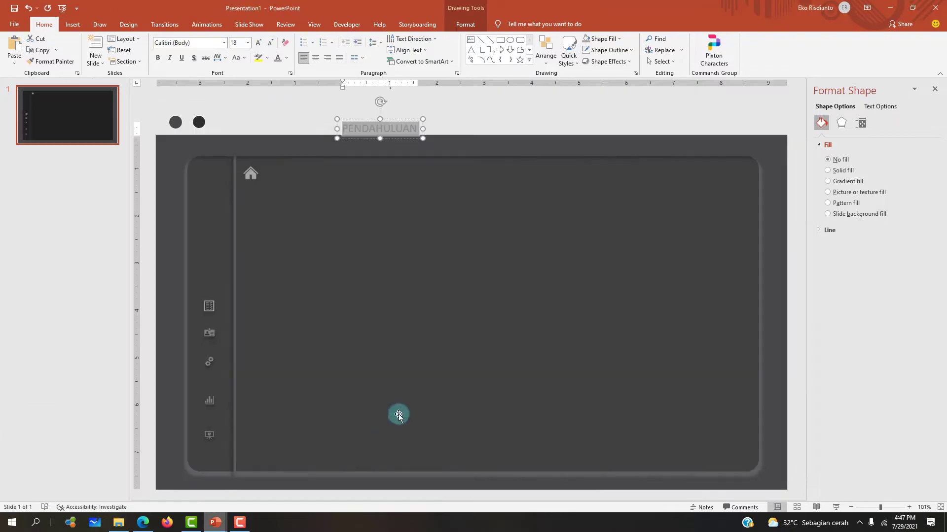
left_click(197, 42)
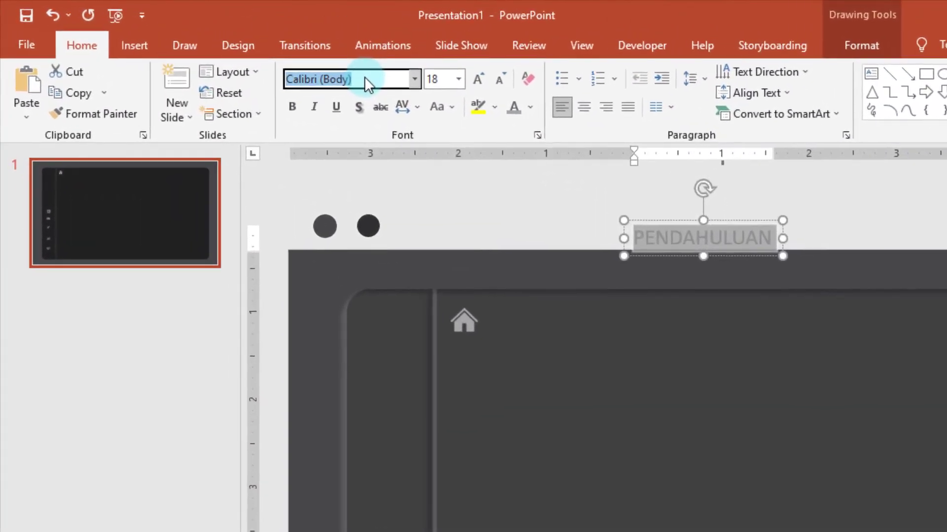
type("Chosence Light")
key("Return")
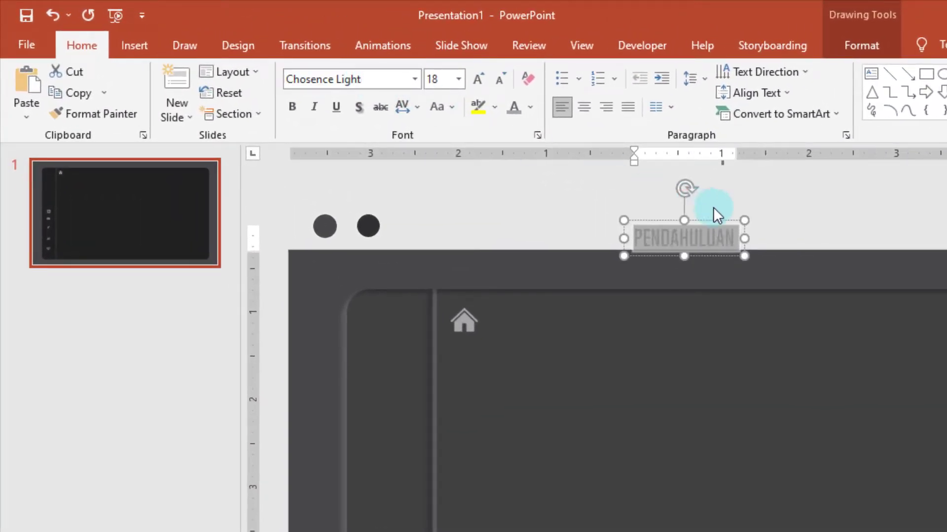
Move the PENDAHULUAN box down into the top of the dark panel.
left_click(720, 279)
left_click(702, 241)
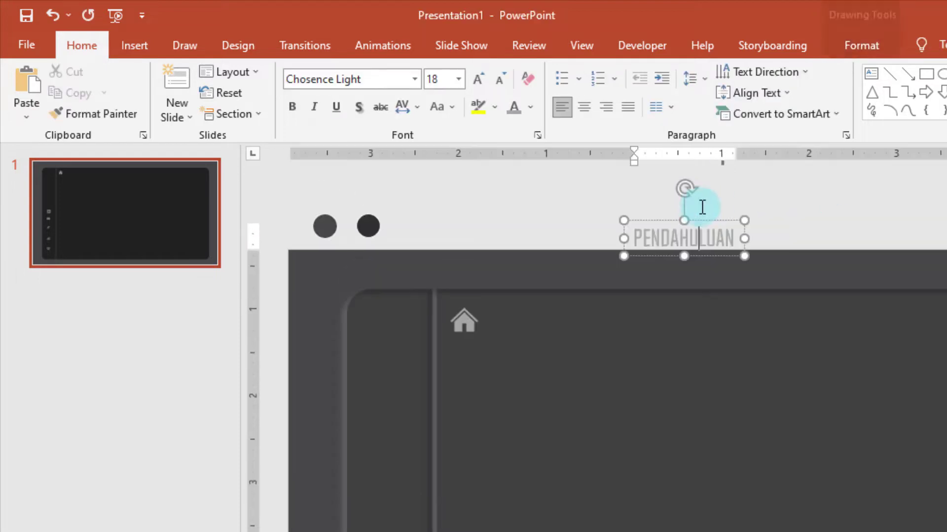
left_click(748, 227)
left_click_drag(749, 227, 665, 189)
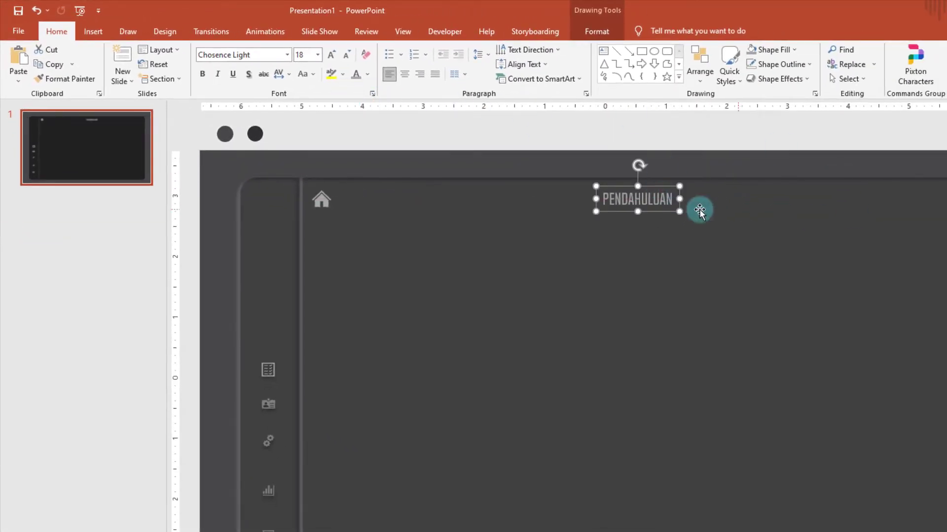
key("Escape")
left_click_drag(665, 191, 657, 191)
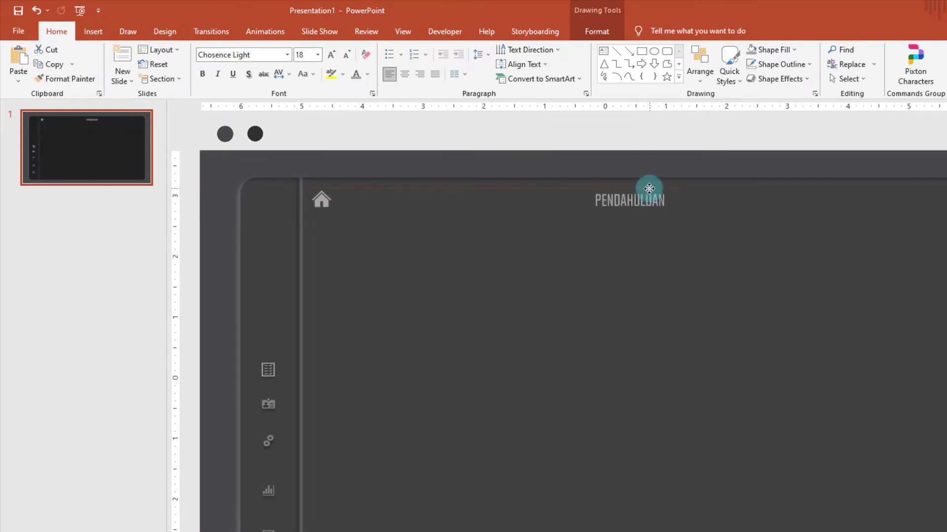
Reduce PENDAHULUAN's font size to 9, checking against the reference slide.
left_click(348, 55)
left_click(348, 55)
left_click(347, 55)
left_click(347, 55)
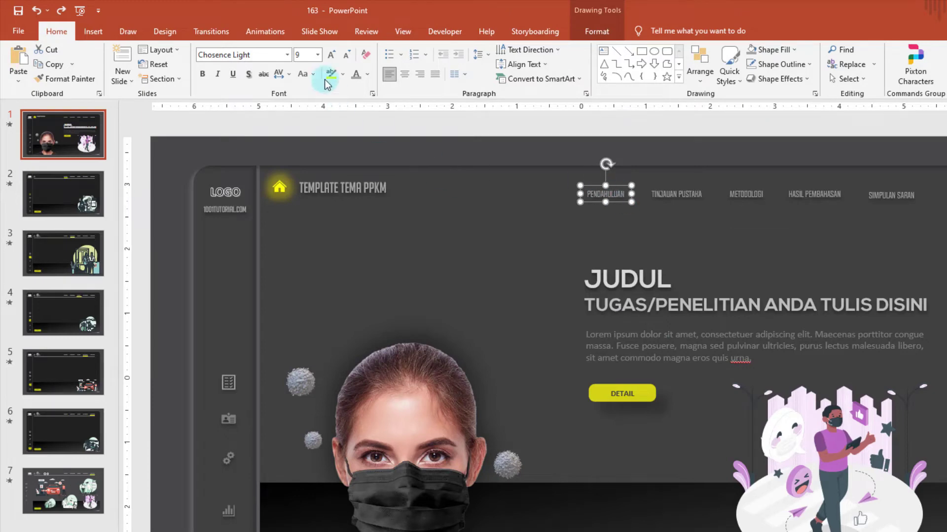
left_click(612, 394)
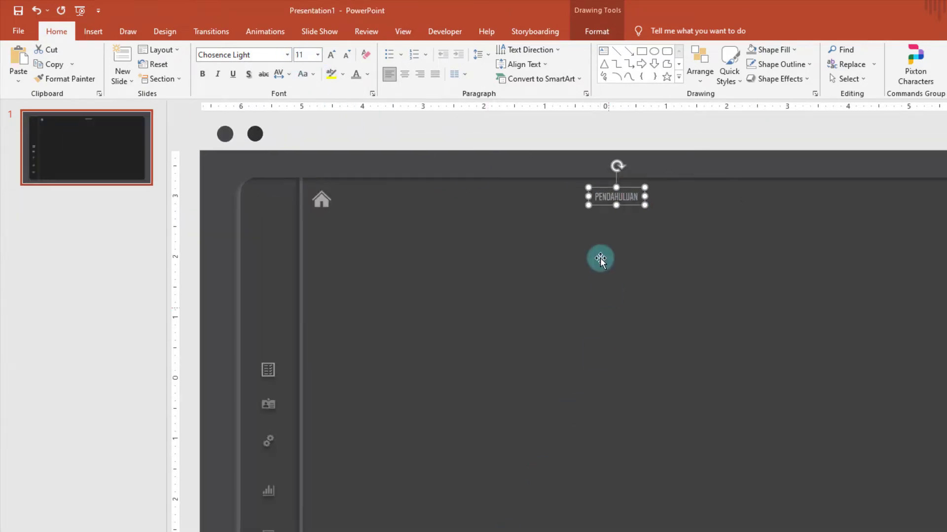
left_click(345, 58)
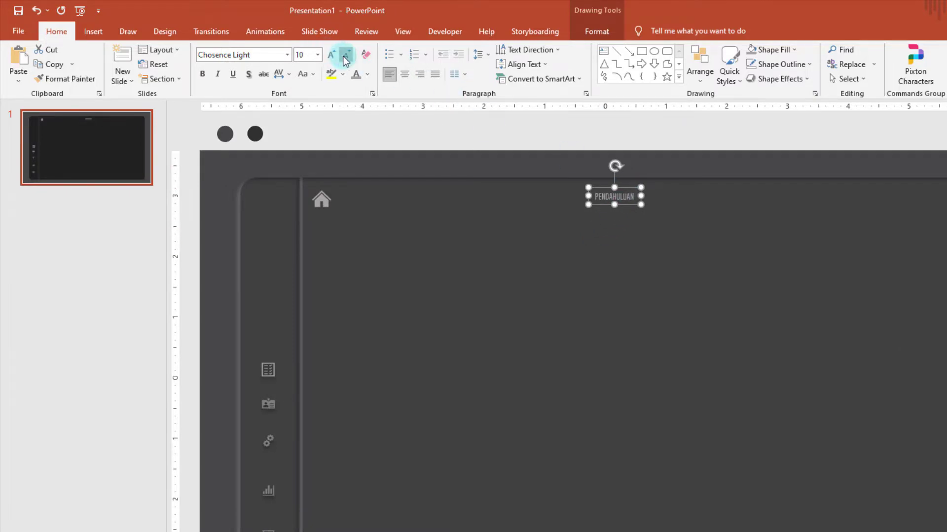
left_click(346, 58)
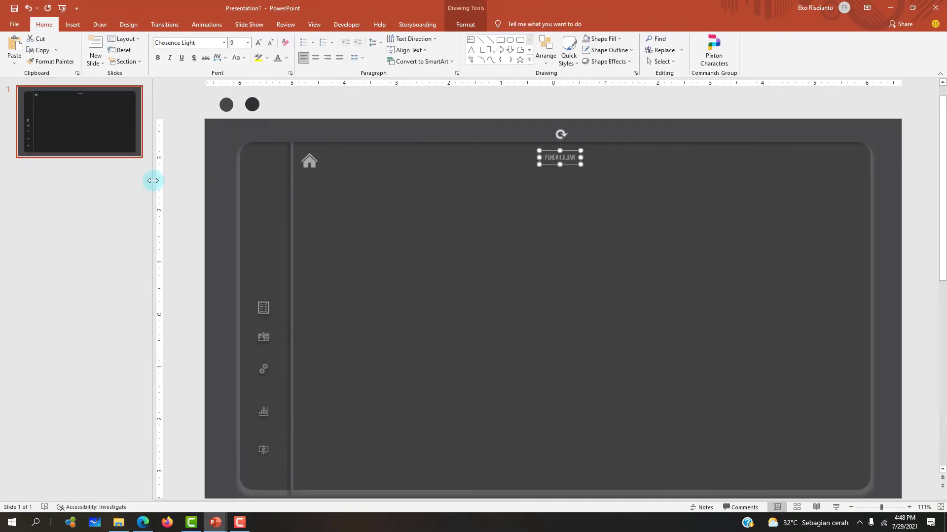
Reposition the PENDAHULUAN label along the menu row's alignment guide.
left_click_drag(154, 190, 106, 192)
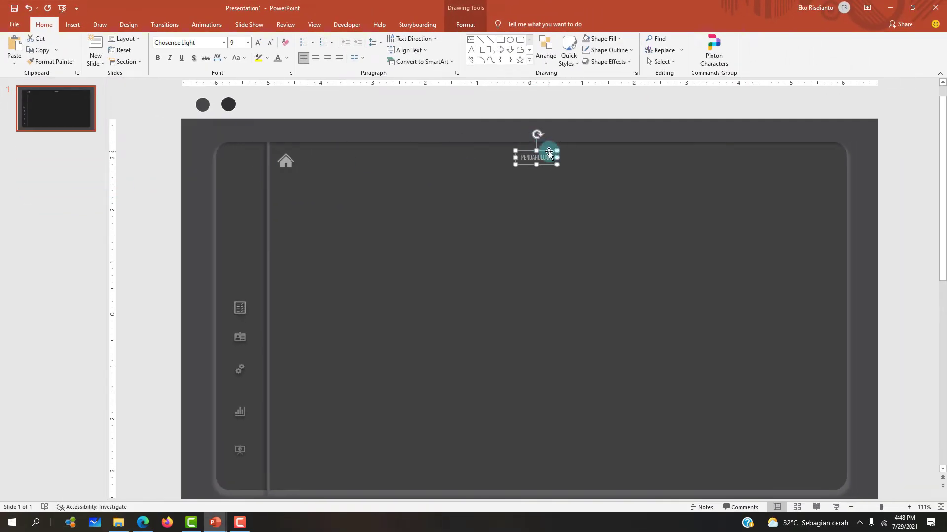
left_click_drag(549, 153, 522, 154)
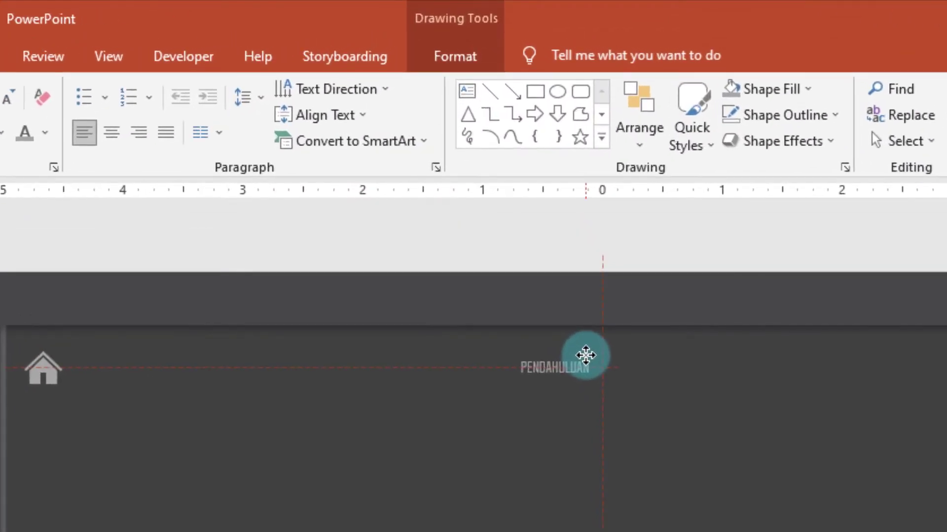
left_click_drag(585, 355, 624, 360)
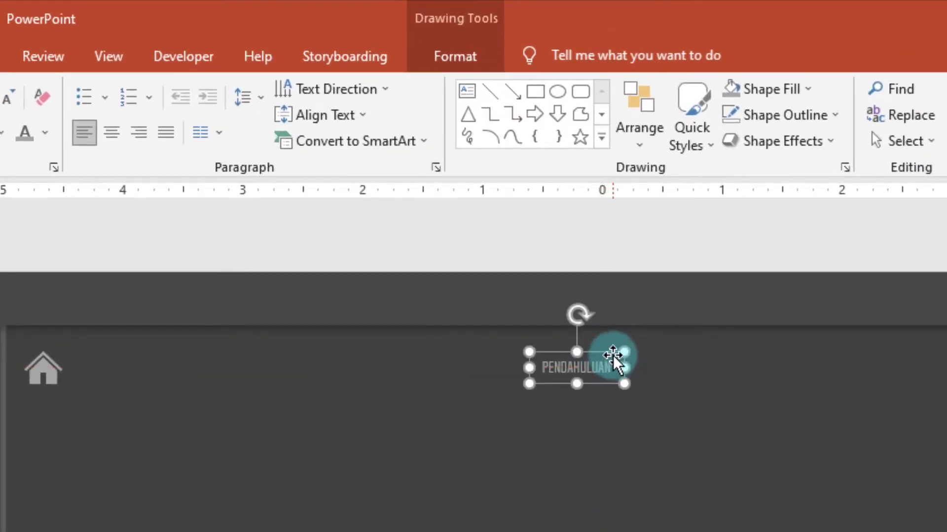
left_click(593, 360)
left_click_drag(612, 356, 618, 356)
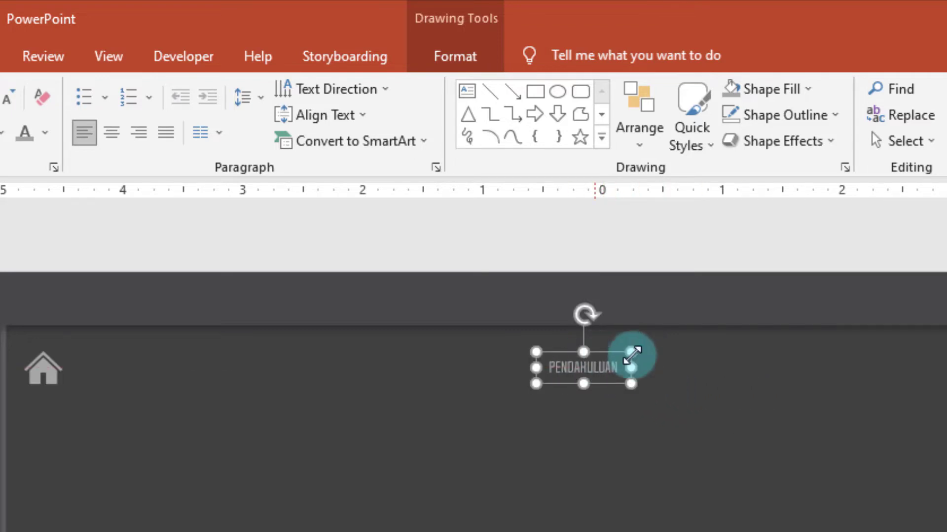
Duplicate PENDAHULUAN to its right and change the copy to TINJAUAN PUASTAKA.
key("ctrl+d")
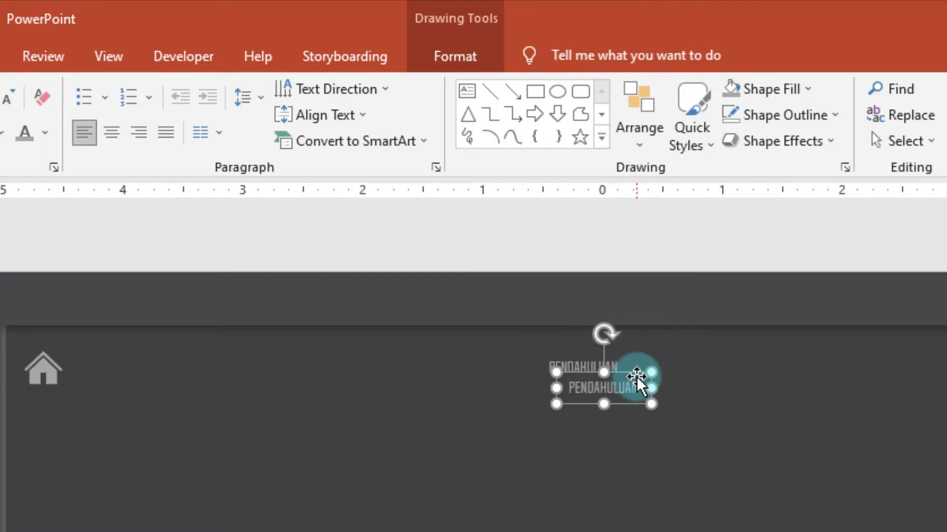
mouse_move(651, 376)
left_mouse_down()
mouse_move(734, 361)
mouse_move(722, 359)
left_mouse_up()
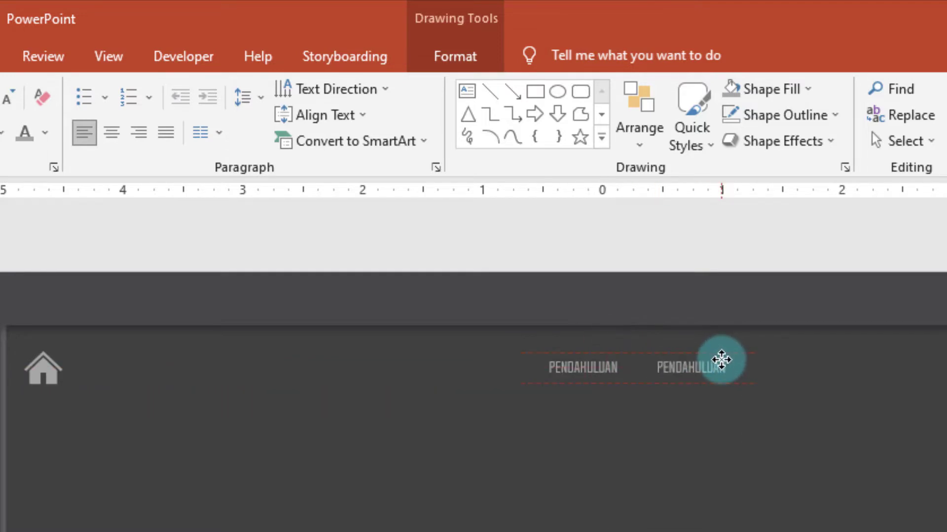
left_click_drag(721, 360, 721, 360)
double_click(661, 364)
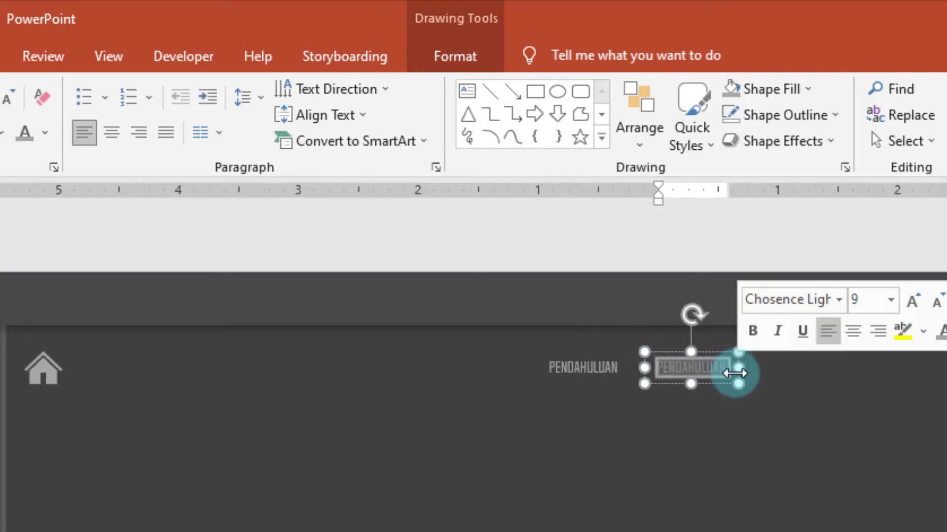
type("T")
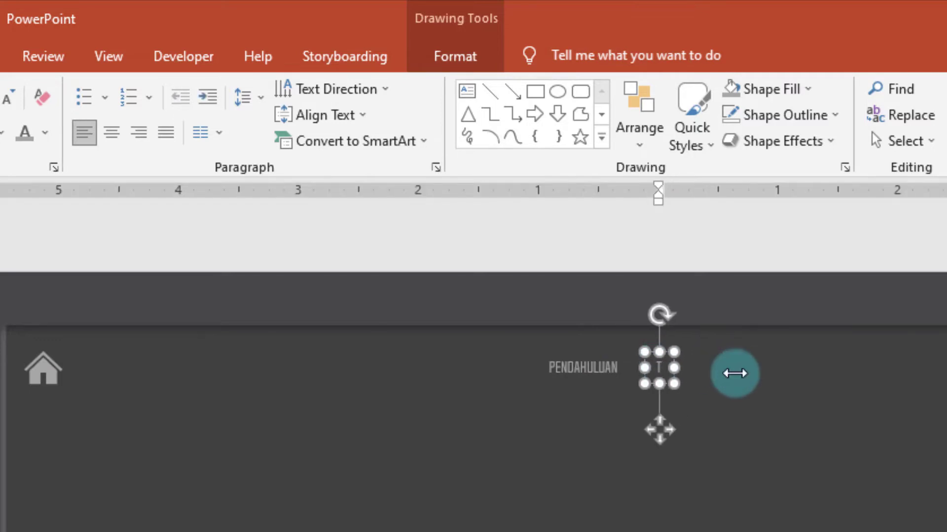
type("INJAUAN PUAS")
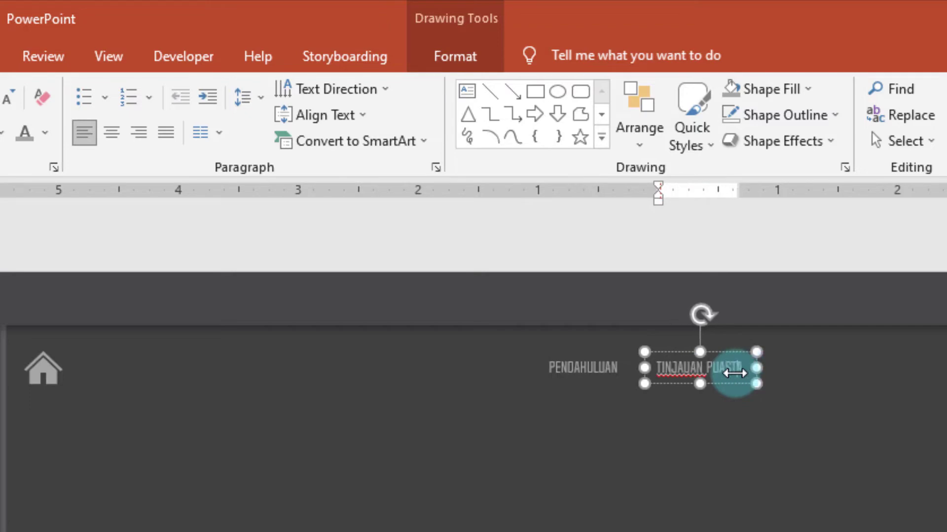
type("TAKA")
left_click(838, 253)
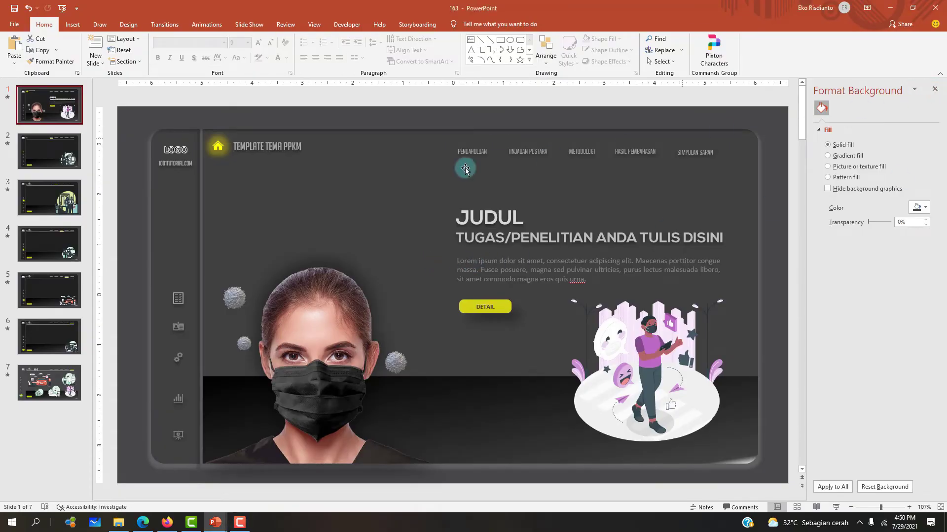
Copy the green 1001TUTORIAL logo from slide 7 of deck 163 into Presentation1's sidebar top.
left_click(933, 92)
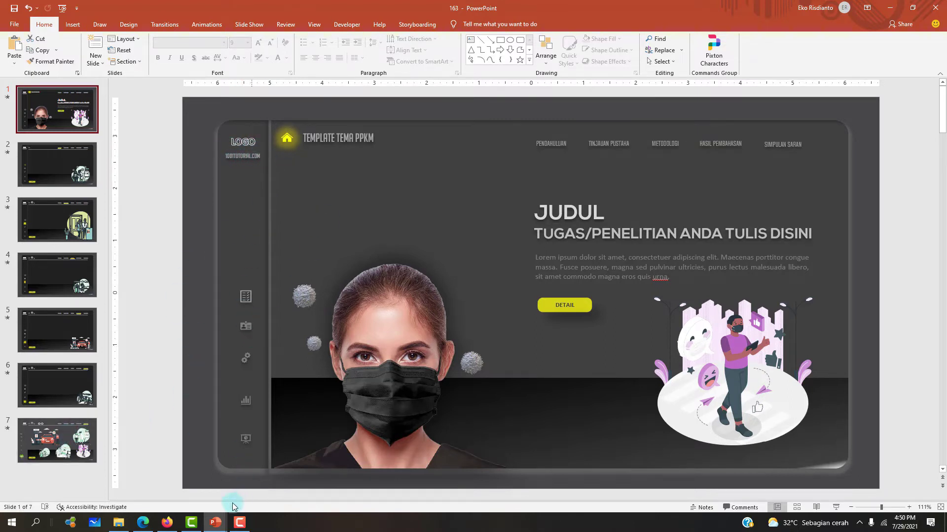
left_click(35, 439)
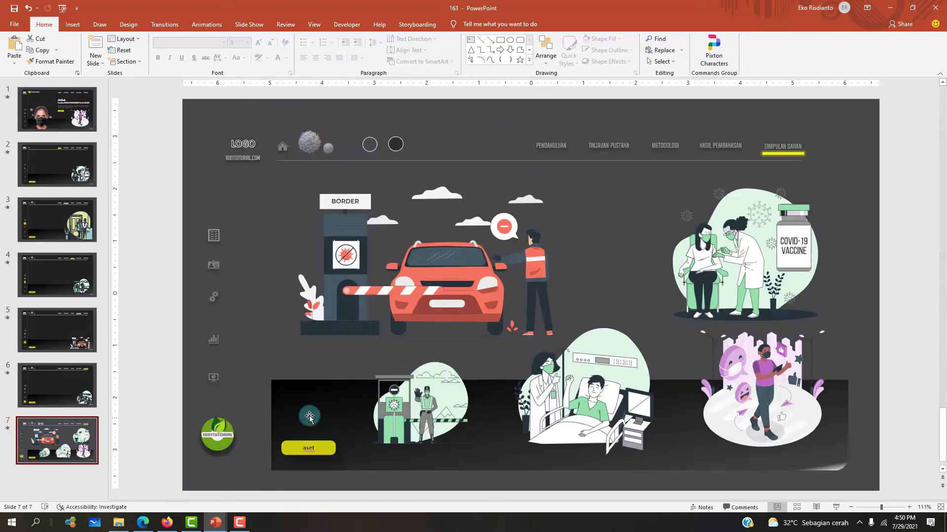
left_click(212, 436)
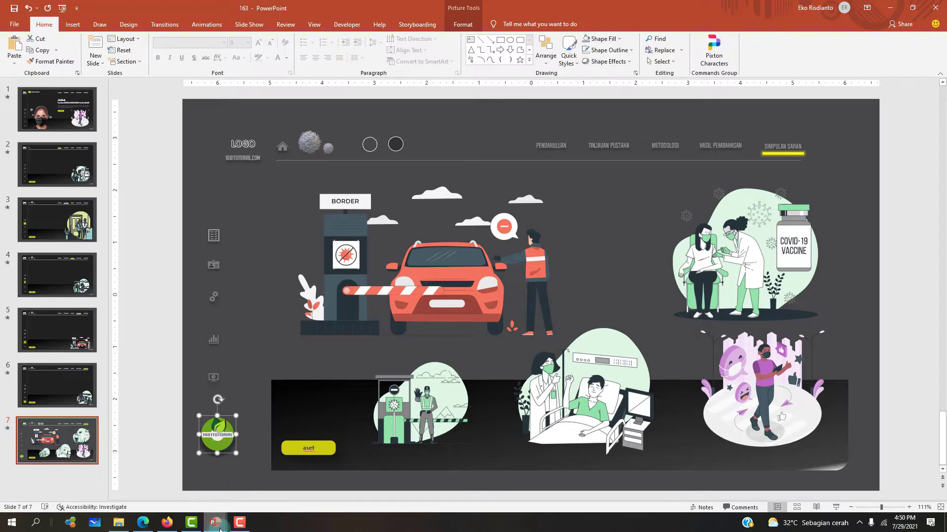
mouse_move(215, 523)
left_click(359, 469)
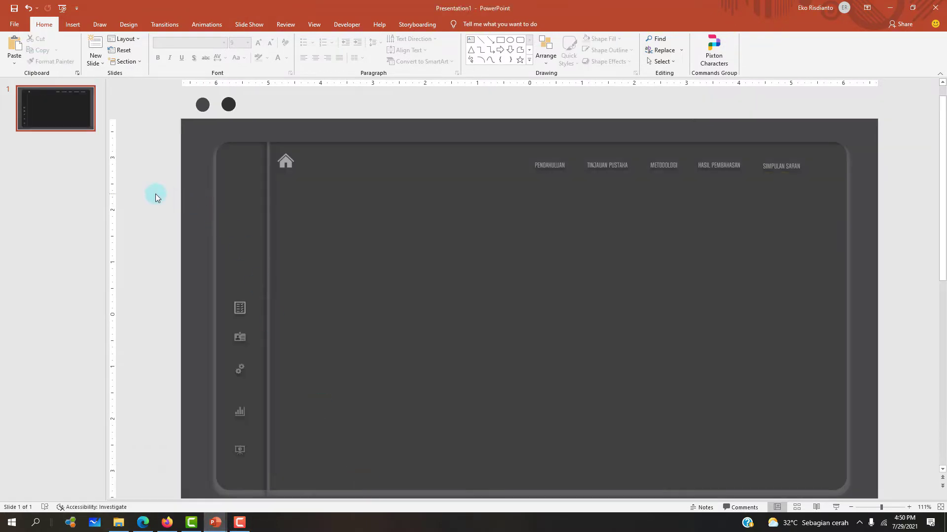
key("ctrl+v")
left_click_drag(218, 450, 241, 169)
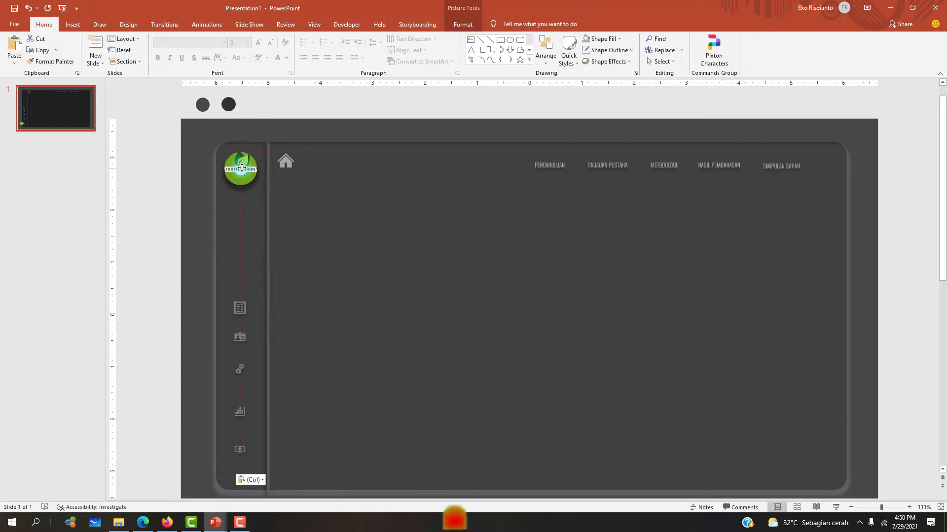
left_click(212, 183)
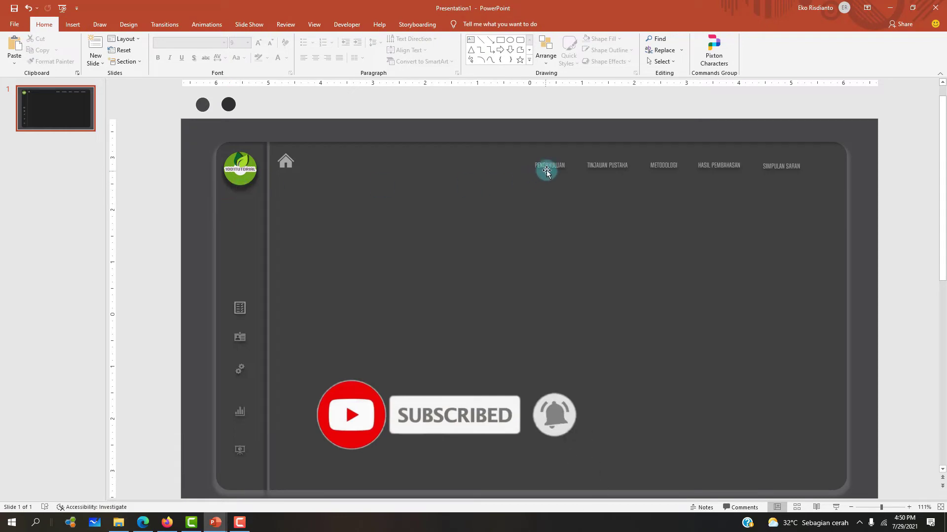
Duplicate the PENDAHULUAN label under the sidebar logo and retype it as 1001TUTORIAL.COM.
left_click(549, 172)
left_click(558, 171)
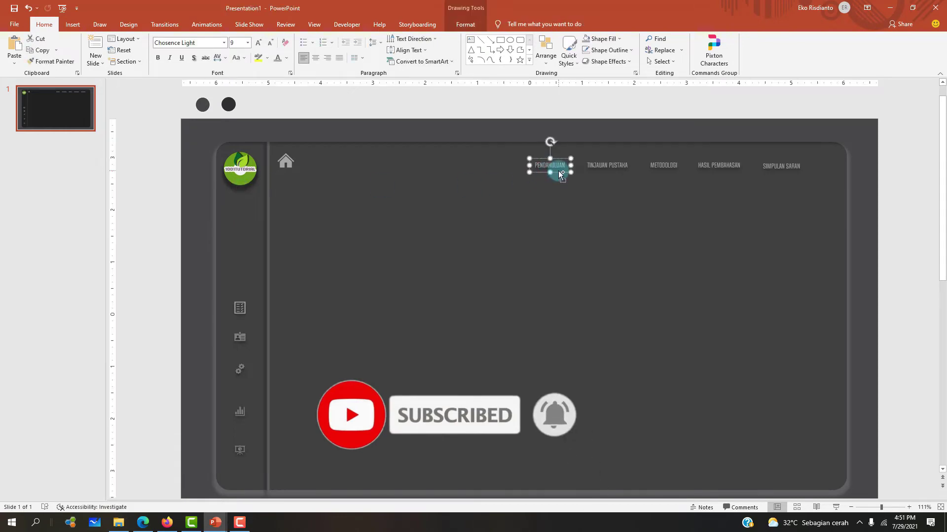
key("ctrl+d")
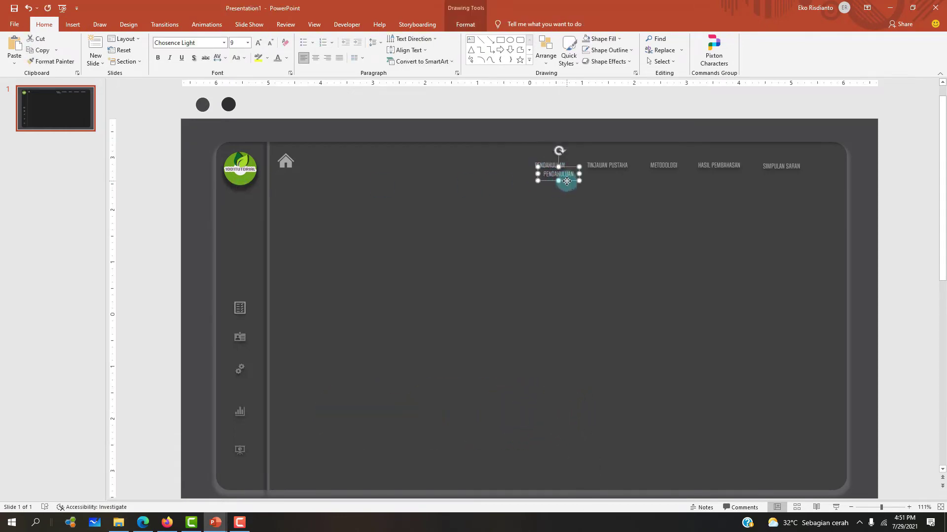
left_click_drag(566, 181, 250, 204)
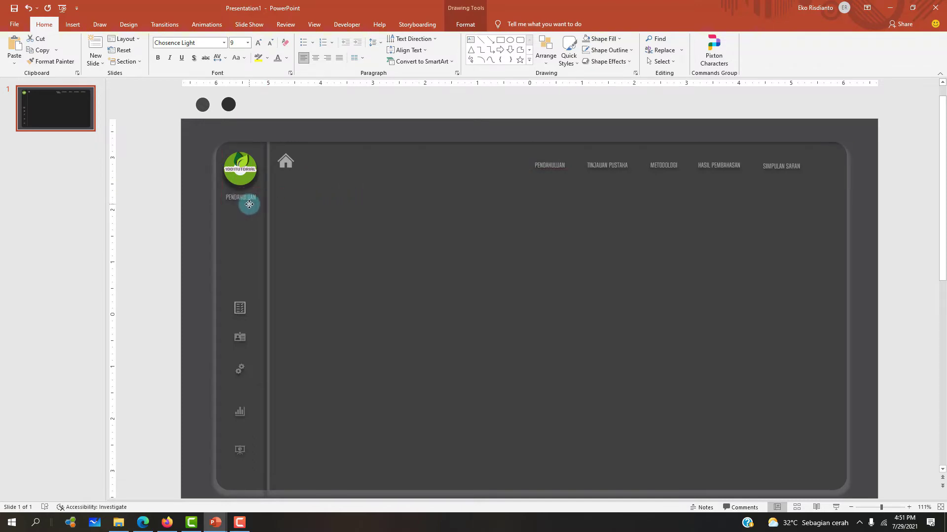
scroll(350, 218, "up", 1, "ctrl")
scroll(350, 218, "up", 8, "ctrl")
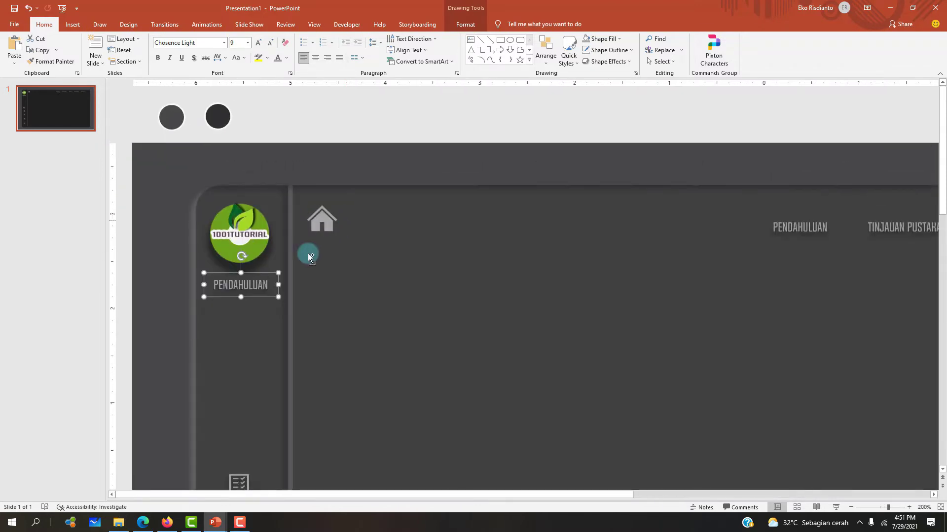
left_click_drag(215, 287, 271, 287)
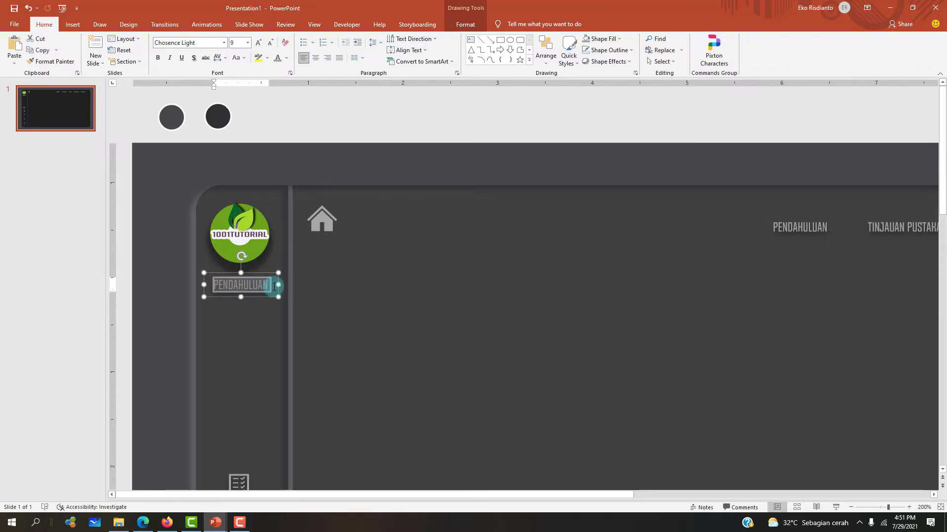
type("1001")
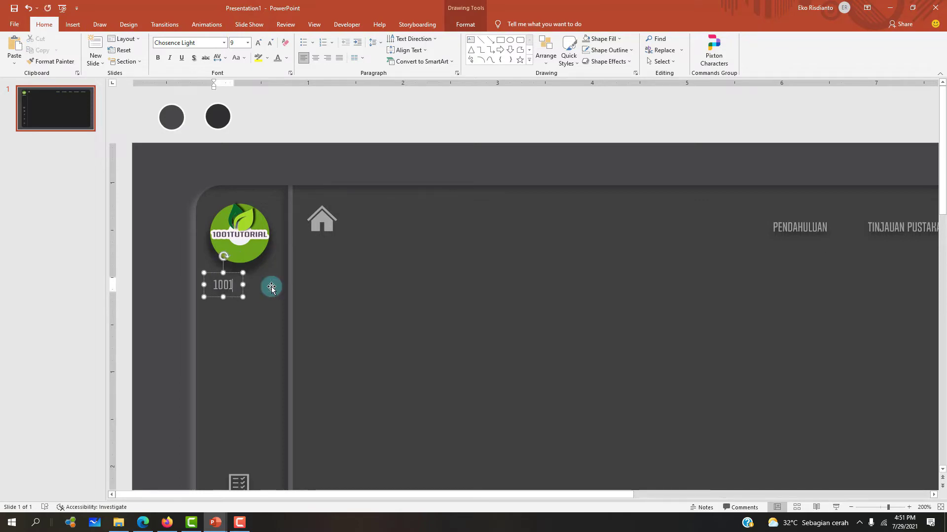
type("TUTORIAL.")
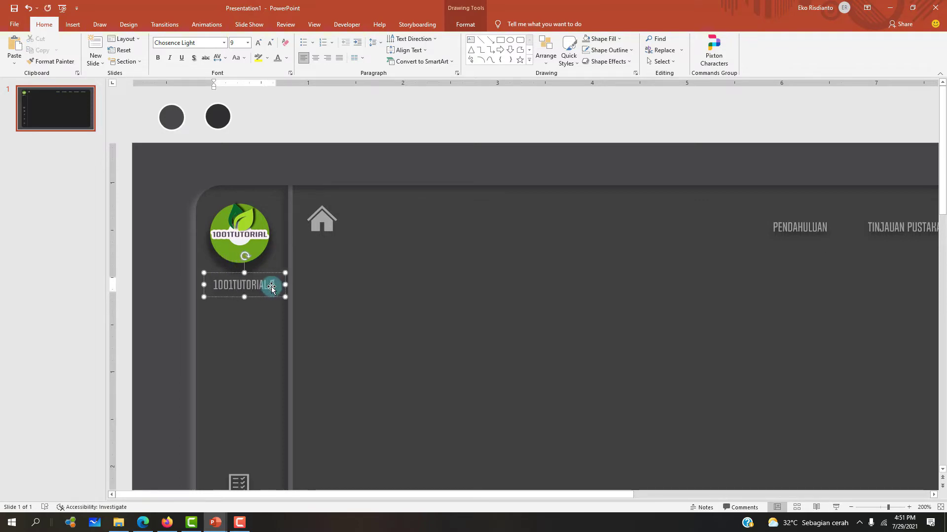
type("COM")
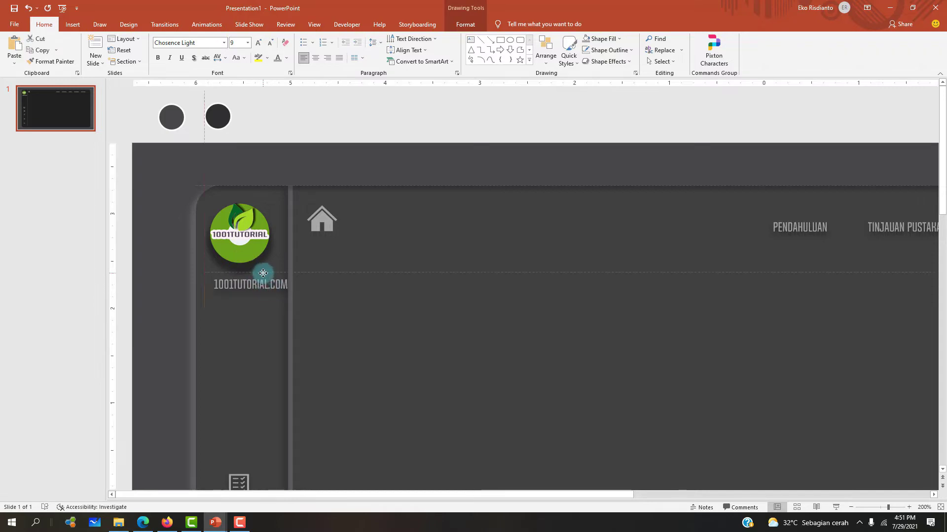
Shrink the 1001TUTORIAL.COM caption to size 8 and centre it beneath the logo.
left_click_drag(265, 275, 257, 274)
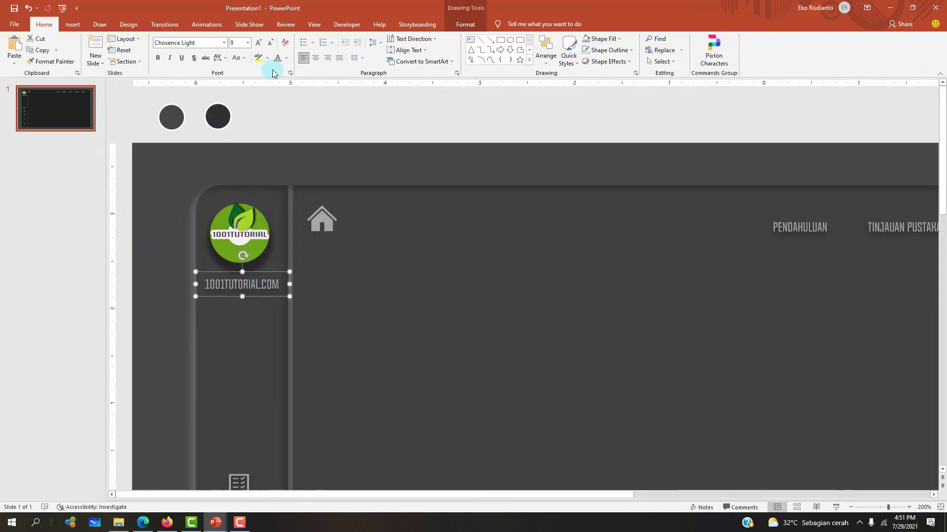
left_click(271, 43)
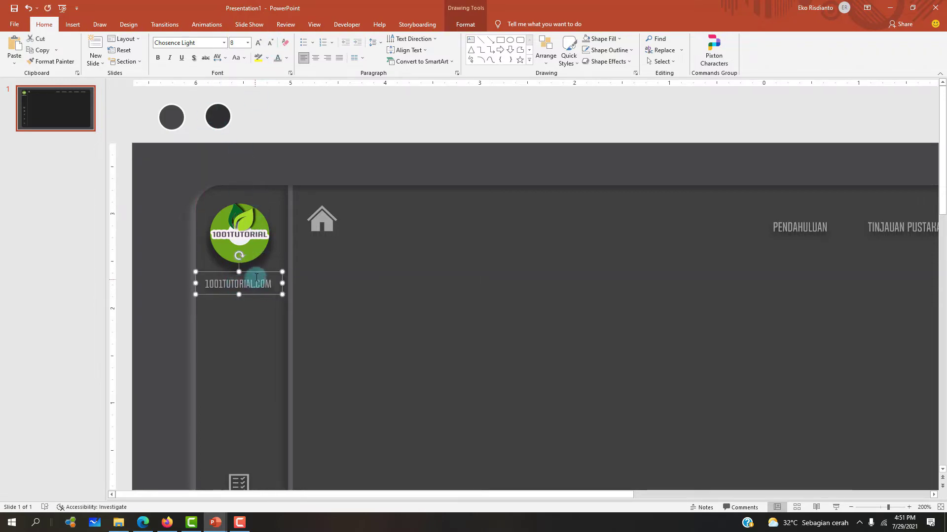
left_click_drag(255, 272, 260, 271)
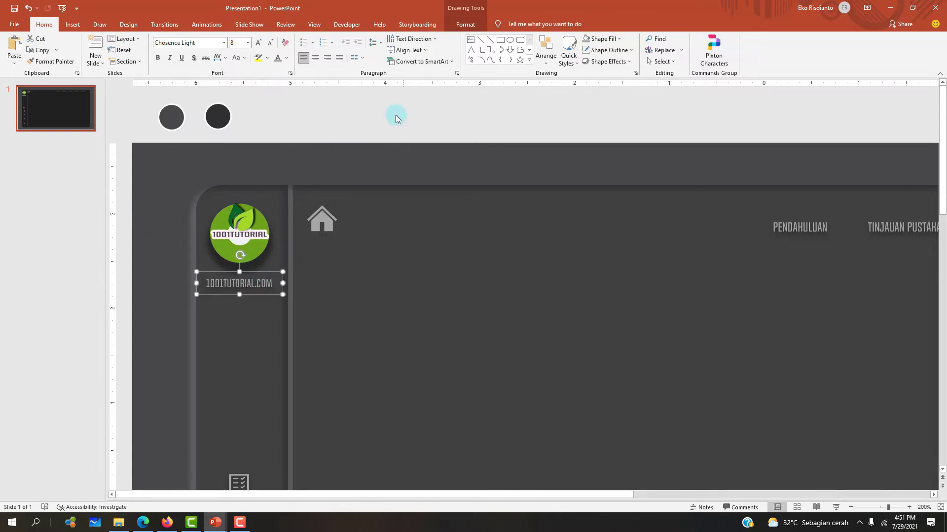
left_click(454, 150)
scroll(473, 159, "down", 5)
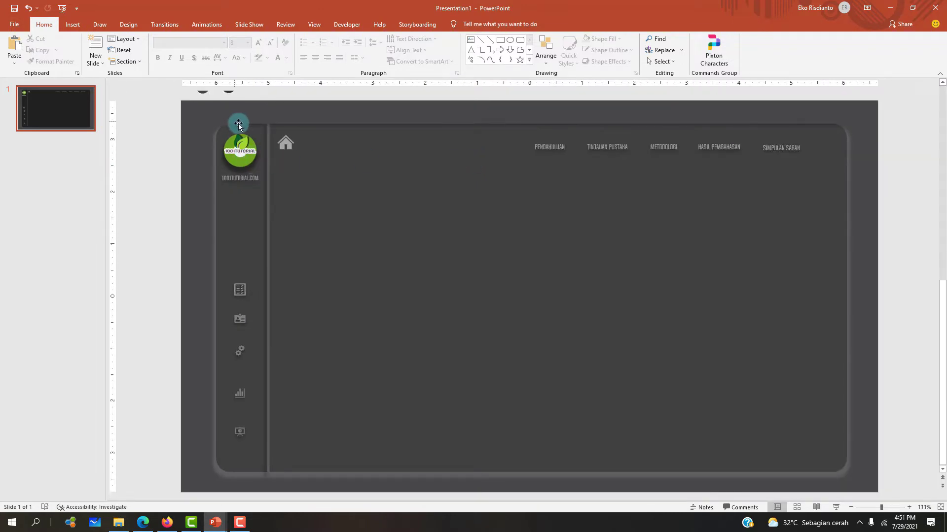
Inspect the two circles above the slide, then clear their selection.
scroll(179, 126, "up", 1)
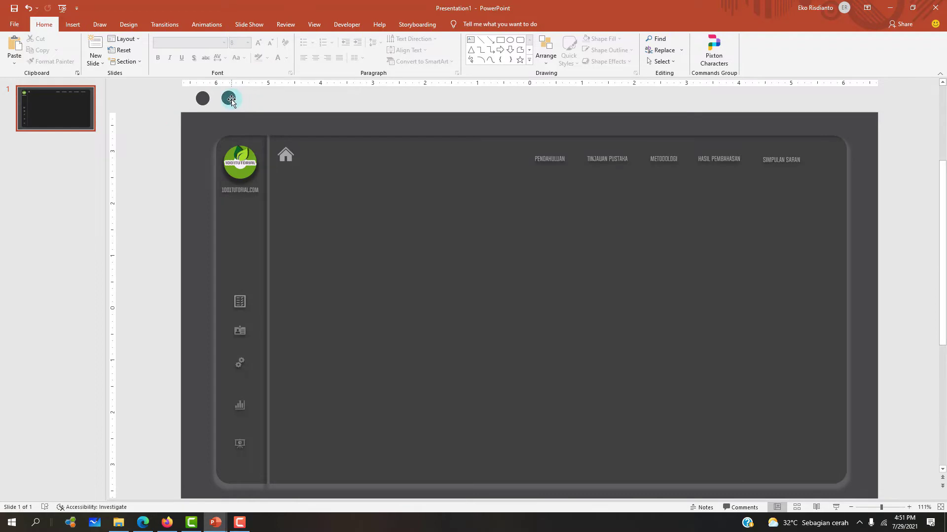
left_click(231, 100)
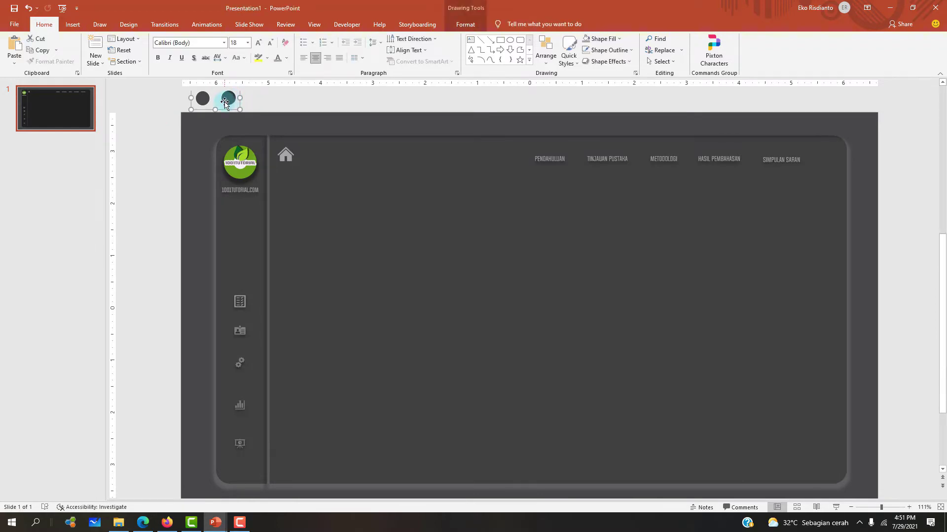
scroll(225, 102, "down", 1)
left_click(222, 96)
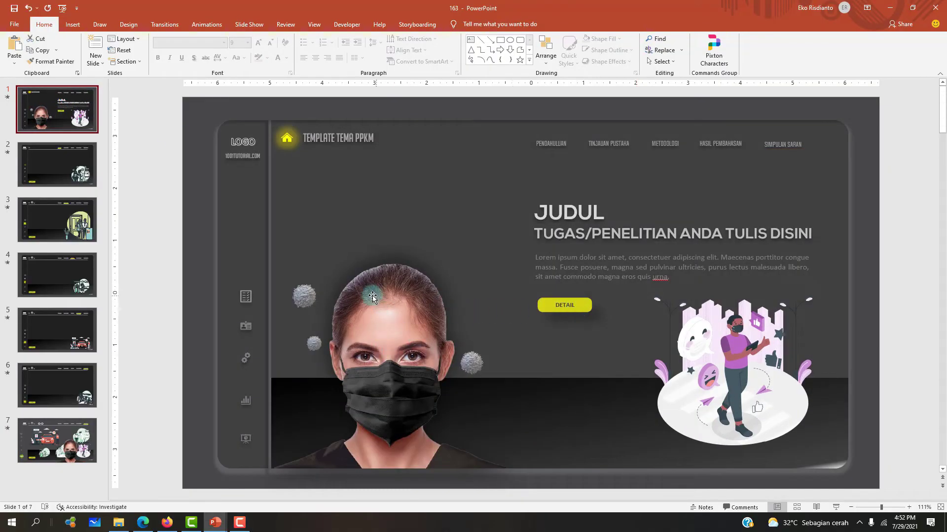
Copy the masked-woman photo from deck 163 and paste it at Presentation1's lower left.
left_click(386, 338)
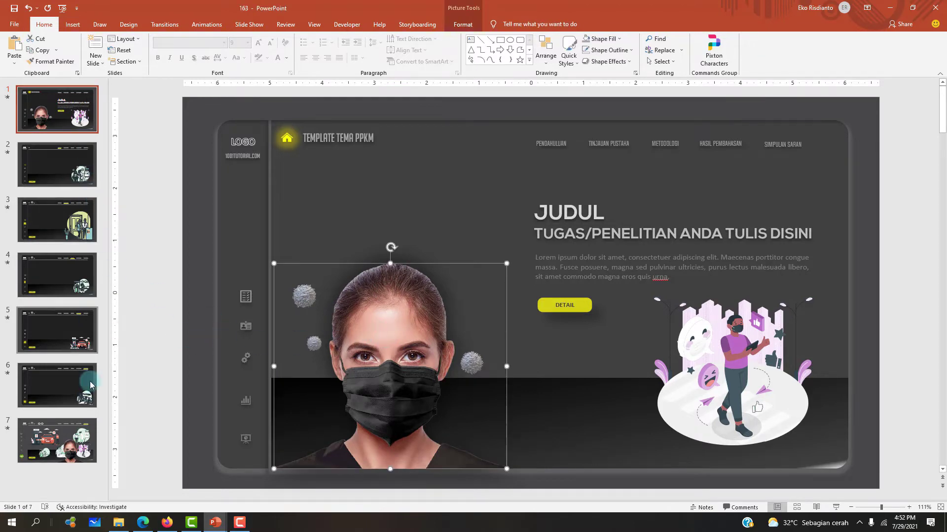
left_click(57, 441)
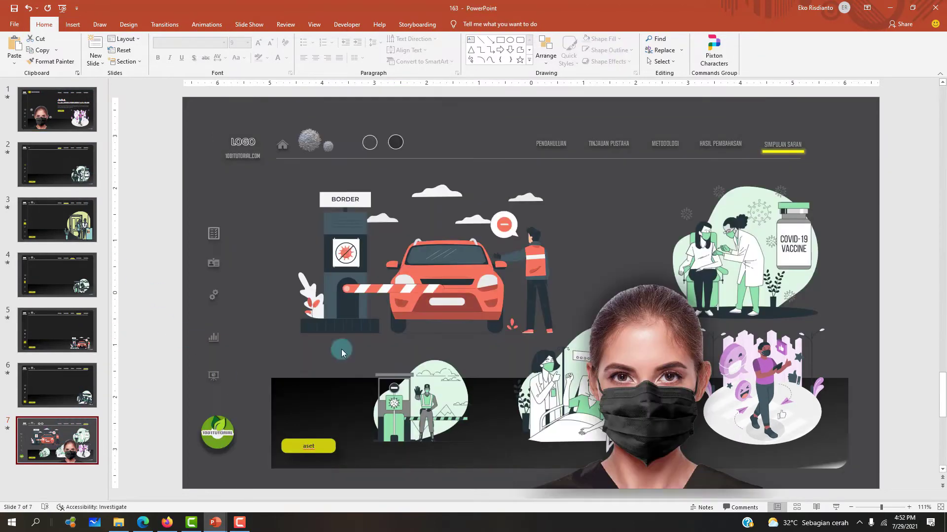
left_click(641, 345)
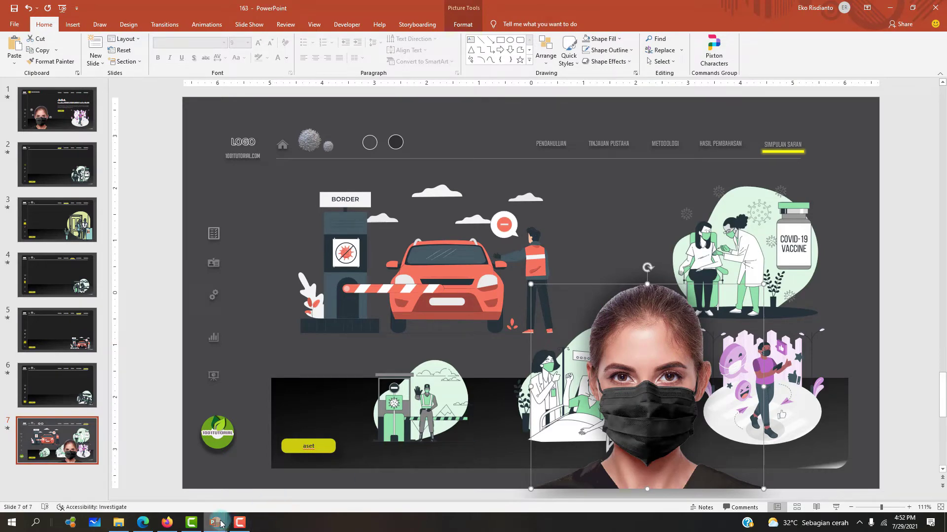
left_click(357, 486)
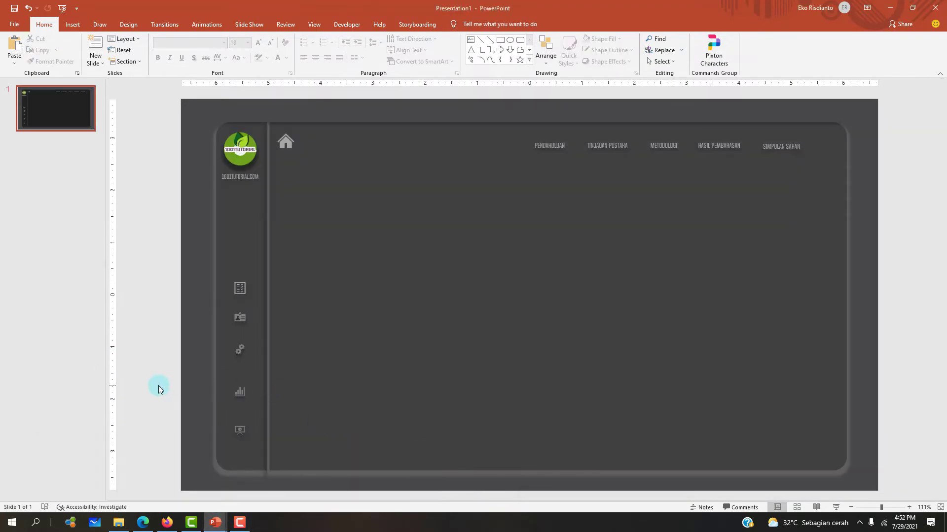
key("ctrl+v")
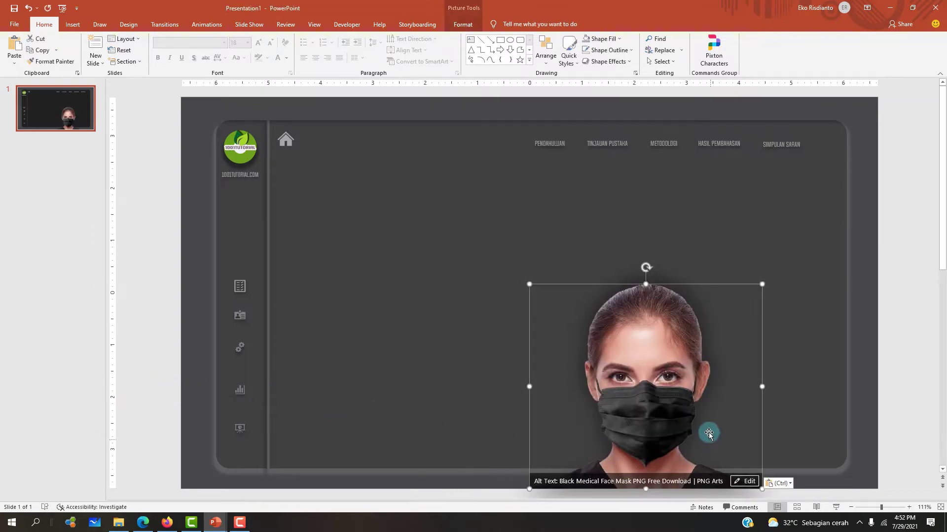
mouse_move(708, 432)
left_mouse_down()
mouse_move(433, 382)
mouse_move(412, 399)
left_mouse_up()
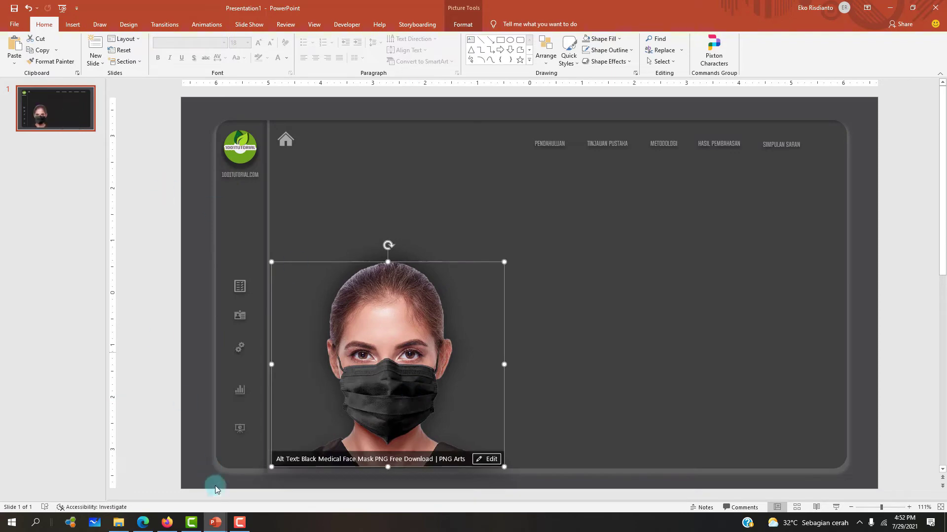
In deck 163, turn the large virus model slightly and select both virus models.
left_click(74, 485)
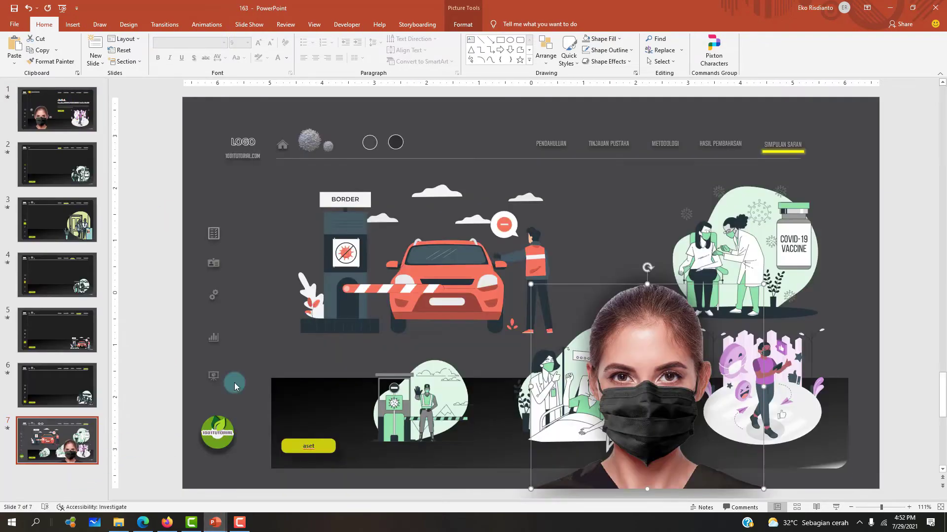
left_click(307, 136)
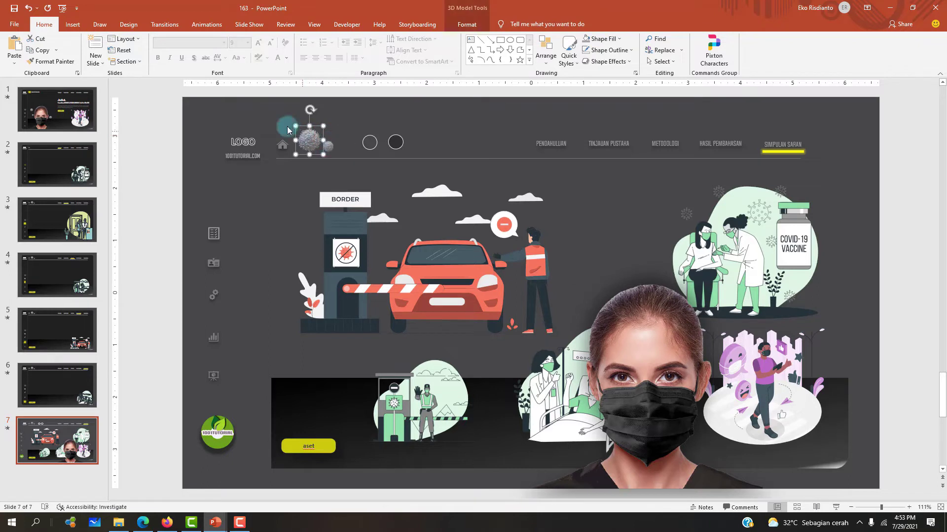
left_click_drag(317, 144, 321, 143)
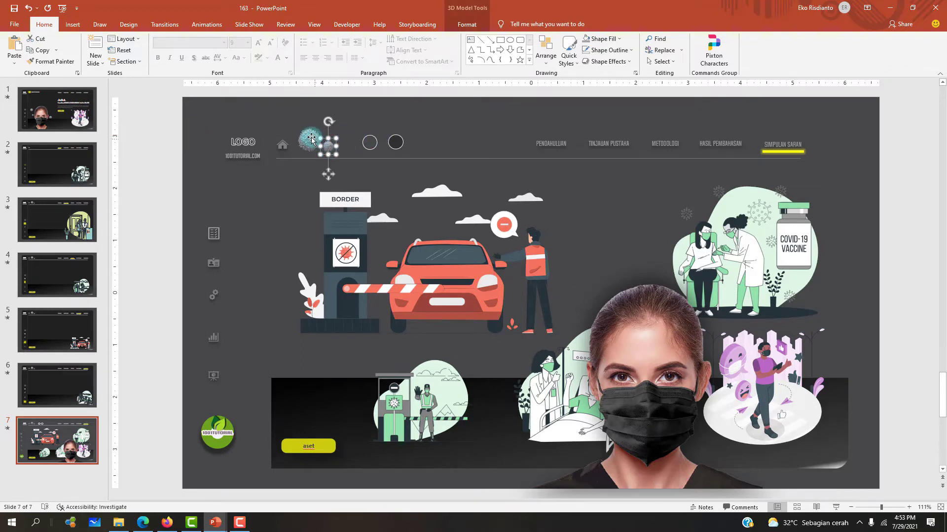
left_click(329, 147)
left_click(309, 139, "shift")
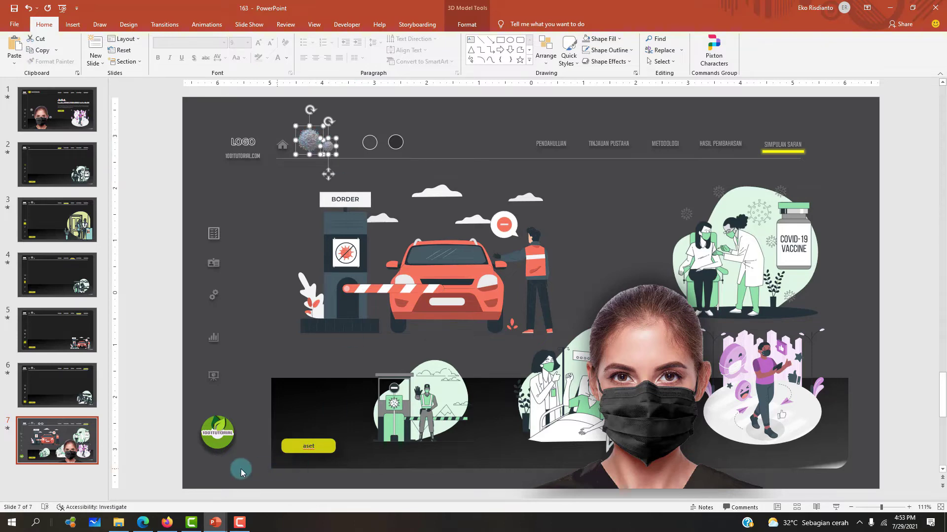
mouse_move(215, 523)
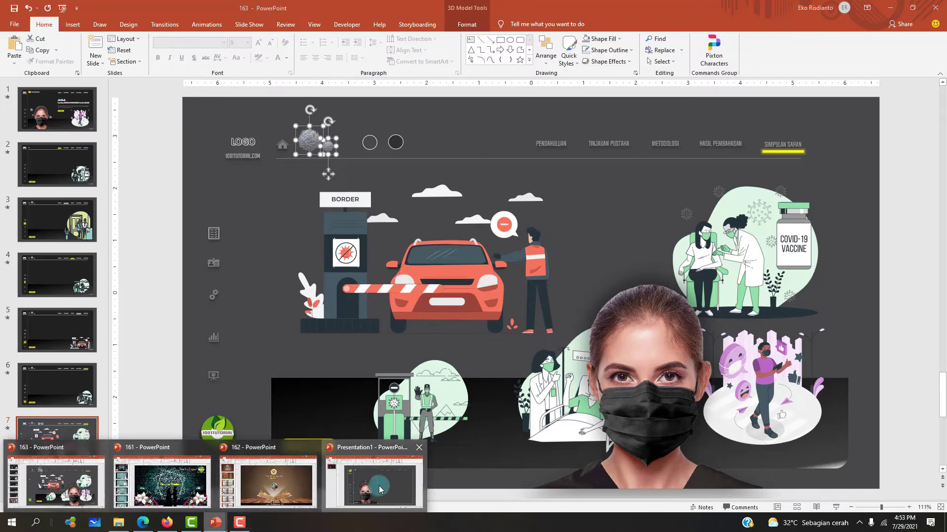
Paste the two virus models, placing one left and one right of the face, and rotate one.
left_click(374, 485)
key("ctrl+v")
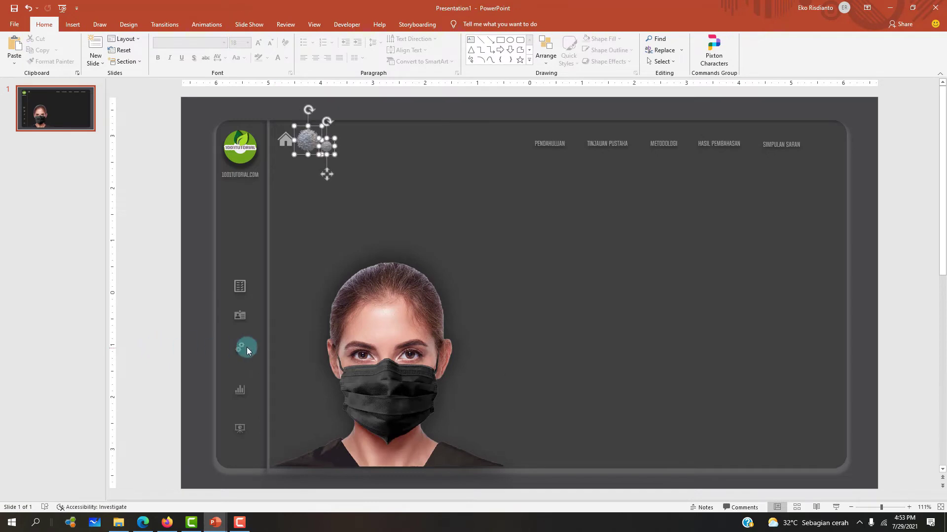
left_click_drag(310, 139, 323, 270)
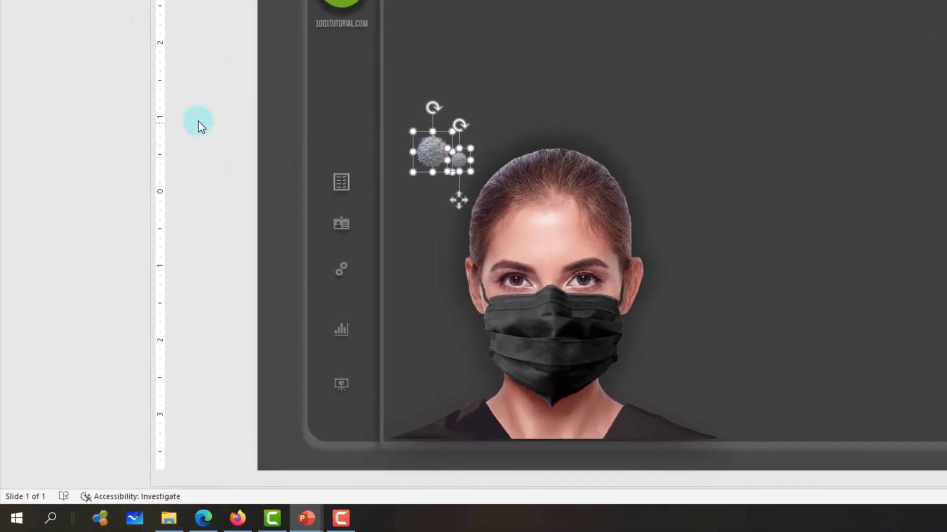
left_click(197, 124)
left_click_drag(457, 159, 662, 202)
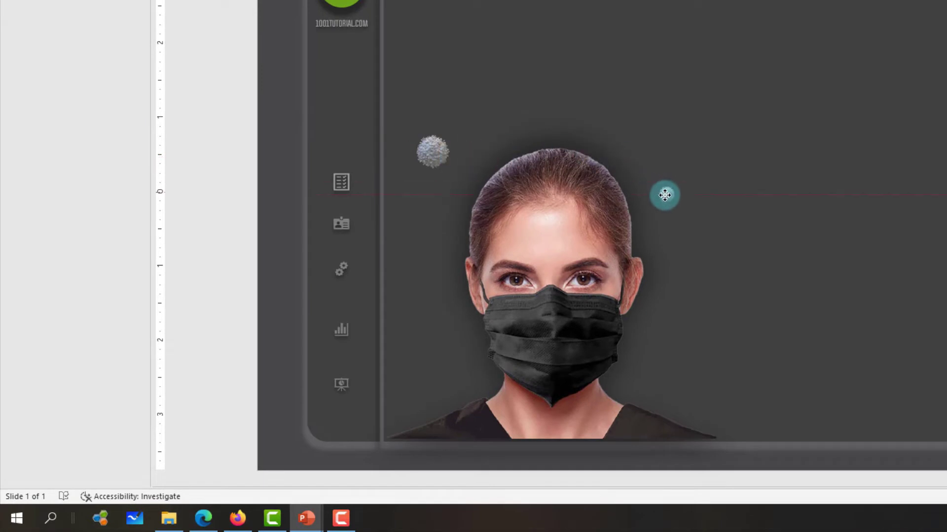
left_click(434, 153)
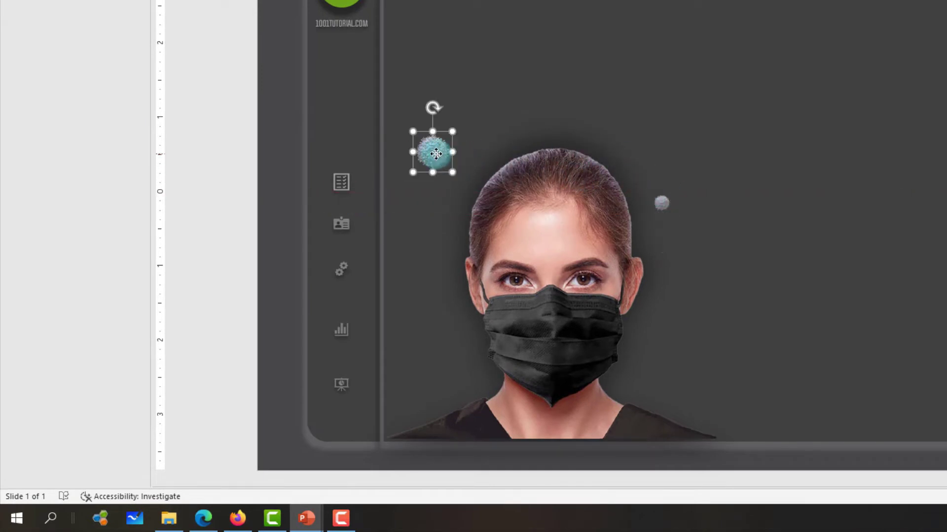
mouse_move(435, 153)
left_mouse_down()
mouse_move(444, 175)
mouse_move(457, 169)
left_mouse_up()
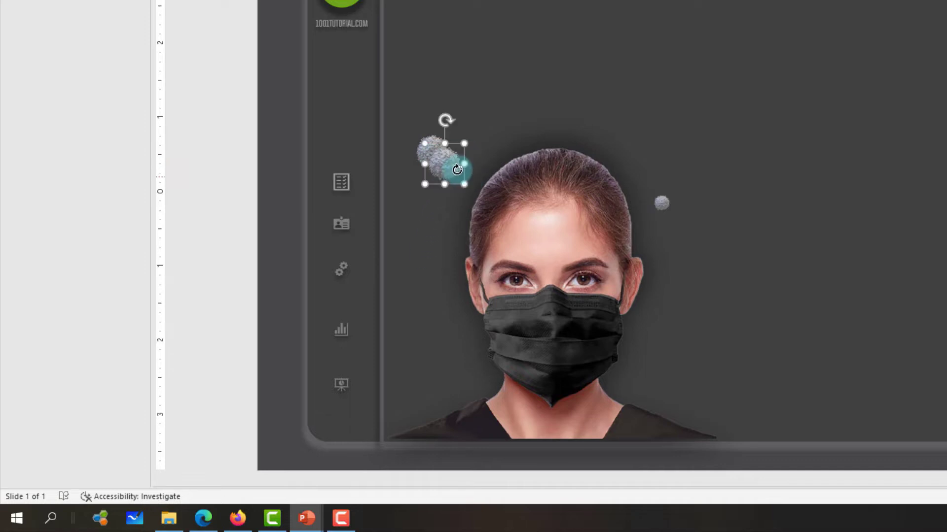
Separate the viruses, duplicate one, and arrange four viruses around the woman's head.
scroll(459, 165, "up", 5, "ctrl")
mouse_move(644, 191)
left_mouse_down()
mouse_move(719, 190)
mouse_move(720, 173)
left_mouse_up()
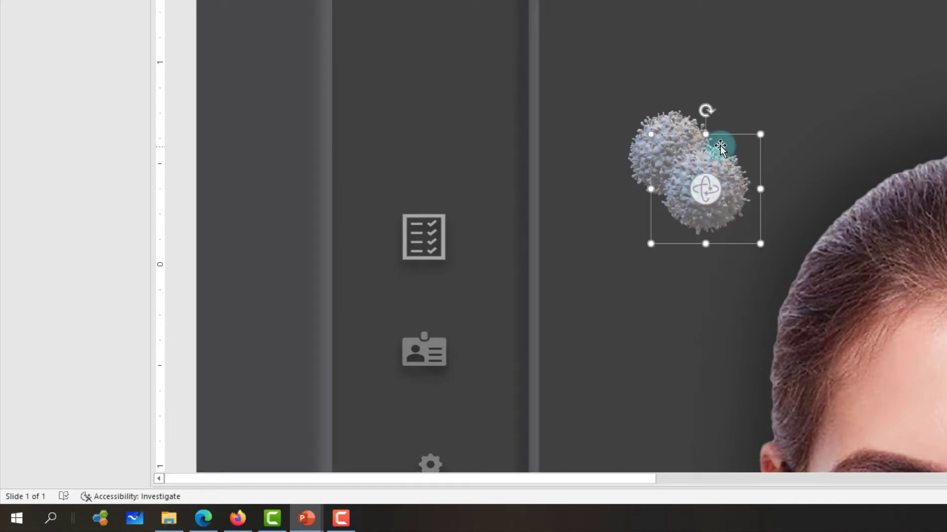
left_click_drag(719, 136, 679, 258)
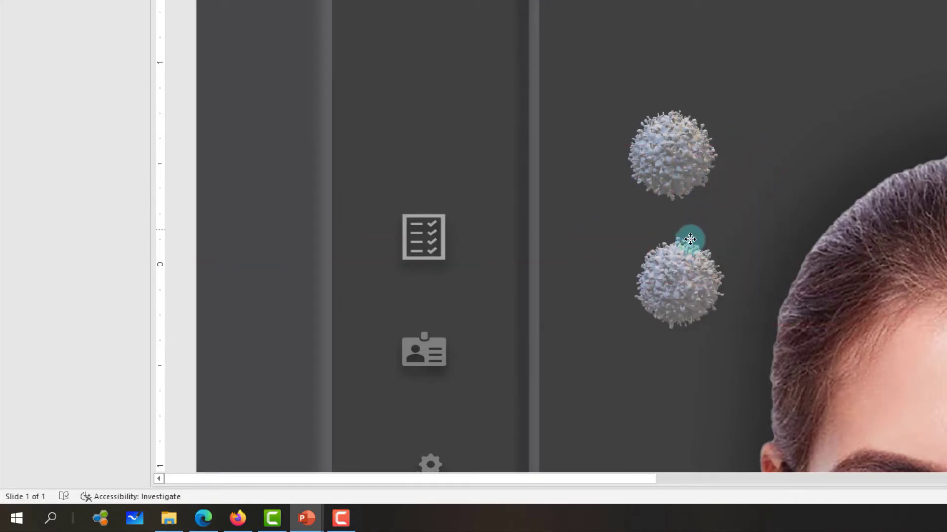
scroll(725, 200, "down", 3, "ctrl")
scroll(724, 199, "down", 1, "ctrl")
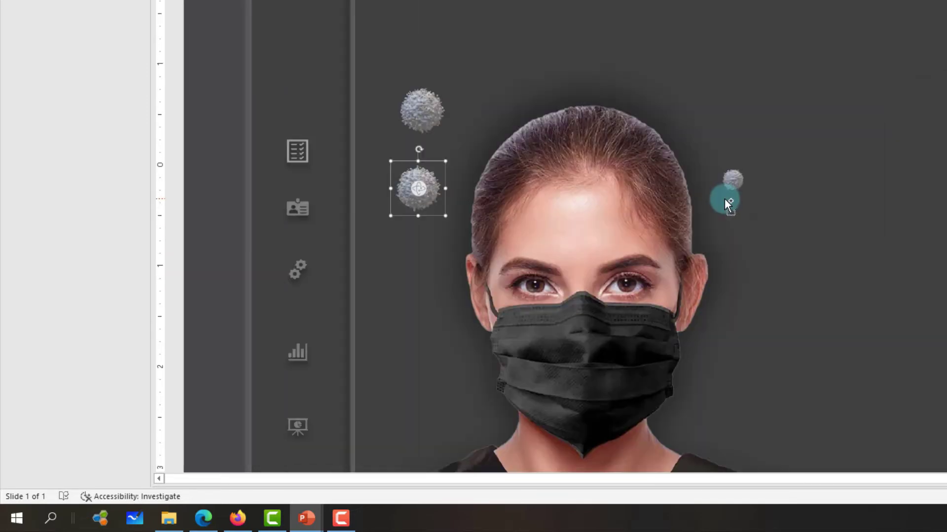
left_click_drag(429, 175, 453, 177)
key("ctrl+d")
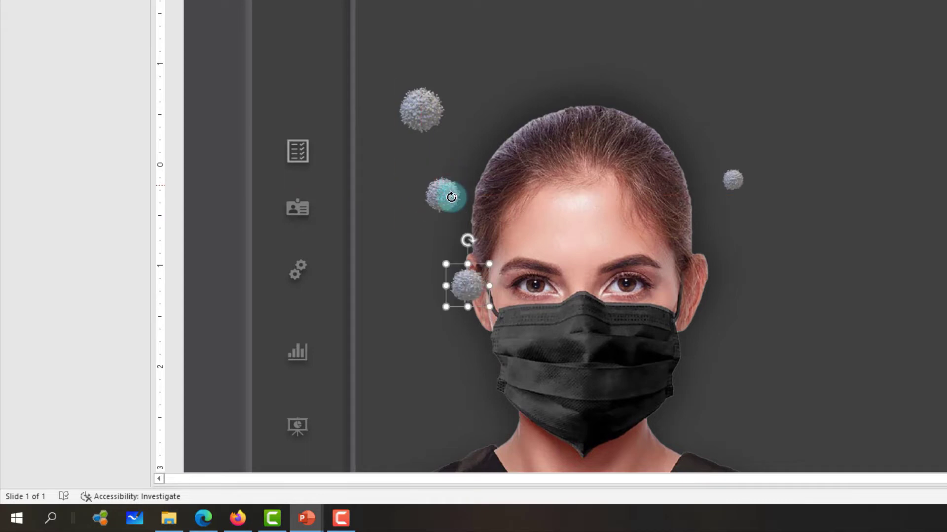
mouse_move(469, 281)
left_mouse_down()
mouse_move(718, 293)
mouse_move(712, 350)
left_mouse_up()
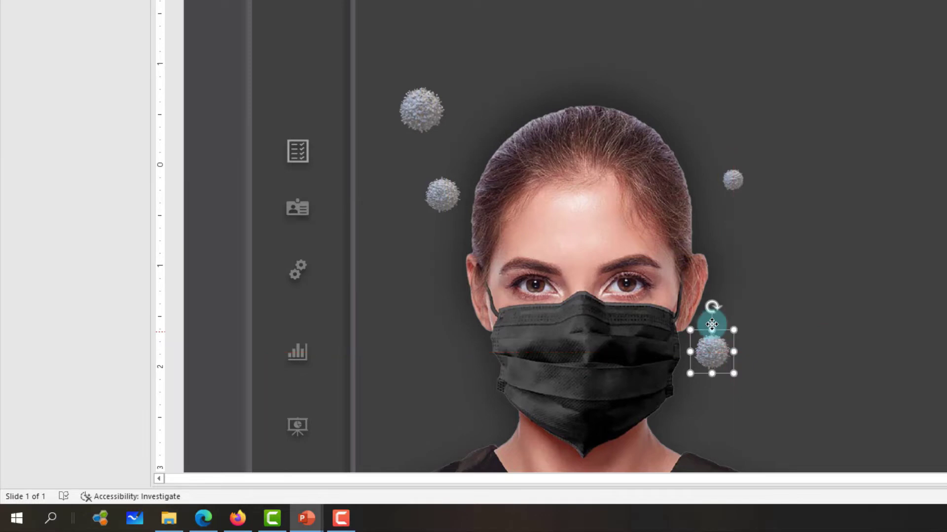
left_click_drag(418, 105, 573, 48)
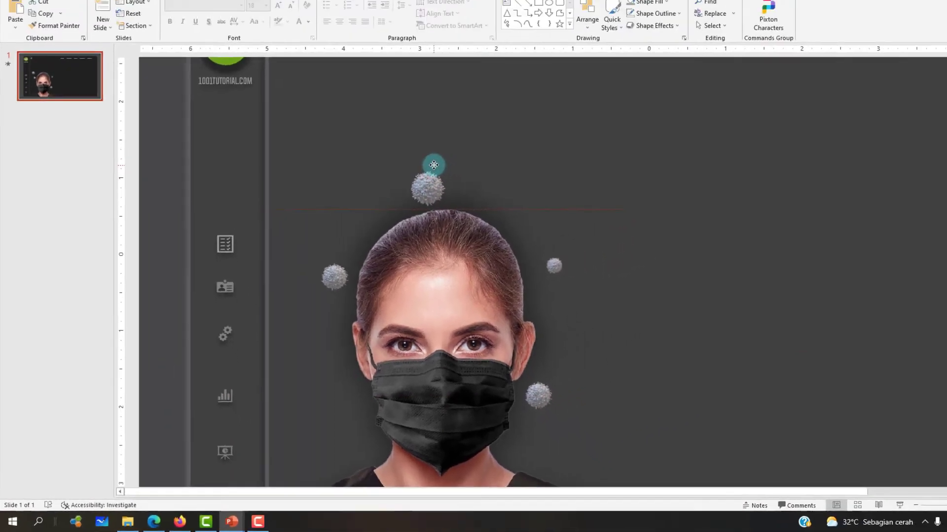
left_click_drag(434, 165, 400, 188)
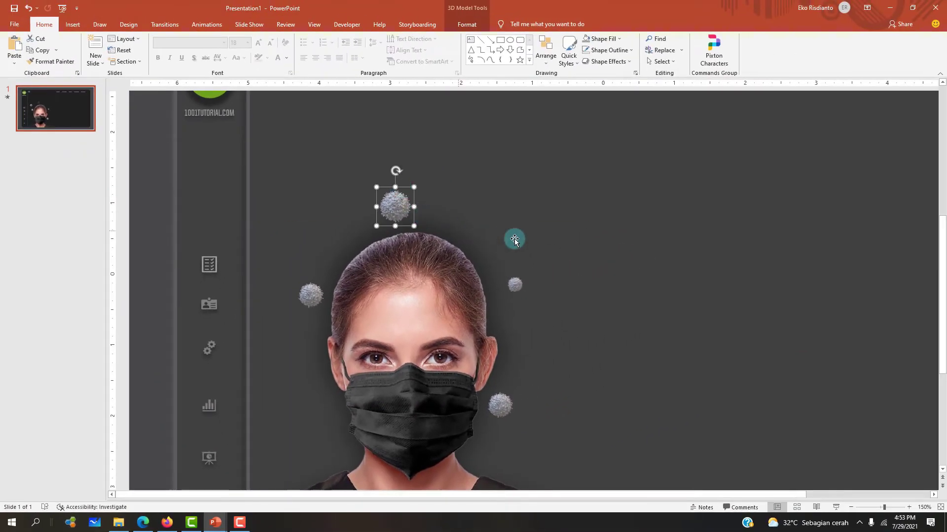
left_click(120, 213)
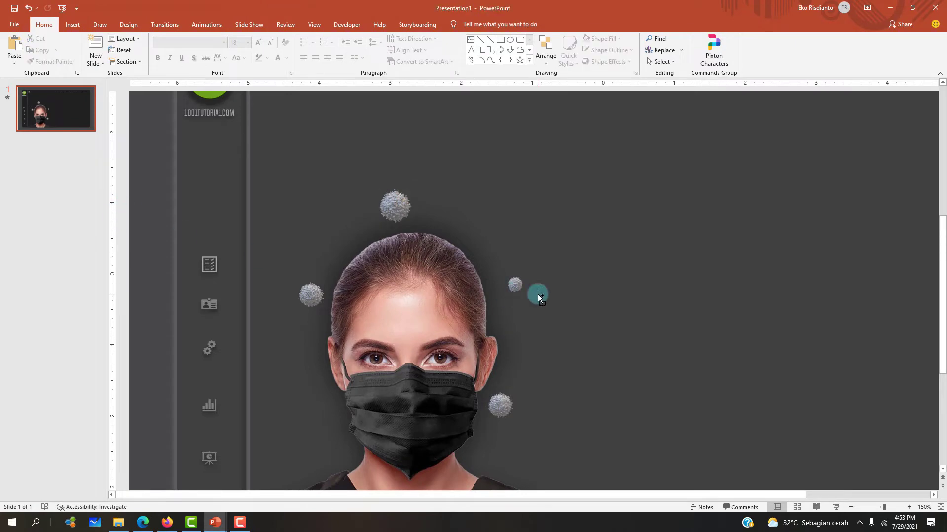
scroll(537, 294, "down", 5, "ctrl")
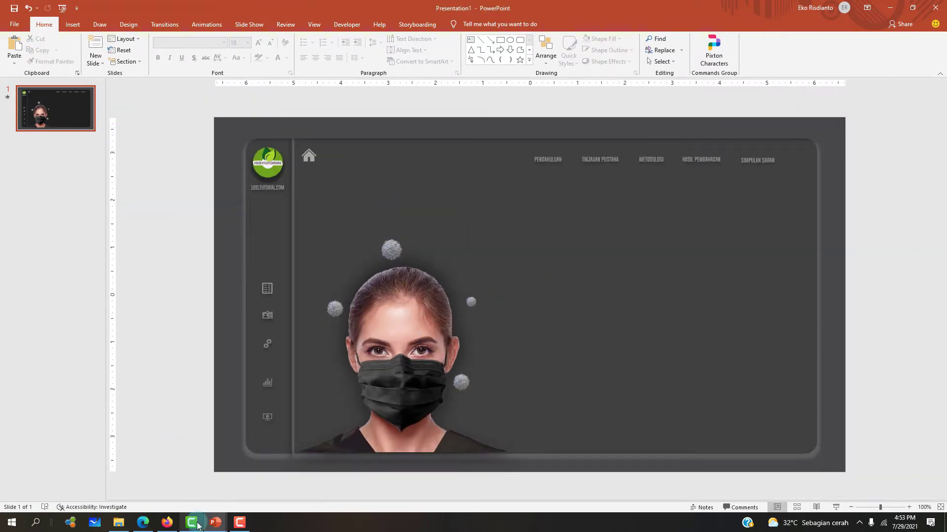
mouse_move(215, 522)
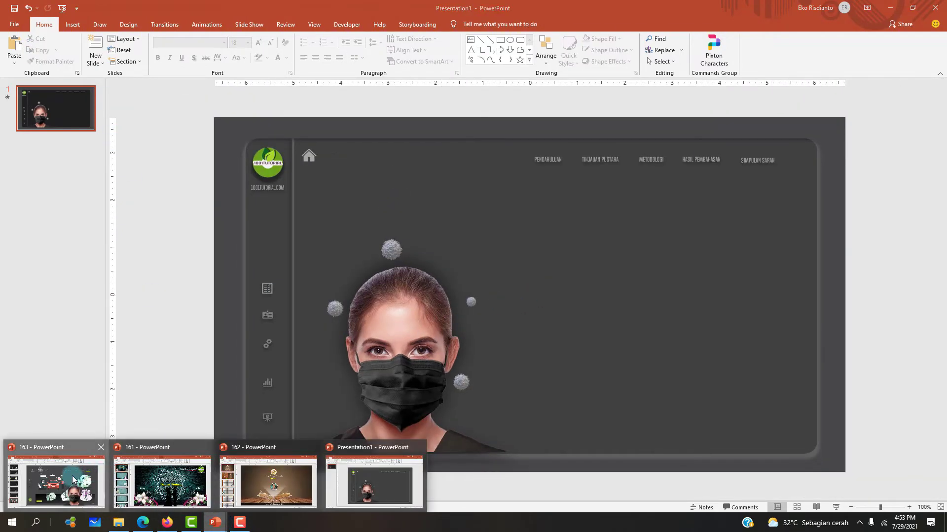
Inspect the masked-woman photo and dark bottom strip on deck 163's first slide.
left_click(73, 479)
left_click(56, 109)
left_click(300, 398)
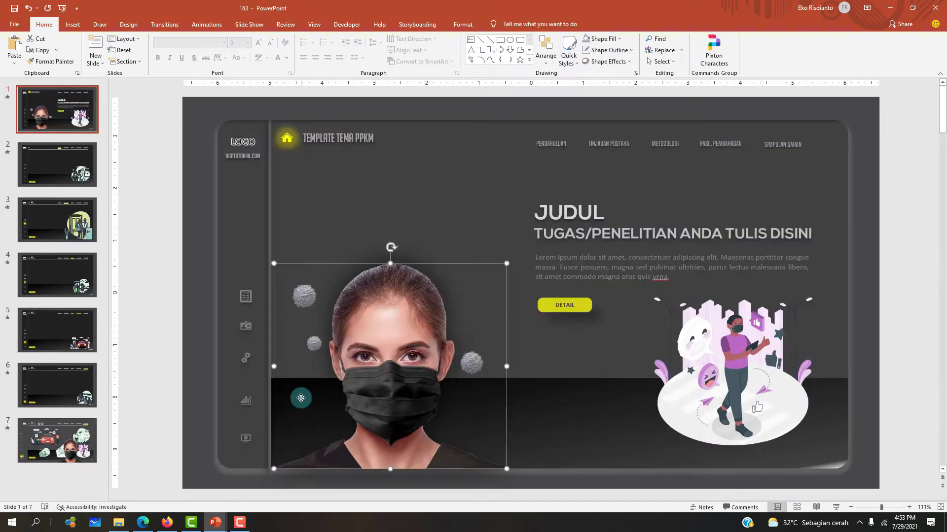
left_click(597, 413)
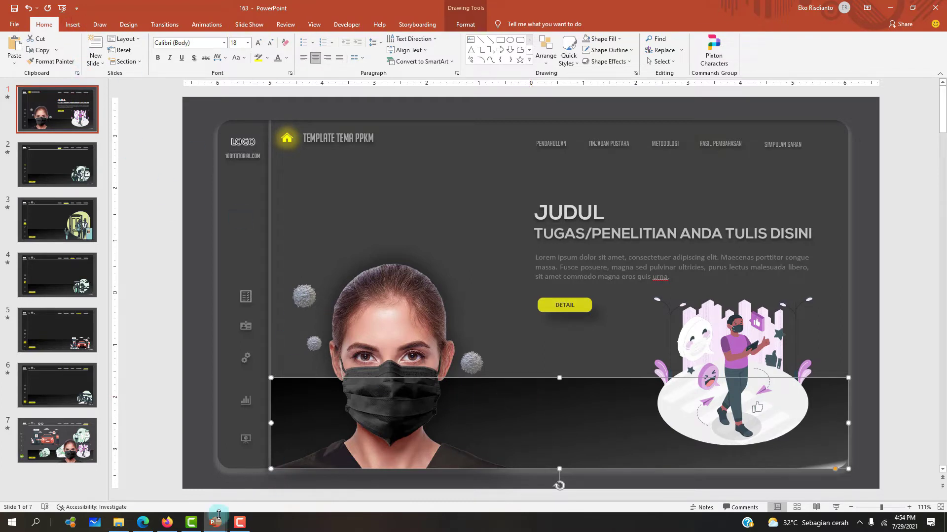
In Presentation1, draw a wide single-corner rounded rectangle across the lower slide.
mouse_move(215, 522)
left_click(373, 475)
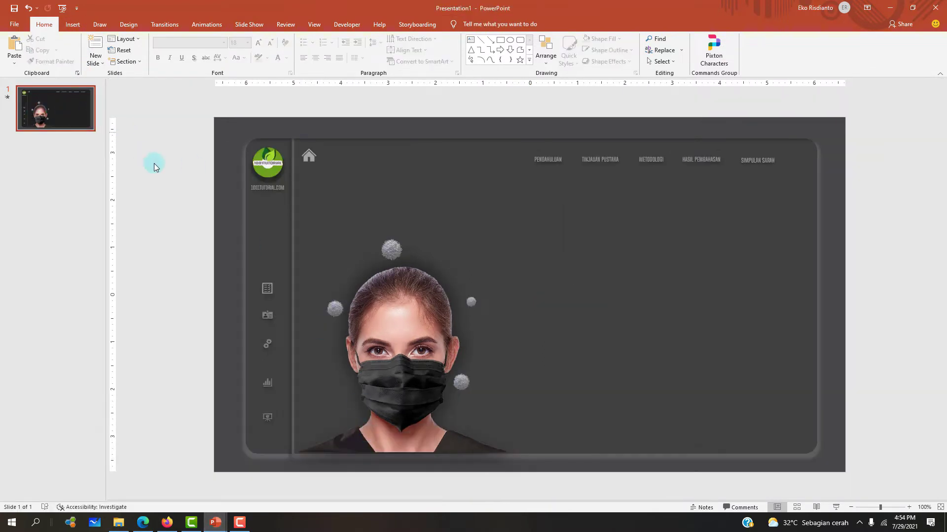
left_click(72, 24)
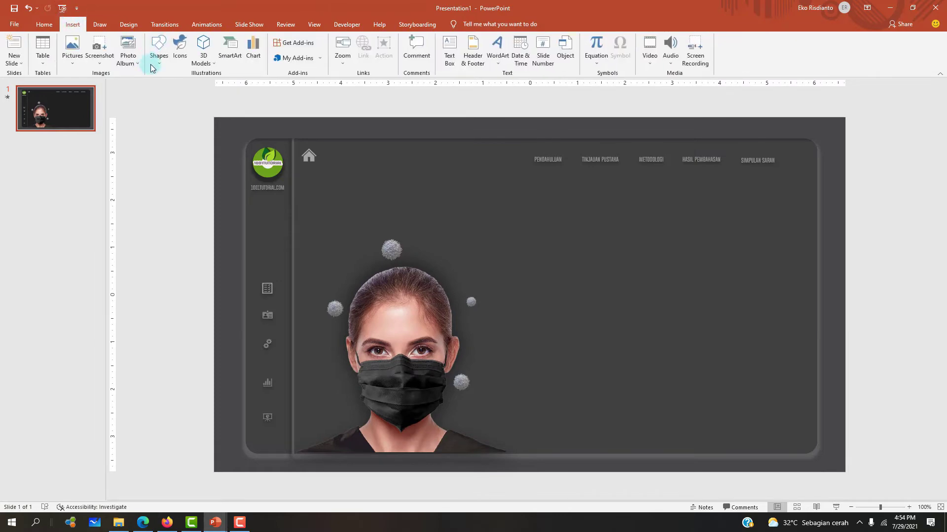
left_click(160, 59)
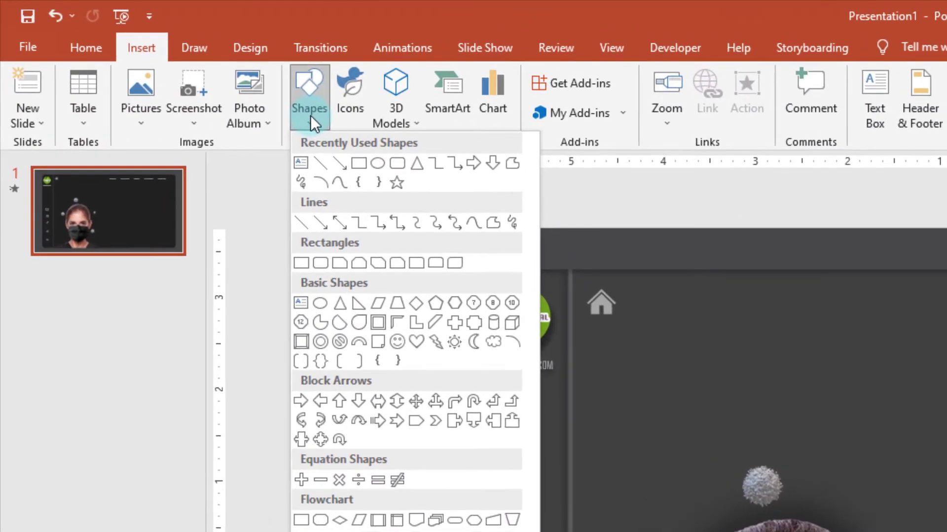
left_click(416, 265)
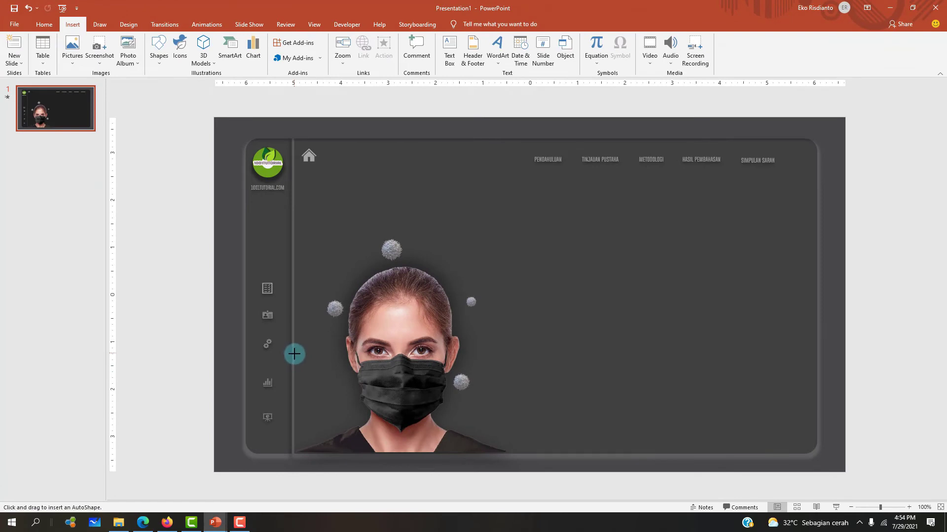
left_click_drag(295, 353, 796, 444)
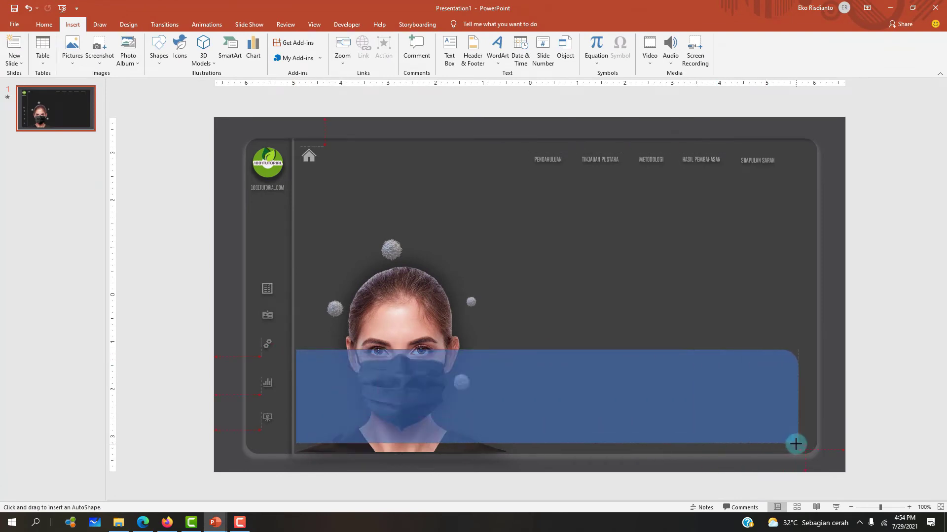
left_click_drag(804, 444, 804, 443)
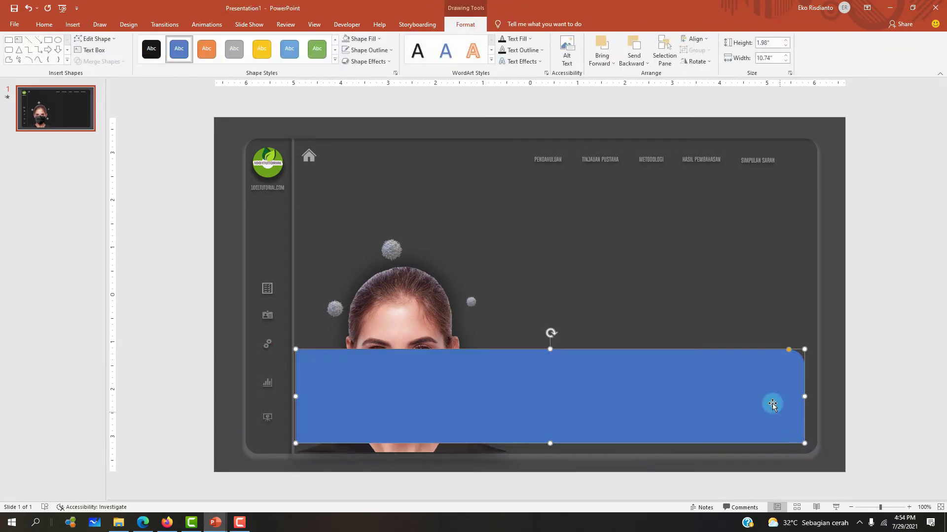
Fill the rectangle dark grey and remove its outline.
left_click(369, 40)
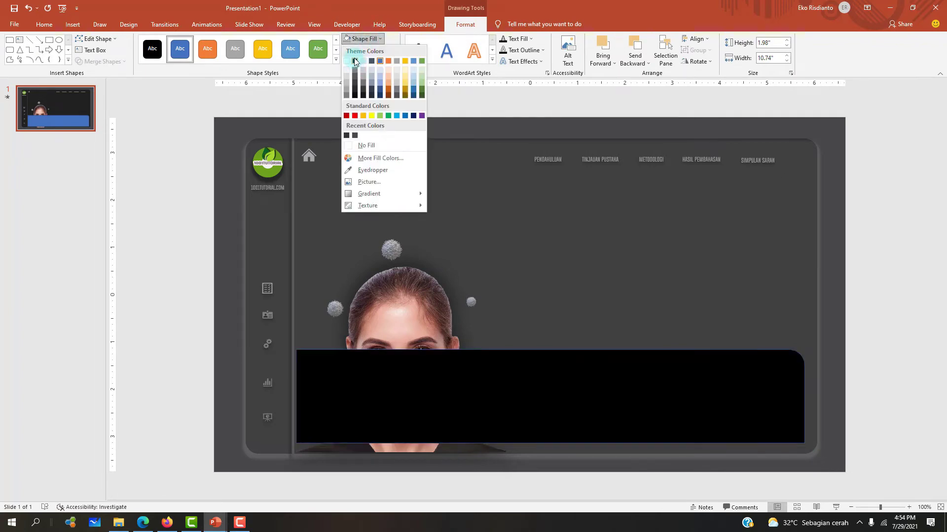
left_click(357, 92)
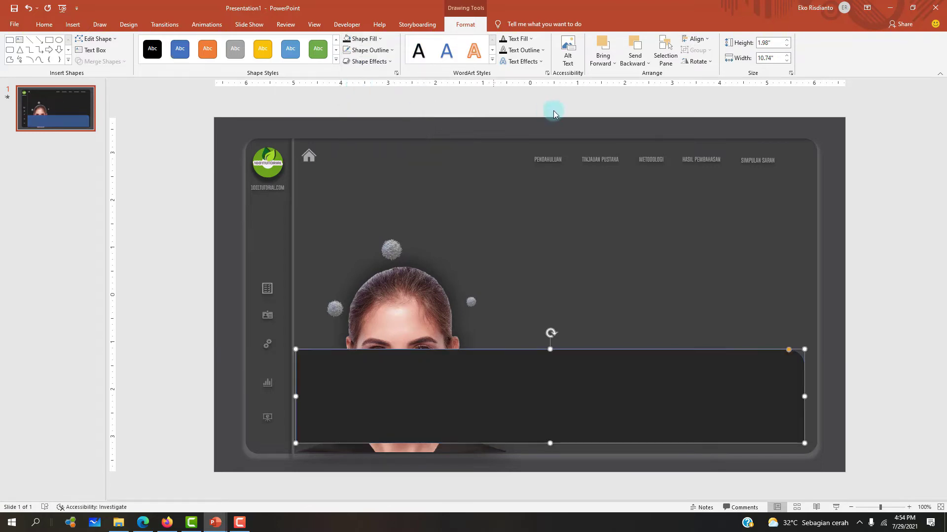
left_click(366, 55)
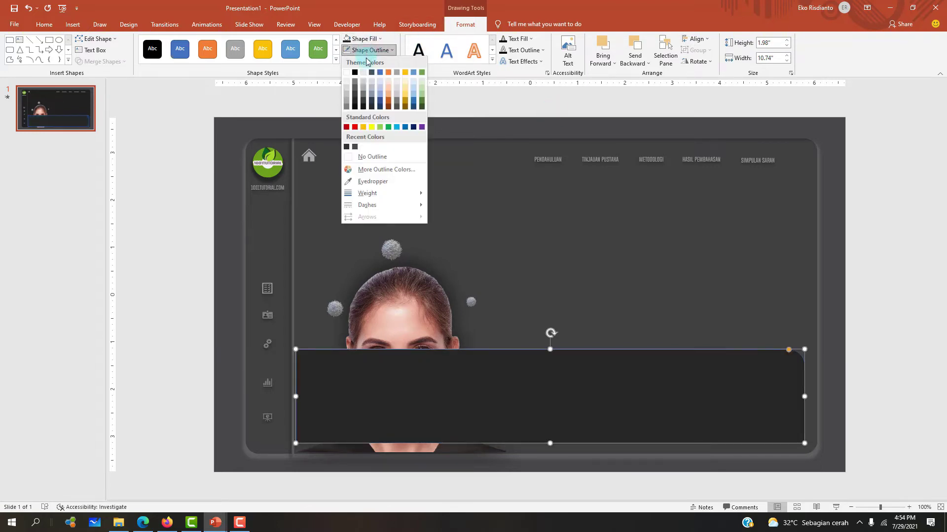
left_click(376, 156)
Reshape the dark bar's corner, stretch it to the frame's right edge and lower it slightly.
left_click(857, 363)
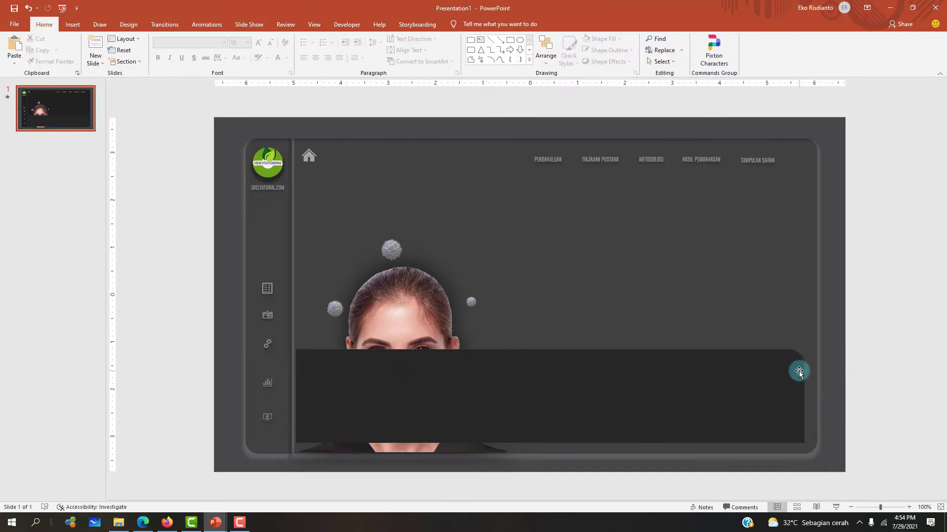
left_click(804, 390)
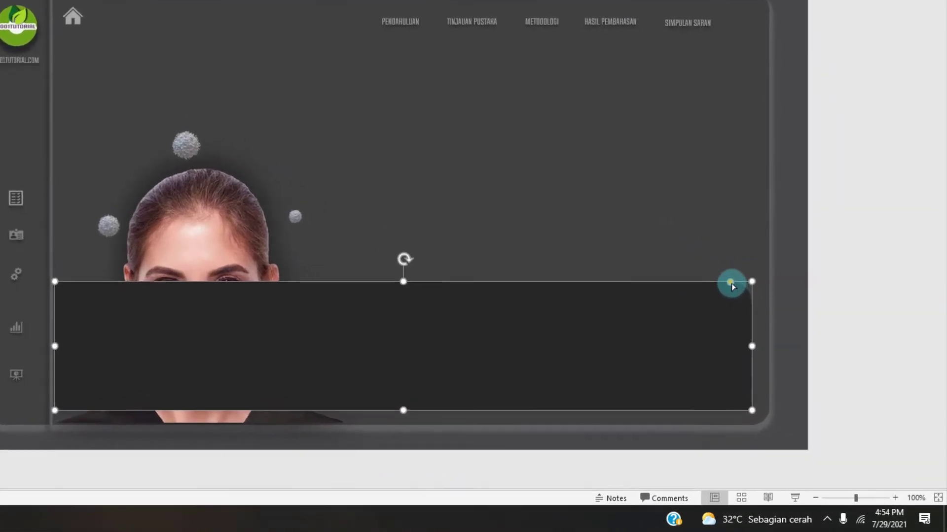
left_click_drag(732, 283, 730, 282)
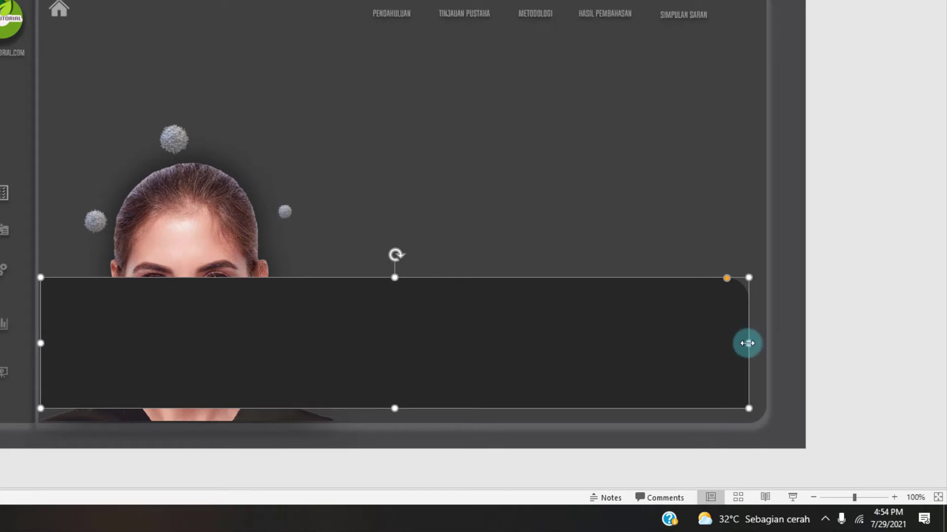
left_click_drag(748, 343, 767, 342)
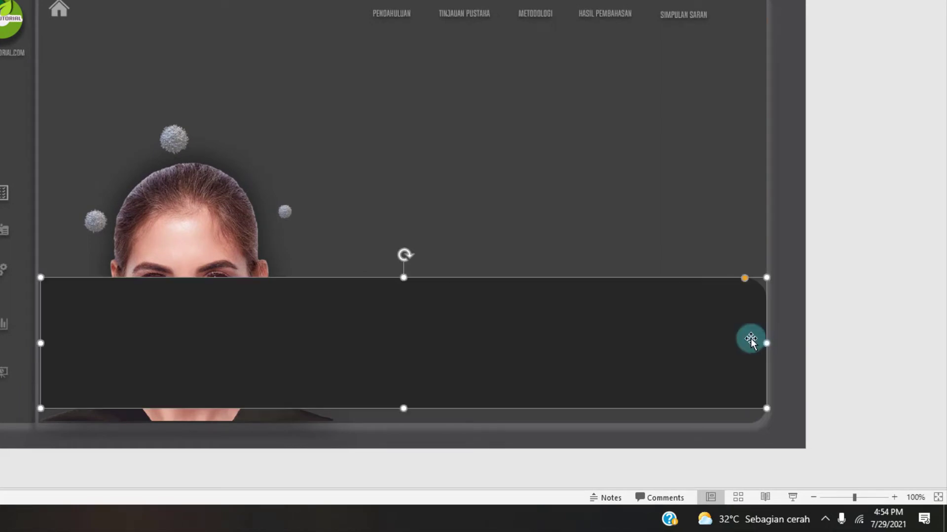
left_click_drag(419, 353, 419, 362)
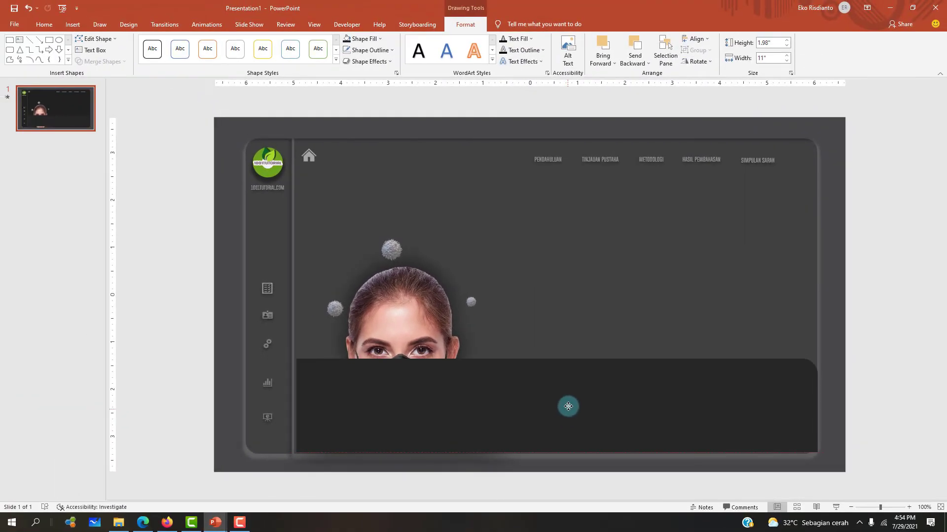
Flip the dark bar vertically and nudge it slightly up and left.
left_click(567, 412)
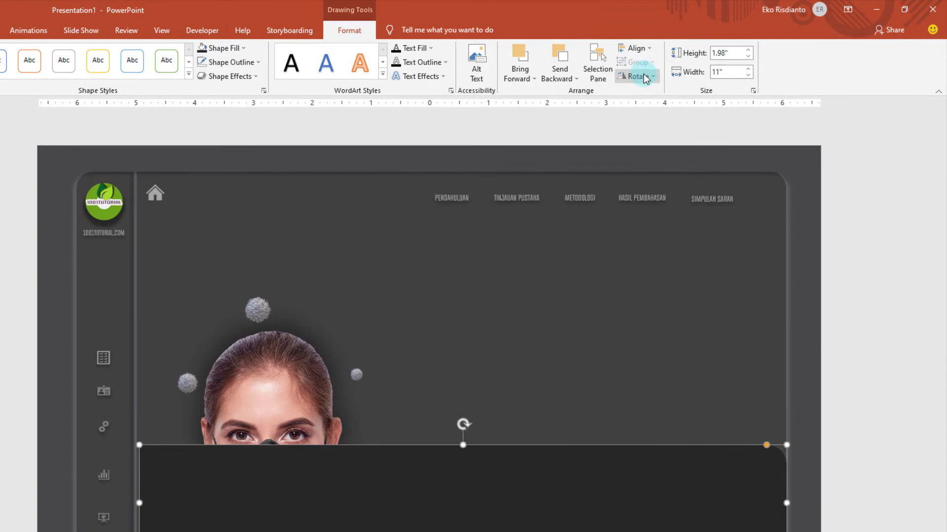
left_click(643, 77)
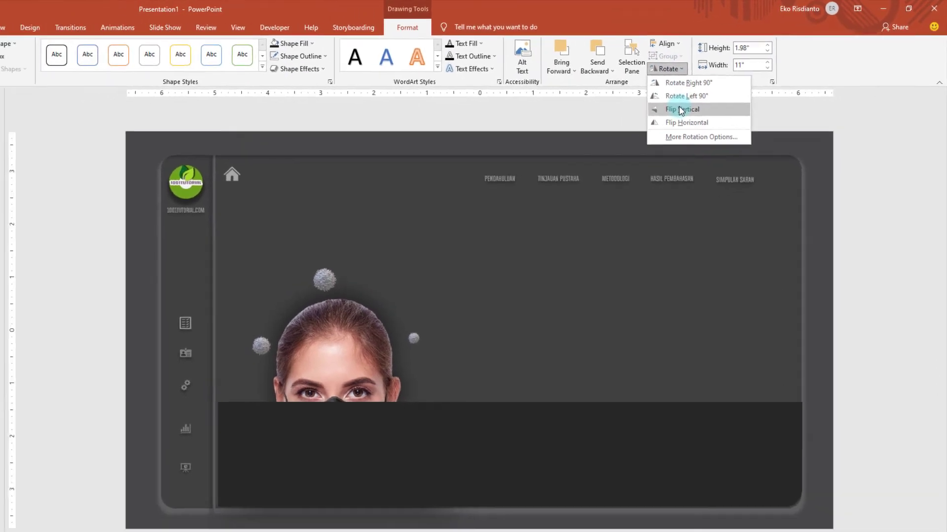
left_click(681, 109)
left_click(889, 398)
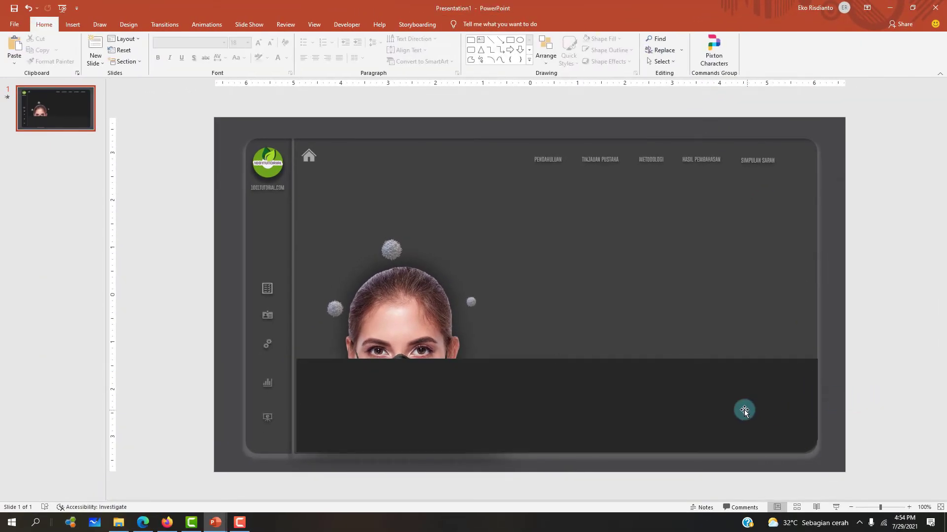
left_click_drag(725, 406, 723, 409)
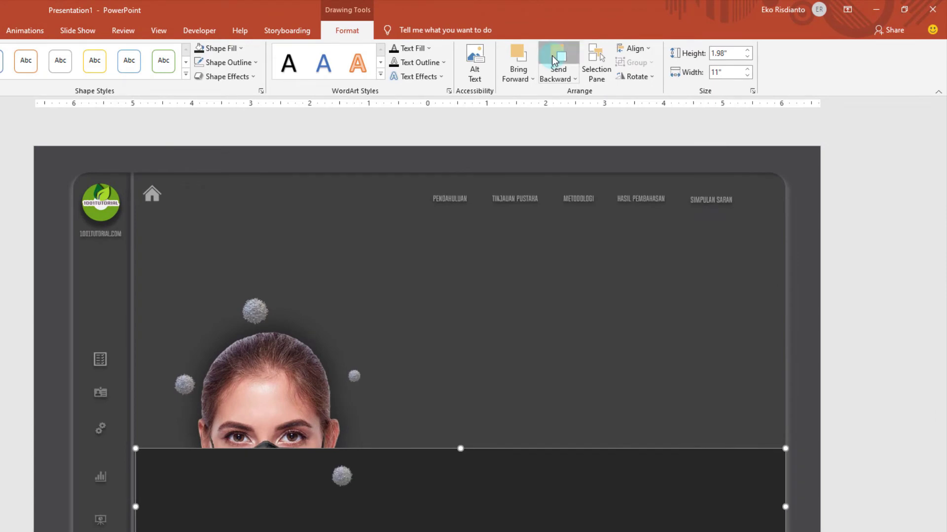
Send the dark bar back behind the woman's photo and lower it slightly.
left_click(552, 55)
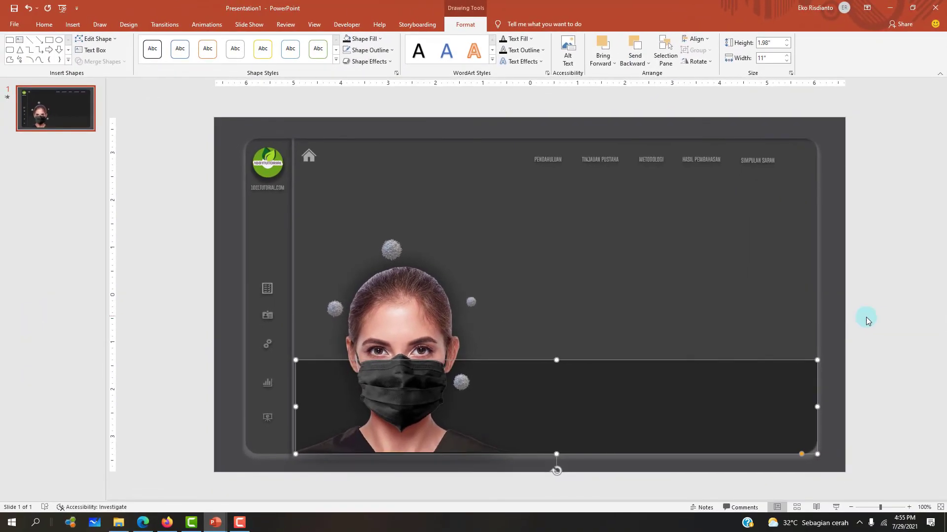
left_click(868, 320)
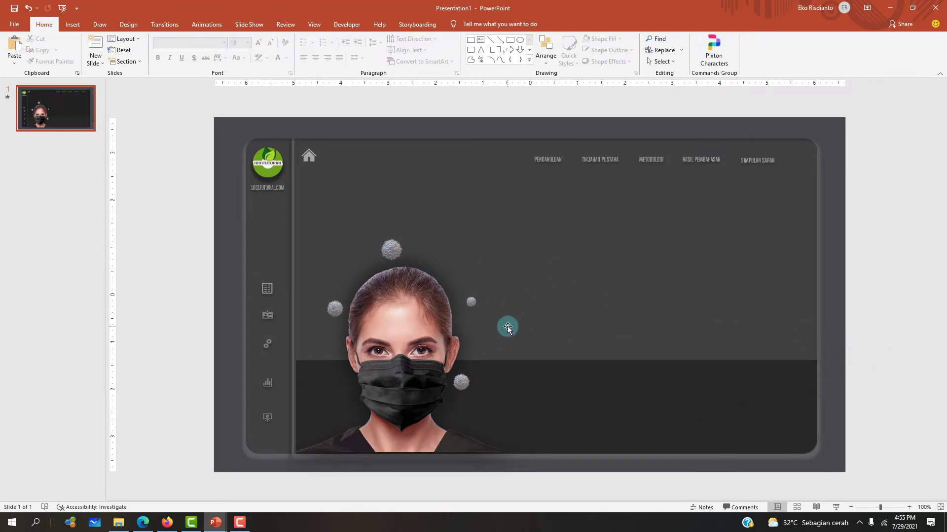
left_click_drag(508, 328, 508, 340)
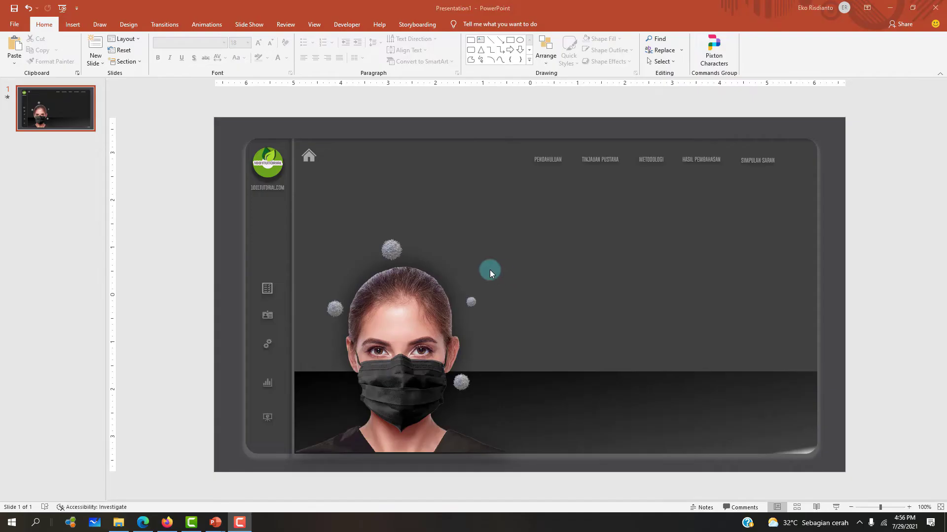
left_click(653, 386)
mouse_move(215, 522)
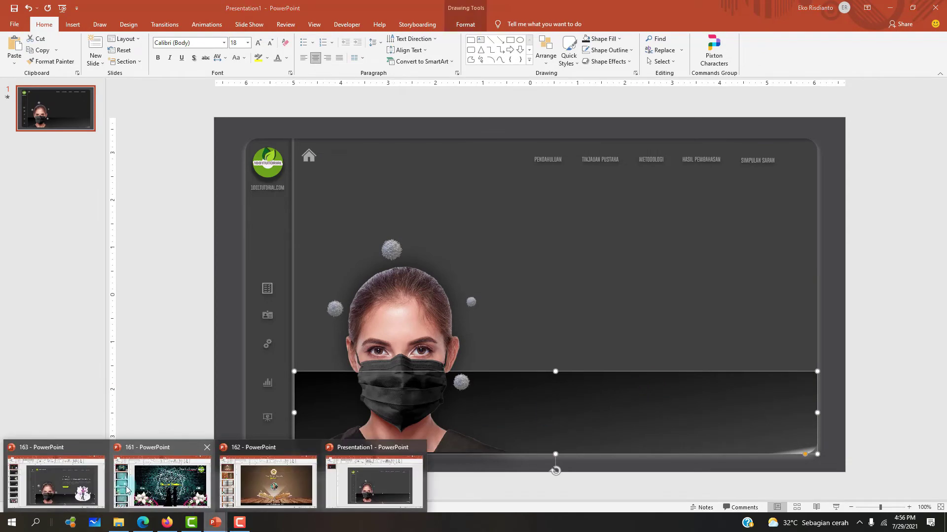
left_click(78, 483)
left_click(934, 431)
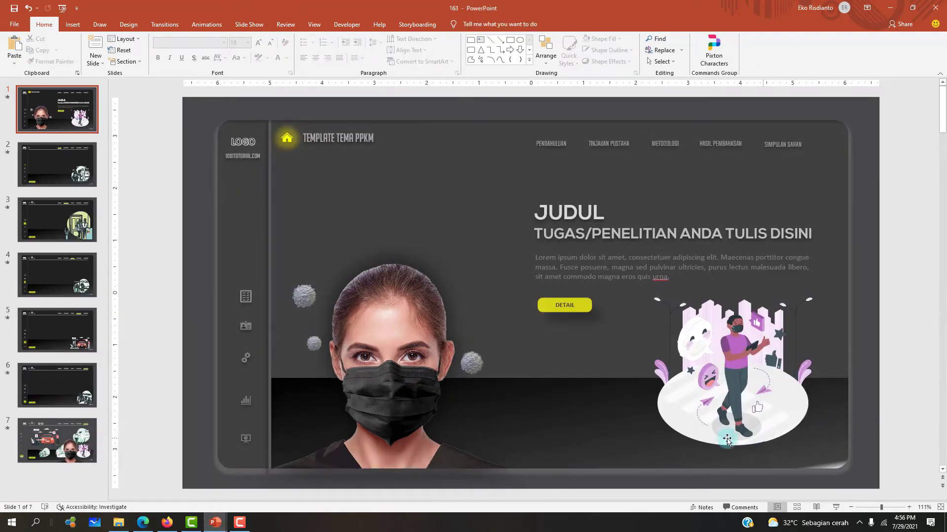
left_click(96, 446)
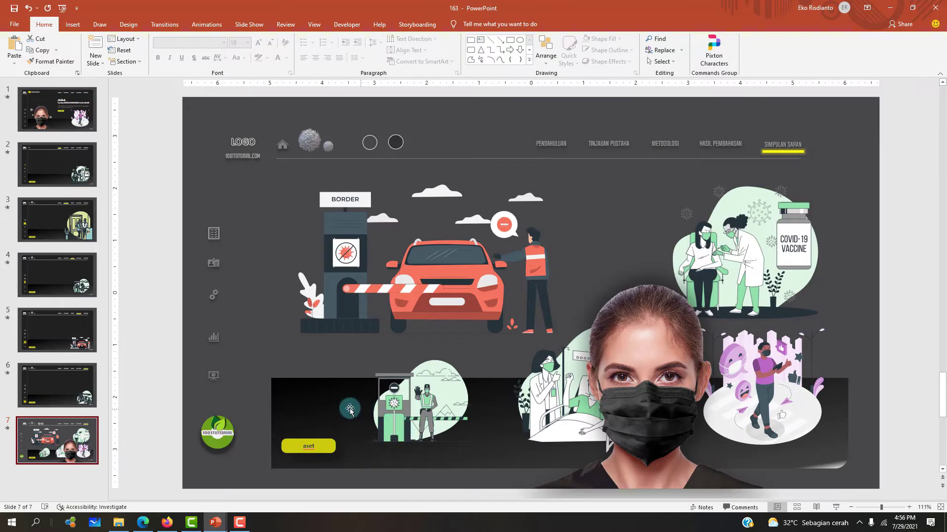
mouse_move(350, 409)
left_mouse_down()
mouse_move(324, 415)
mouse_move(338, 416)
left_mouse_up()
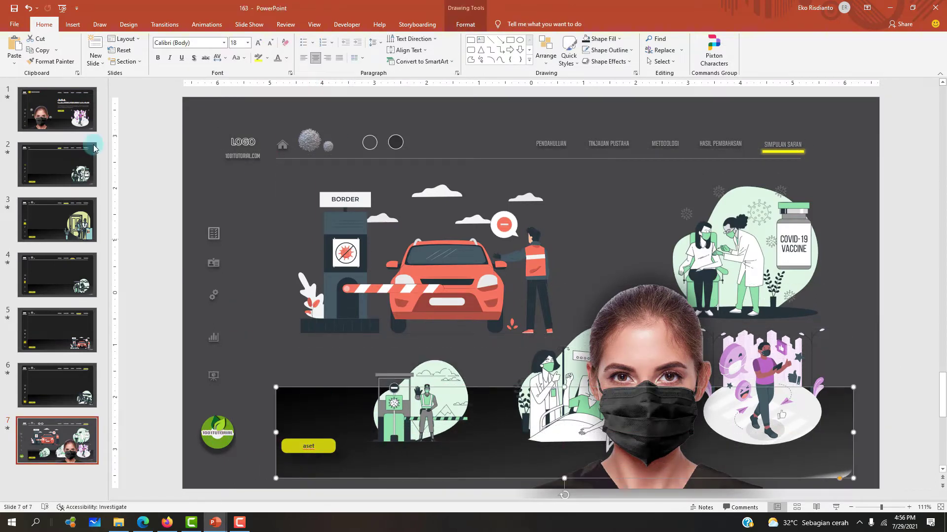
left_click(74, 124)
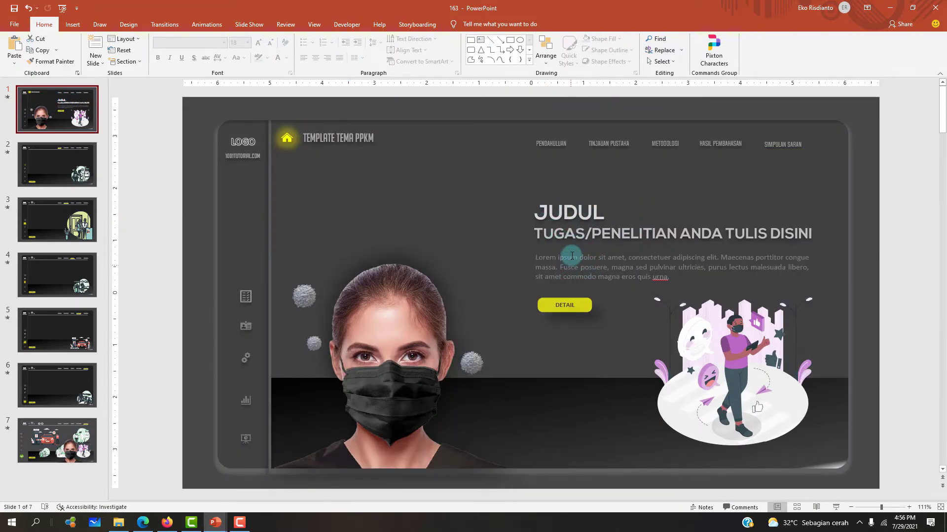
left_click(566, 214)
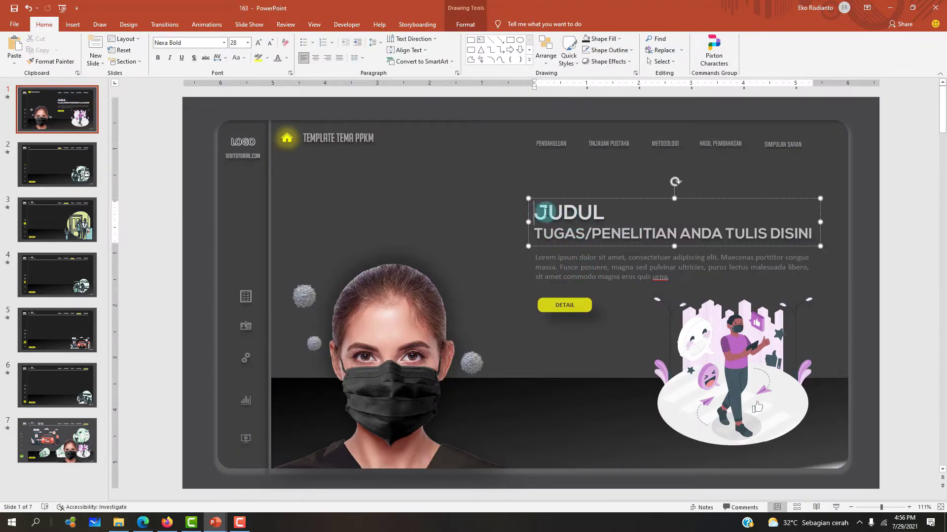
double_click(545, 212)
left_click(575, 236)
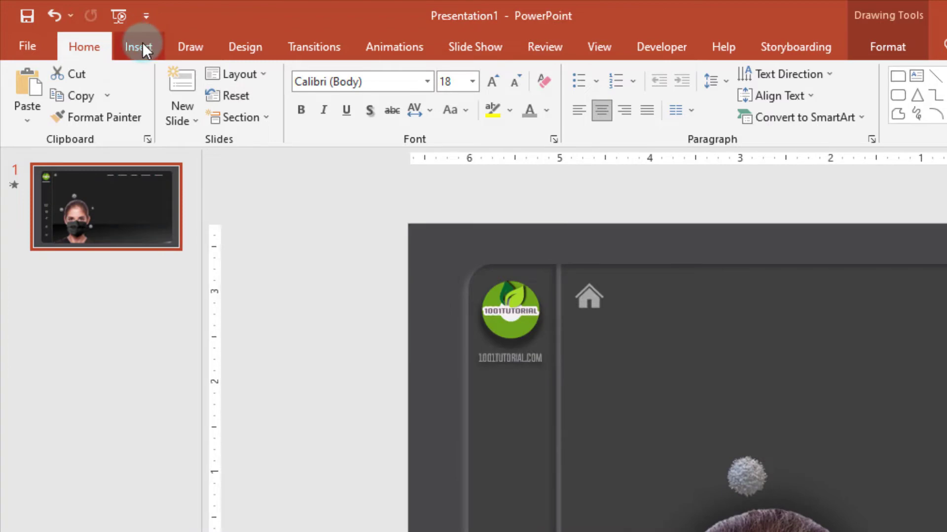
Insert a text box reading 'JUDUL' / 'PENELITIAN ANDA TULIS DISINI' and place it beside the woman's photo.
left_click(142, 46)
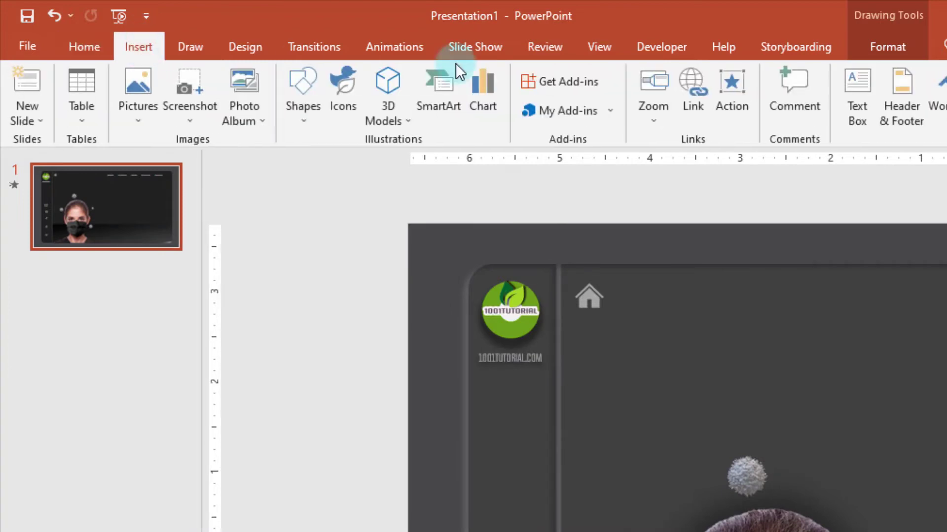
left_click(861, 87)
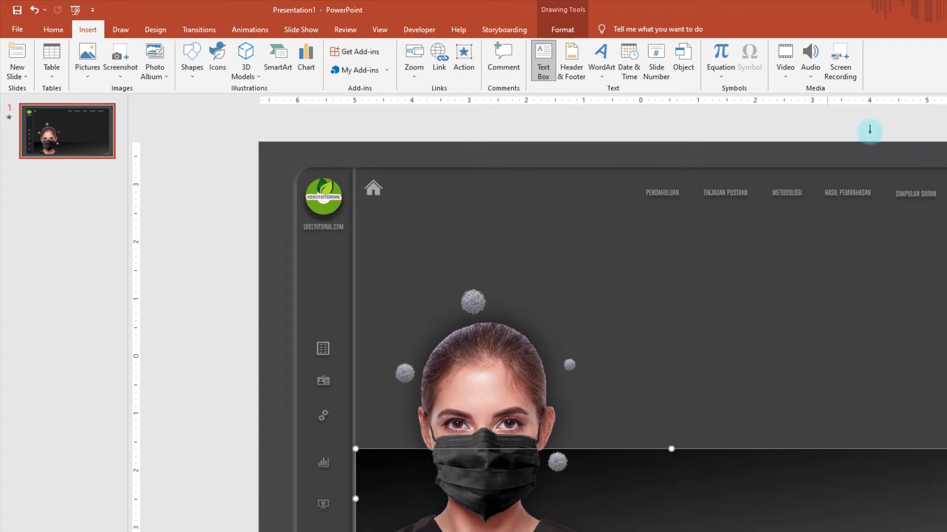
left_click(606, 129)
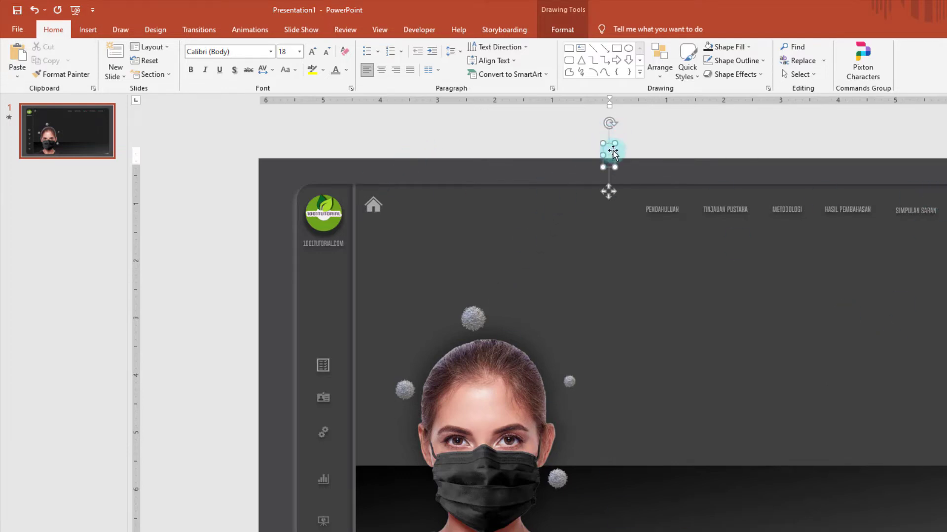
type("JUDUL")
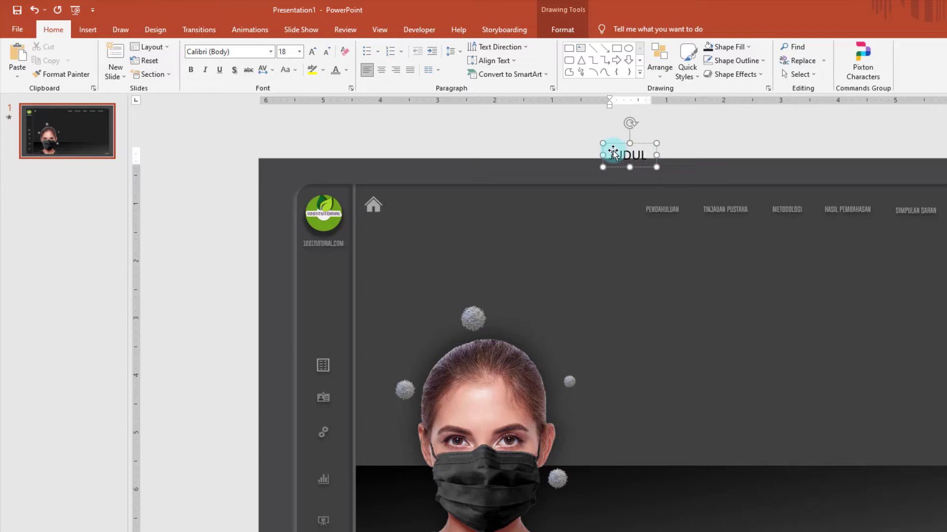
key("Return")
type("ELIT")
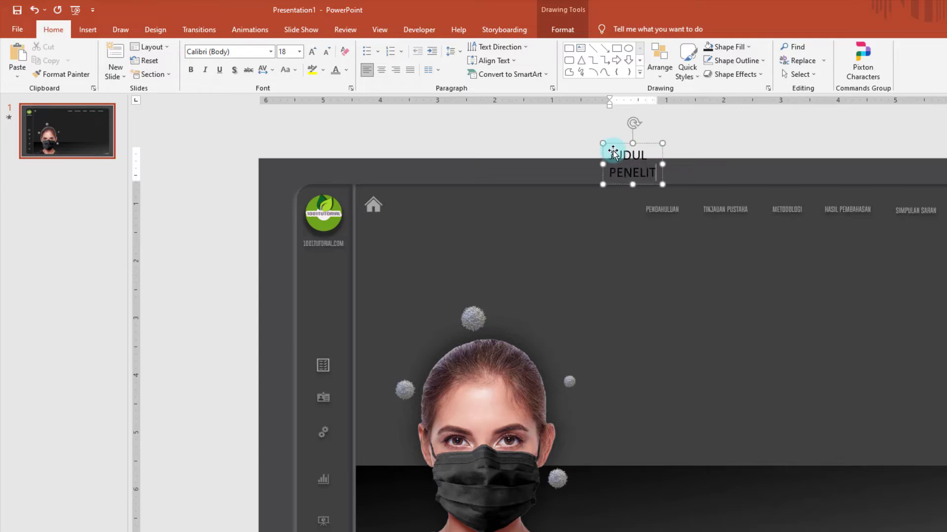
type("IAN ANDA TULIS")
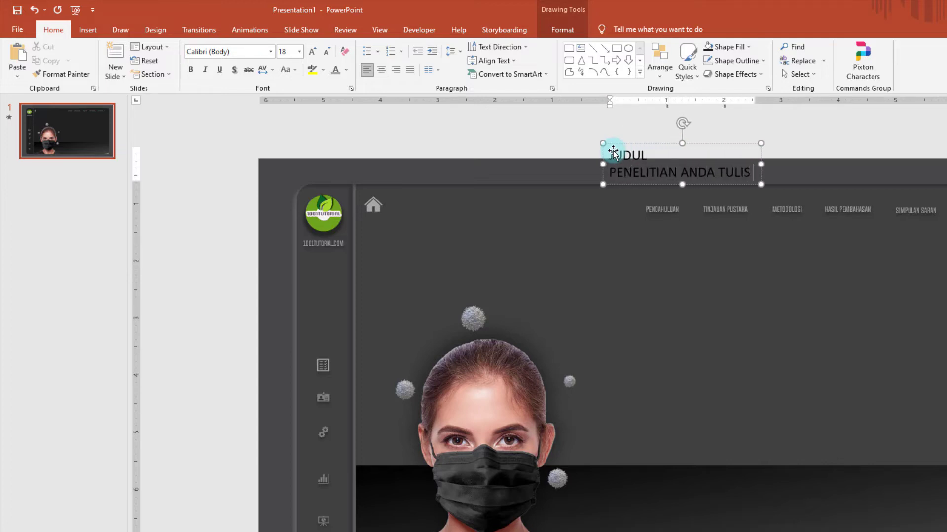
type(" DISINI")
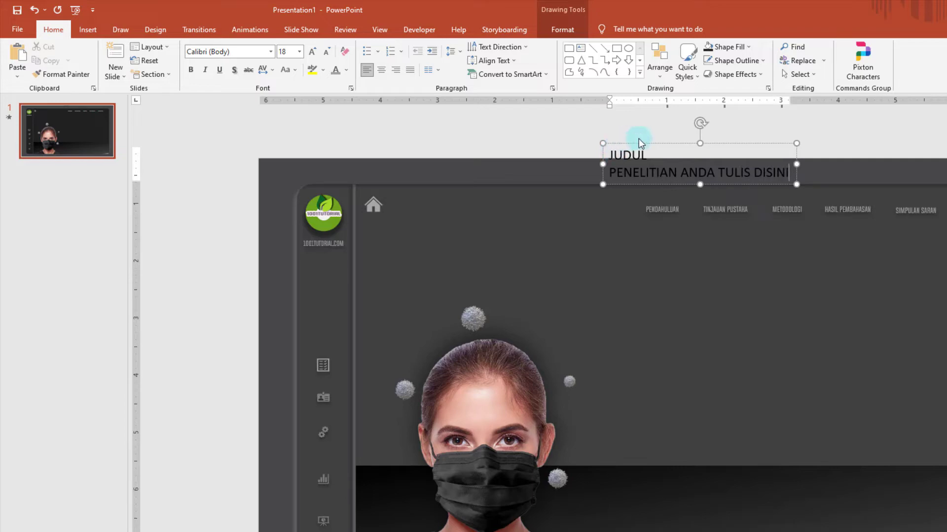
mouse_move(657, 144)
left_mouse_down()
mouse_move(697, 281)
mouse_move(576, 215)
left_mouse_up()
left_click(554, 229)
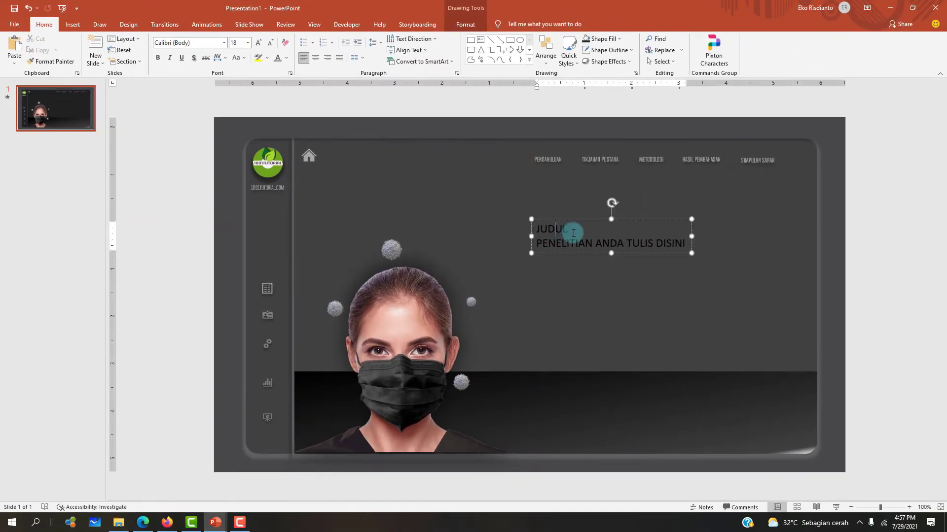
Make the whole title Nexa Bold, light grey, 24 pt, and nudge the box slightly up.
key("ctrl+a")
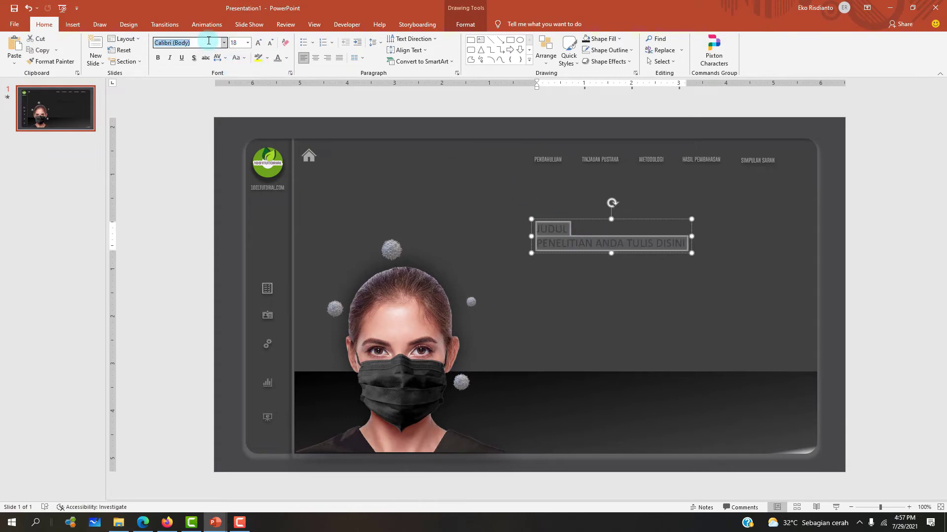
type("Nexa Bold")
key("Return")
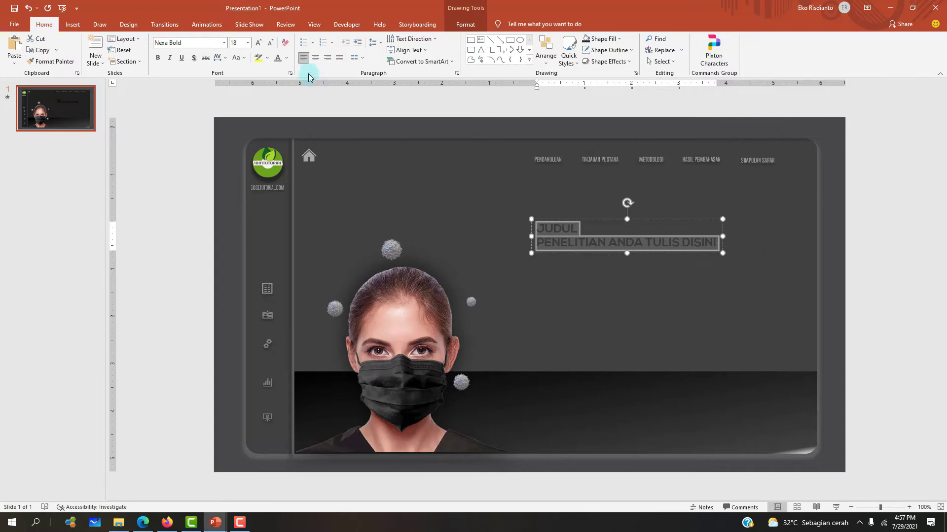
left_click(286, 60)
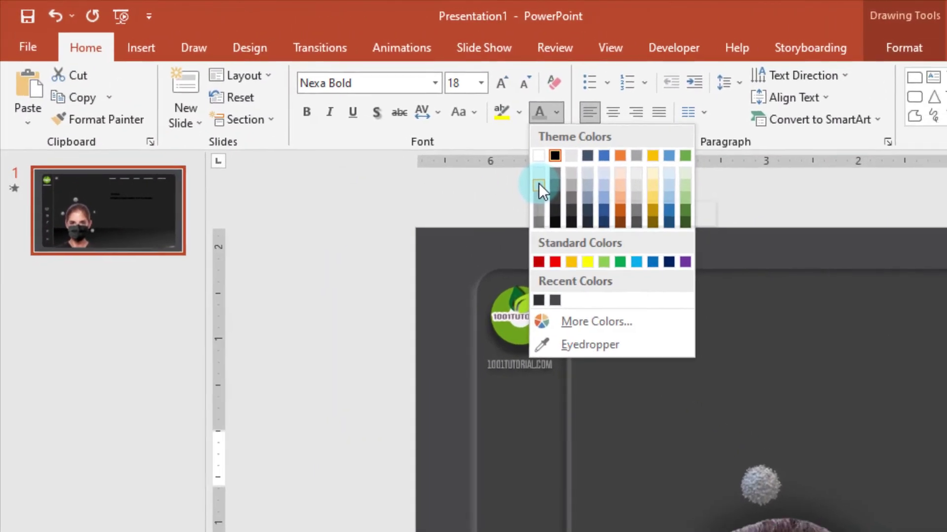
left_click(554, 188)
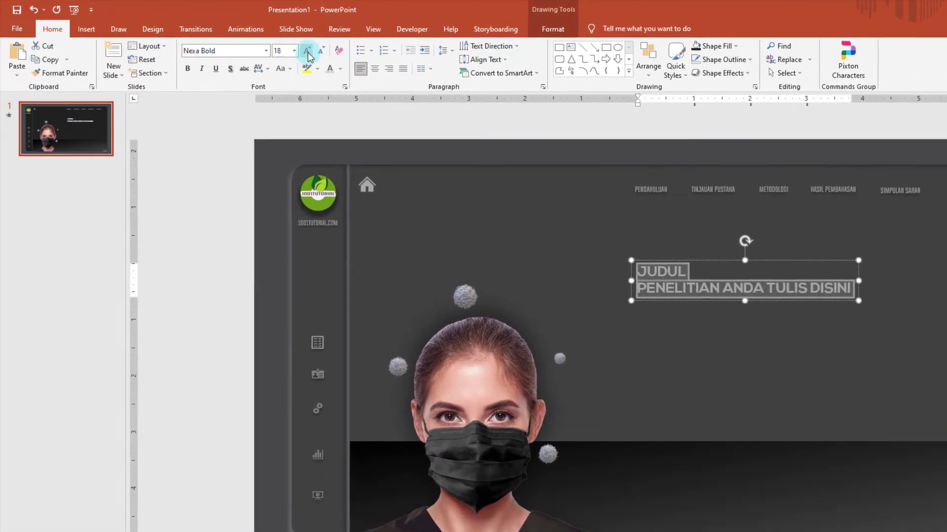
left_click(258, 45)
left_click(258, 46)
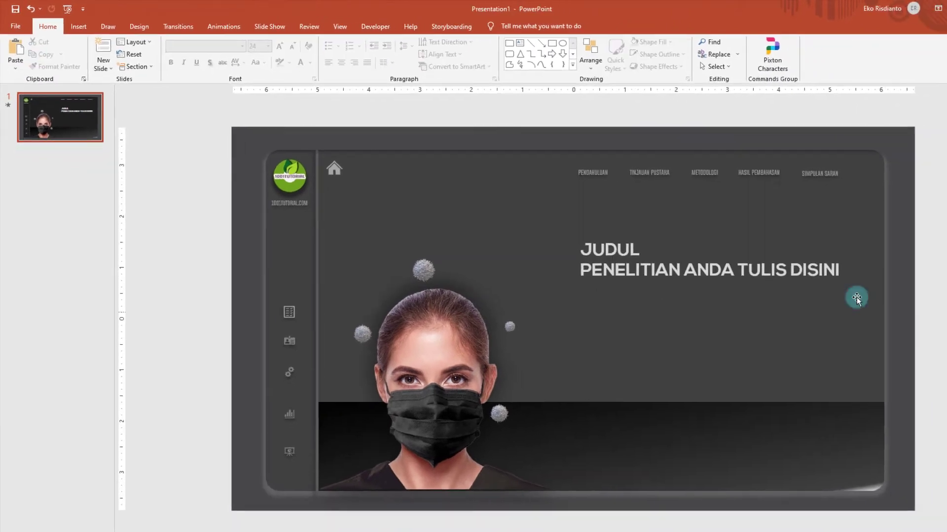
left_click(606, 249)
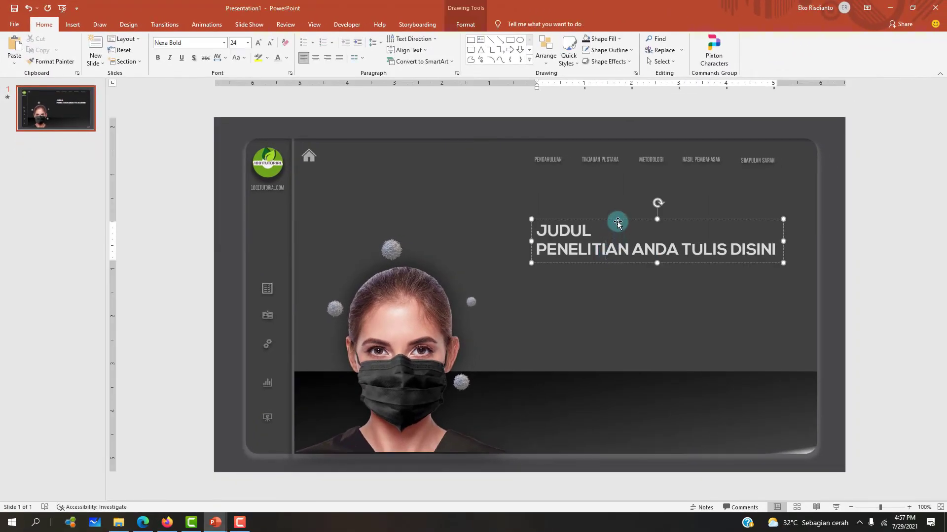
left_click_drag(617, 222, 616, 215)
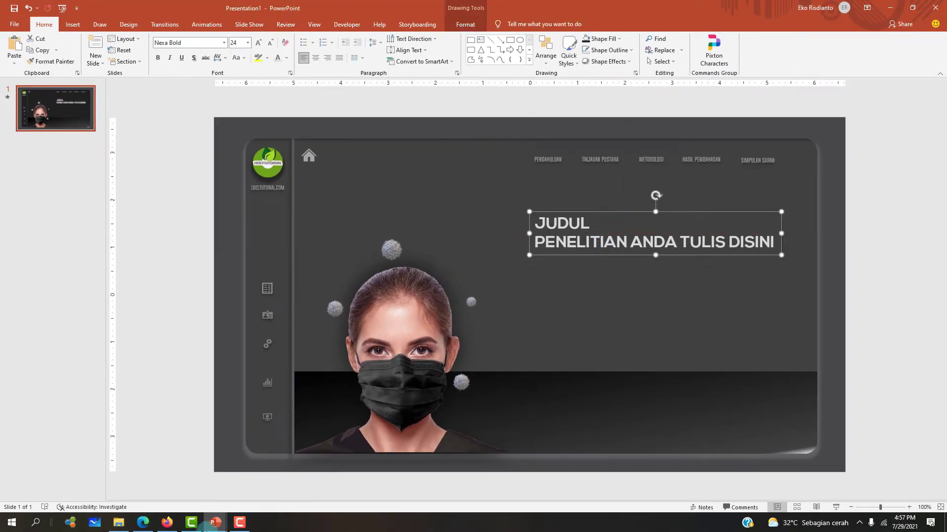
Copy the lorem ipsum paragraph from the 163 slide and paste it under the title.
mouse_move(214, 522)
left_click(58, 473)
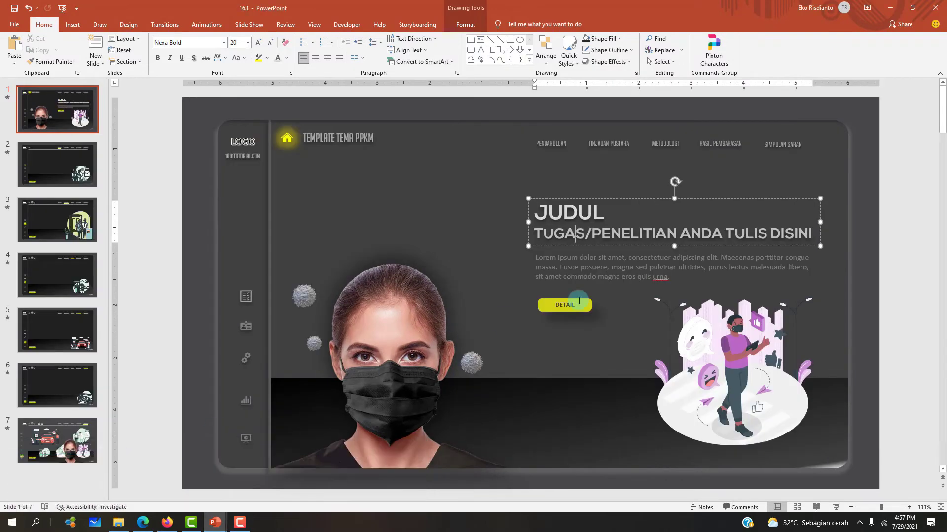
left_click(626, 258)
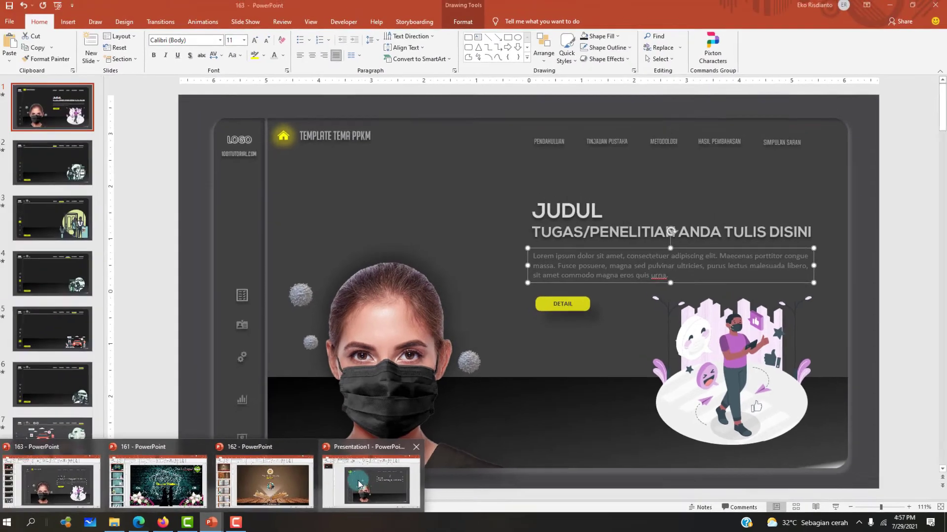
mouse_move(215, 522)
left_click(380, 474)
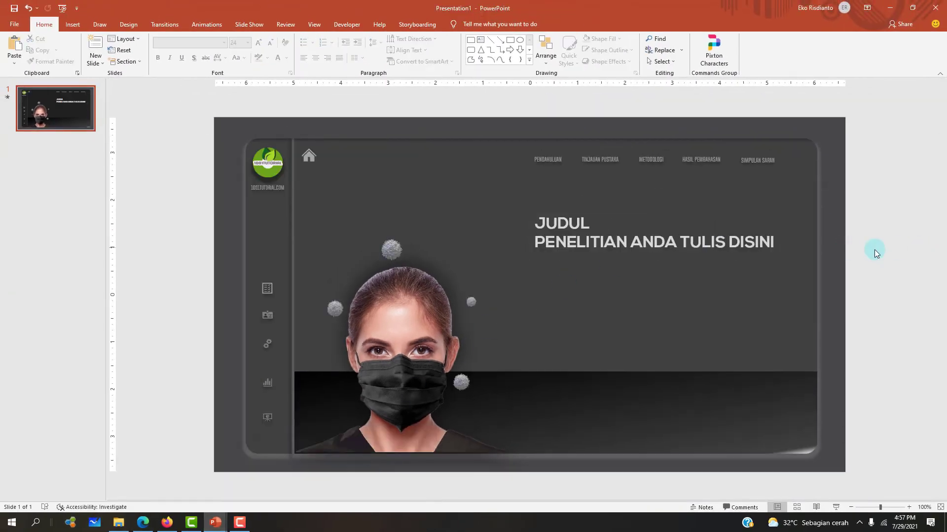
key("ctrl+v")
left_click_drag(627, 257, 627, 257)
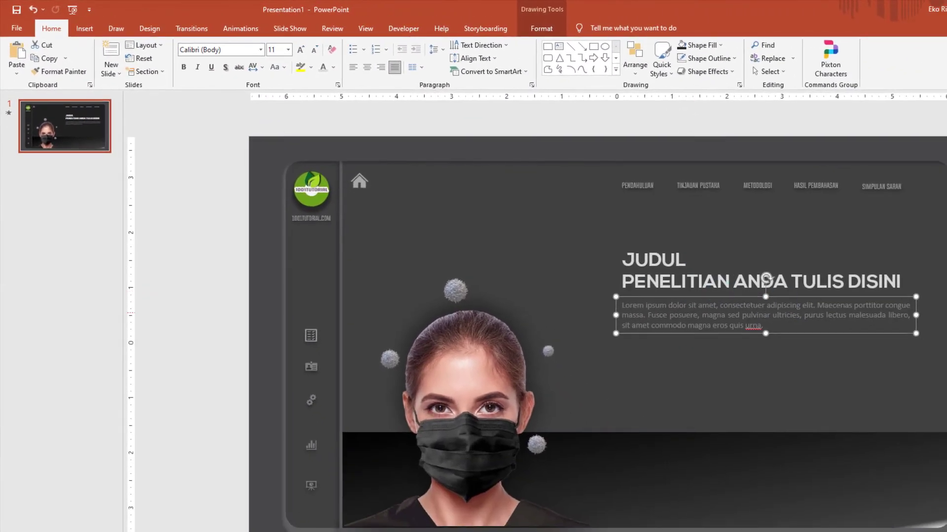
key("Escape")
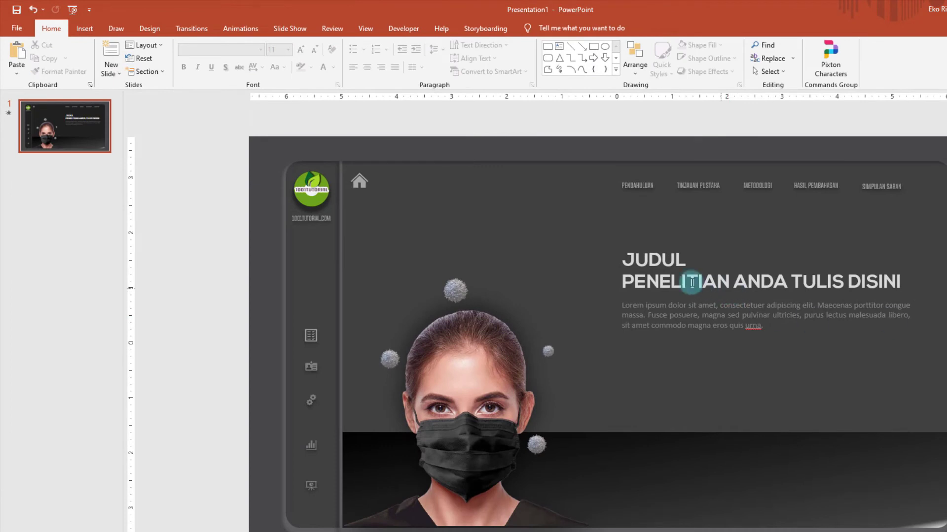
Check the pasted paragraph box, then inspect the DETAIL button on the 163 reference slide.
left_click(658, 320)
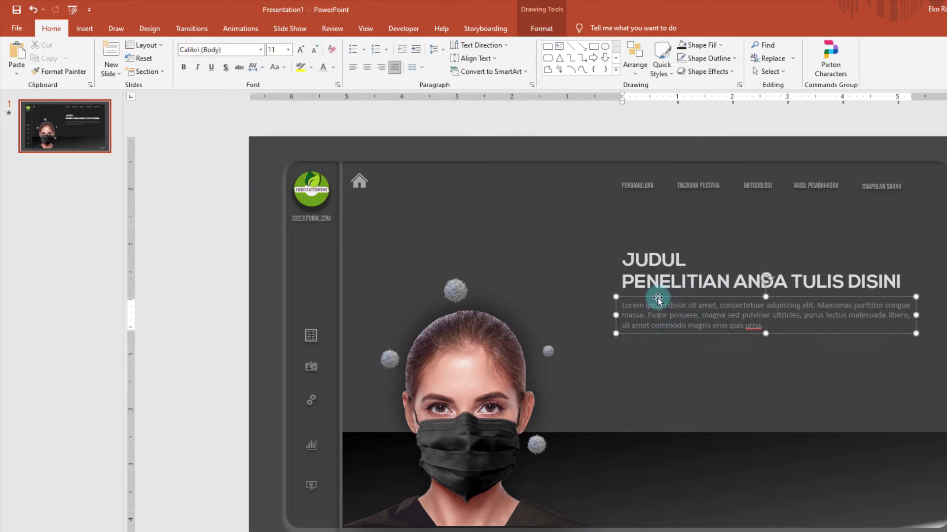
left_click(658, 297)
left_click(593, 474)
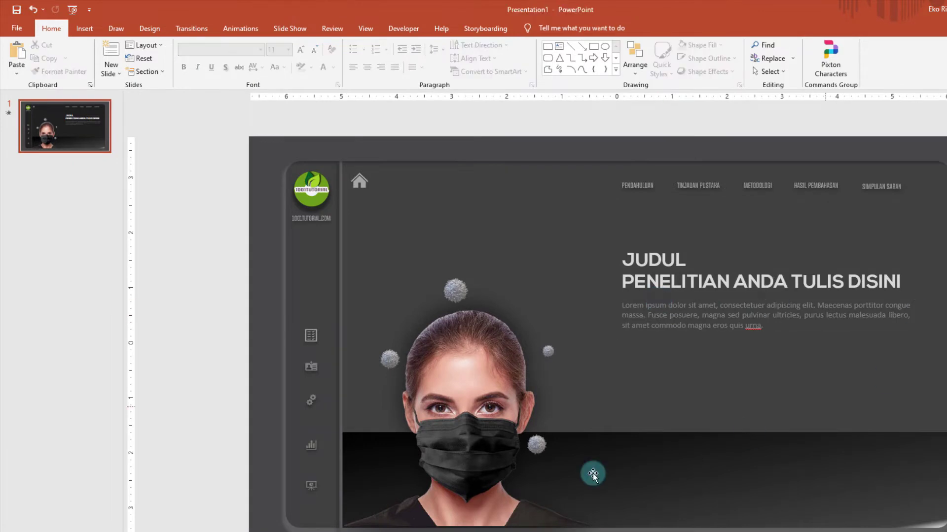
left_click(54, 521)
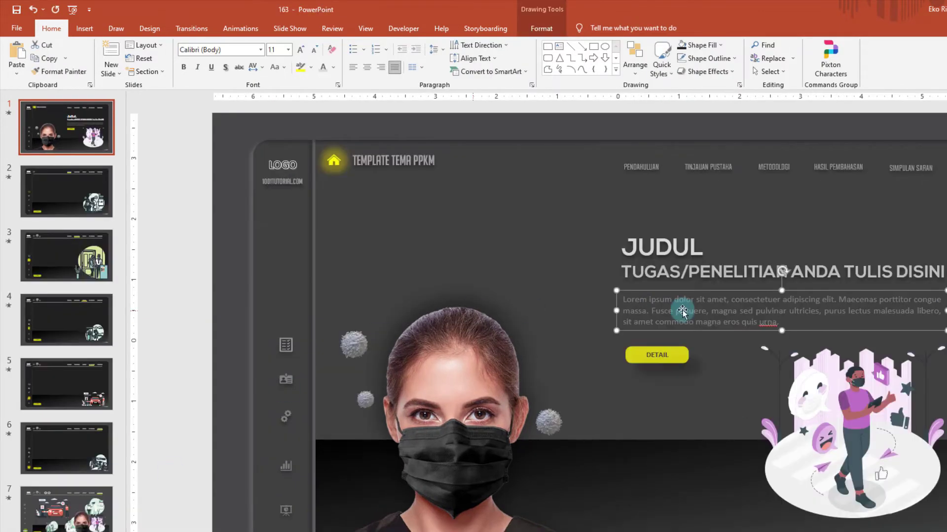
left_click(677, 354)
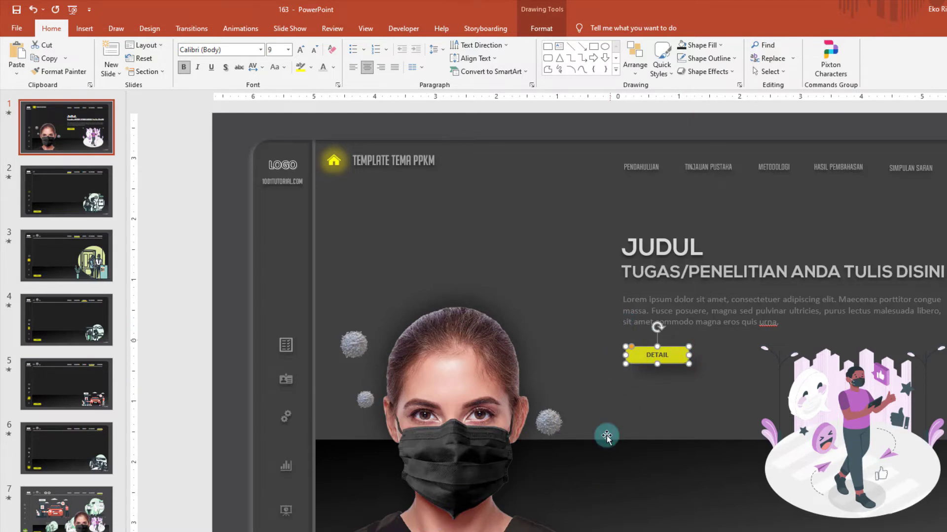
left_click(434, 522)
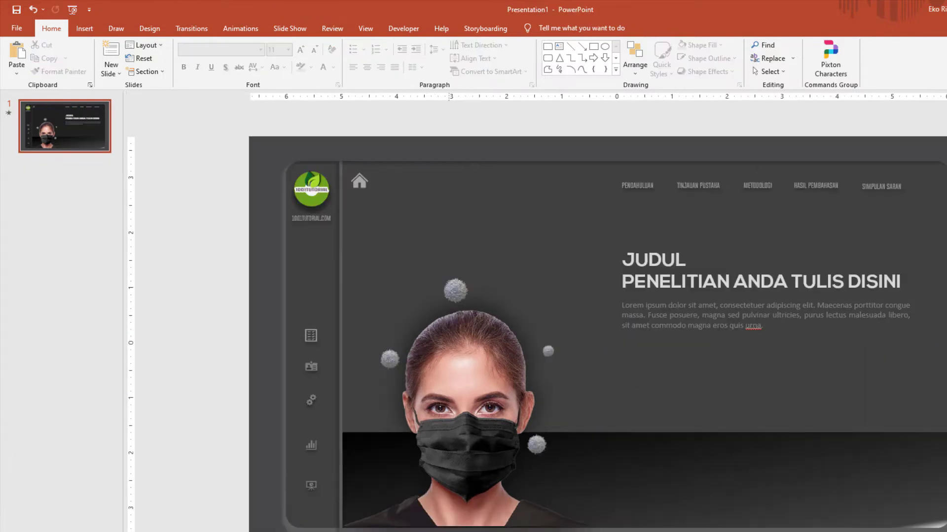
Draw a small rounded rectangle aligned under the lorem paragraph's left edge.
left_click(84, 28)
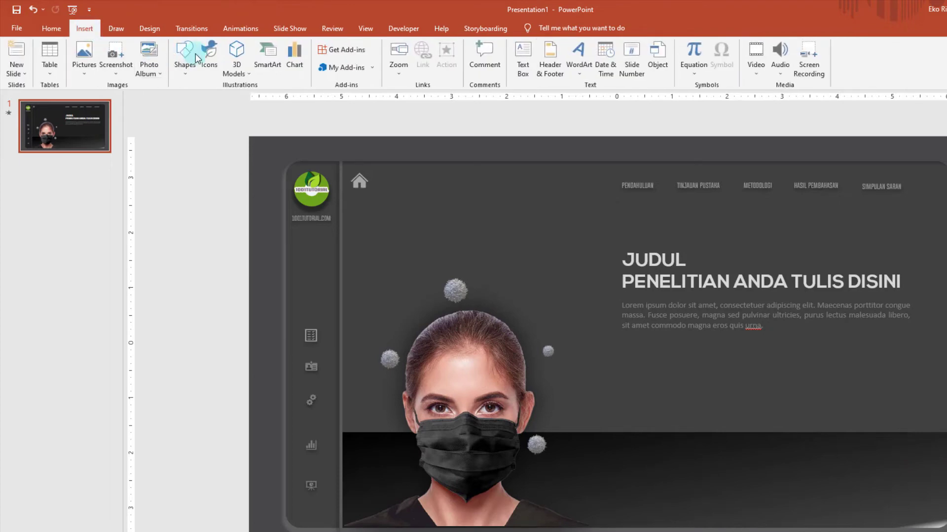
left_click(185, 70)
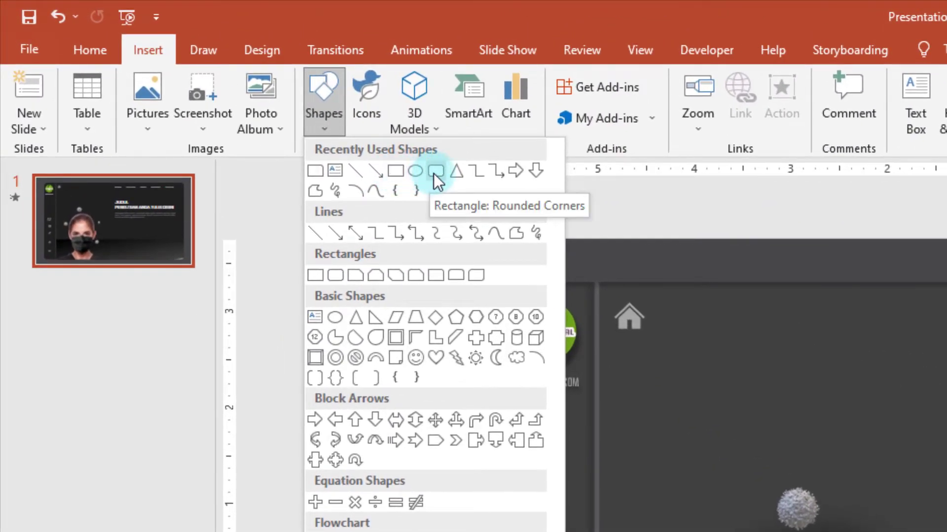
left_click(435, 172)
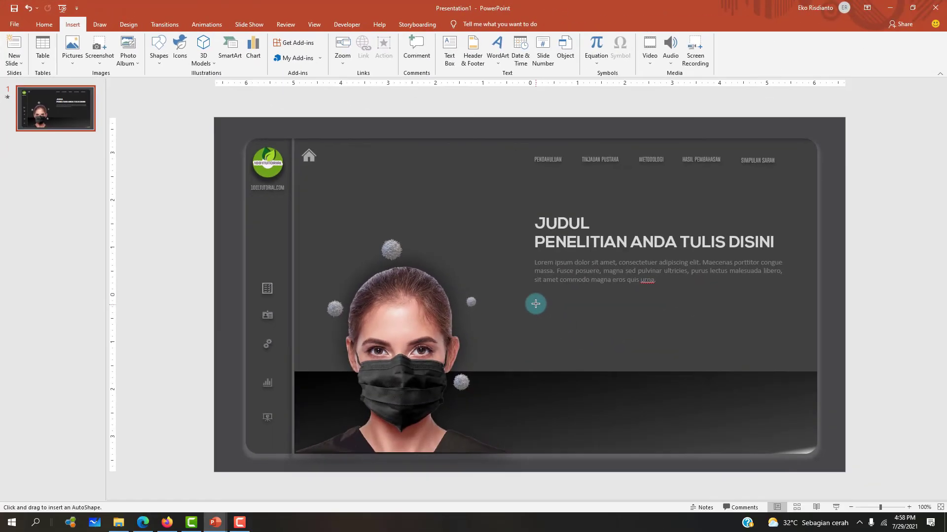
left_click_drag(551, 314, 597, 318)
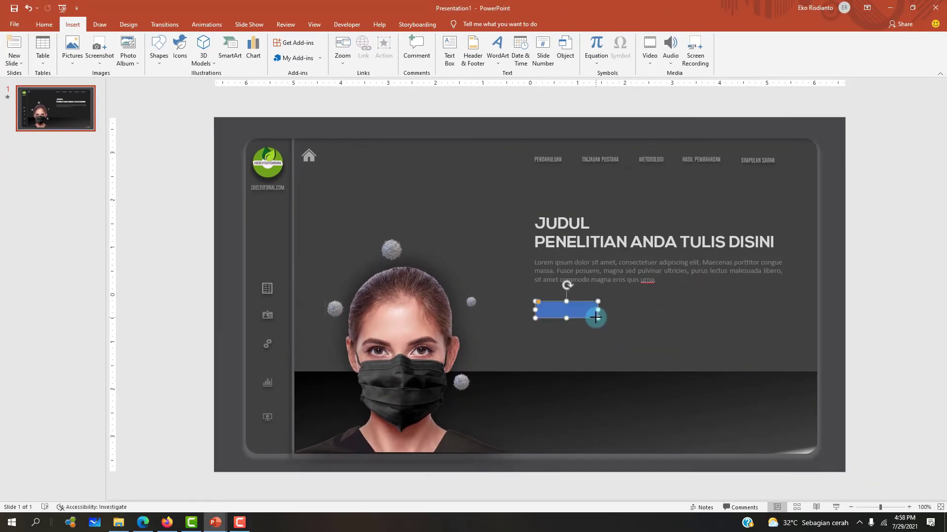
left_click(539, 304)
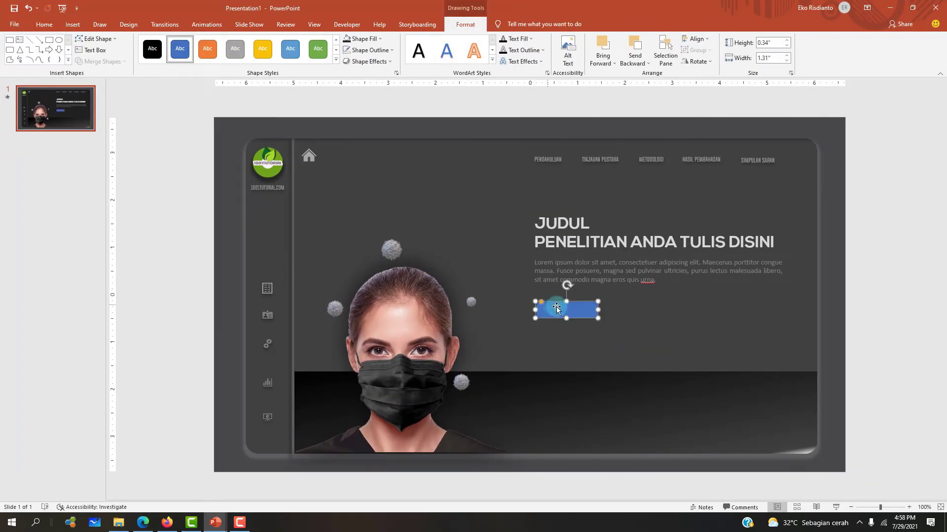
left_click_drag(543, 305, 550, 302)
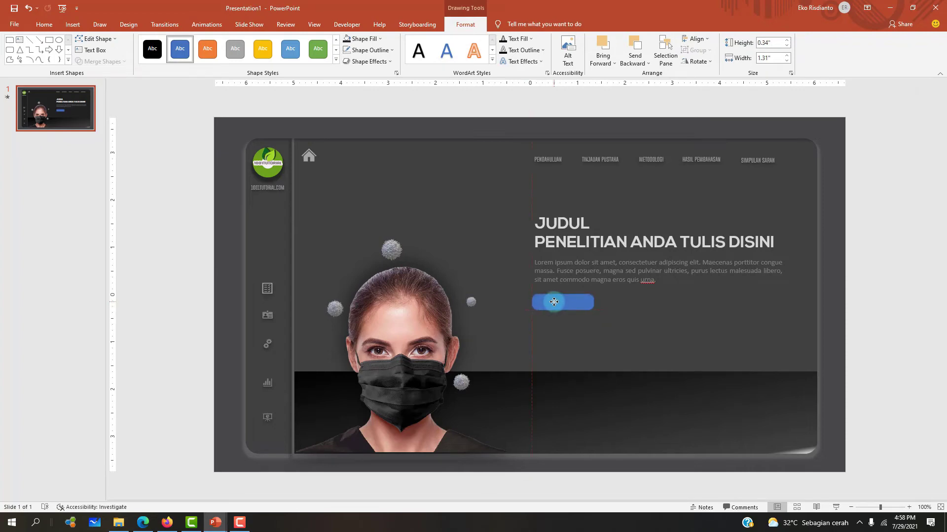
scroll(637, 308, "up", 10, "ctrl")
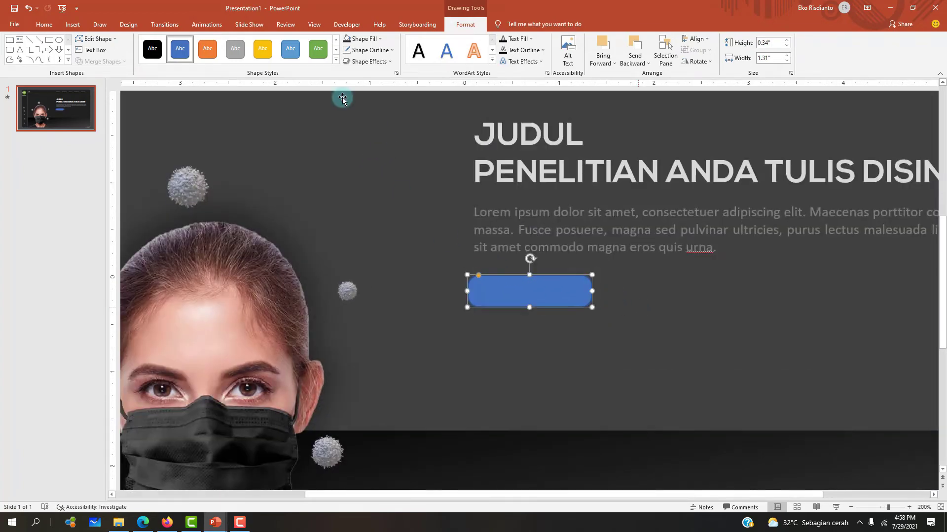
Give the rounded rectangle a yellow fill and no outline.
left_click(364, 39)
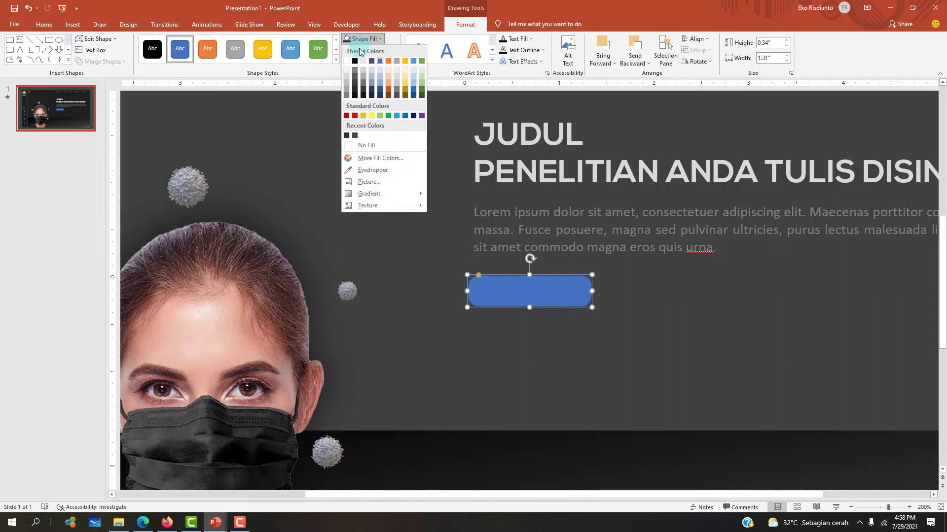
left_click(372, 116)
left_click(368, 49)
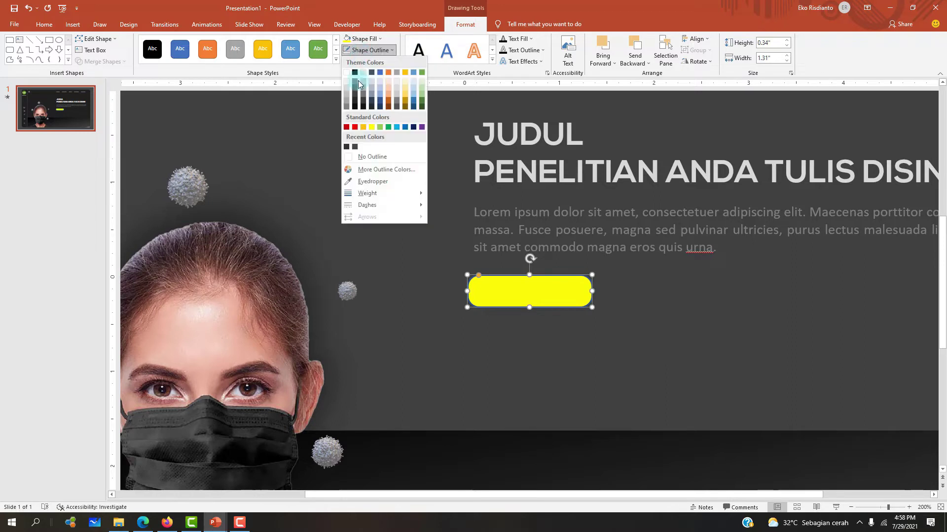
left_click(368, 156)
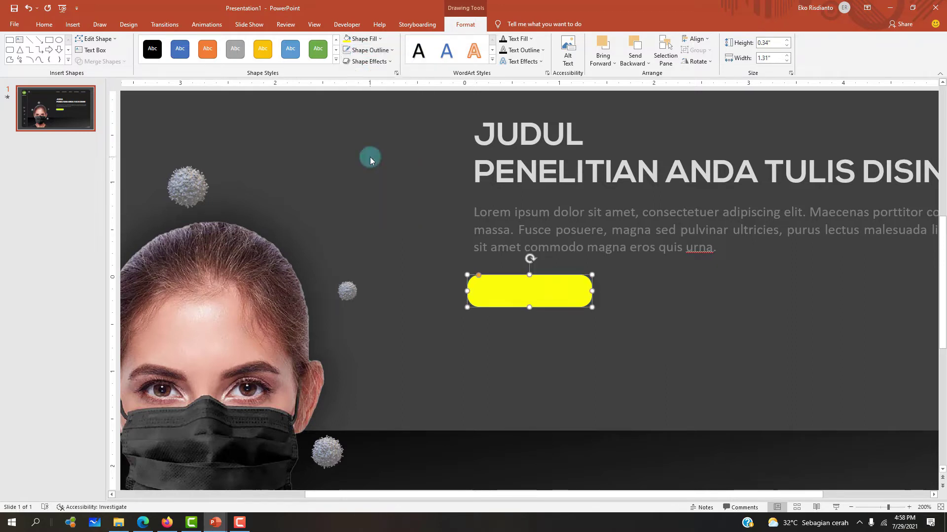
left_click(369, 62)
mouse_move(373, 80)
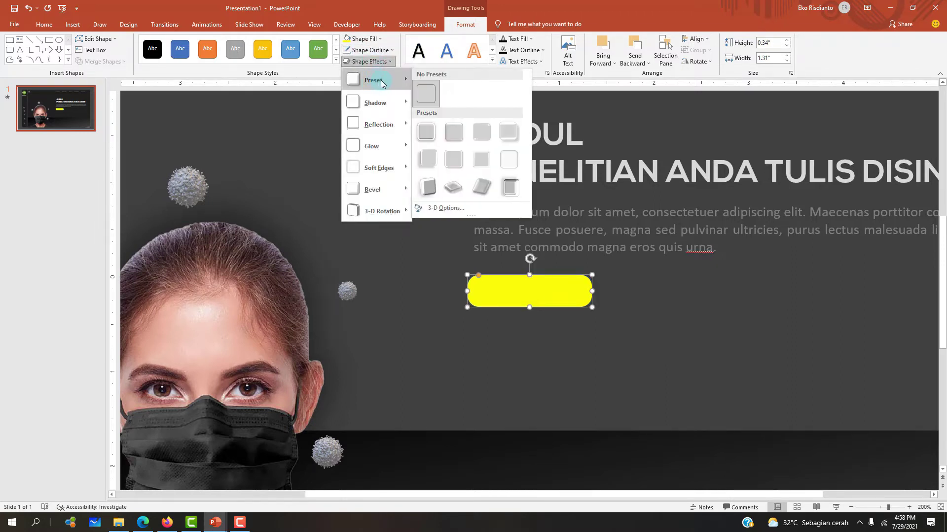
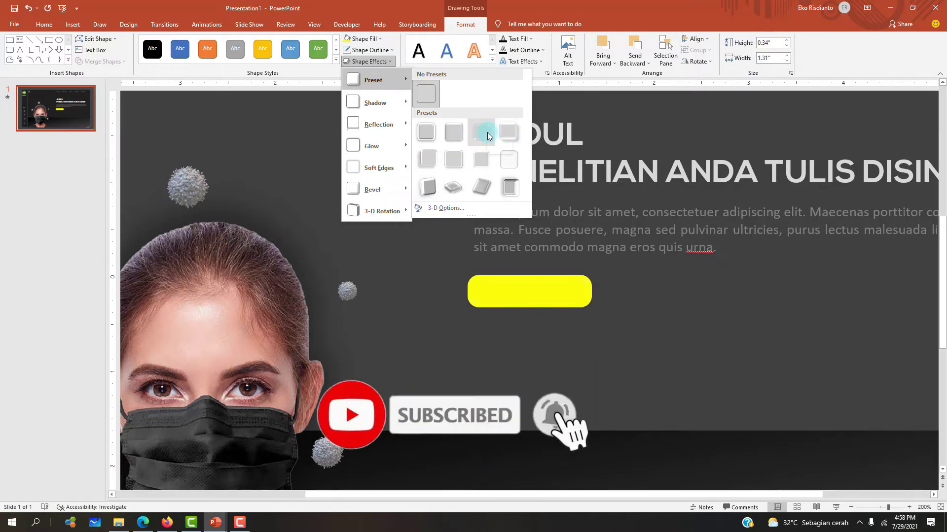
Apply the shaded preset effect to the yellow pill, nudge it right, and select its DETAIL label.
left_click(509, 136)
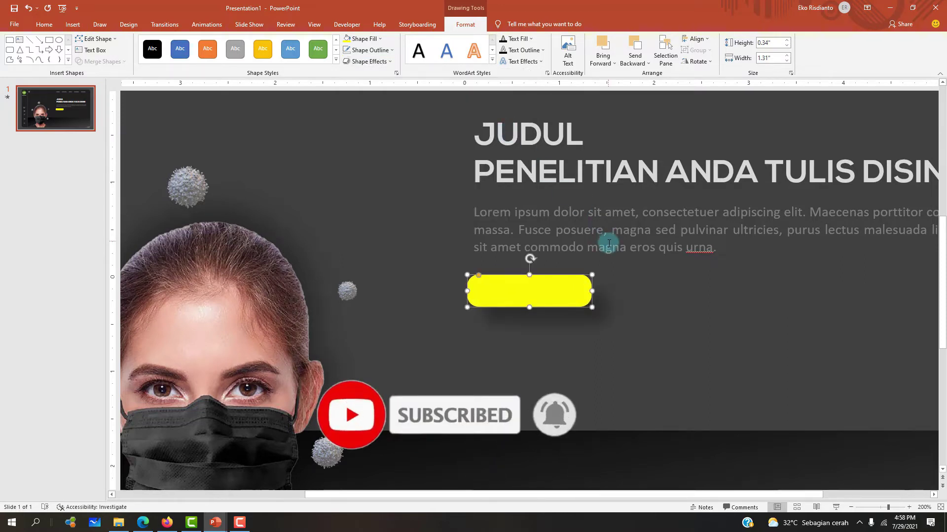
left_click_drag(531, 287, 538, 286)
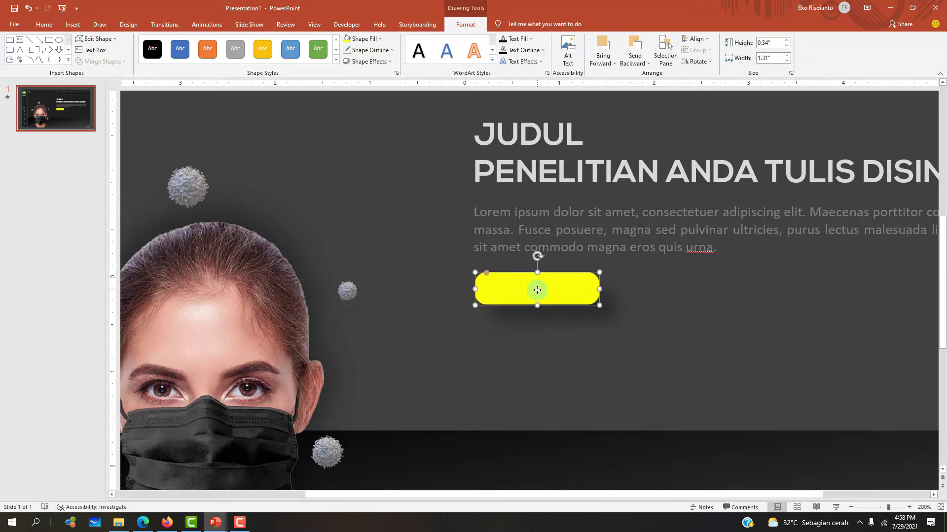
left_click(537, 291)
type("DETAIL")
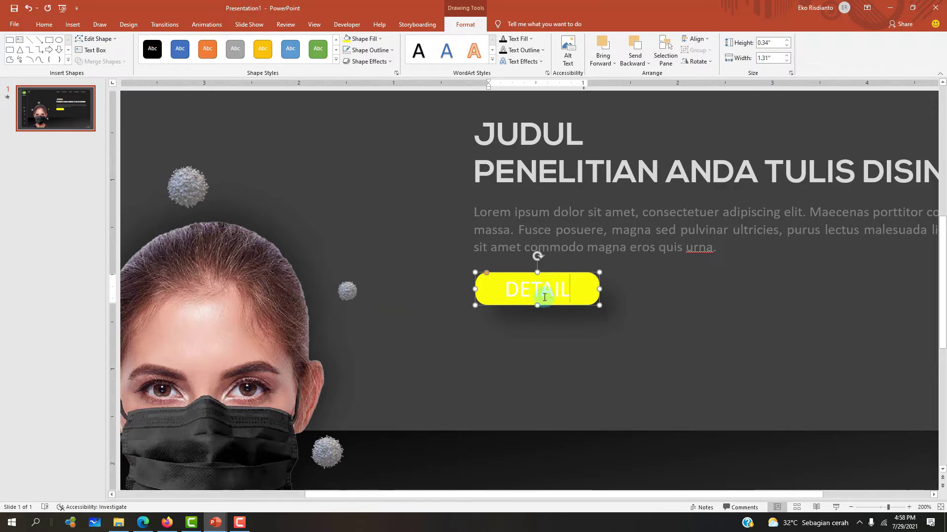
double_click(544, 295)
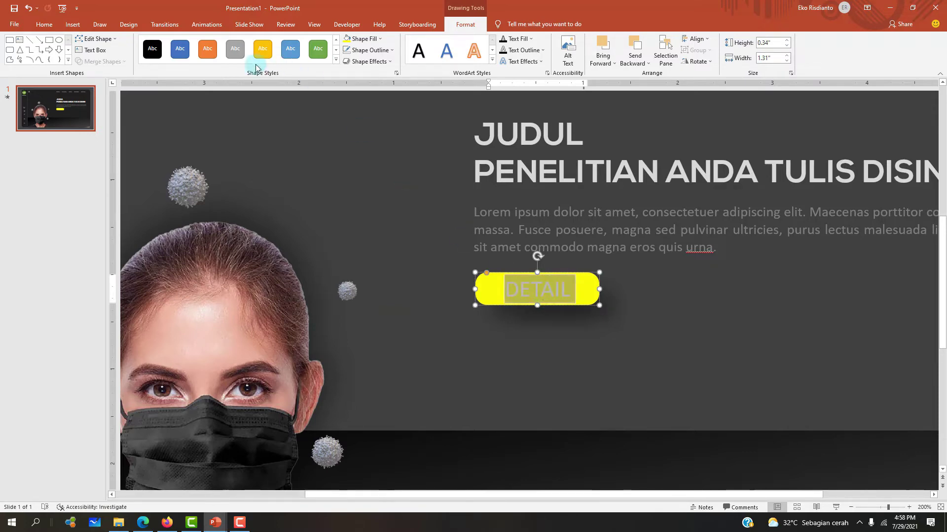
Make the DETAIL label dark gray and shrink it to 11 pt.
left_click(40, 27)
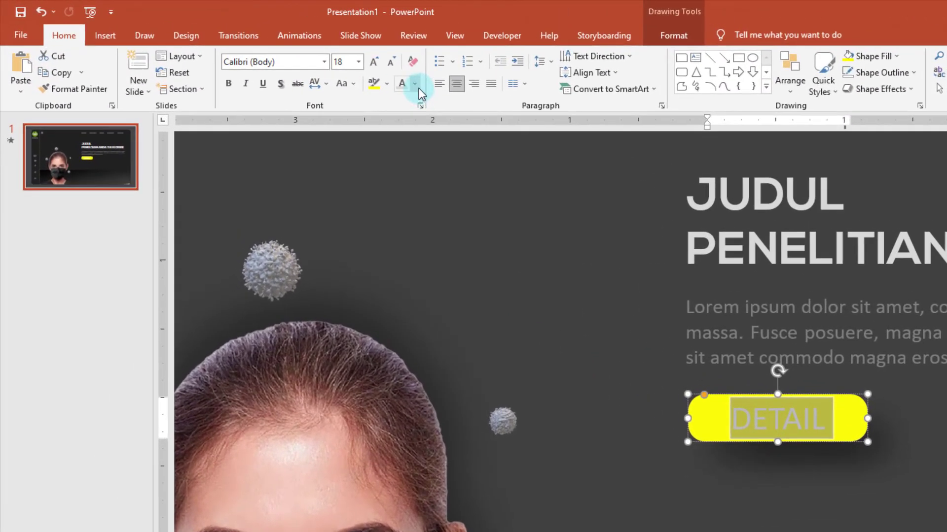
left_click(416, 85)
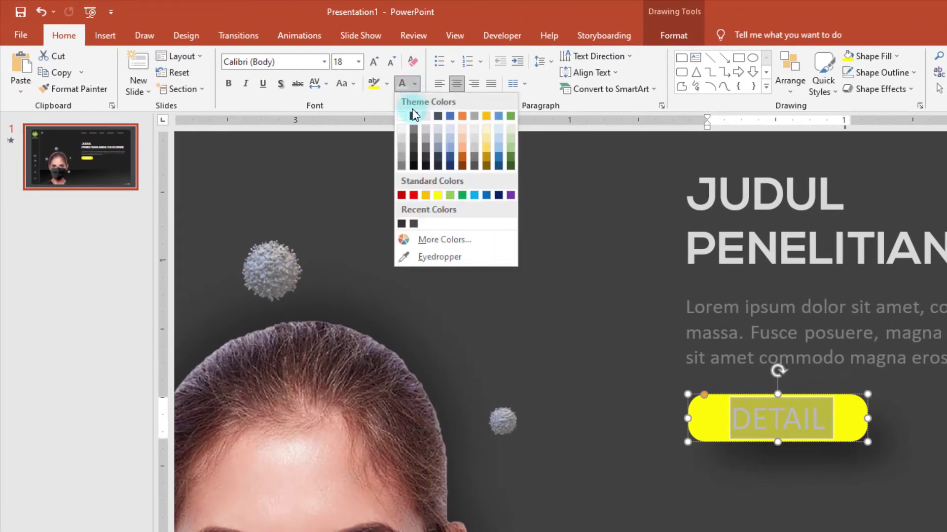
left_click(416, 149)
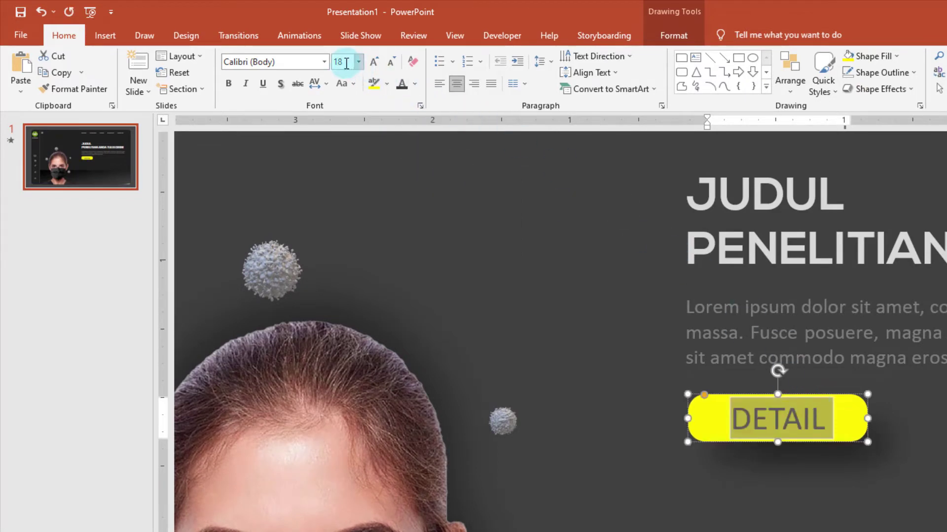
left_click(388, 65)
left_click(389, 65)
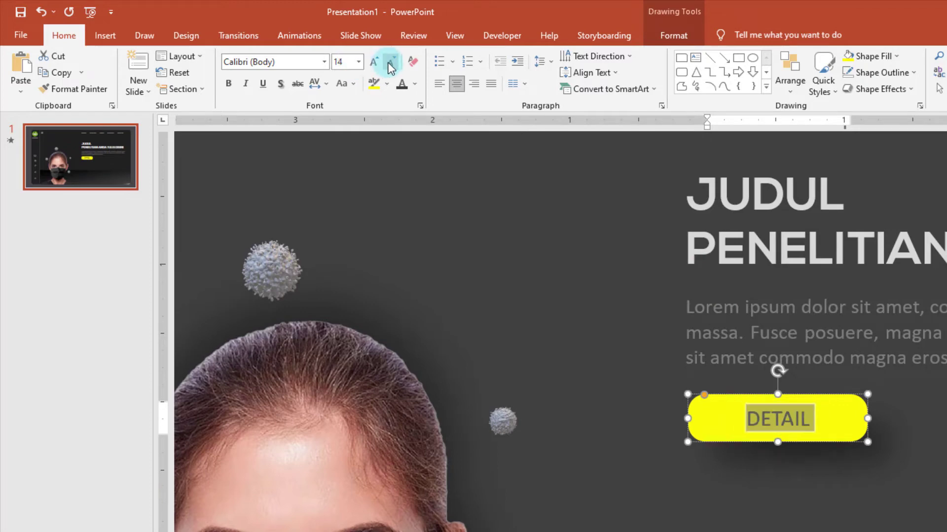
left_click(391, 67)
scroll(418, 84, "down", 3)
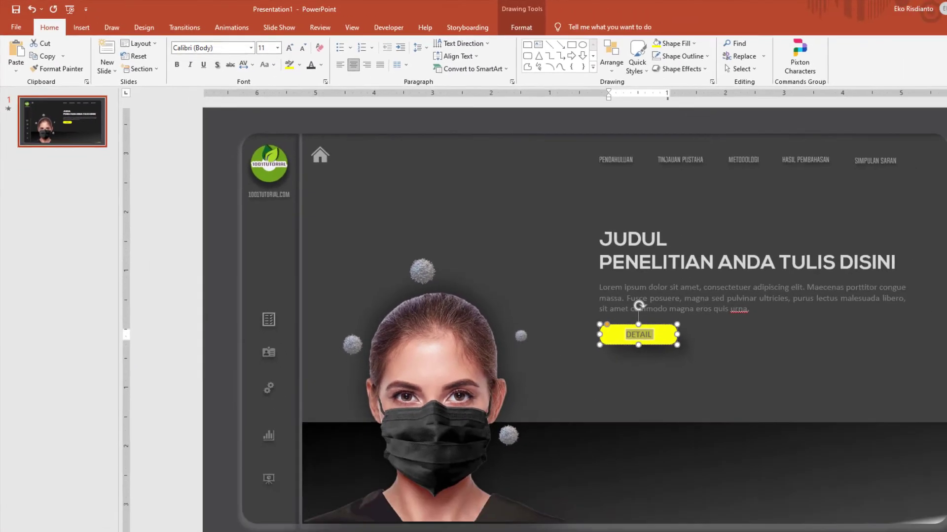
Nudge the DETAIL button slightly lower on the slide.
left_click(562, 327)
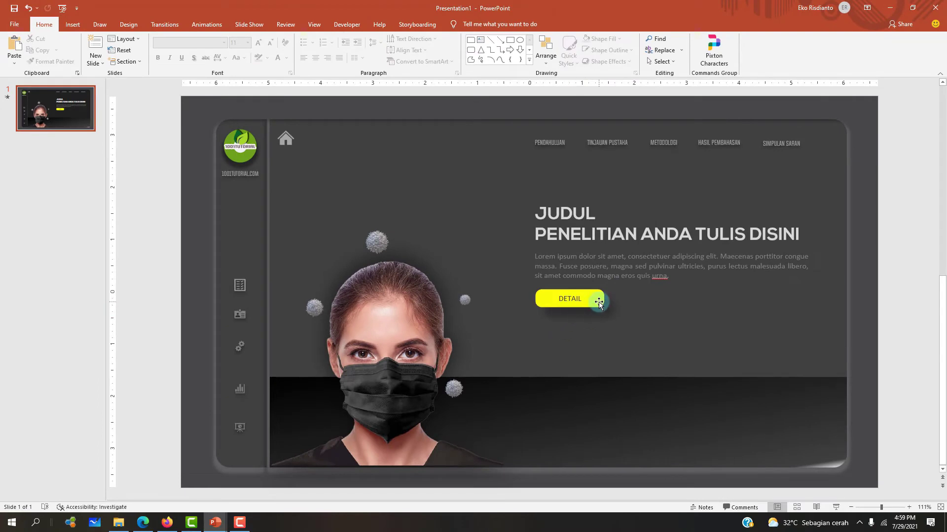
left_click_drag(599, 302, 598, 304)
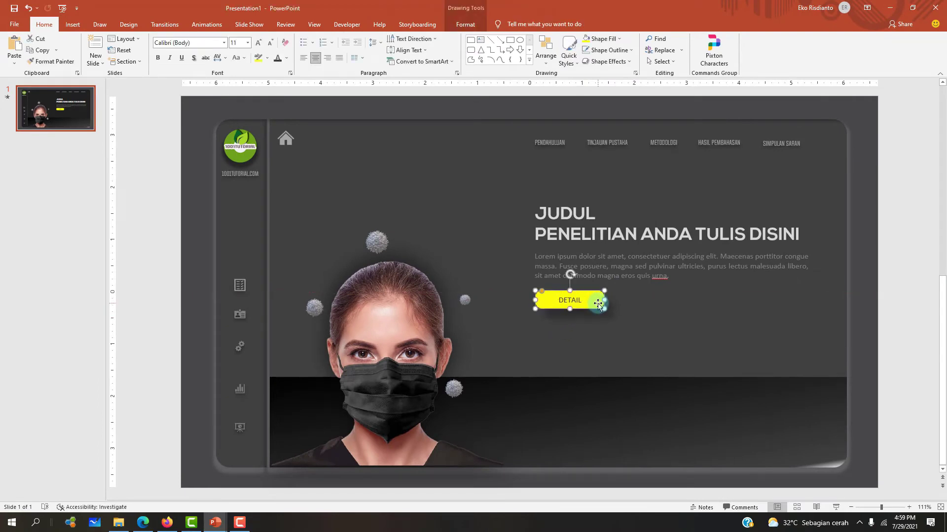
left_click(903, 341)
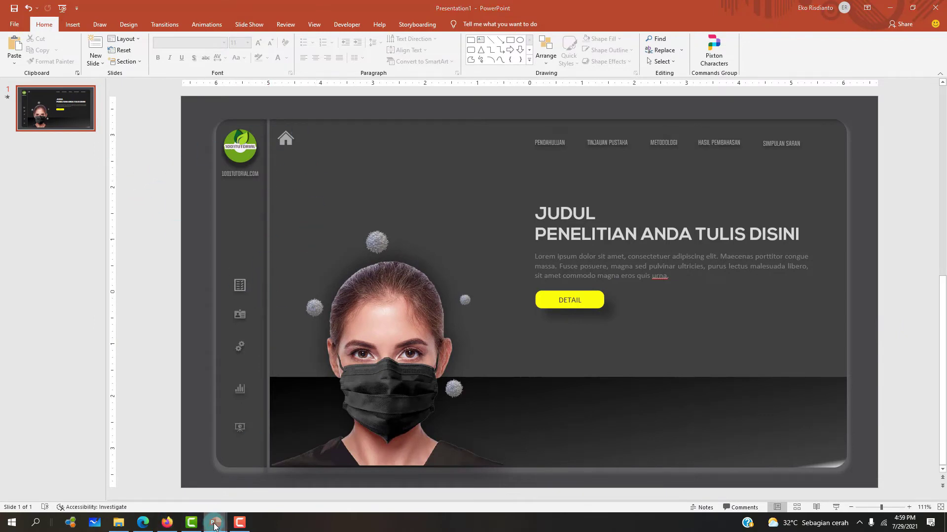
Inspect the glowing home icon in the 163 deck, then select Presentation1's home icon.
mouse_move(215, 522)
left_click(71, 484)
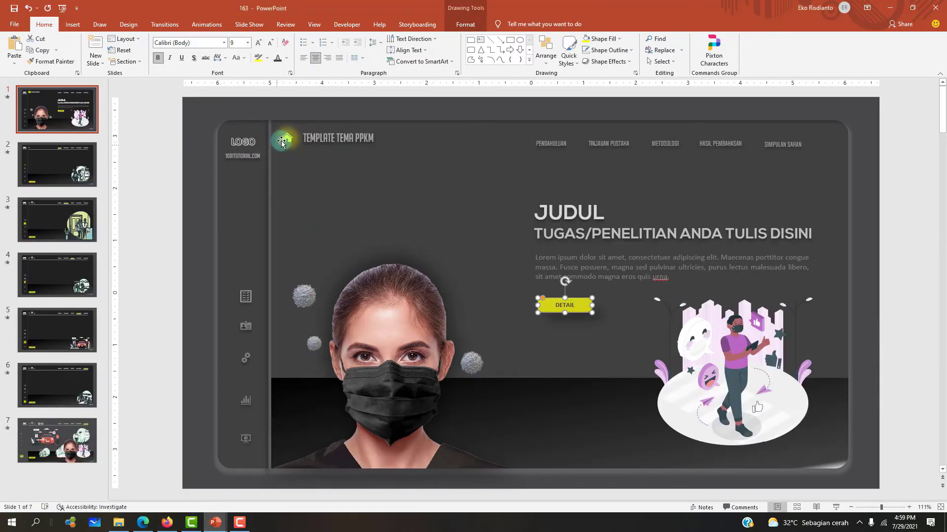
left_click(897, 308)
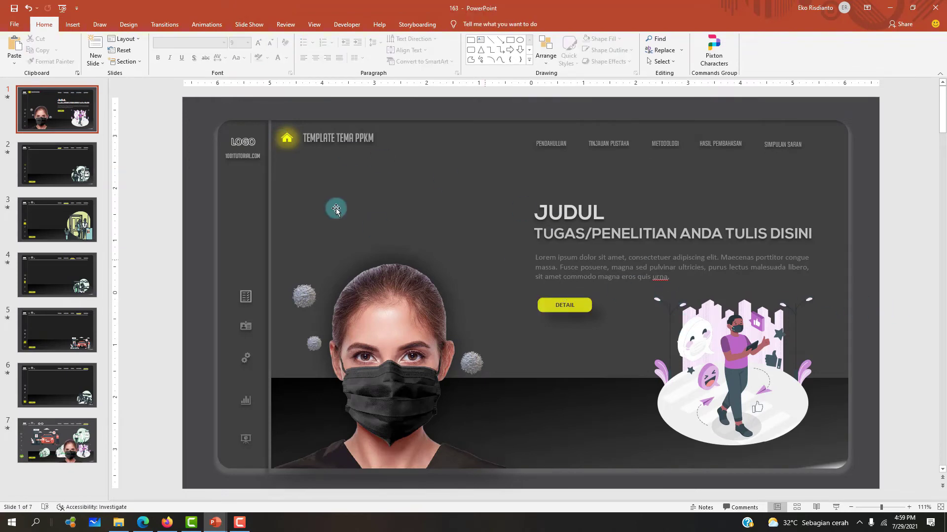
left_click(286, 138)
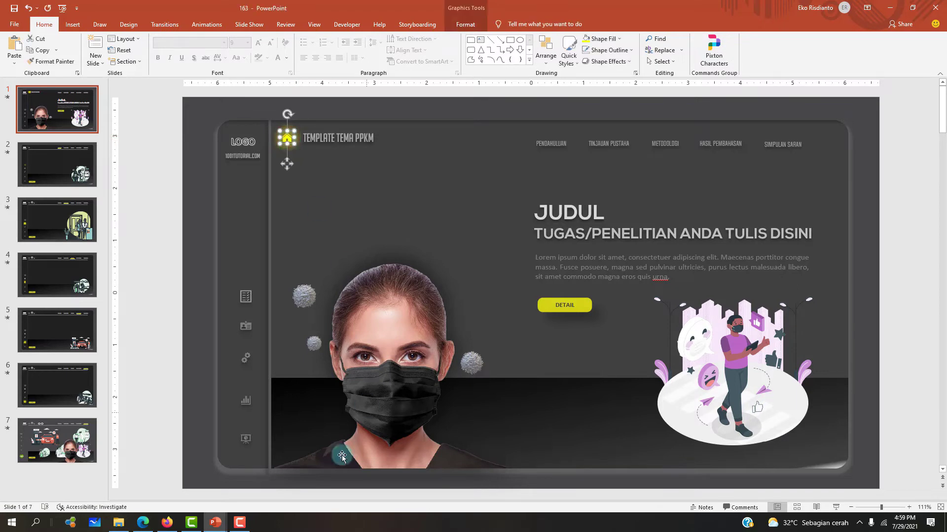
mouse_move(215, 523)
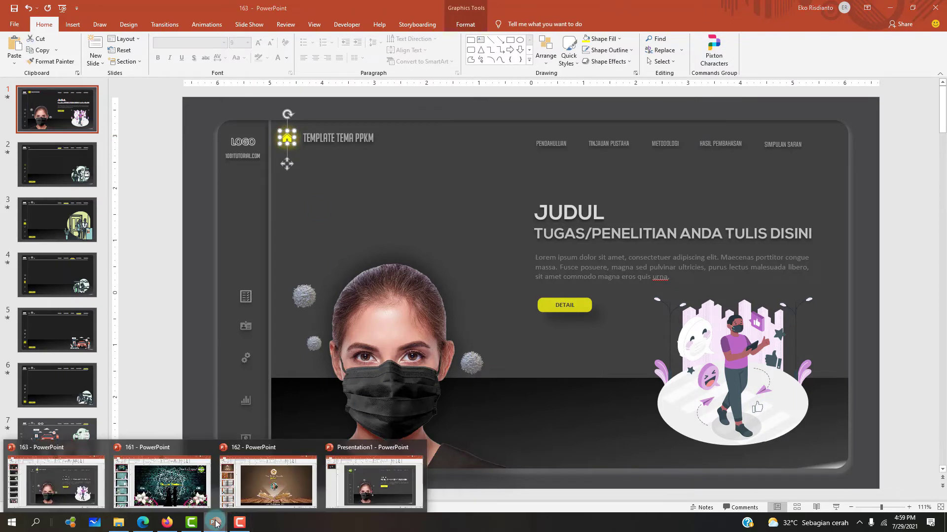
left_click(391, 475)
left_click(288, 139)
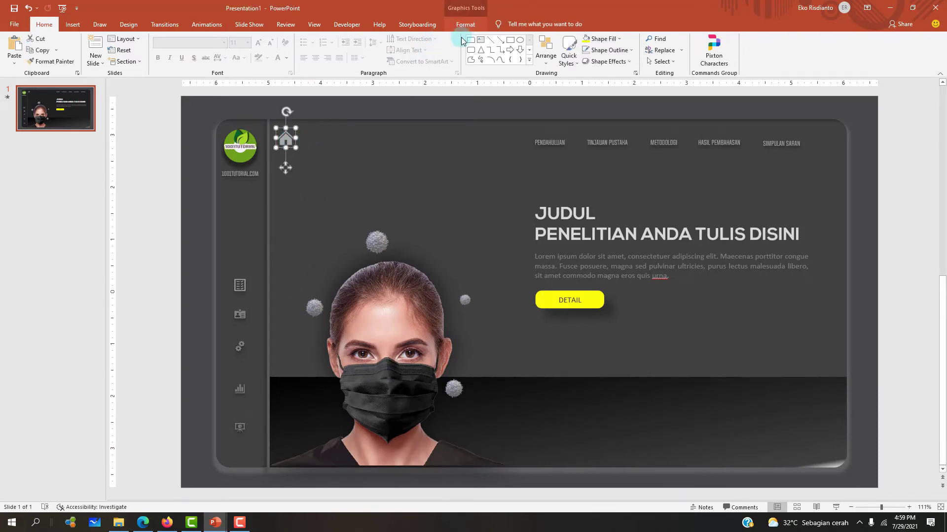
left_click(293, 144)
left_click(472, 27)
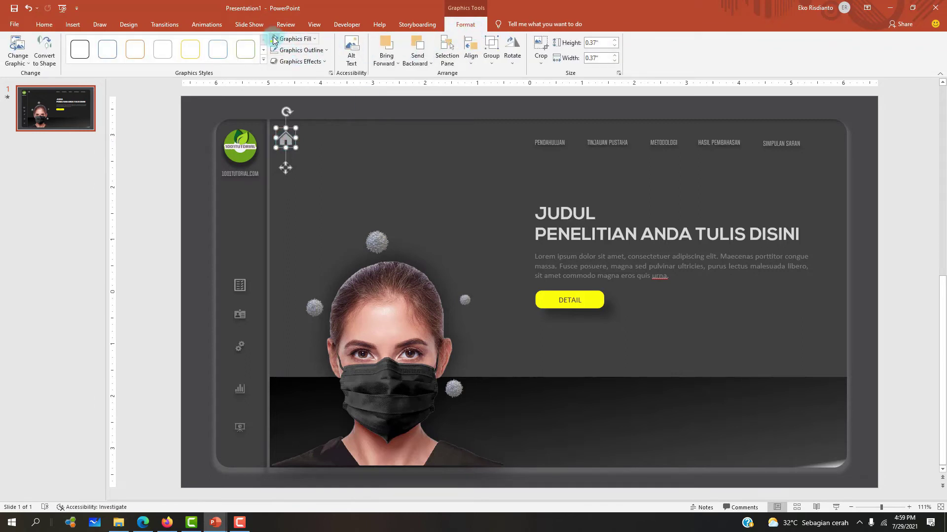
Open the home icon's Format Graphic effects and expand its Glow settings.
right_click(286, 141)
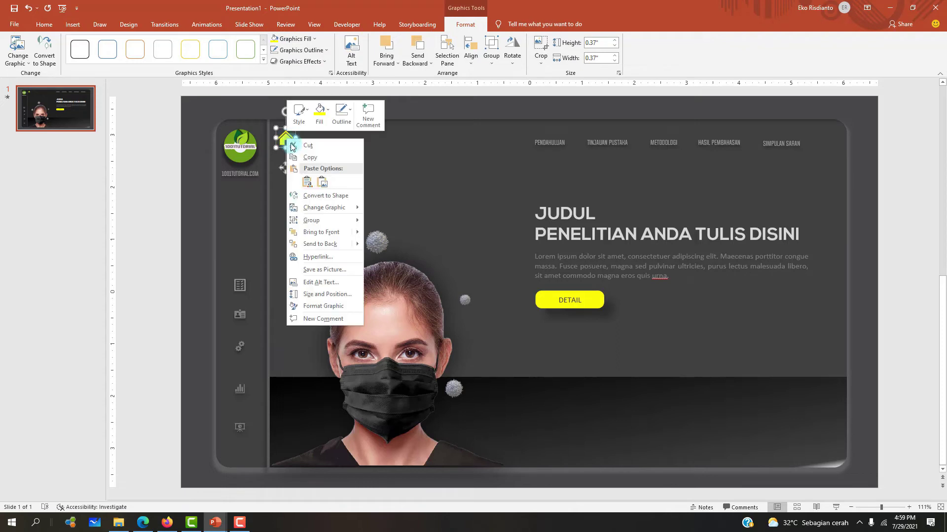
left_click(324, 308)
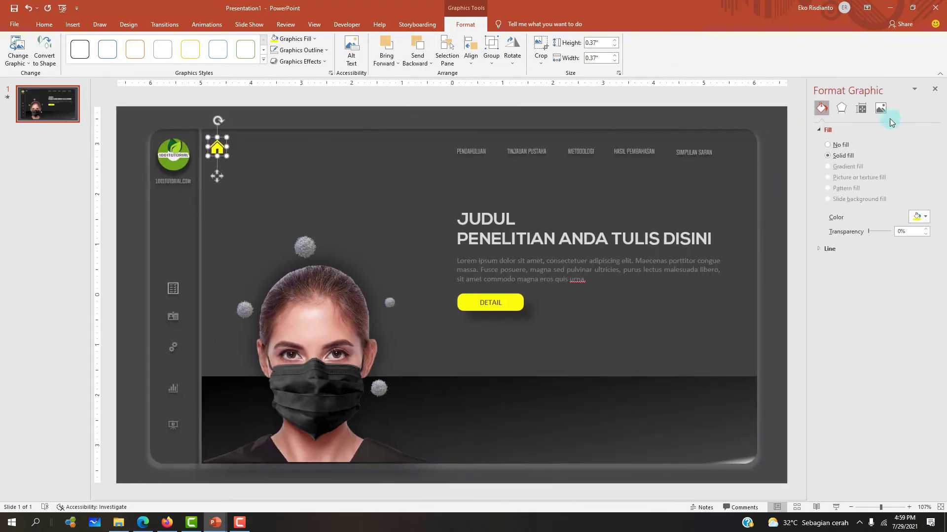
left_click(841, 112)
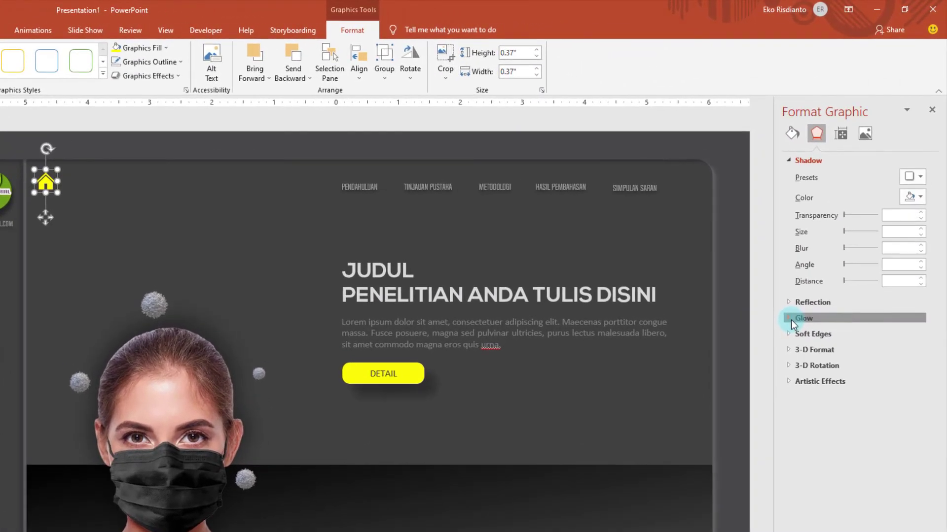
left_click(820, 259)
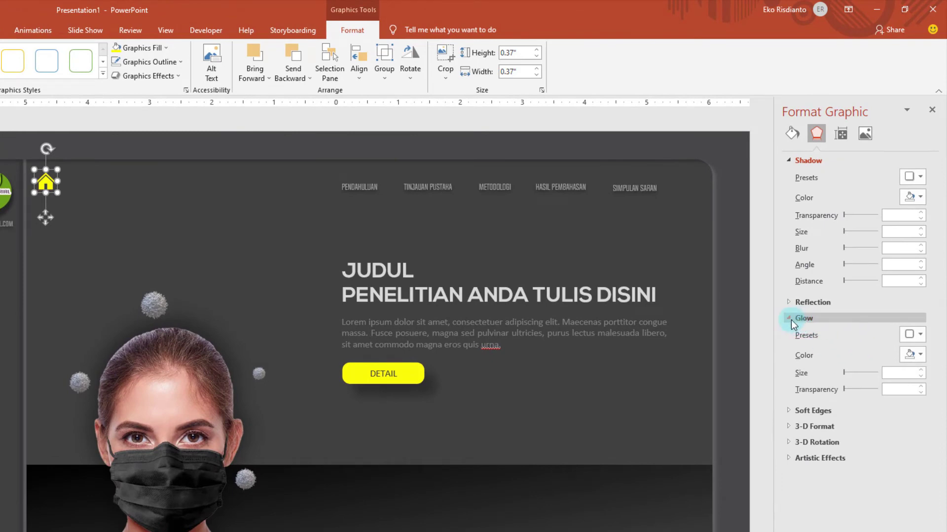
left_click(931, 110)
Apply a soft yellow glow preset (18 pt, 60% transparency) to the house icon.
right_click(133, 170)
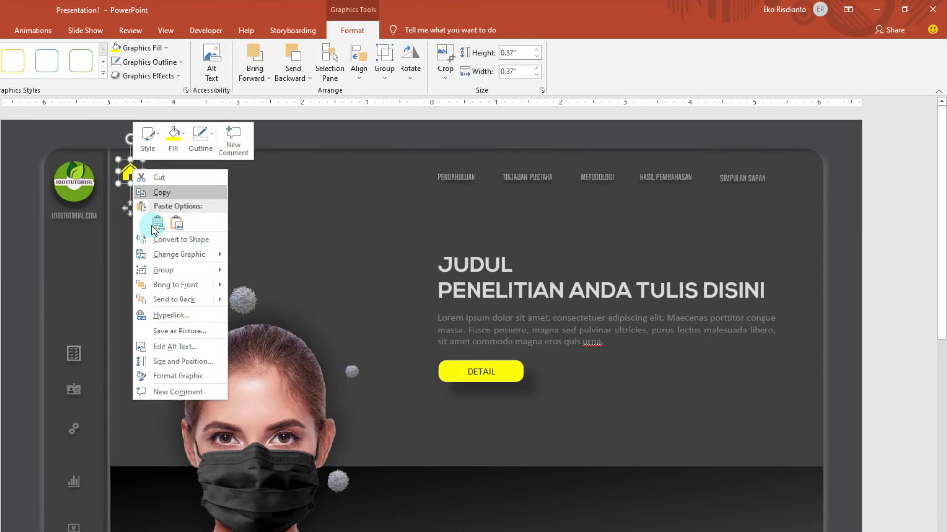
left_click(177, 376)
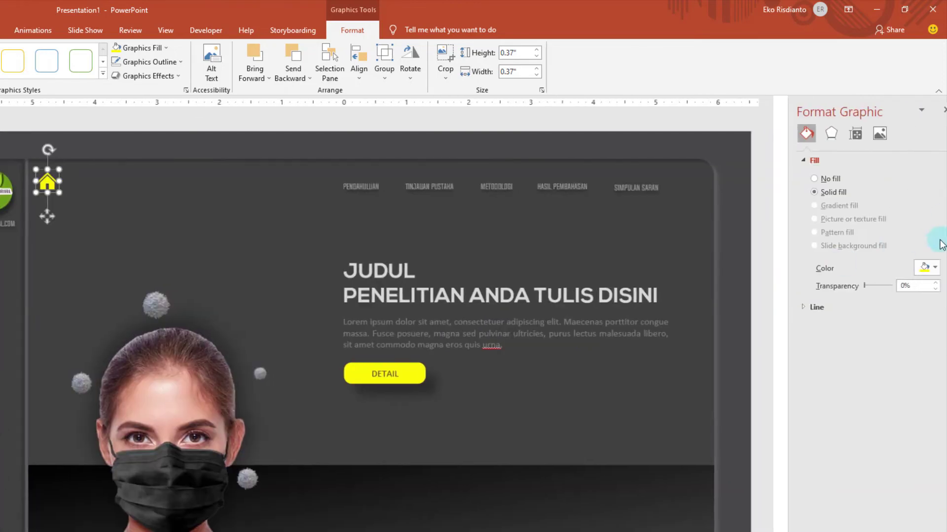
left_click(822, 138)
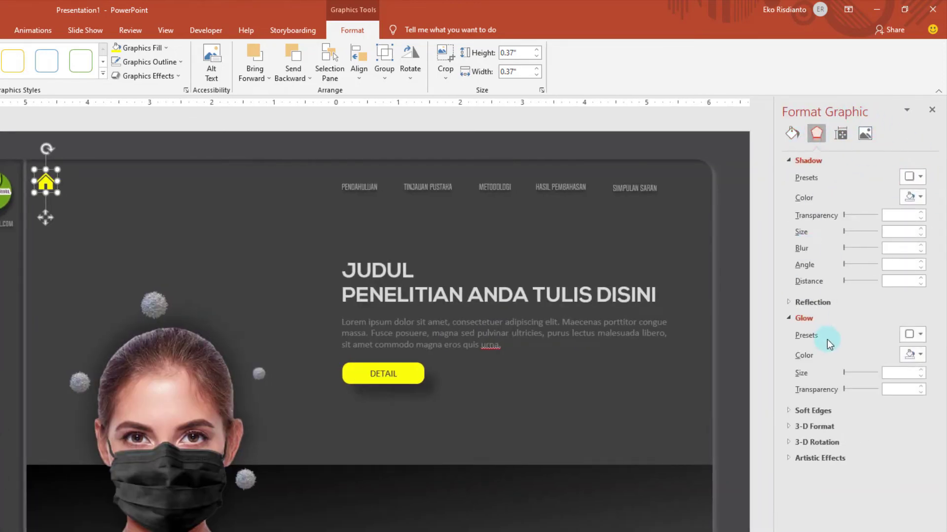
left_click(916, 340)
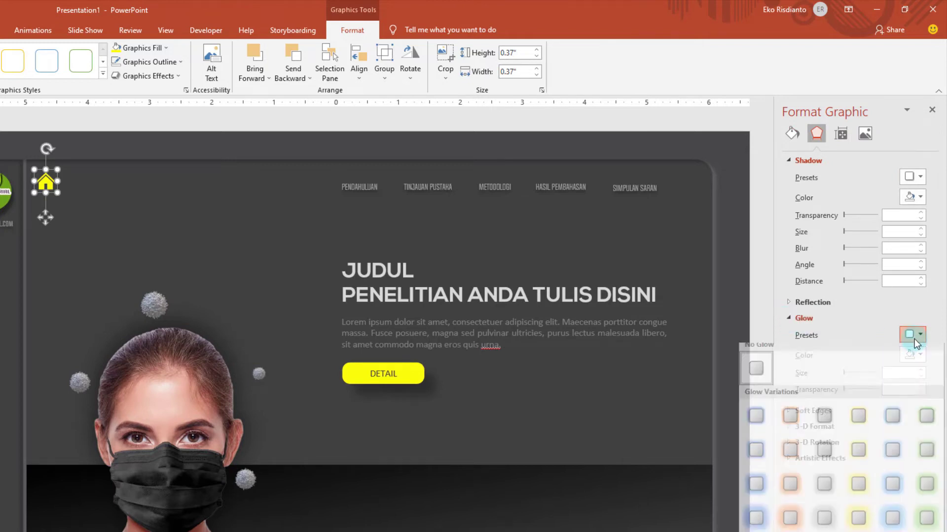
left_click(858, 524)
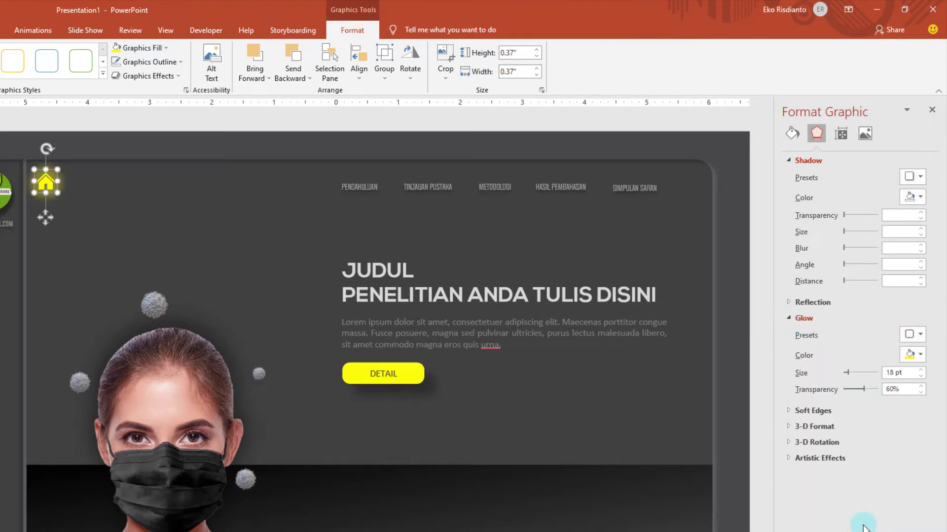
left_click(93, 127)
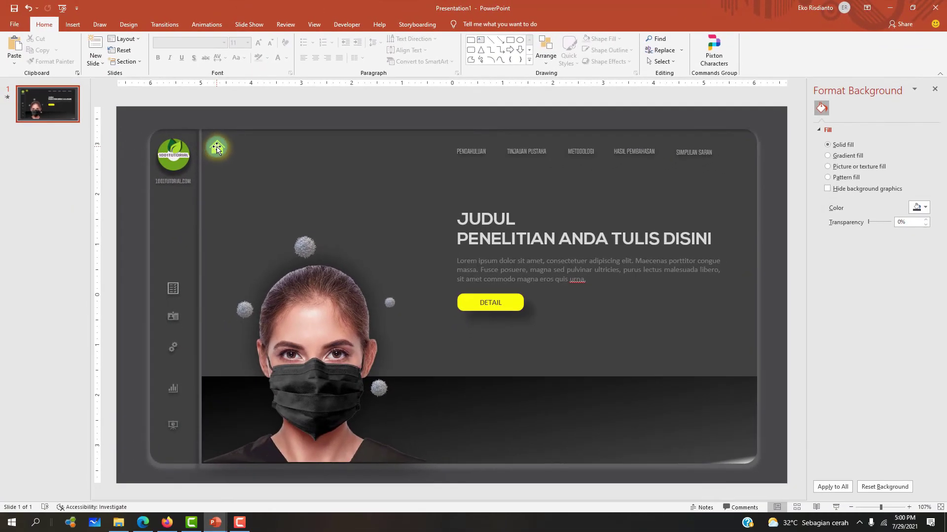
left_click(217, 148)
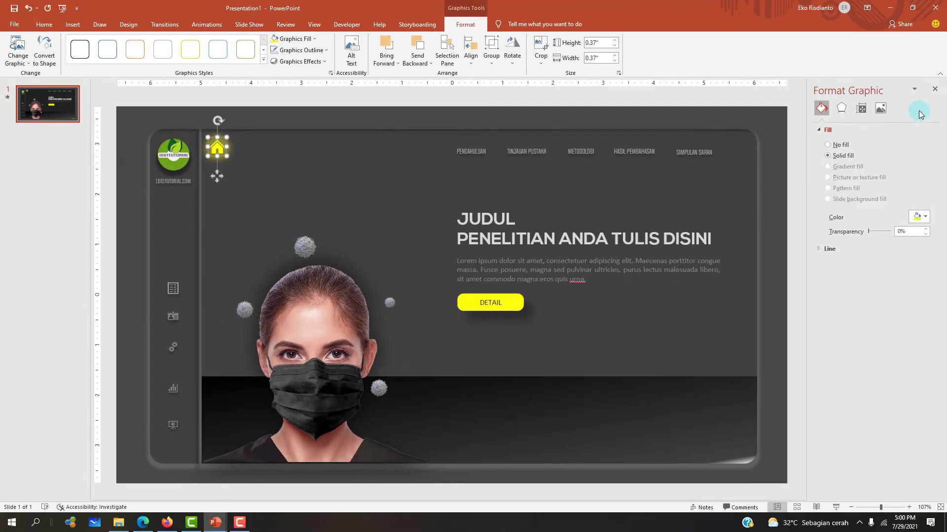
left_click(935, 92)
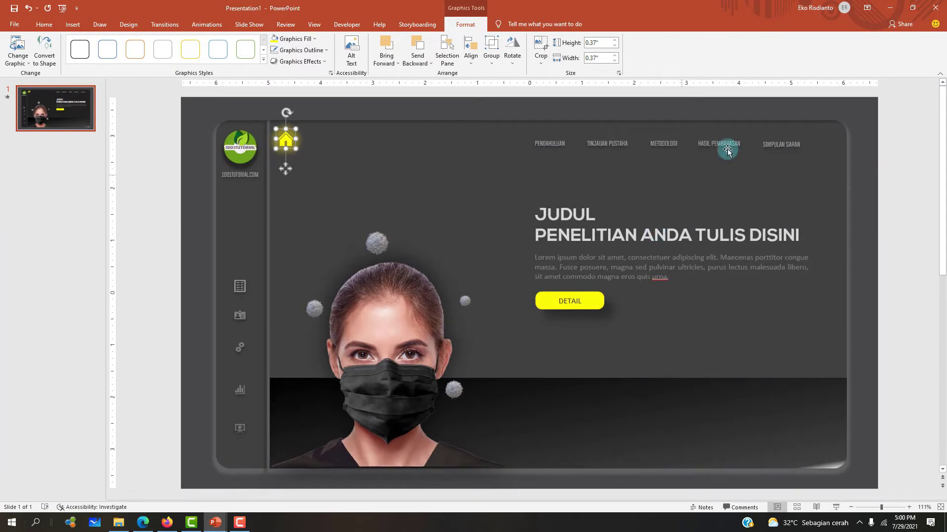
left_click(910, 146)
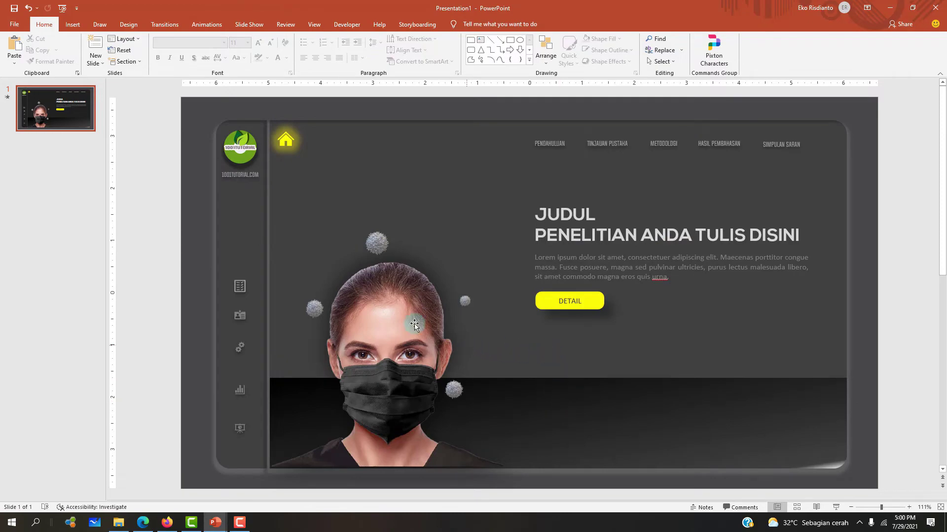
left_click(214, 523)
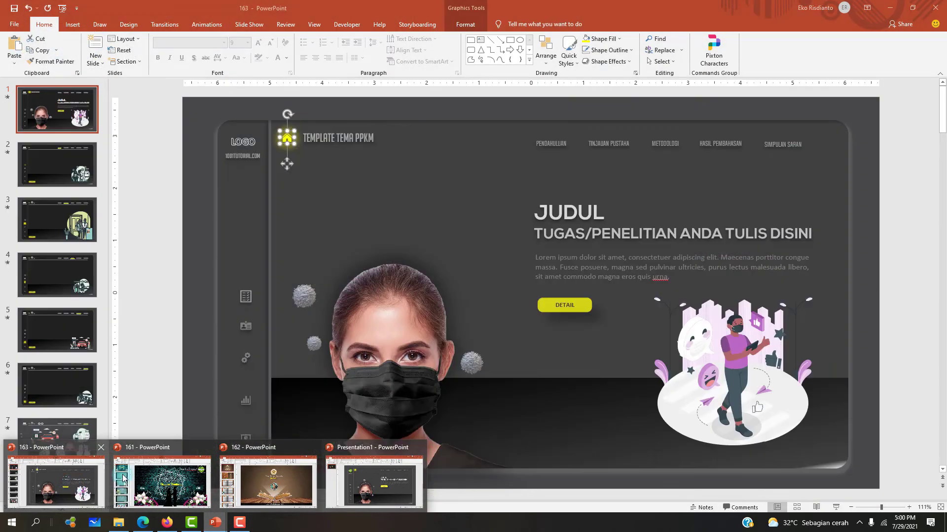
left_click(41, 449)
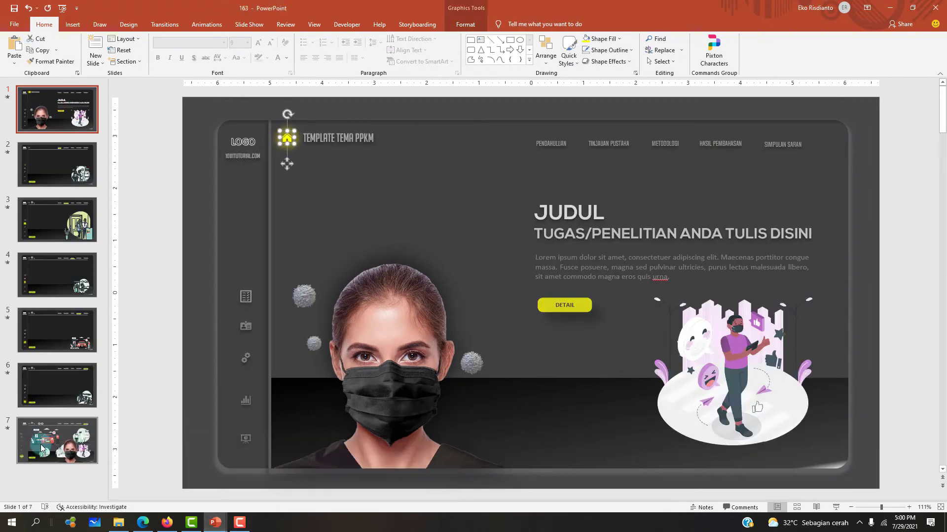
left_click(58, 447)
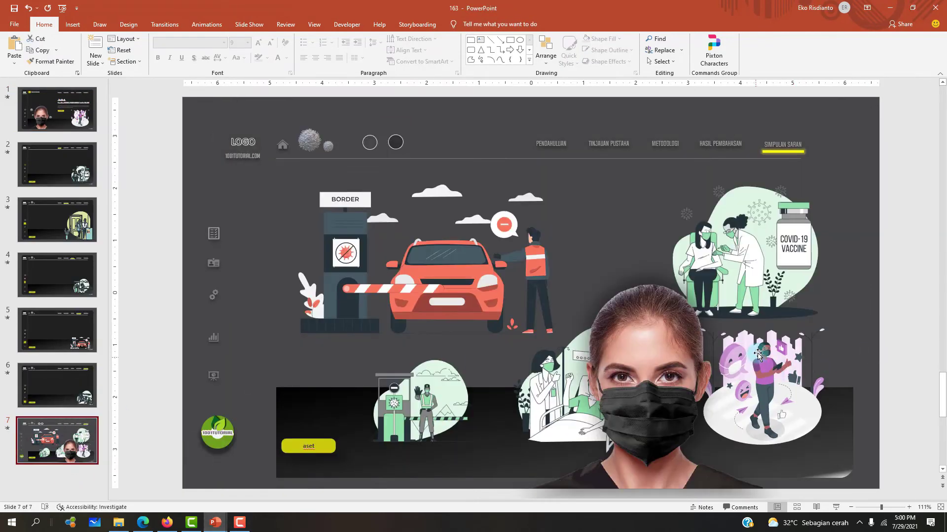
left_click(771, 389)
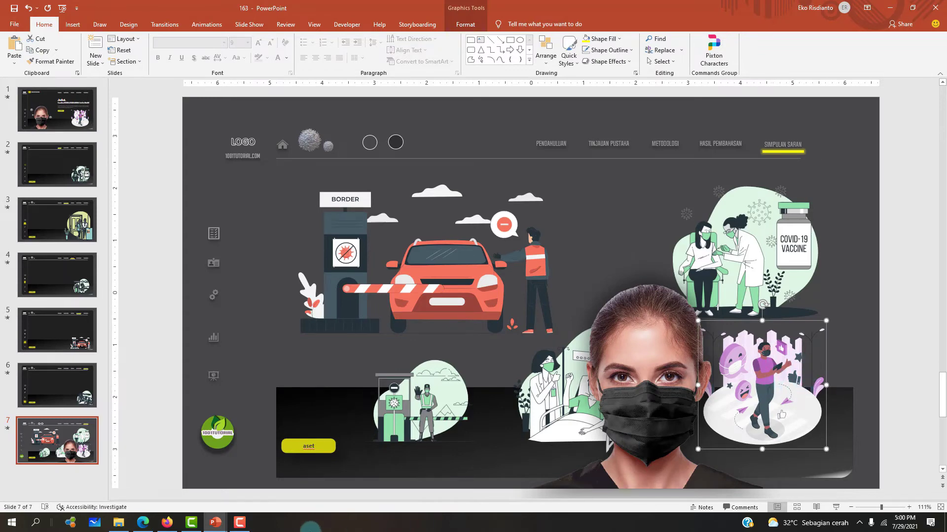
mouse_move(215, 522)
left_click(405, 481)
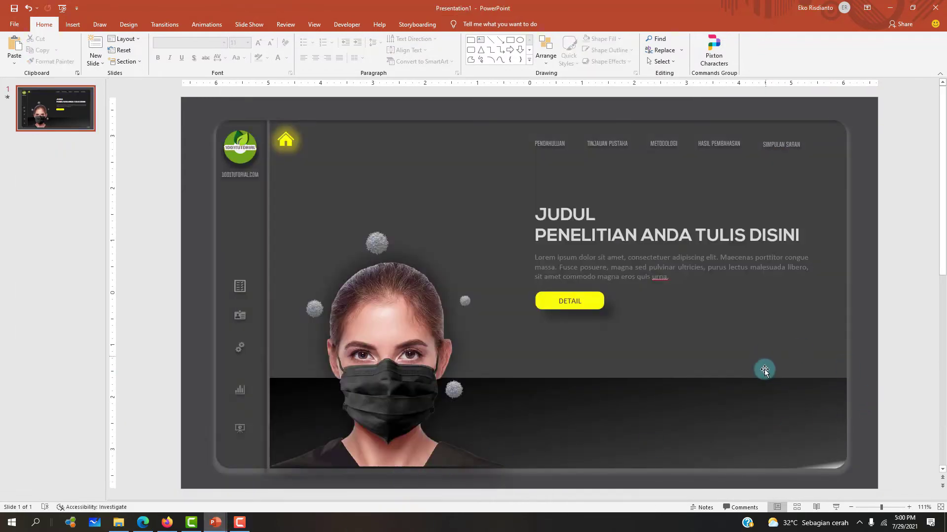
Paste the person-with-phone illustration, enlarge it, and position it at the lower right.
key("ctrl+v")
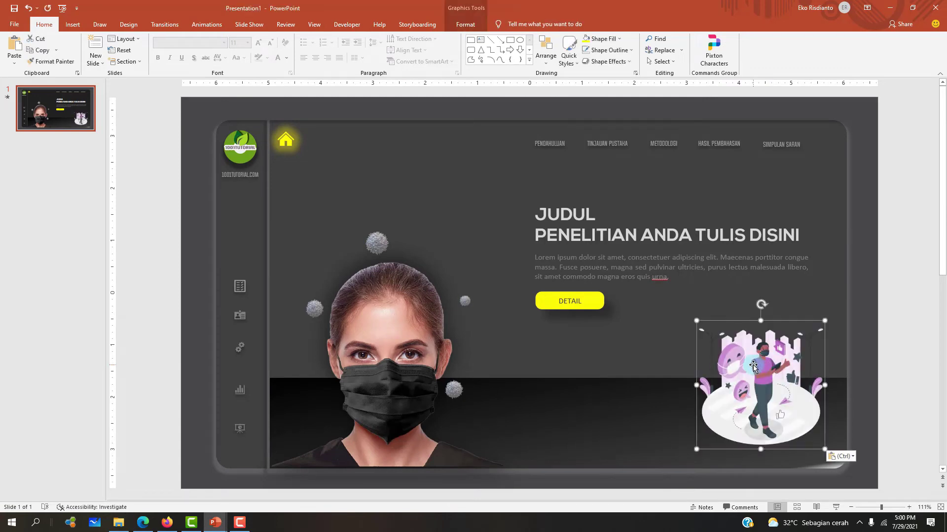
left_click_drag(752, 366, 735, 362)
left_click_drag(676, 318, 650, 290)
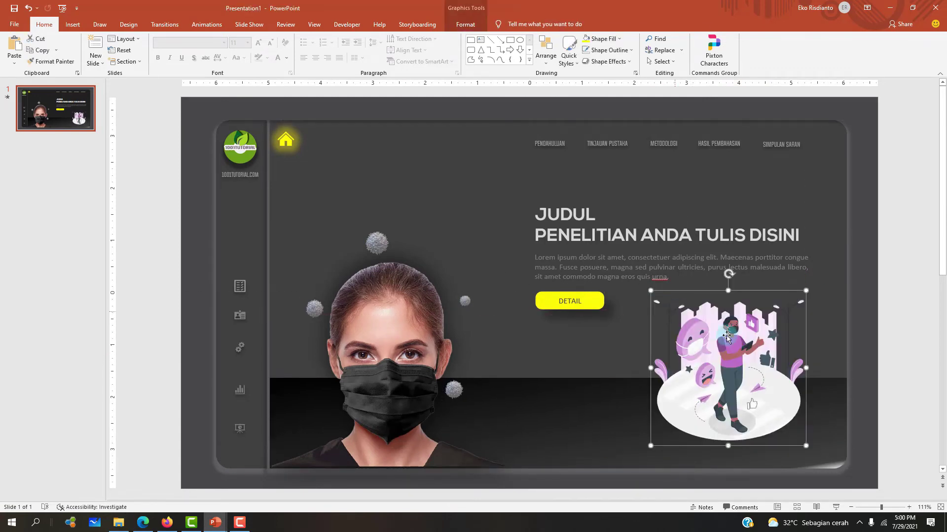
left_click_drag(727, 337, 761, 360)
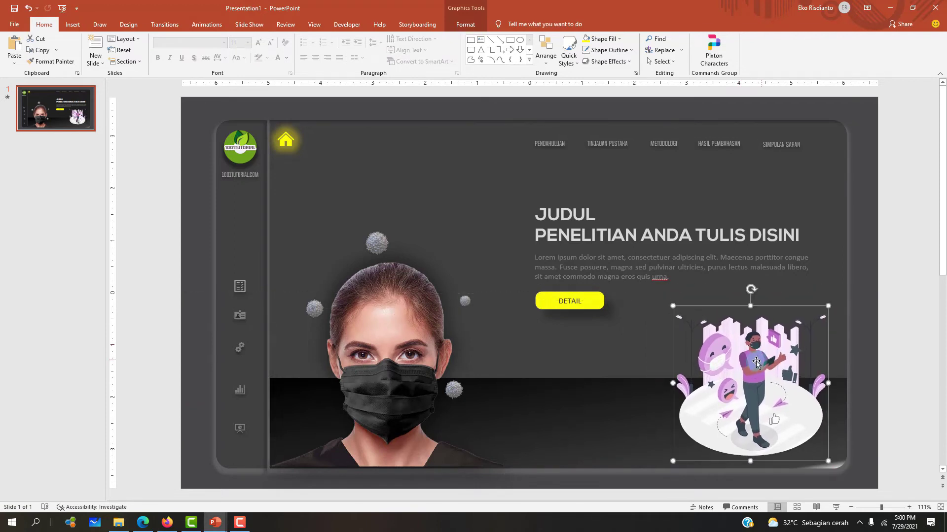
left_click(901, 340)
left_click(767, 366)
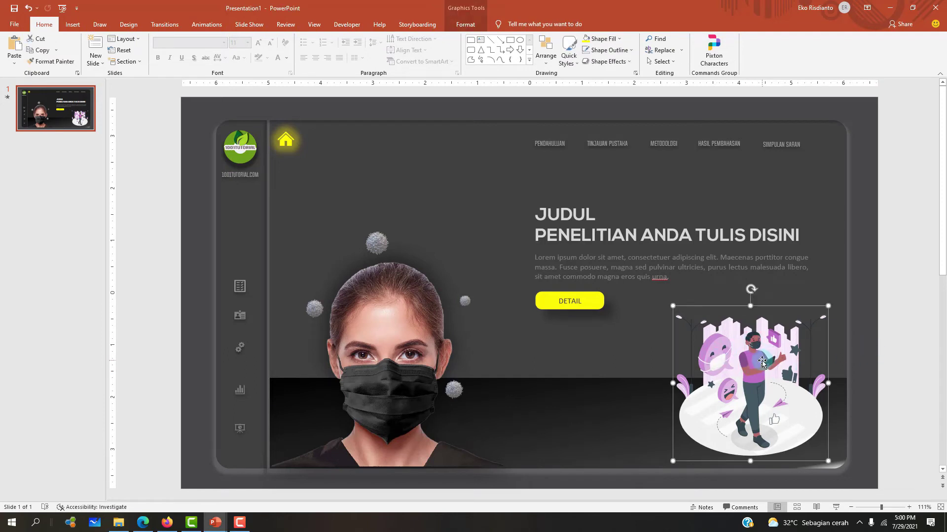
left_click_drag(761, 361, 749, 360)
Convert the illustration to shapes and check its face, upper and platform groups.
right_click(749, 360)
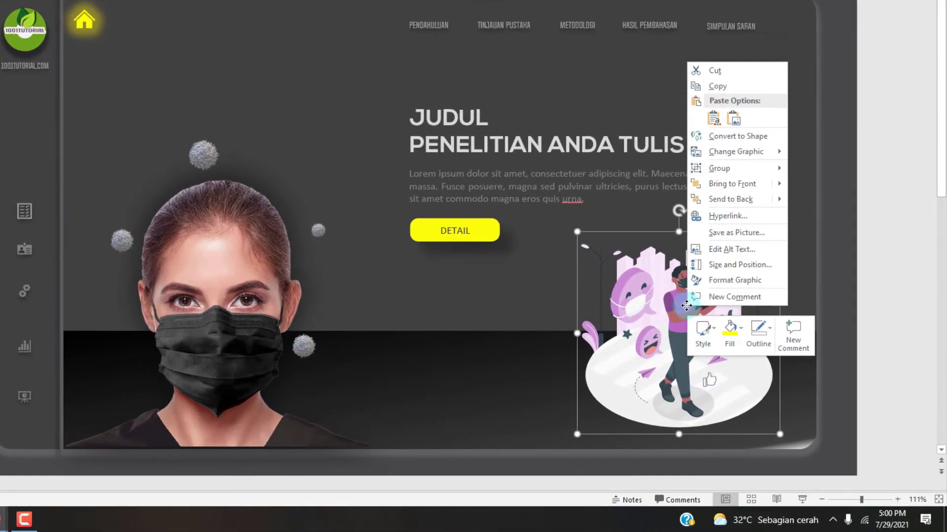
left_click(728, 139)
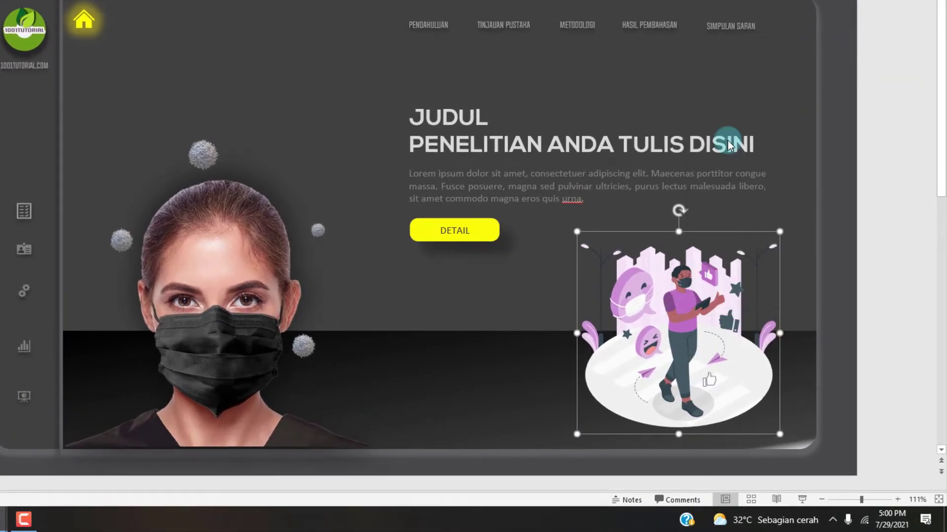
left_click(902, 320)
left_click(750, 397)
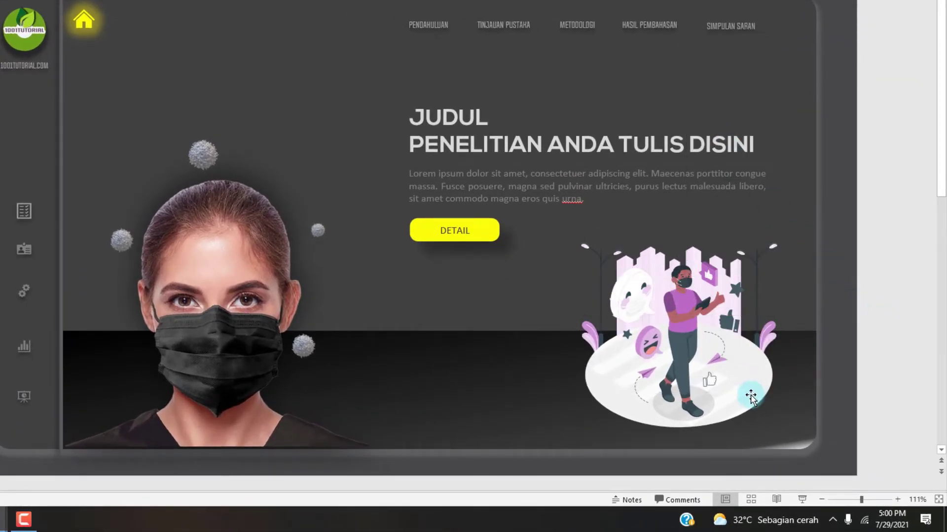
left_click(663, 284)
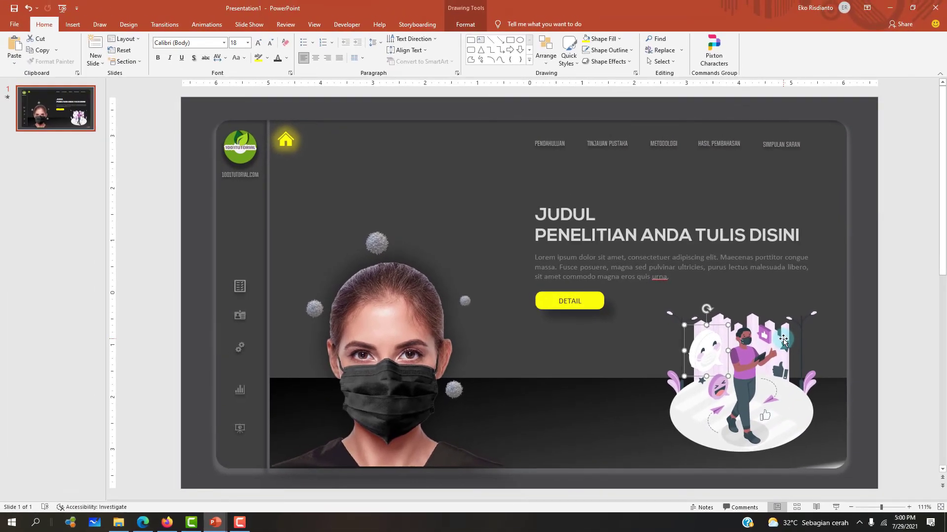
left_click(729, 323)
left_click(693, 434)
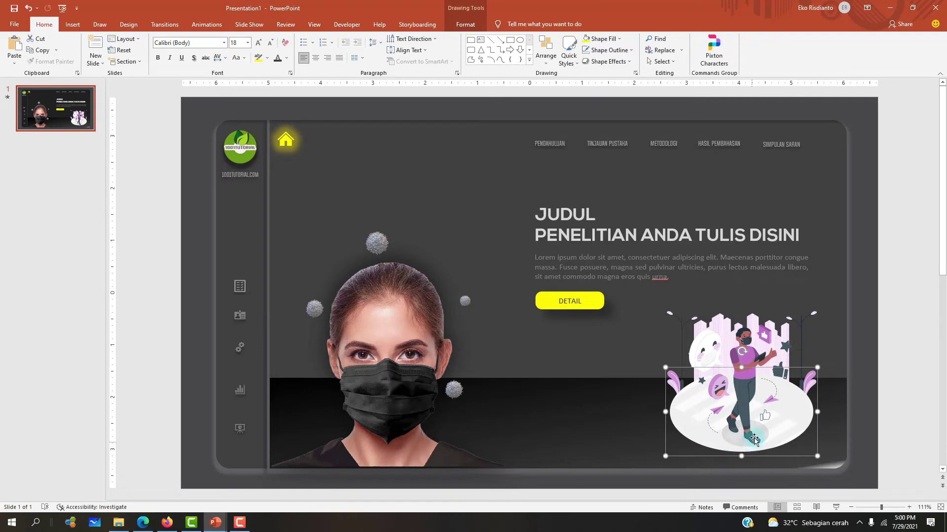
left_click(890, 412)
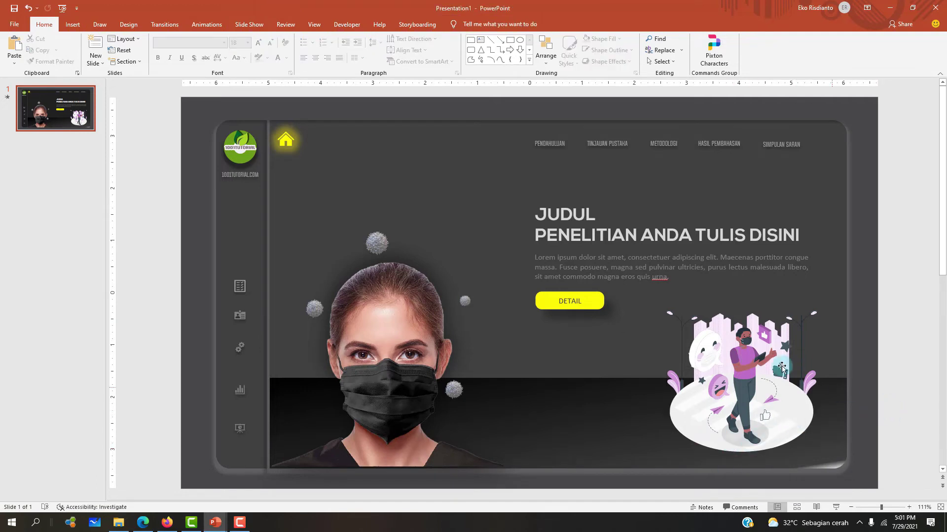
Apply the Fly In entrance animation to the person figure.
left_click(742, 357)
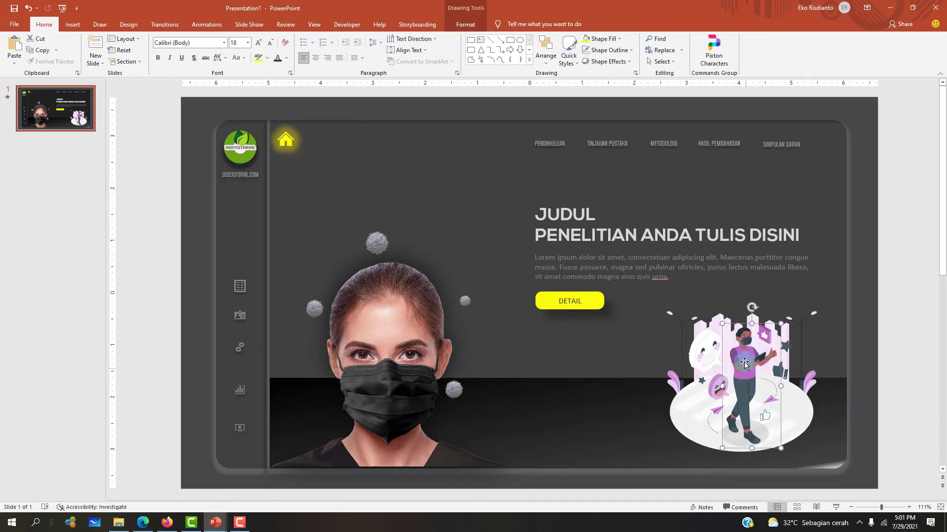
scroll(637, 309, "up", 4, "ctrl")
scroll(637, 310, "up", 4, "ctrl")
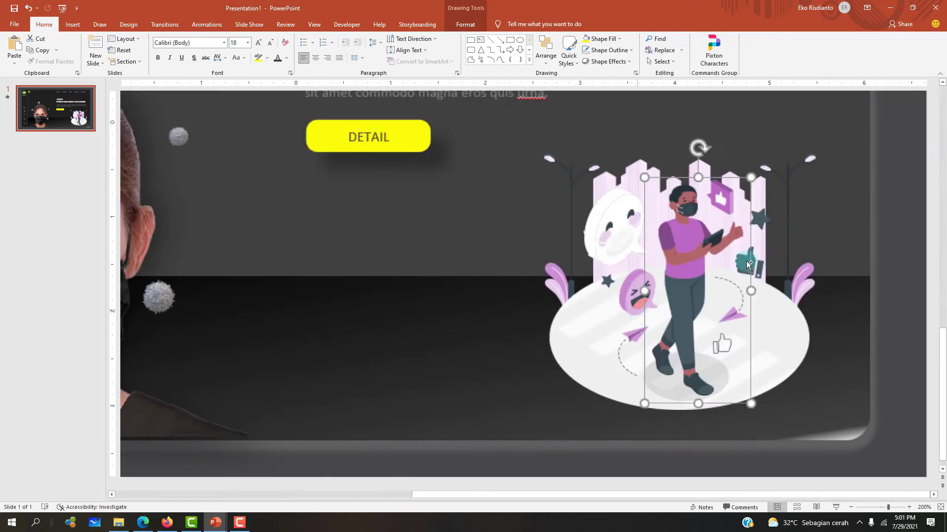
left_click(207, 25)
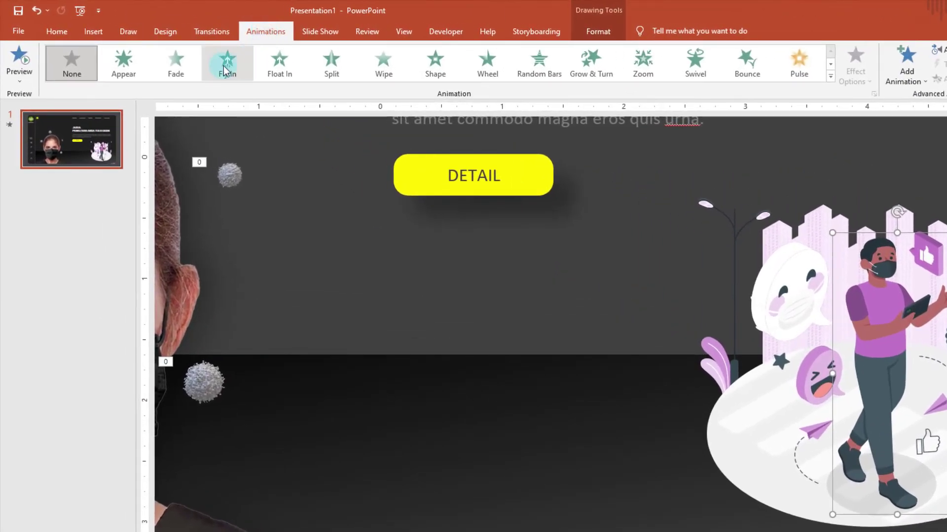
left_click(227, 61)
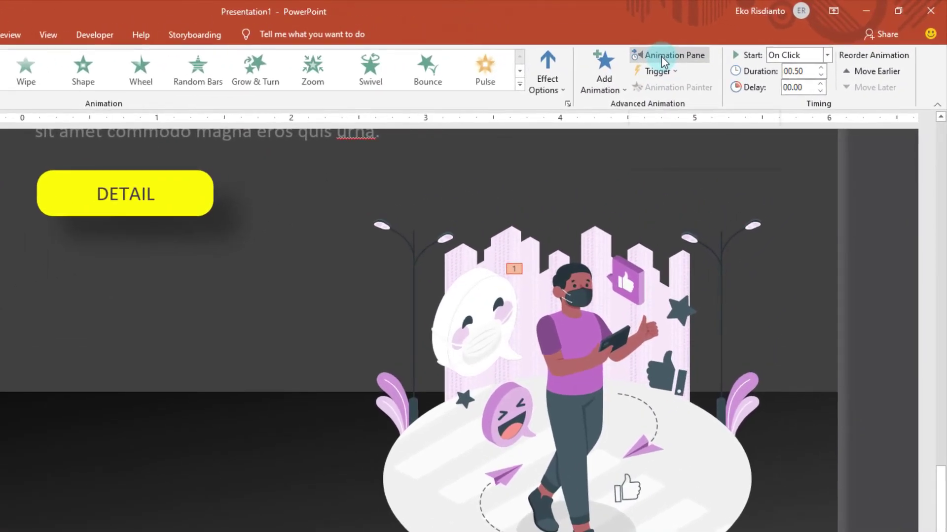
Give the Graphic 37 fly-in a smooth start, a 0.28 s bounce end and a 2-second duration.
left_click(735, 43)
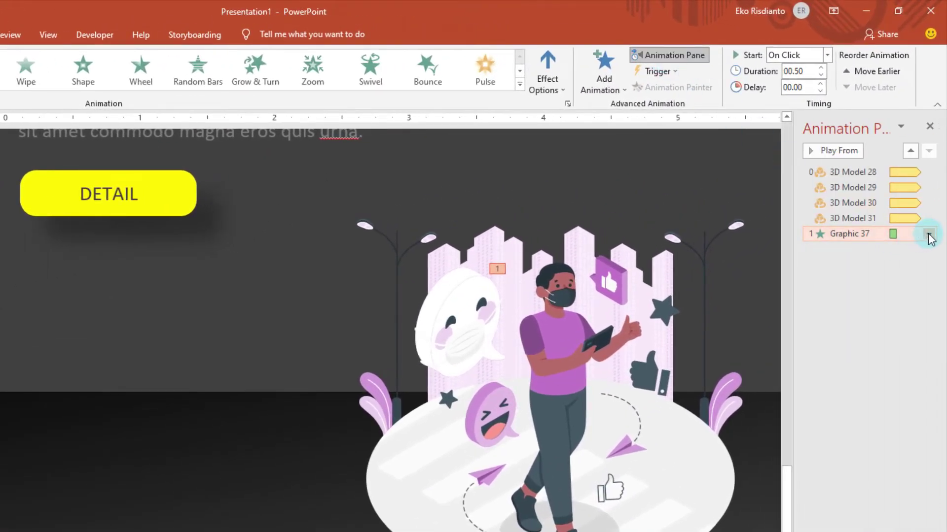
left_click(929, 236)
left_click(856, 306)
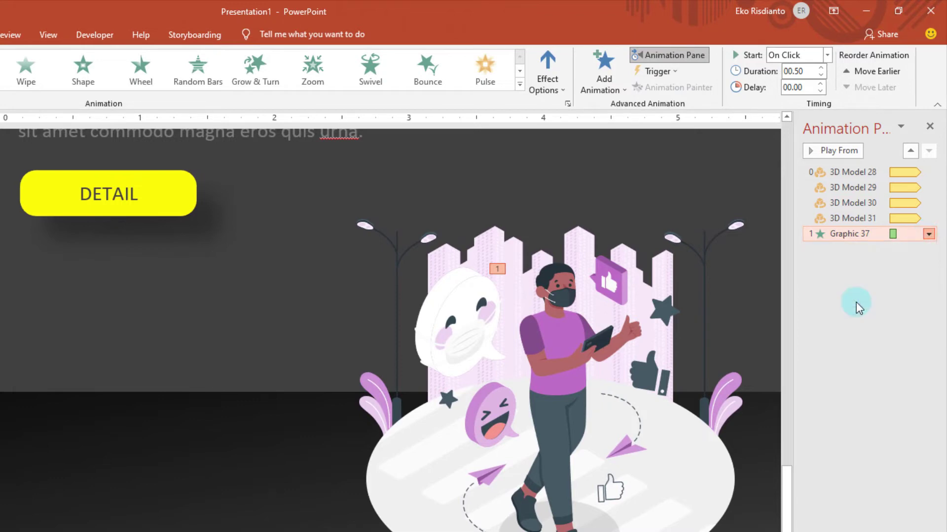
left_click_drag(238, 322, 241, 325)
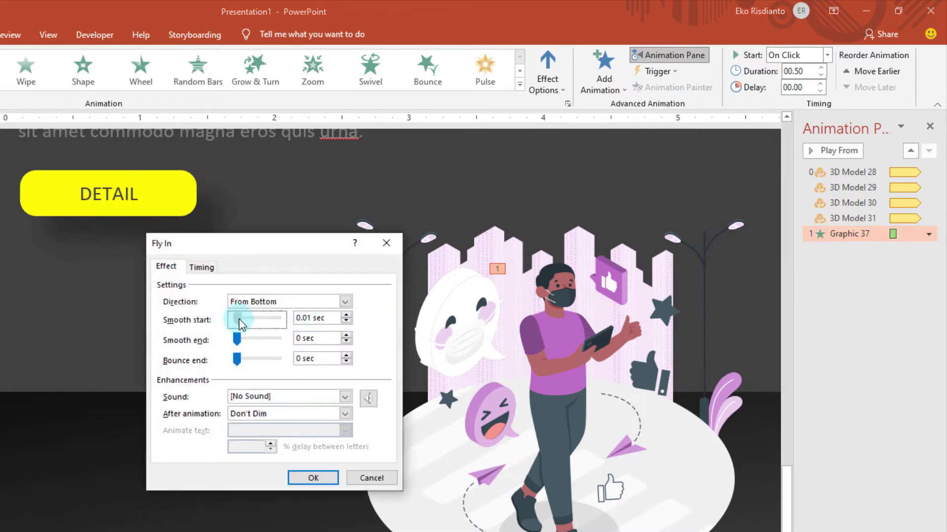
left_click_drag(237, 359, 259, 361)
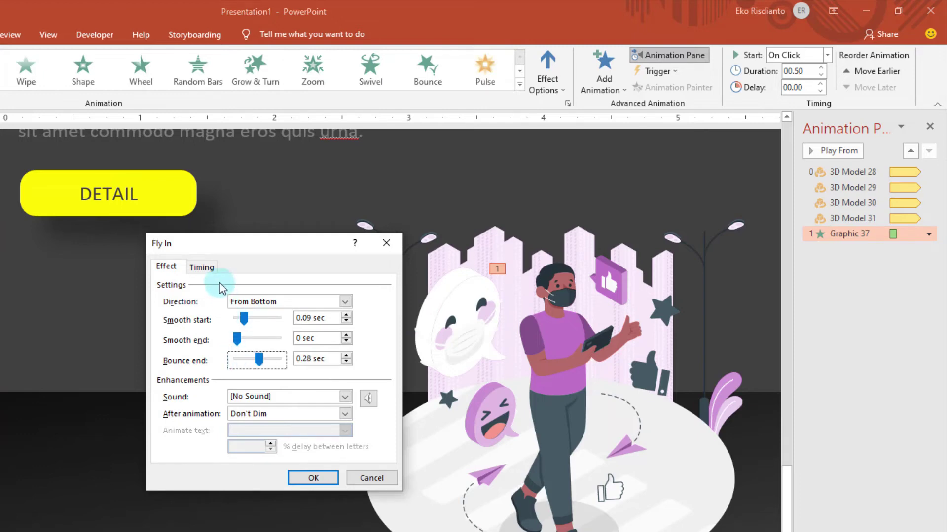
left_click(202, 266)
left_click(311, 320)
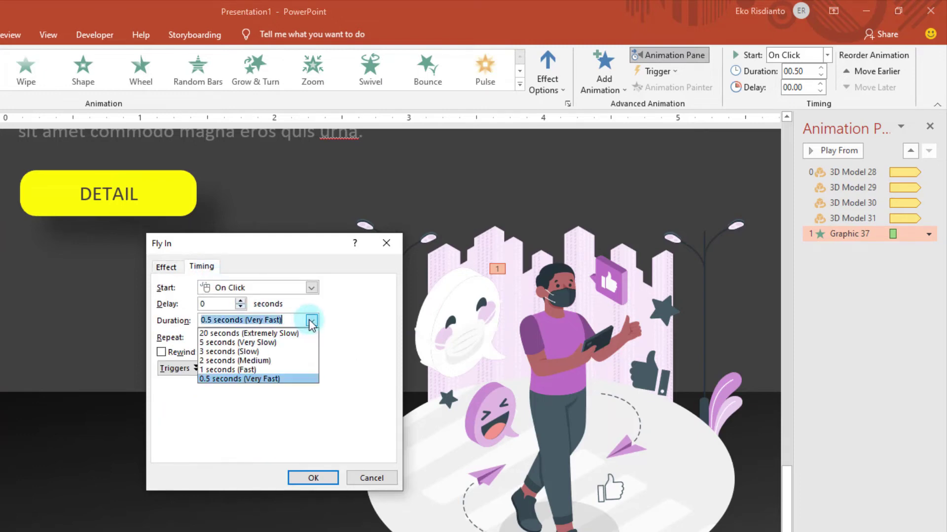
left_click(262, 364)
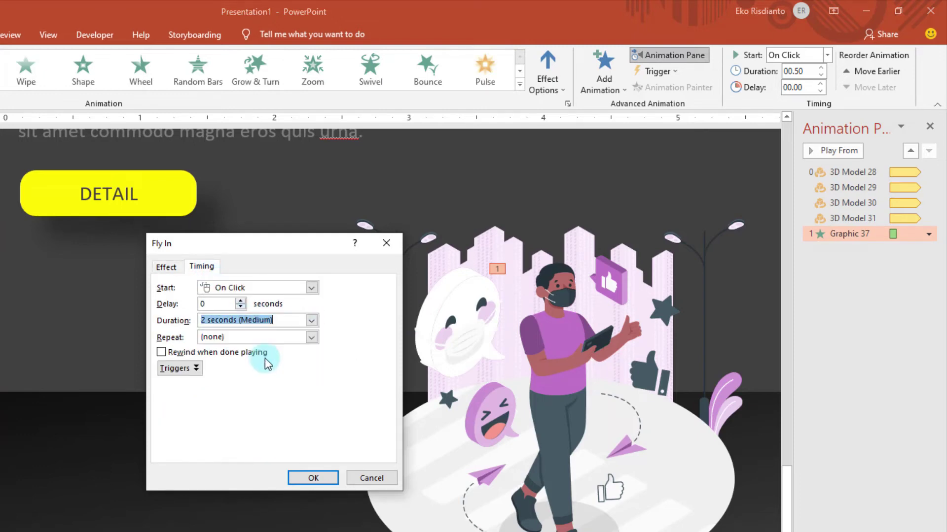
left_click(313, 478)
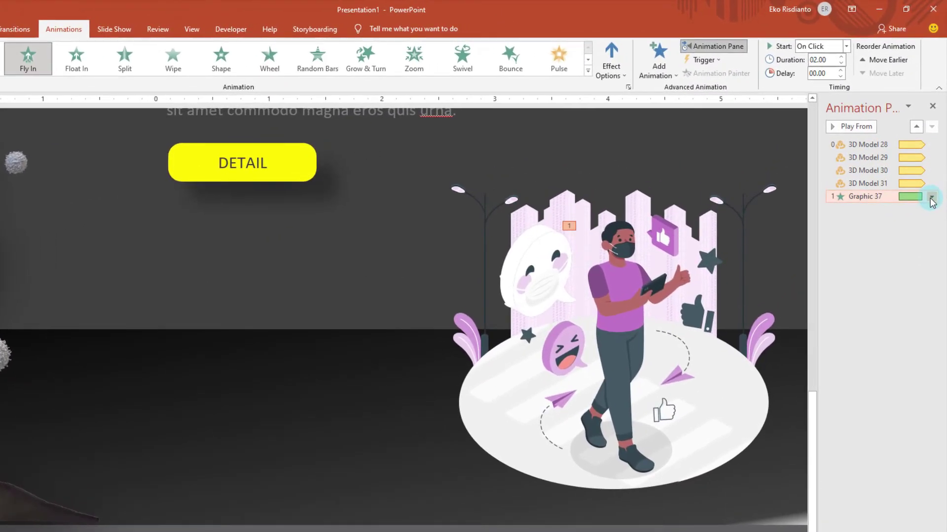
Shorten the Graphic 37 fly-in duration to 1 second.
left_click(933, 164)
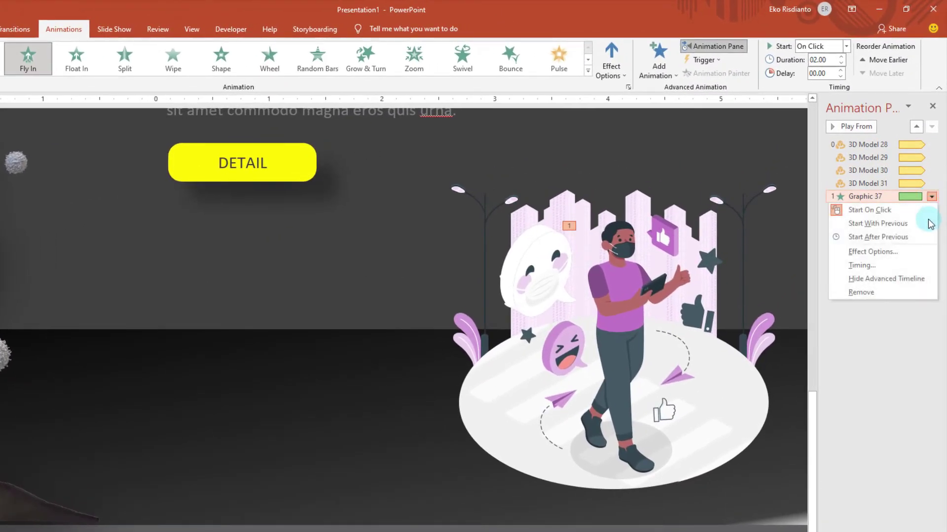
left_click(862, 266)
left_click(413, 269)
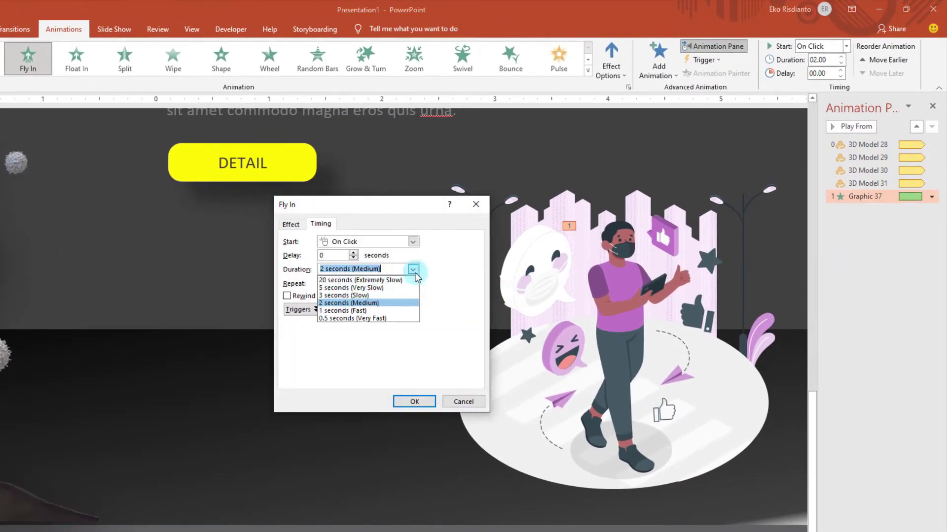
left_click(372, 310)
left_click(414, 402)
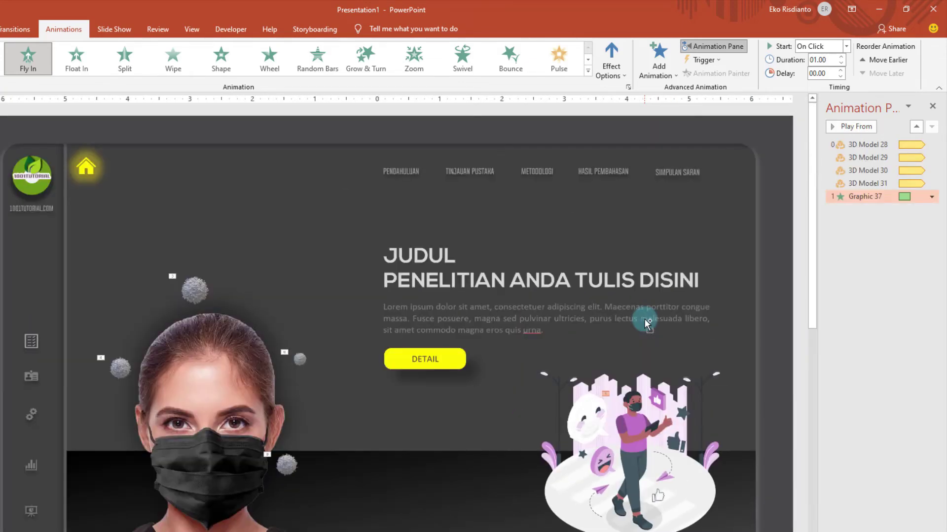
Copy the figure's fly-in to the base platform with Animation Painter, flying in from the right.
left_click(931, 107)
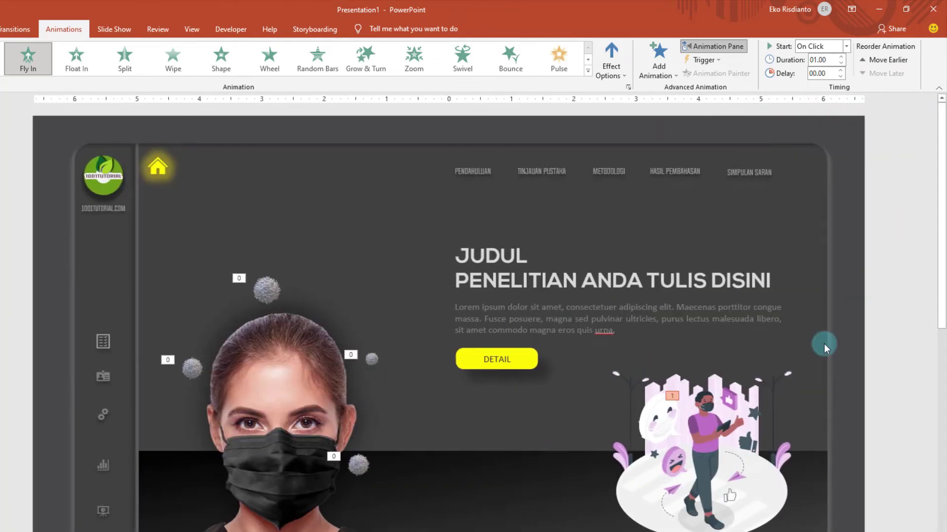
left_click(713, 423)
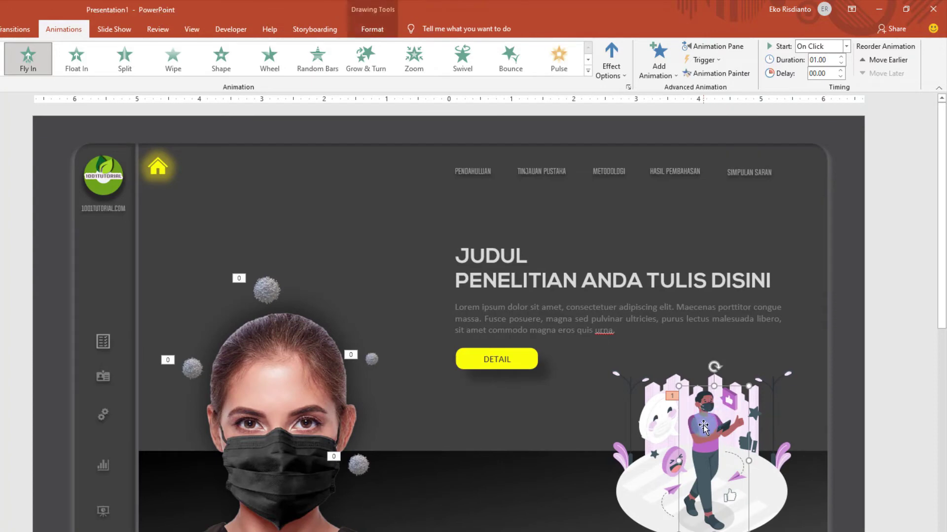
left_click(695, 75)
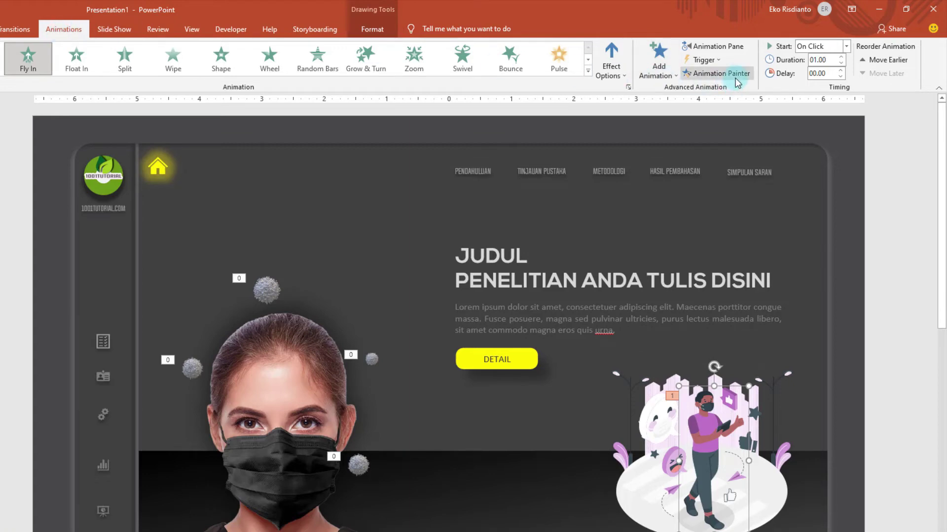
left_click(717, 74)
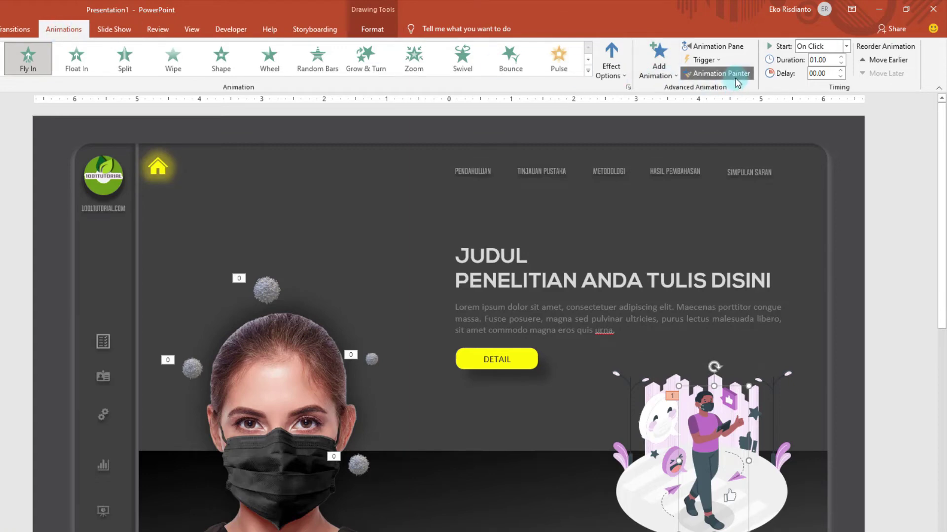
left_click(642, 490)
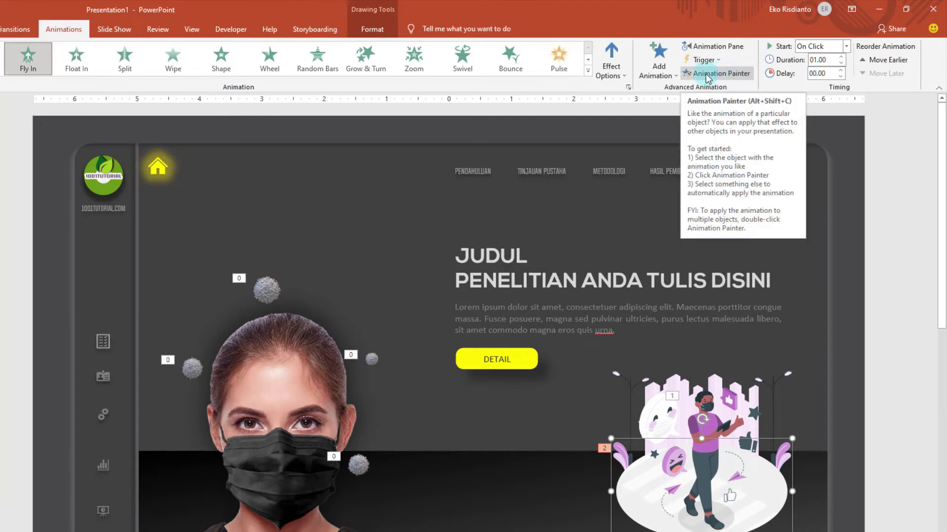
left_click(616, 73)
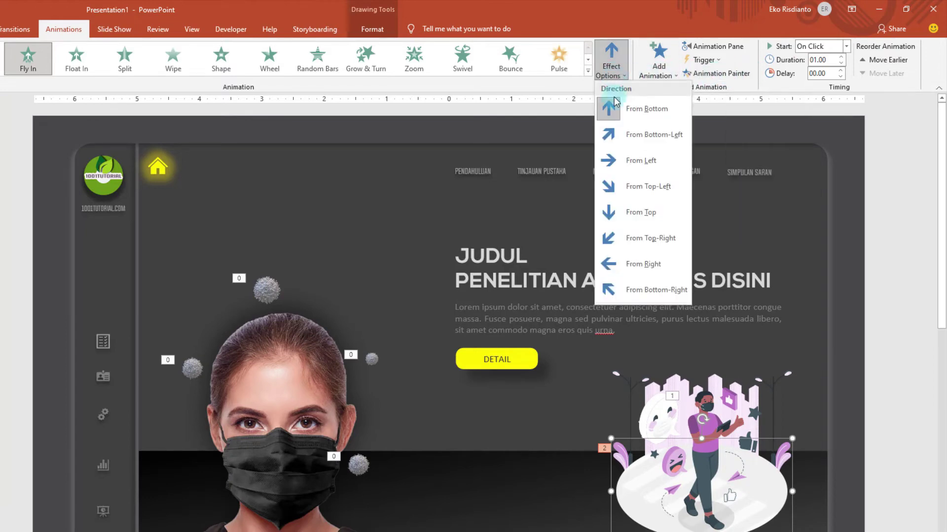
left_click(639, 267)
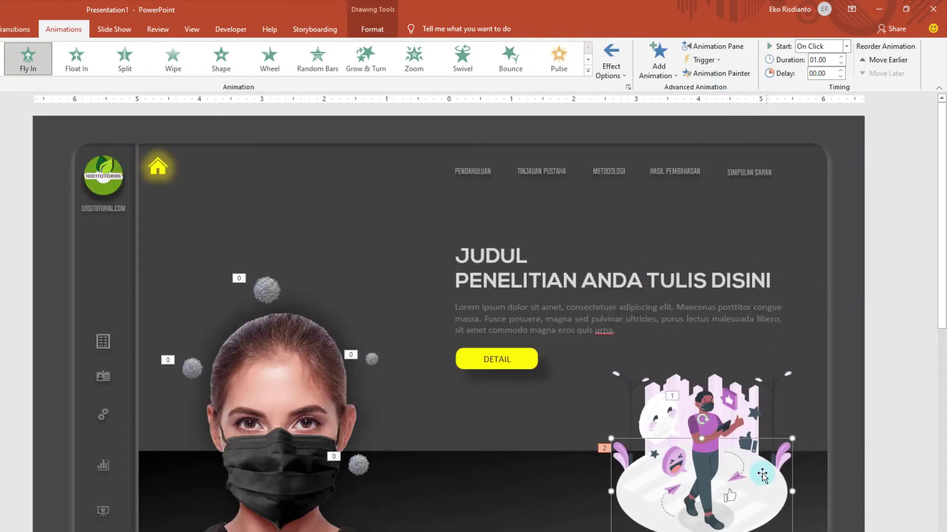
Copy the fly-in to the building backdrop, flying in from the top.
left_click(718, 73)
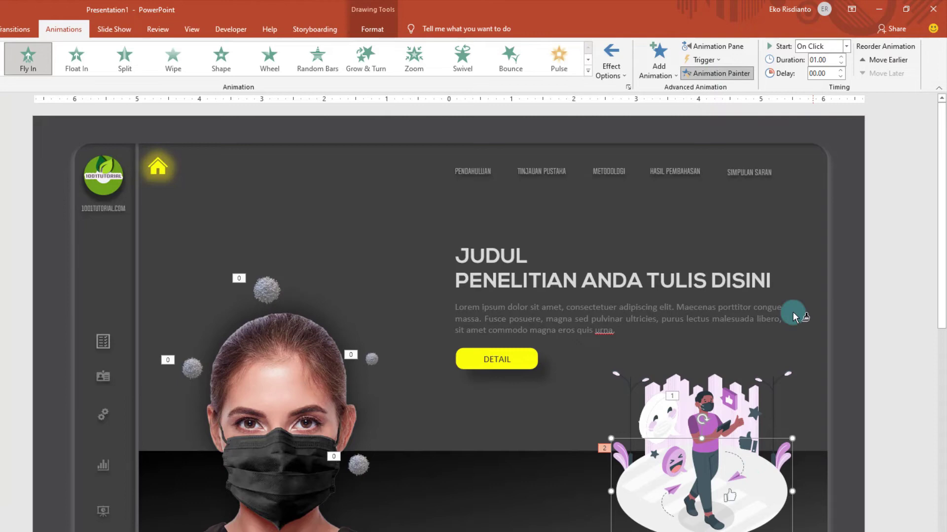
left_click(682, 384)
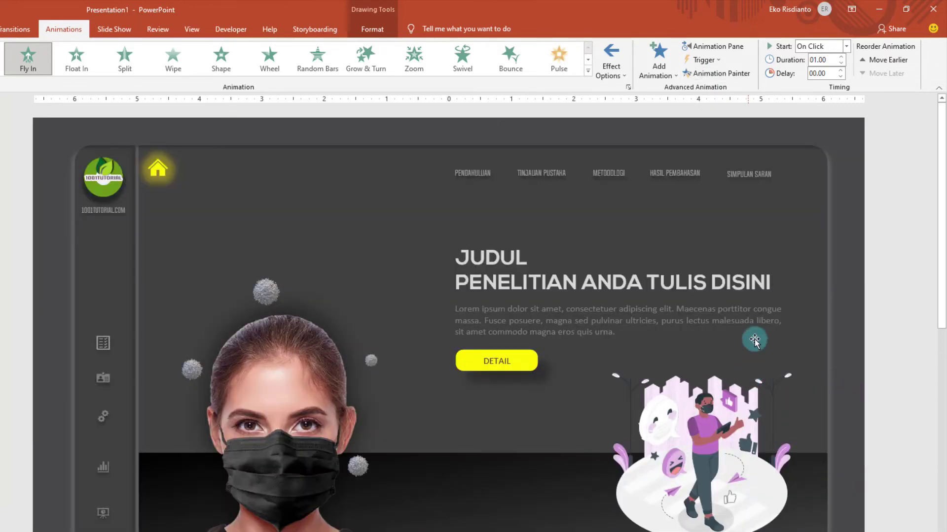
left_click(613, 78)
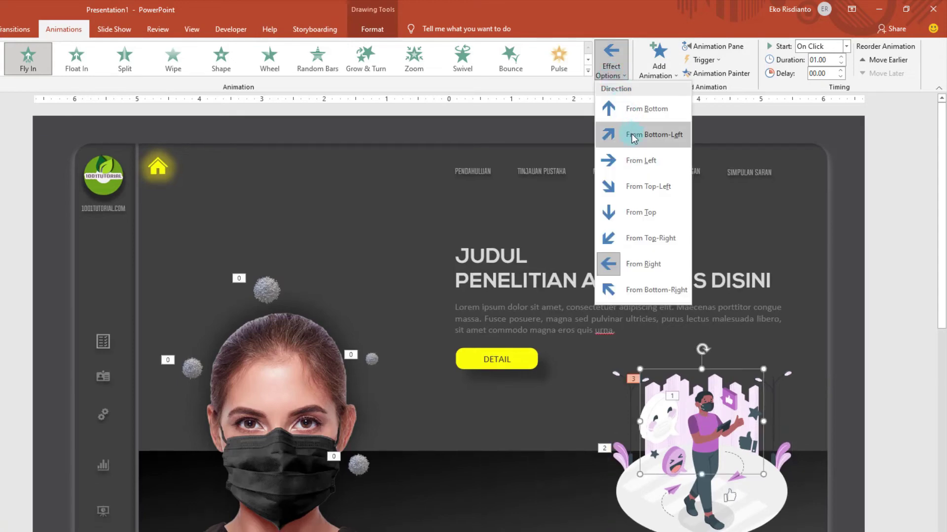
left_click(647, 220)
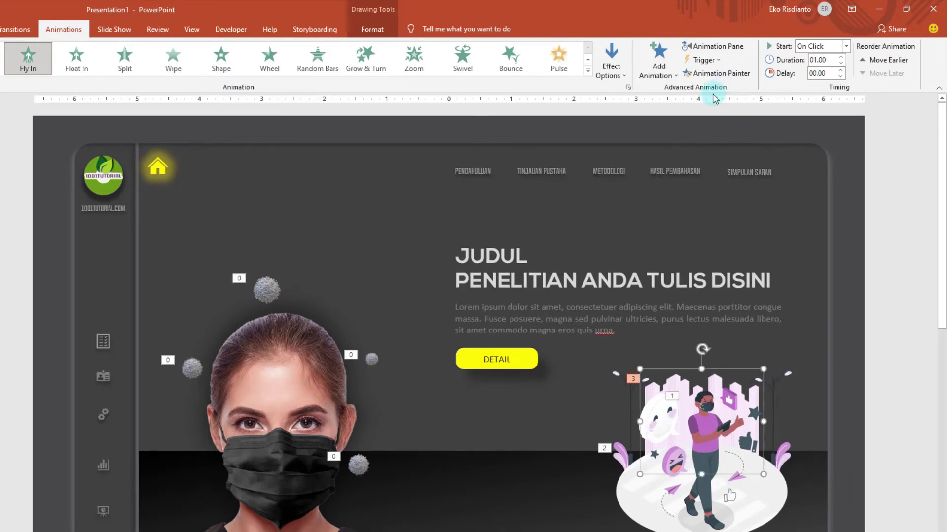
Copy the fly-in to the masked-face bubble, leafy plants and angry-face bubble.
left_click(716, 73)
left_click(660, 422)
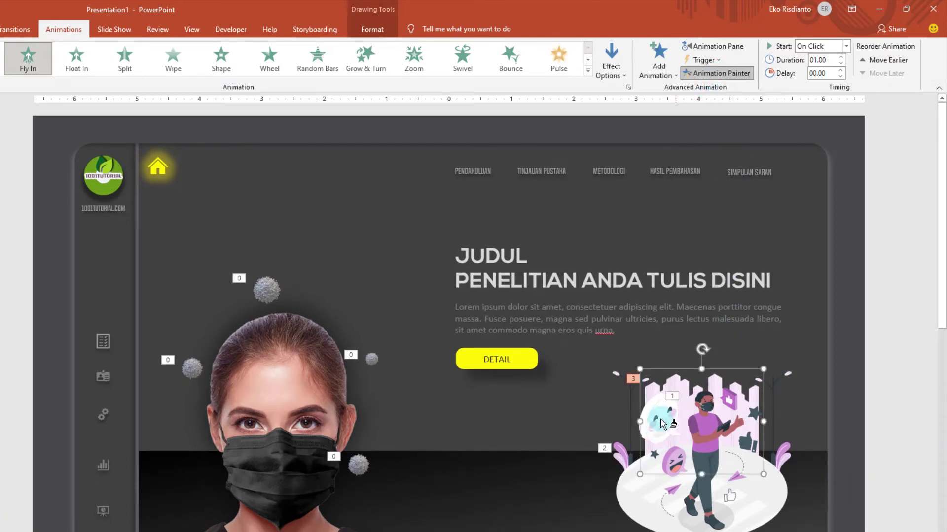
left_click(629, 449)
left_click(720, 430)
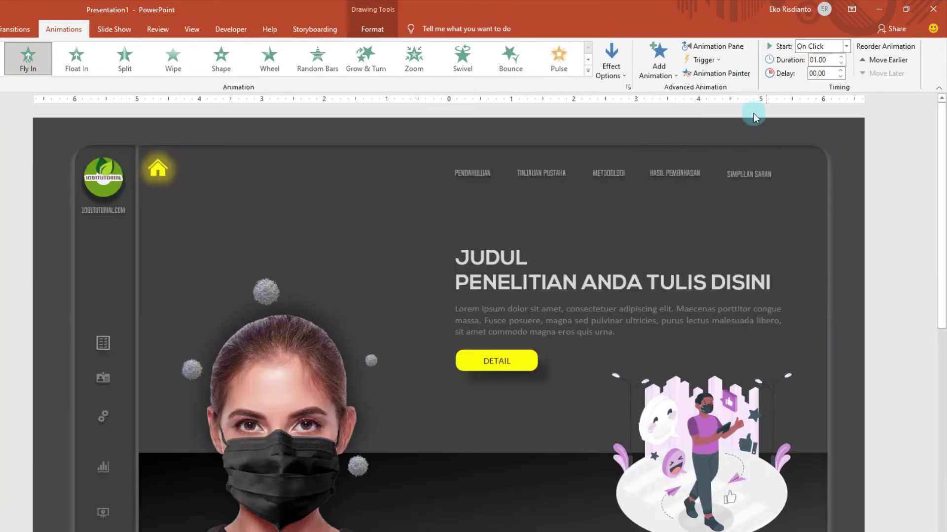
left_click(717, 73)
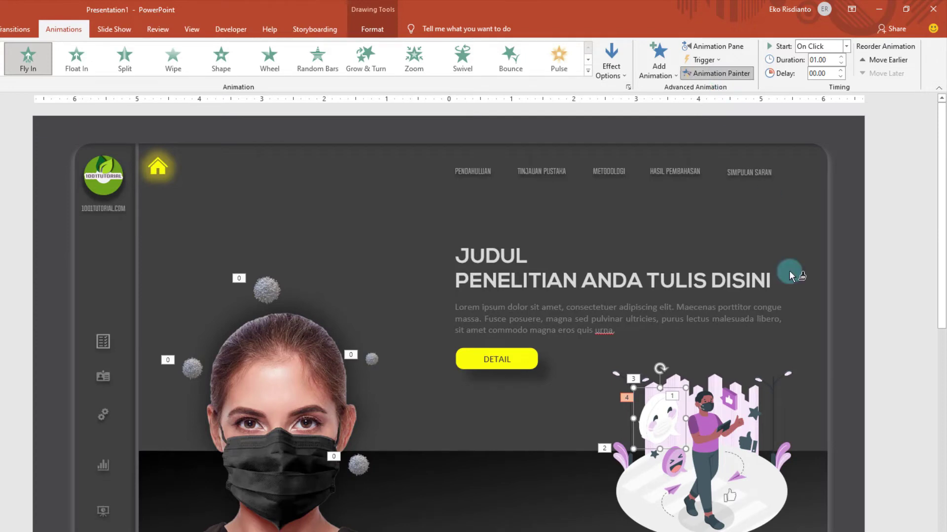
left_click(782, 454)
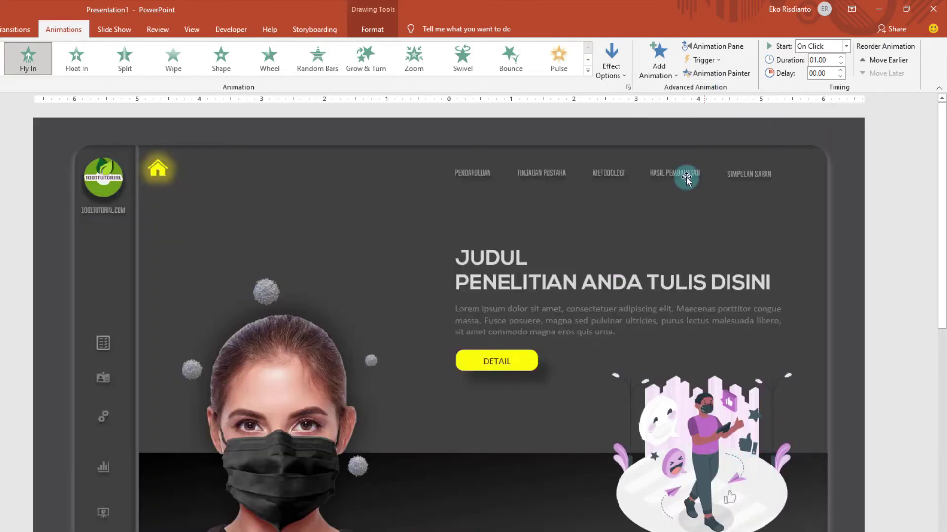
left_click(718, 74)
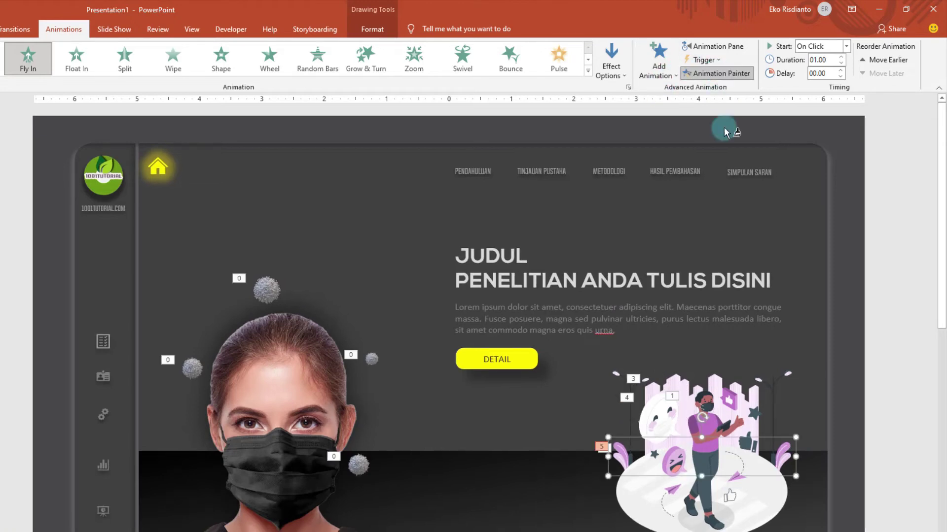
left_click(670, 464)
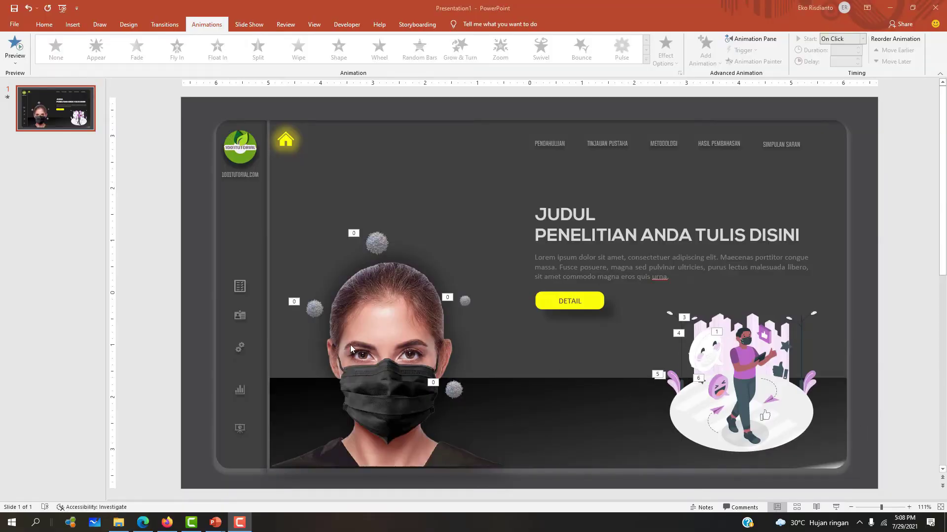
left_click(836, 508)
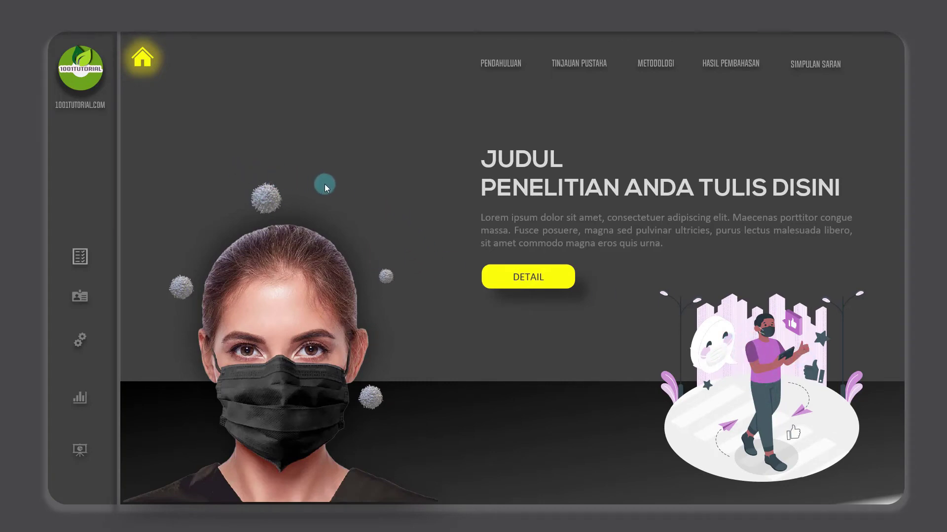
key("Escape")
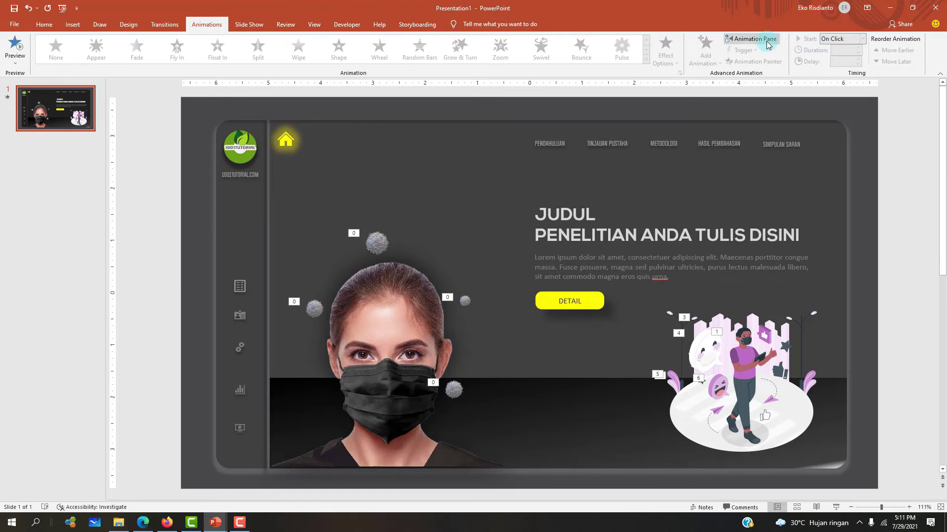
Set the first three Graphic 37 animations to start With Previous.
left_click(751, 38)
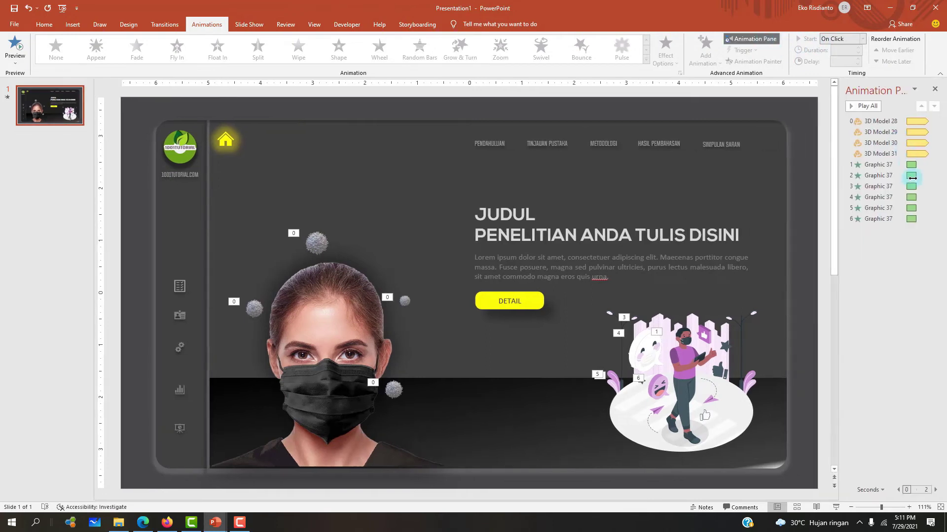
left_click(683, 346)
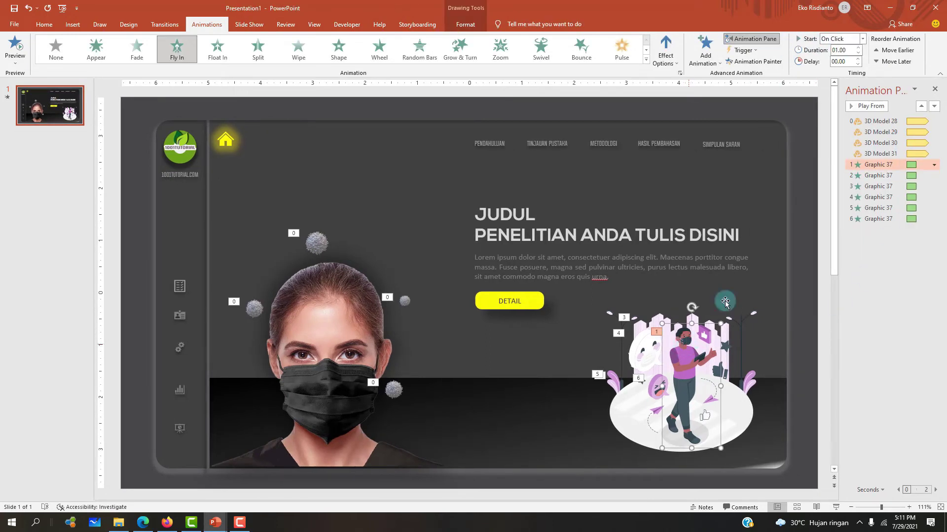
left_click(863, 39)
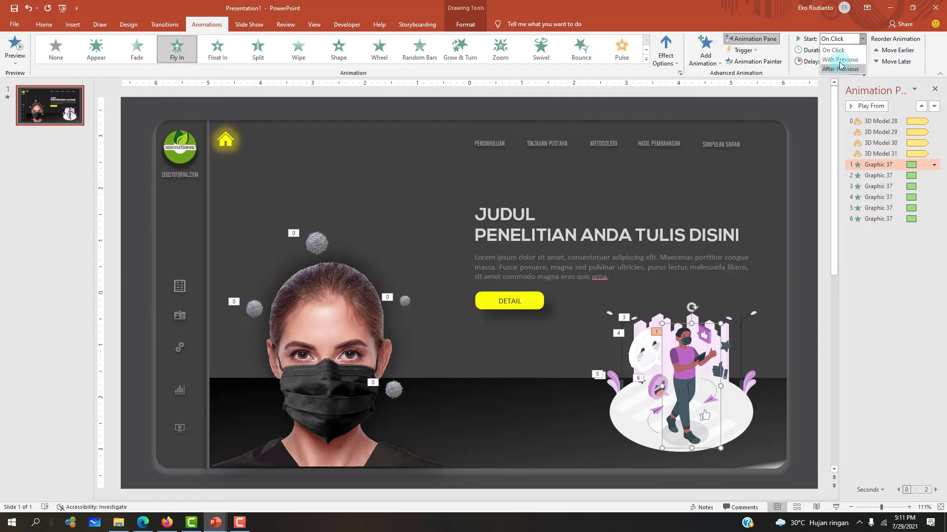
left_click(840, 60)
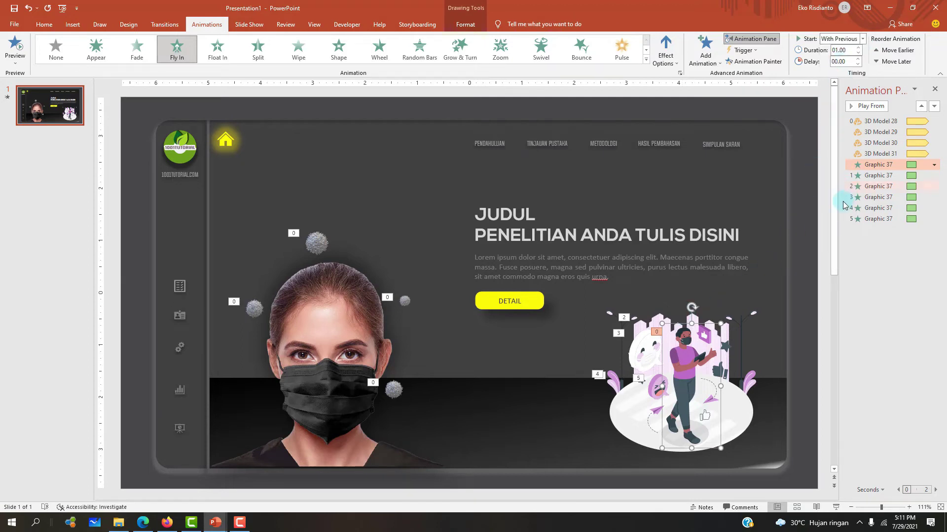
left_click(884, 176)
left_click(862, 39)
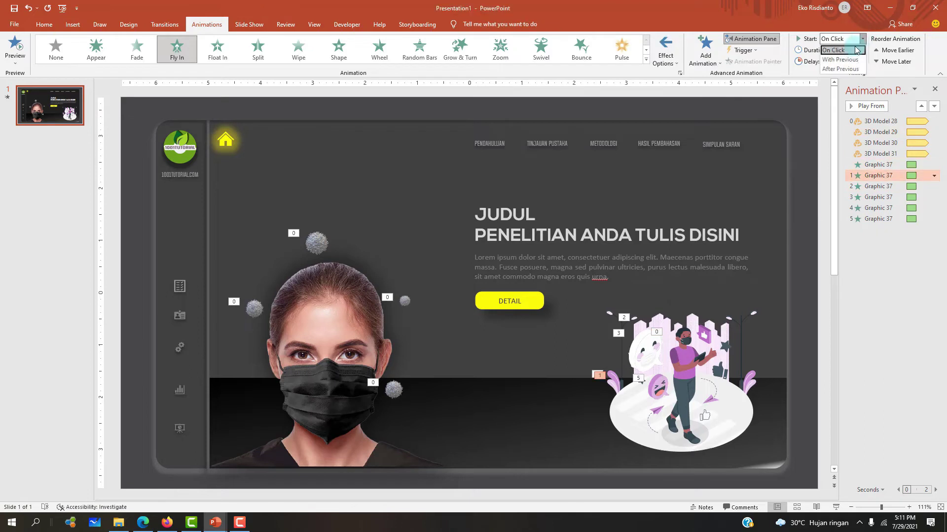
left_click(839, 60)
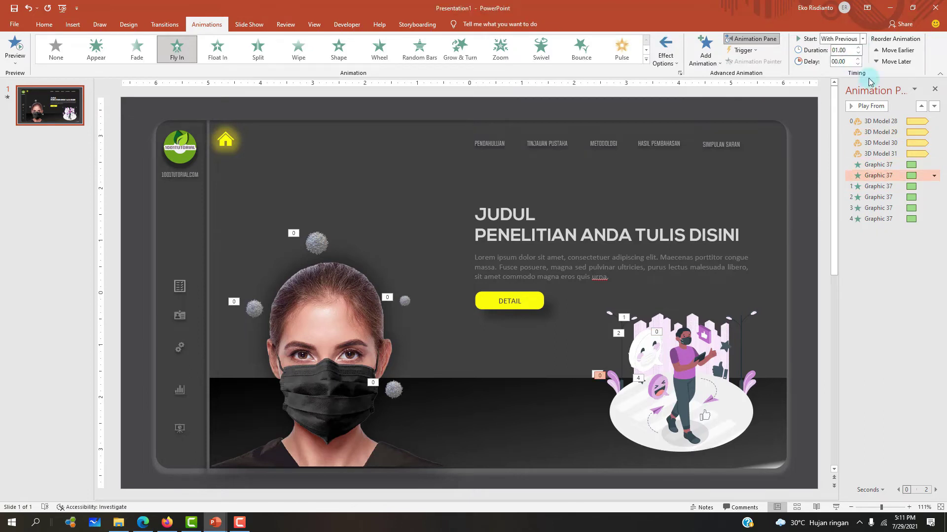
left_click(881, 186)
left_click(862, 38)
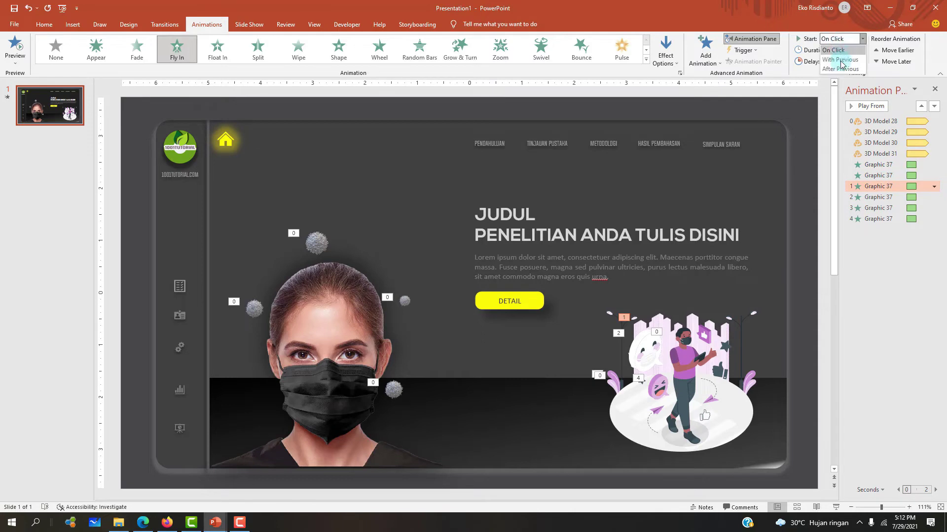
left_click(840, 60)
Set the remaining three Graphic 37 animations to start With Previous together.
left_click(886, 197)
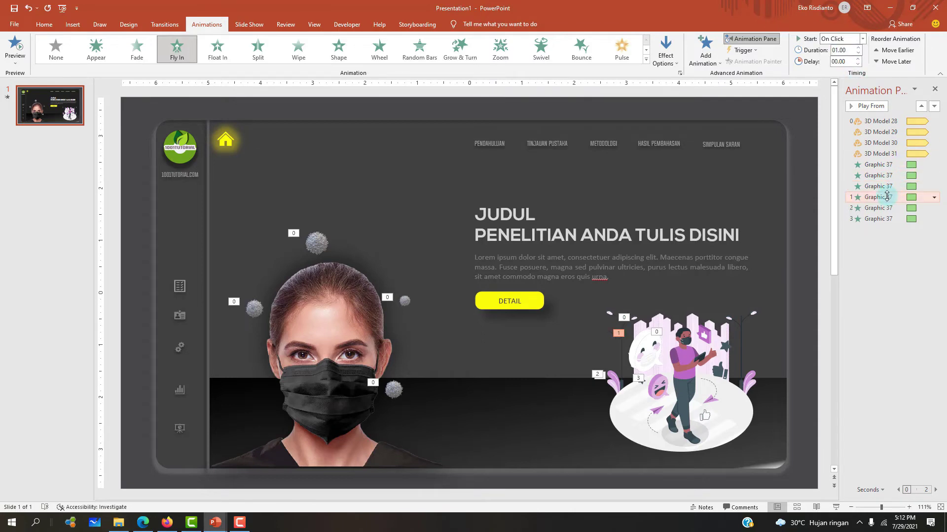
left_click(890, 209, "shift")
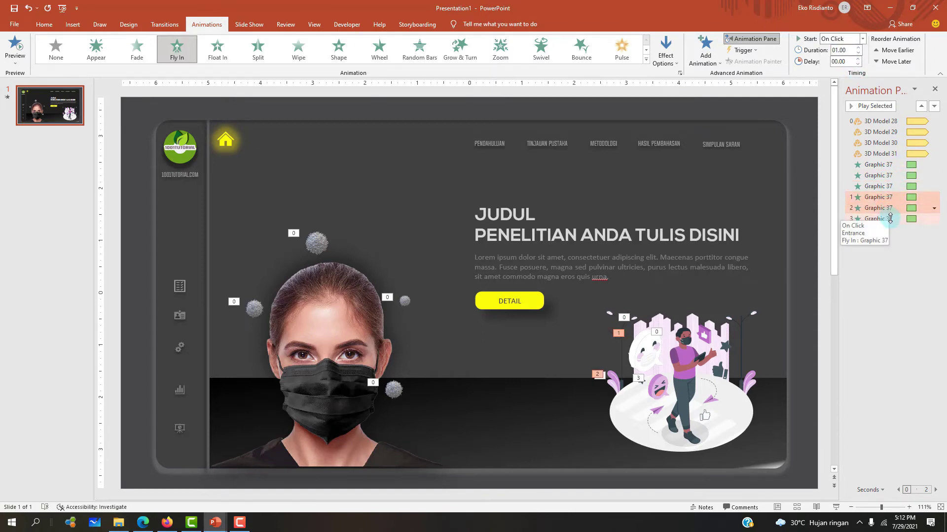
left_click(890, 219, "shift")
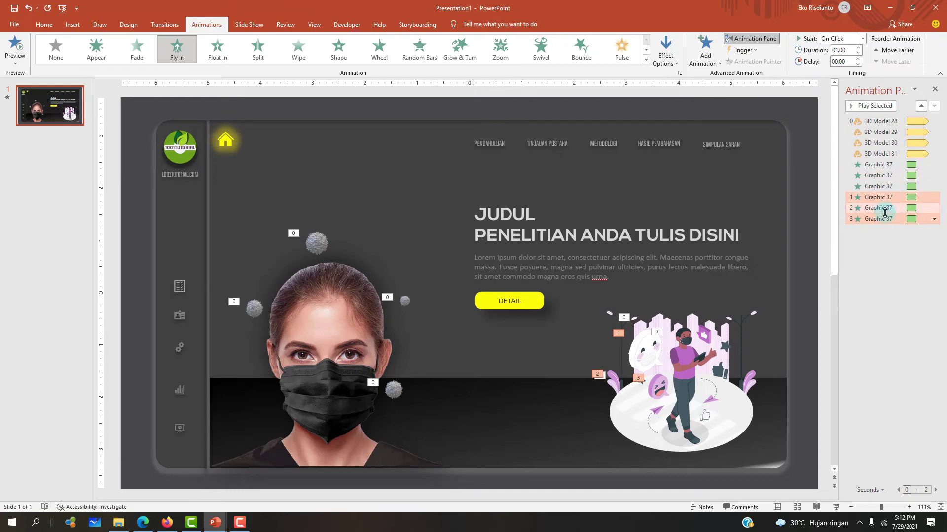
left_click(863, 39)
left_click(841, 59)
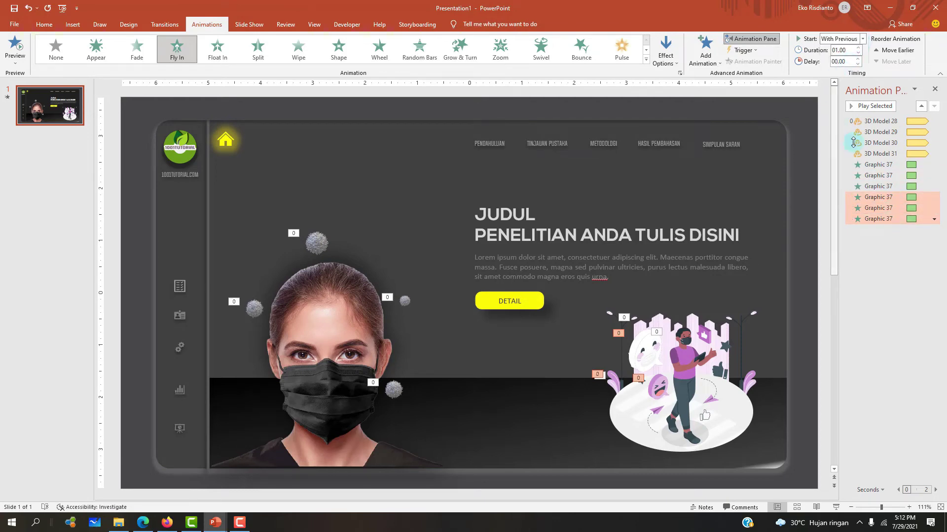
Preview the slide's animations full screen, then select the second Graphic 37 animation.
left_click(836, 508)
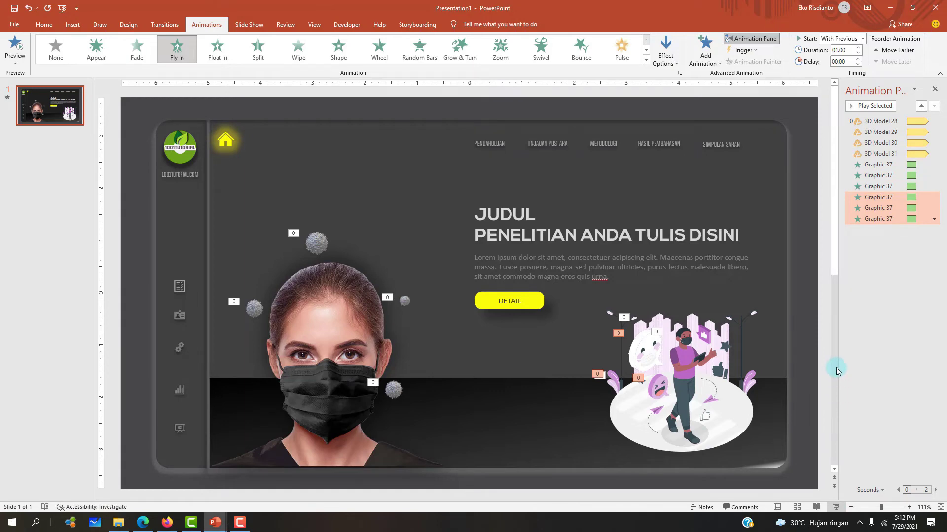
left_click(836, 507)
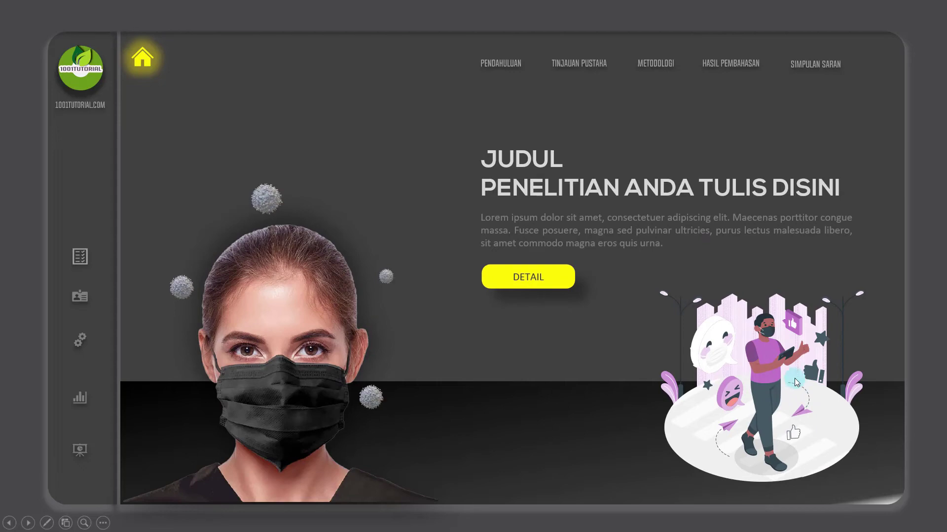
key("Escape")
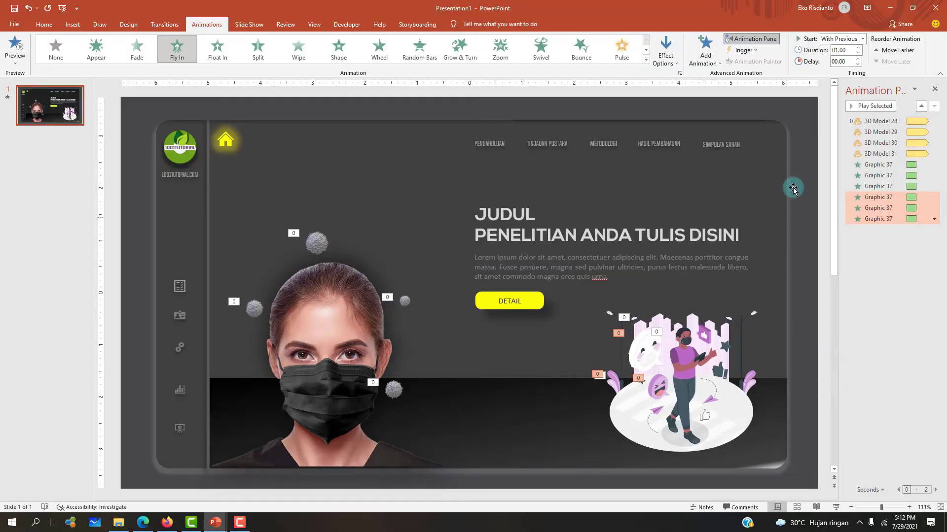
left_click(858, 175)
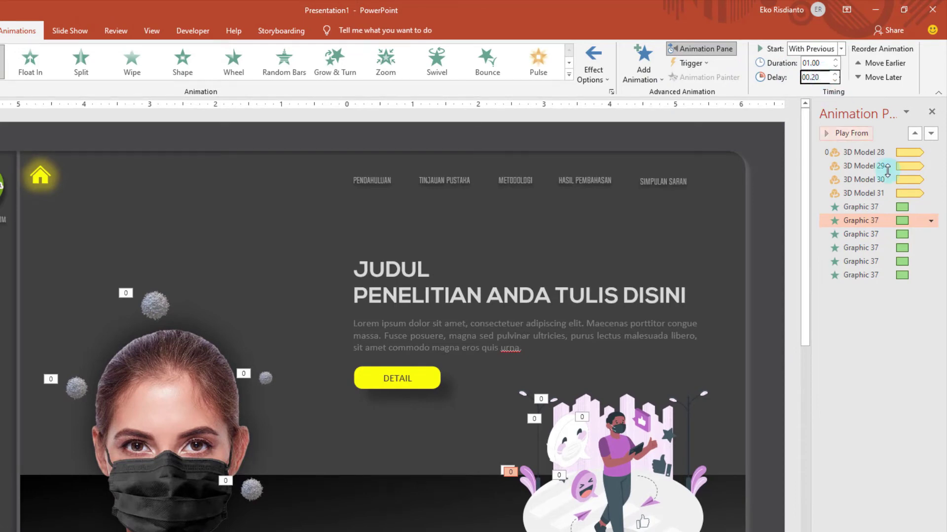
Apply the 0.20 s delay and start editing the third Graphic 37's delay value.
left_click(862, 234)
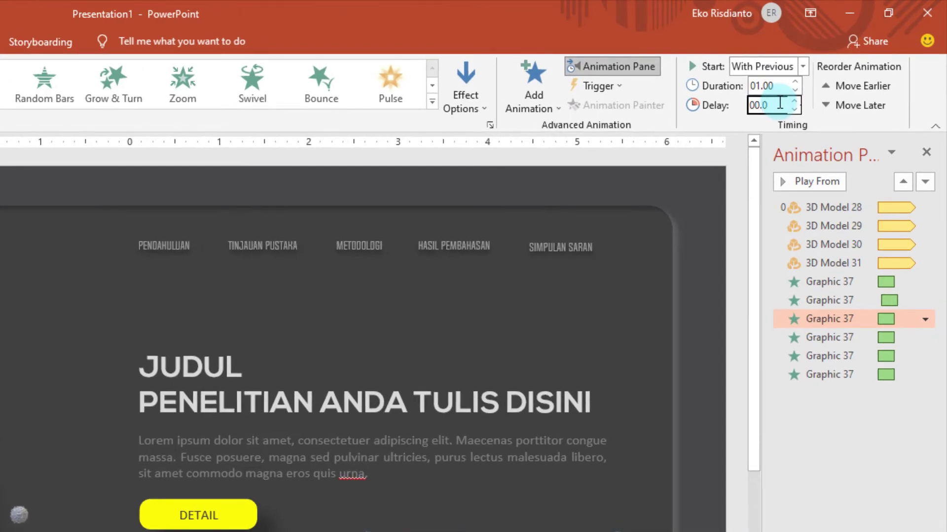
type("6")
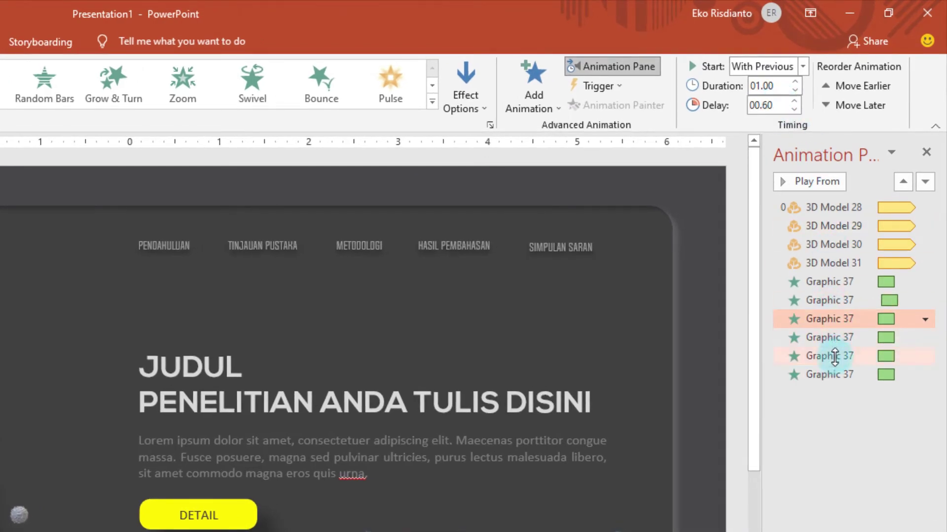
left_click(831, 337)
double_click(767, 105)
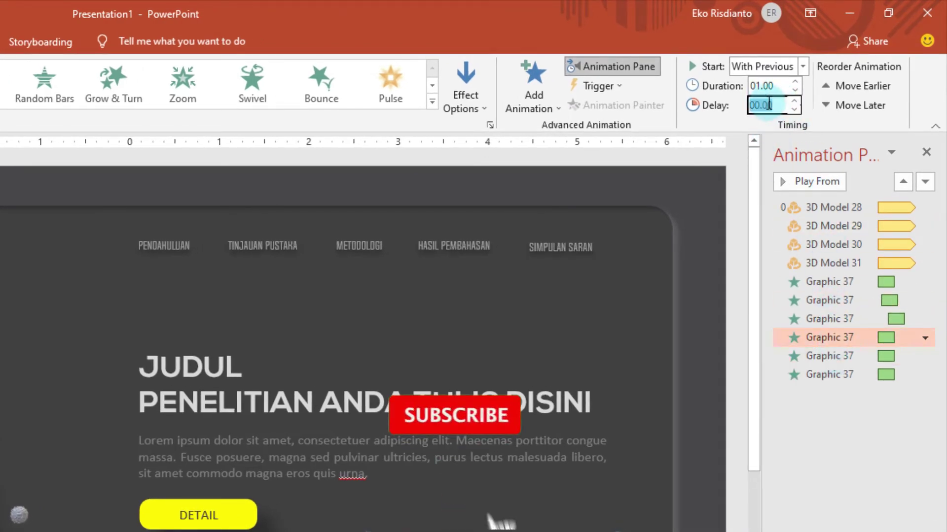
left_click(769, 105)
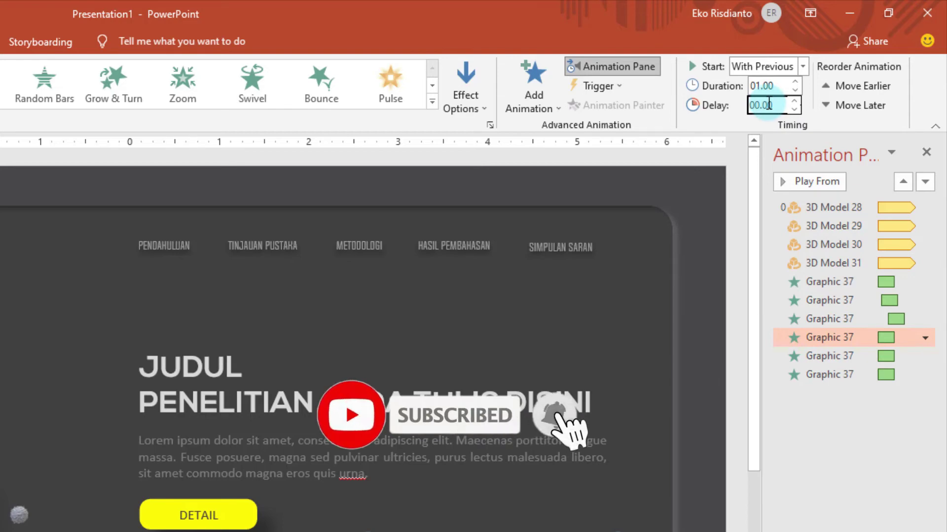
left_click(821, 319)
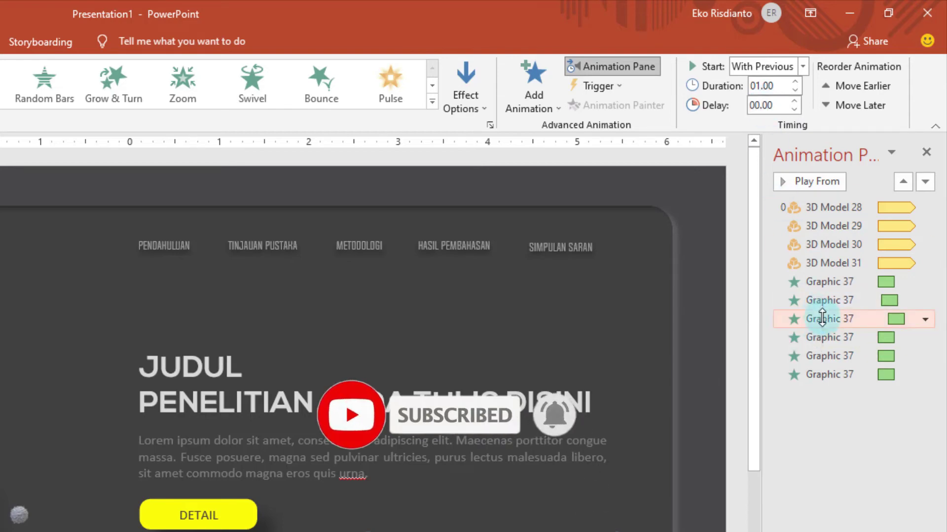
double_click(764, 106)
left_click(763, 106)
type("00.4")
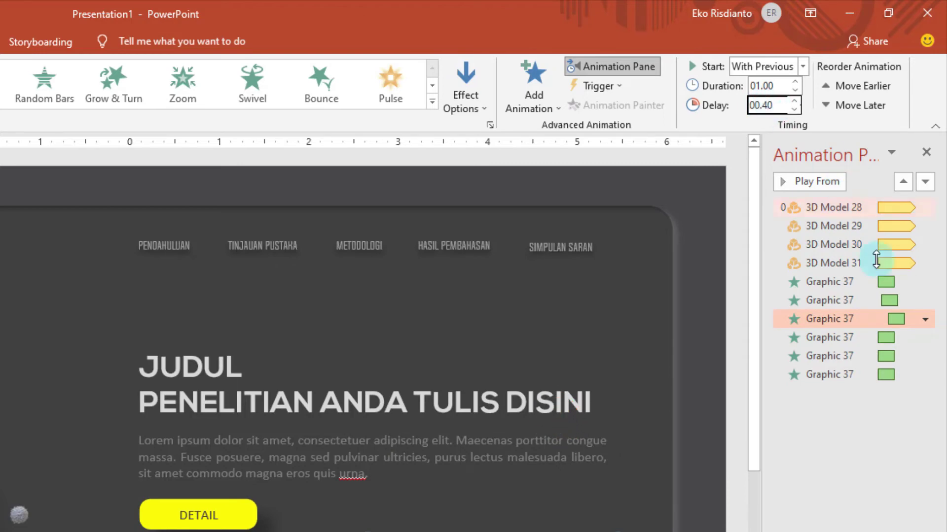
Set the remaining Graphic 37 delays to 0.40, 0.60, 0.80 and 1.00 s.
left_click(850, 338)
type("00.6")
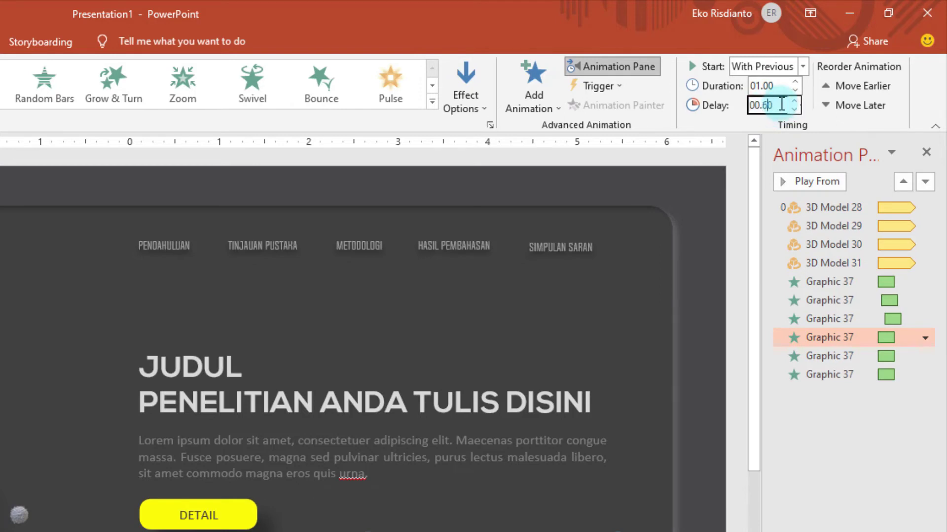
left_click(848, 355)
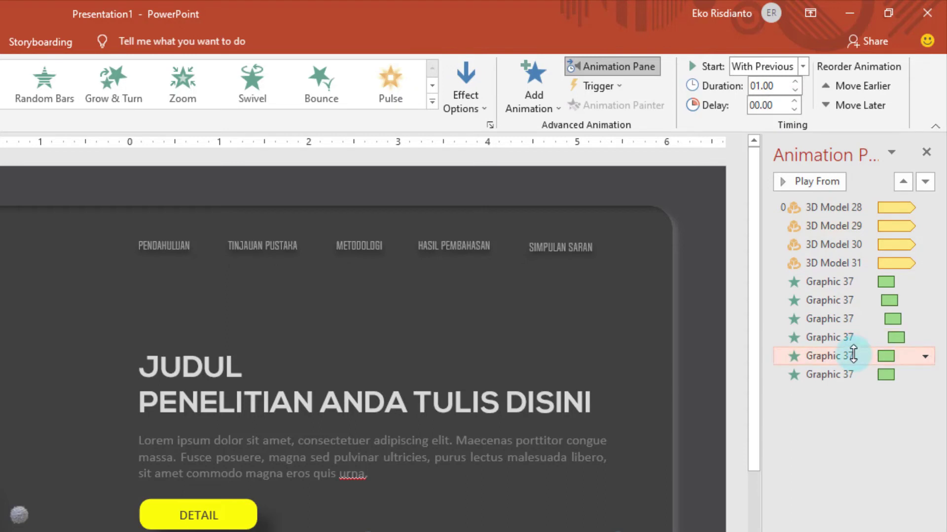
left_click(768, 106)
type("00.8")
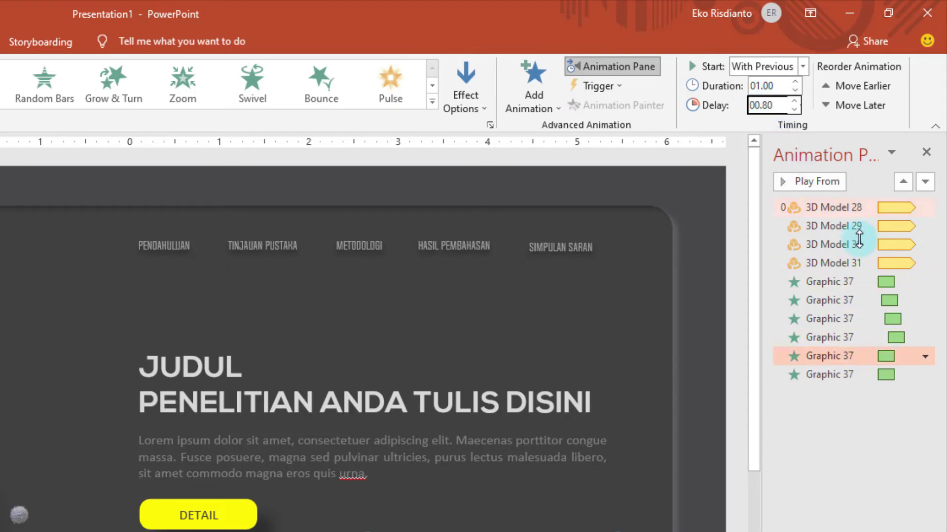
left_click(804, 374)
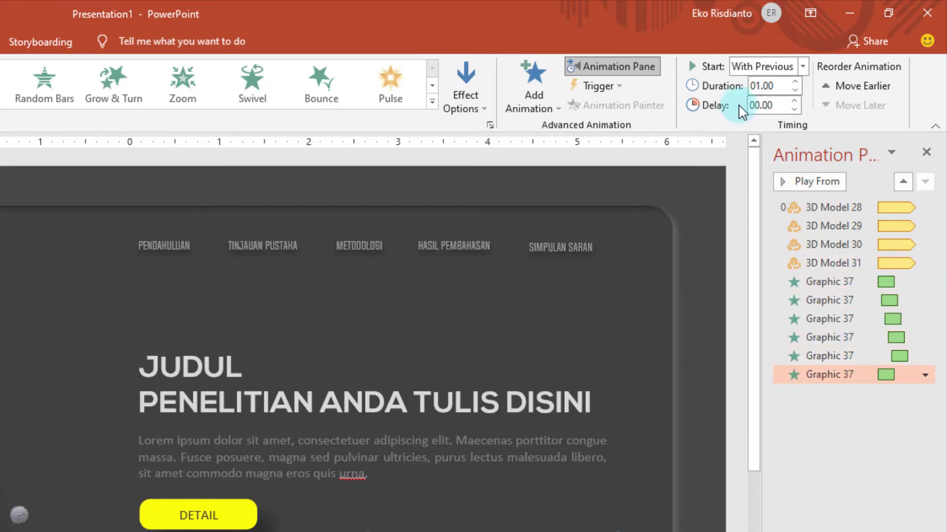
left_click(763, 105)
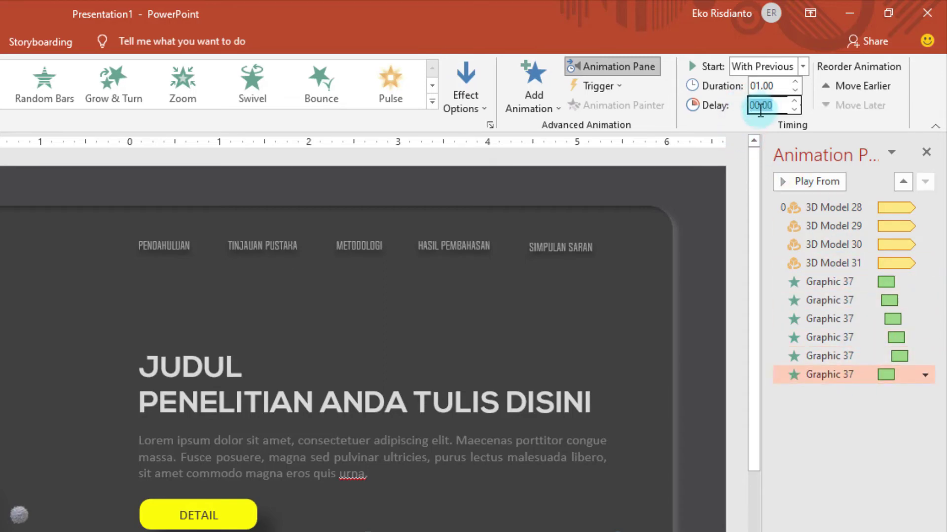
left_click(794, 103)
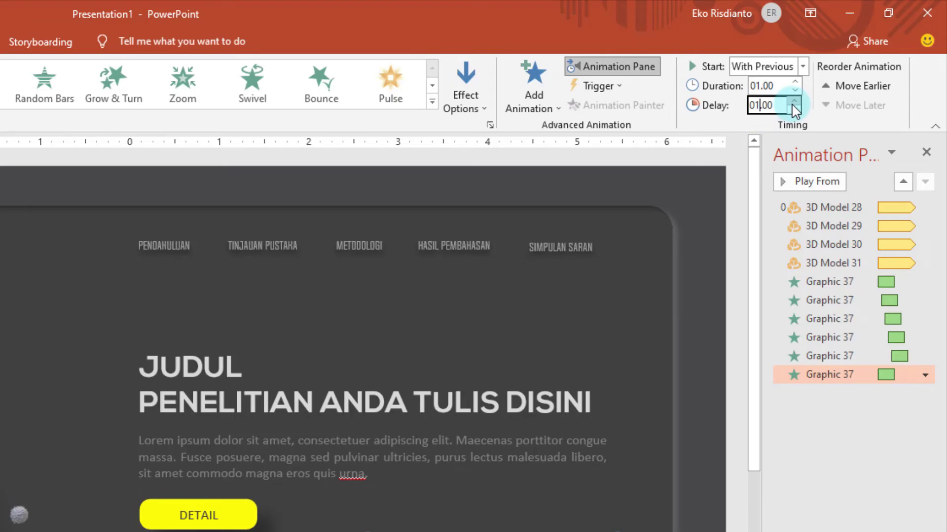
left_click(841, 521)
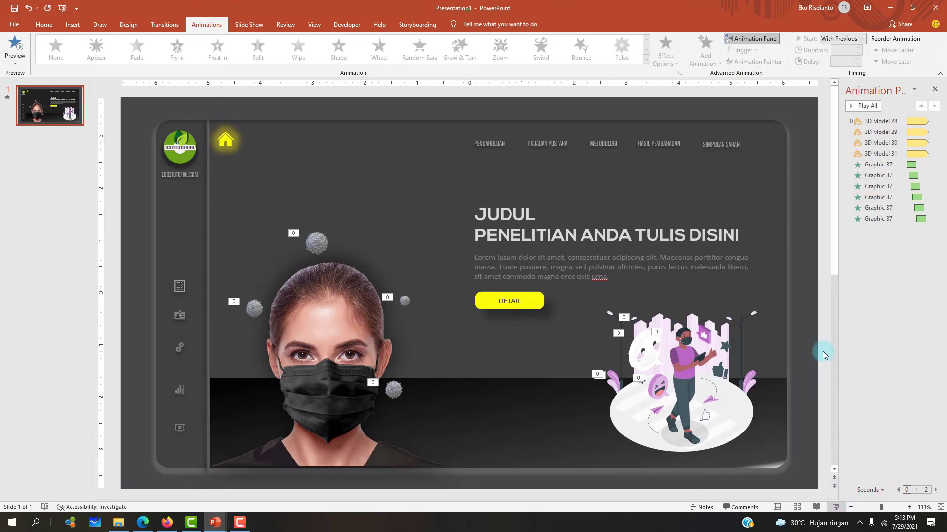
key("F5")
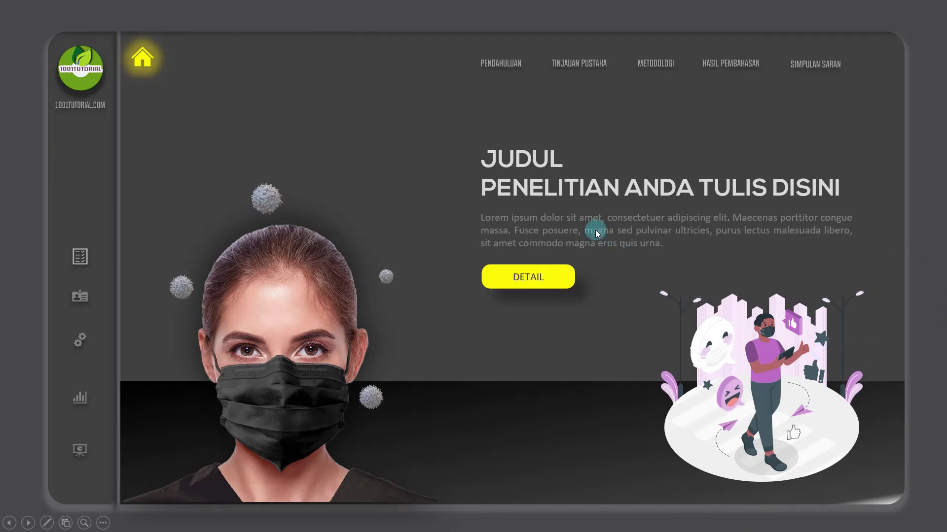
key("Escape")
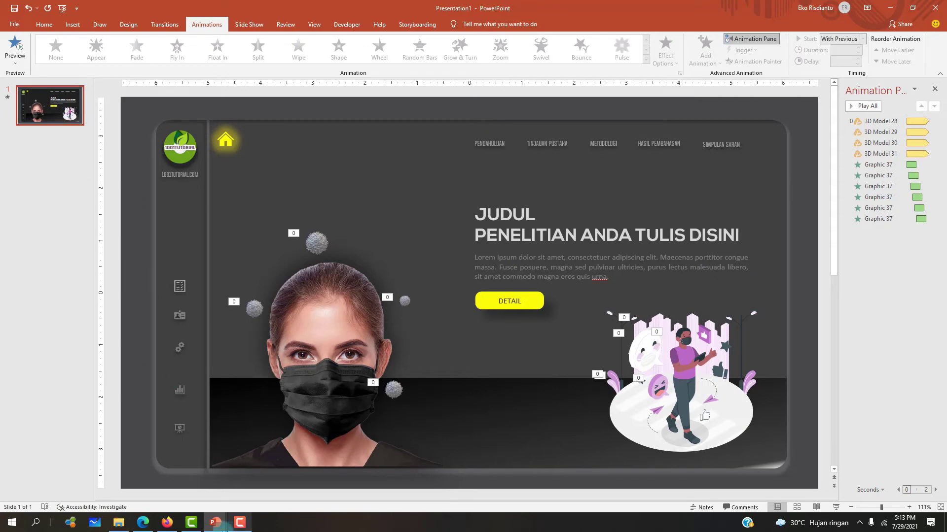
mouse_move(214, 523)
left_click(69, 478)
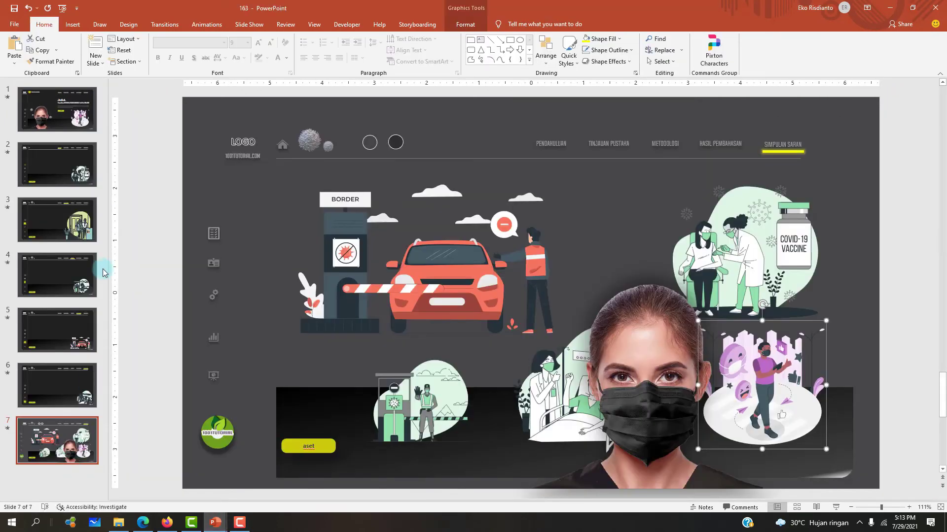
left_click(41, 144)
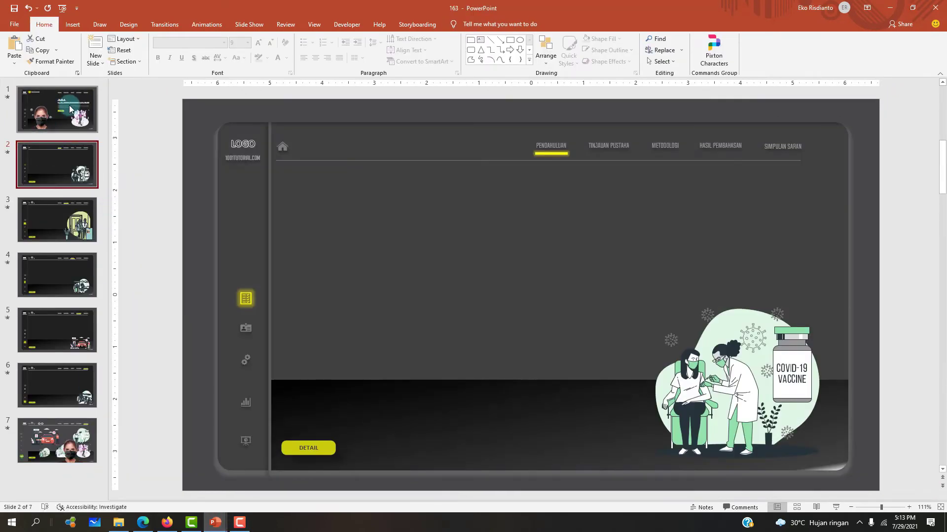
left_click(69, 129)
left_click(63, 157)
left_click(63, 115)
left_click(54, 174)
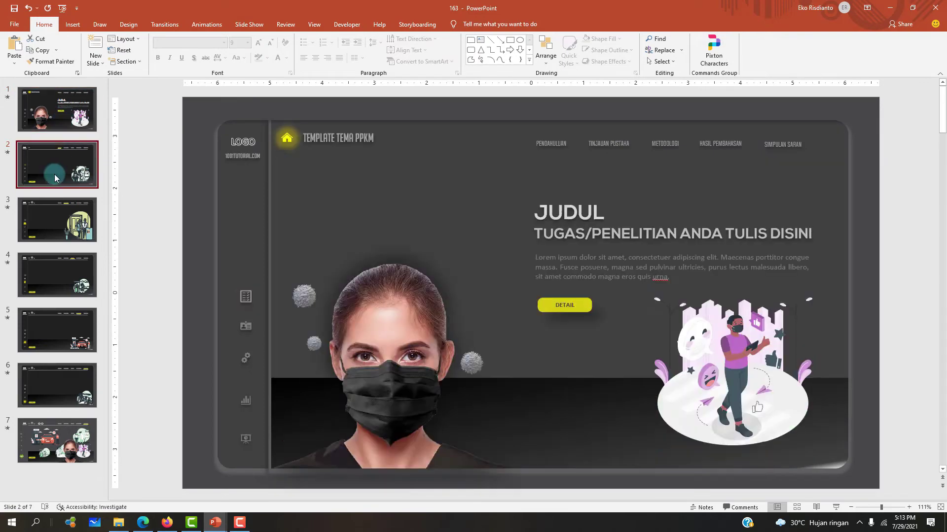
left_click(72, 161)
mouse_move(215, 523)
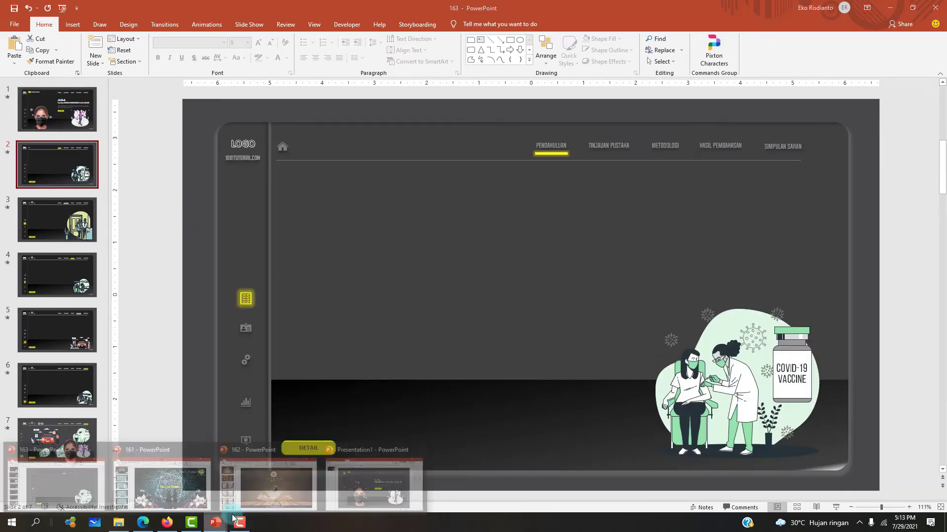
left_click(395, 489)
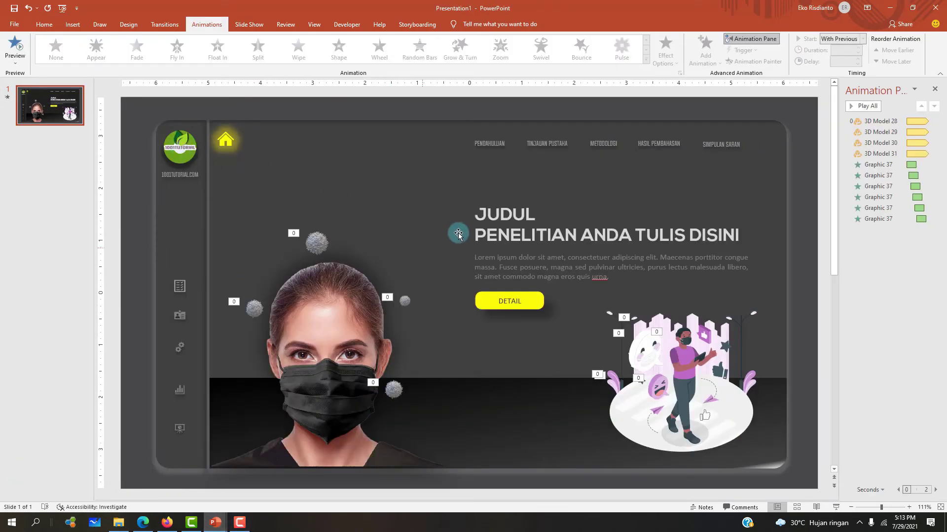
Duplicate slide 1 to create slide 2.
left_click(934, 89)
left_click(60, 121)
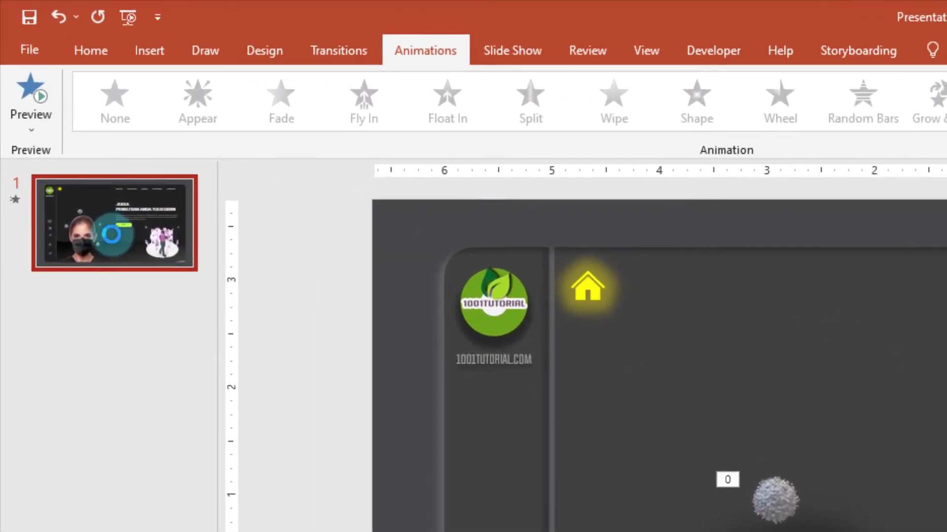
left_click(134, 384)
key("ctrl+v")
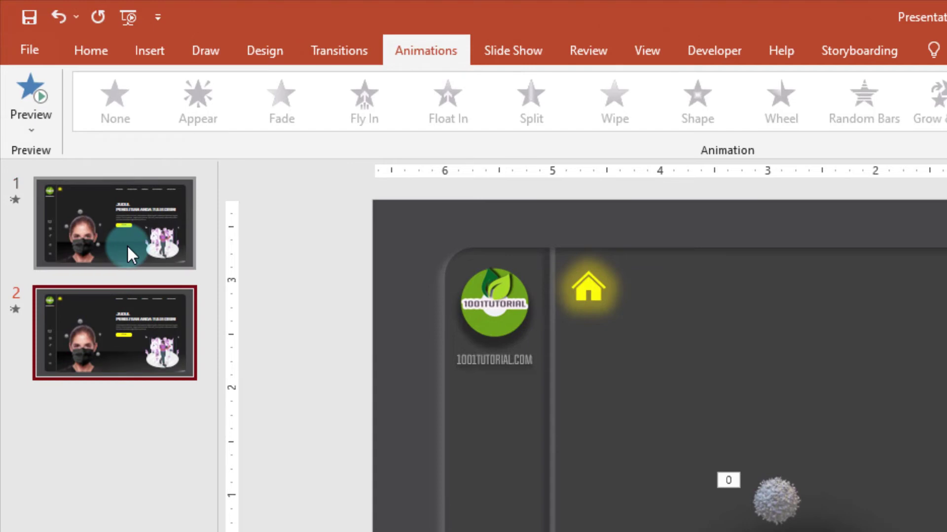
key("ctrl+z")
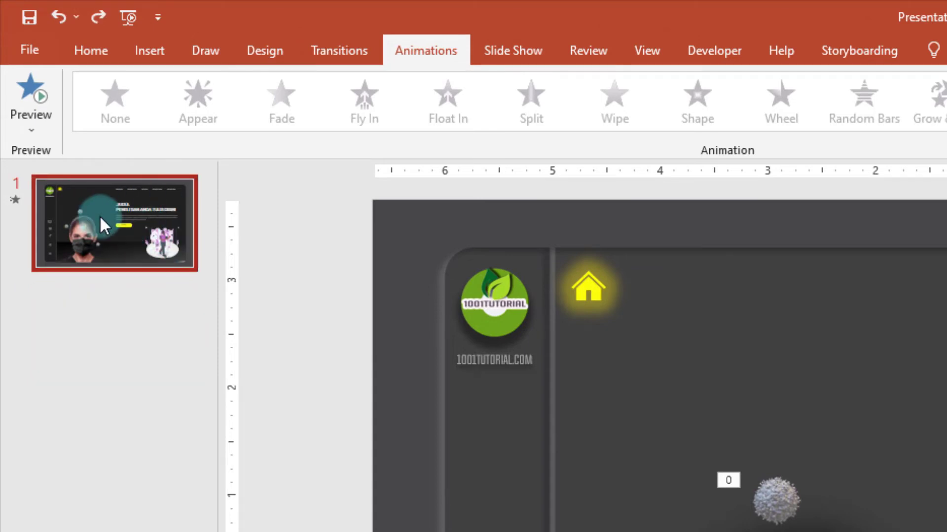
left_click(181, 359)
key("ctrl+v")
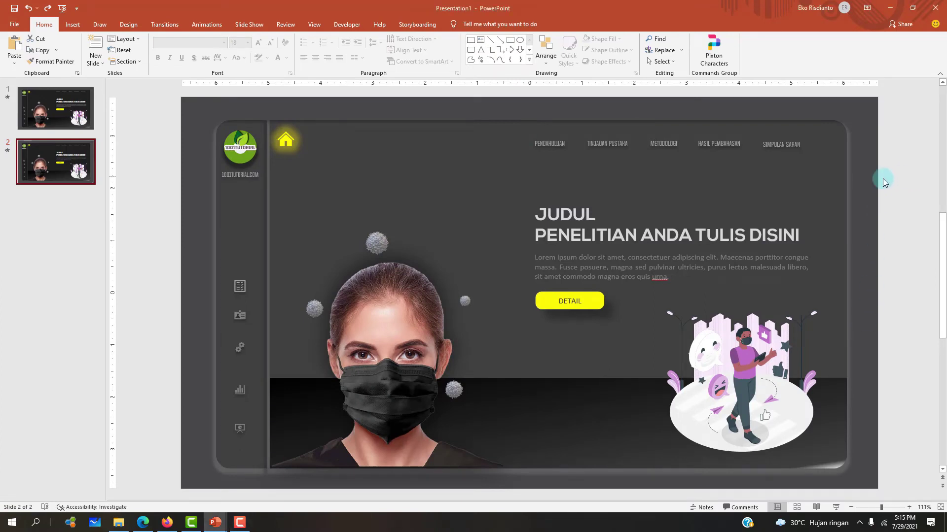
Delete the title, body text, DETAIL button, illustration and woman picture from slide 2.
mouse_move(897, 187)
left_mouse_down()
mouse_move(308, 377)
mouse_move(270, 480)
left_mouse_up()
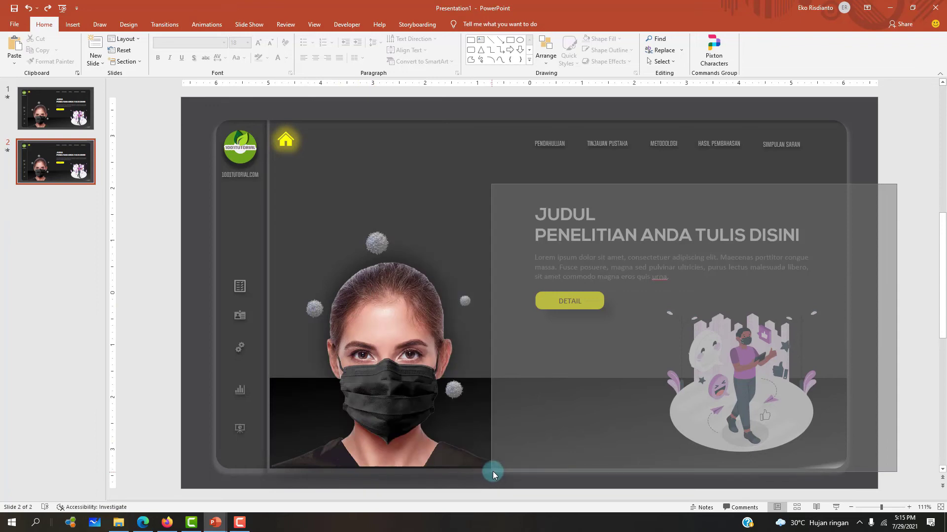
left_click_drag(270, 480, 586, 449)
key("Delete")
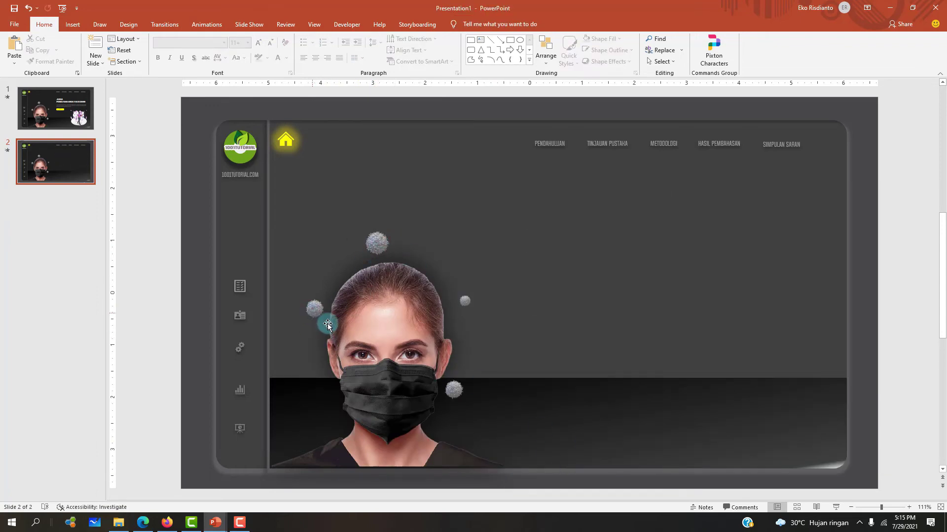
left_click(385, 345)
key("Delete")
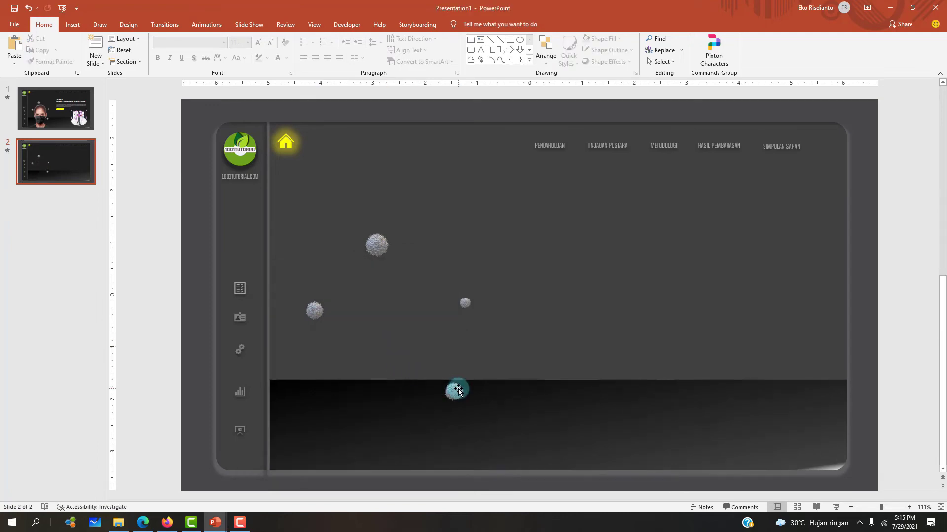
Move the three virus models up into a row beside the home icon.
left_click_drag(457, 393, 320, 141)
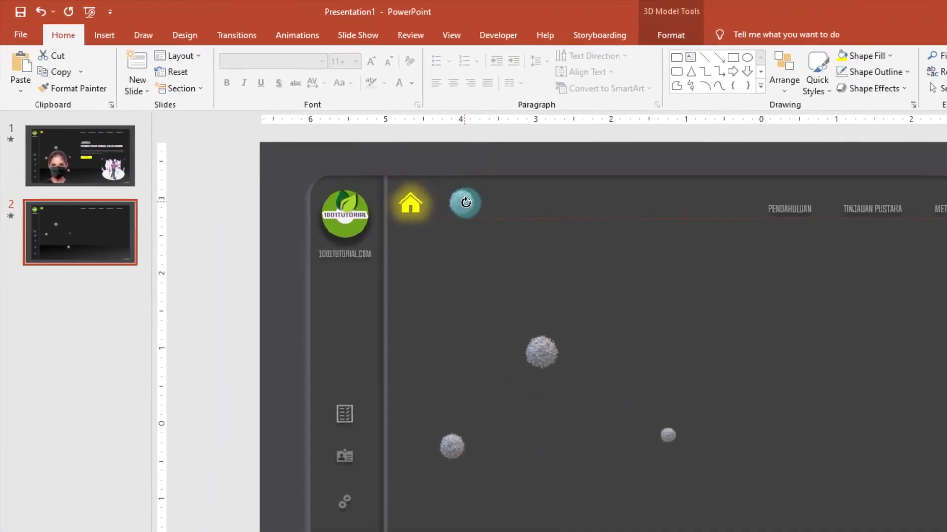
left_click_drag(685, 466, 517, 213)
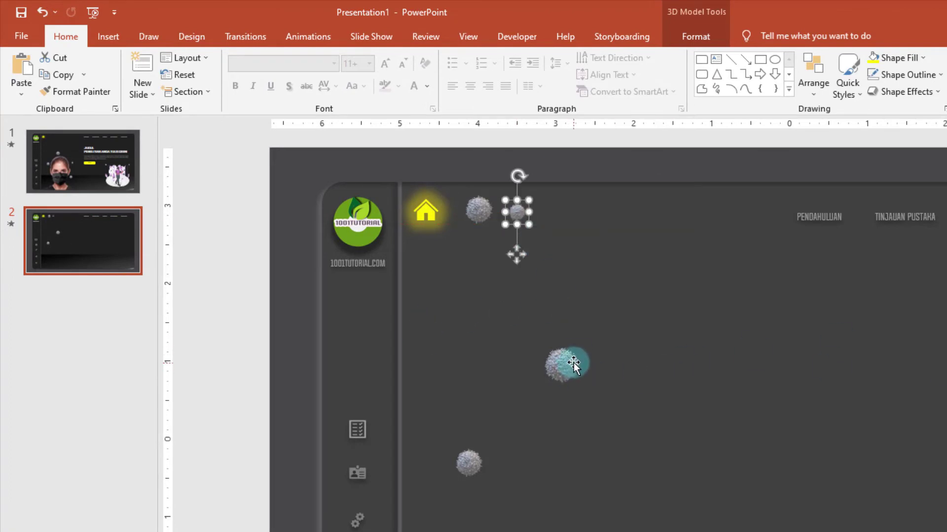
left_click(567, 363)
left_click_drag(479, 303, 465, 318)
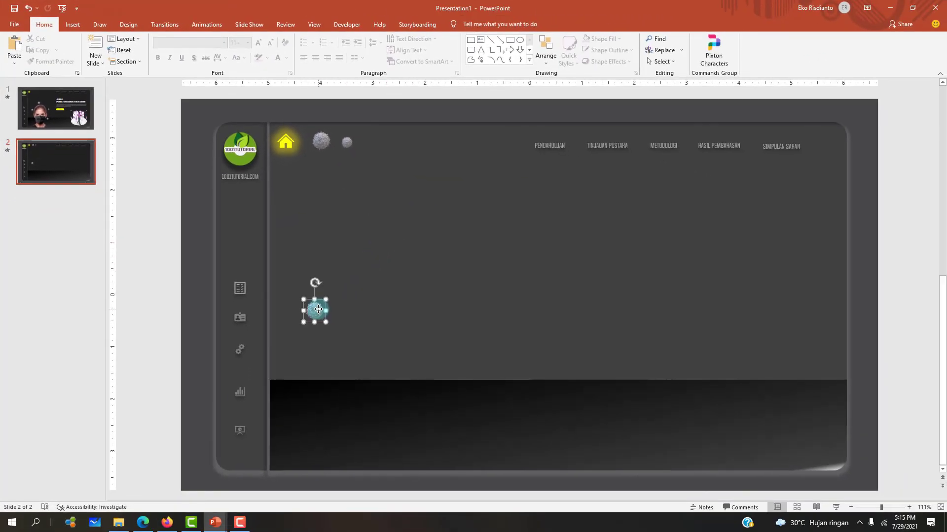
left_click_drag(318, 310, 794, 189)
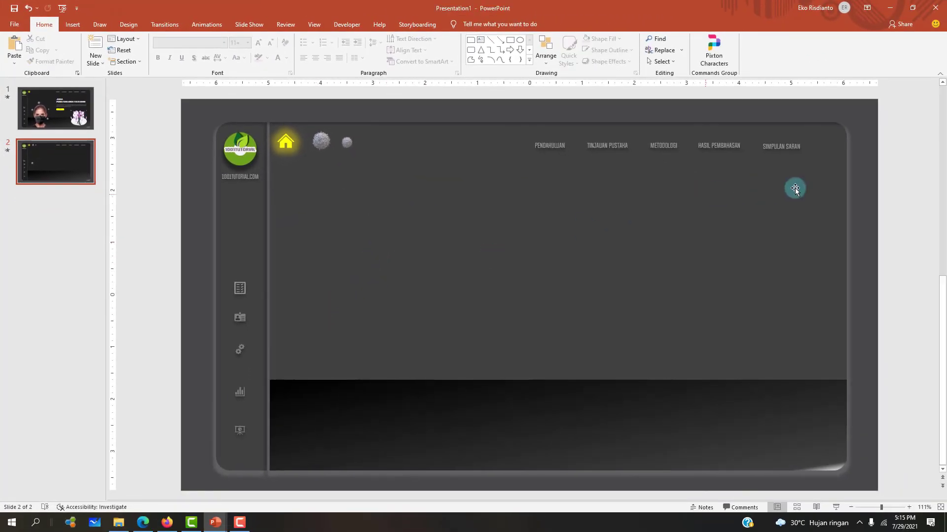
left_click(63, 155)
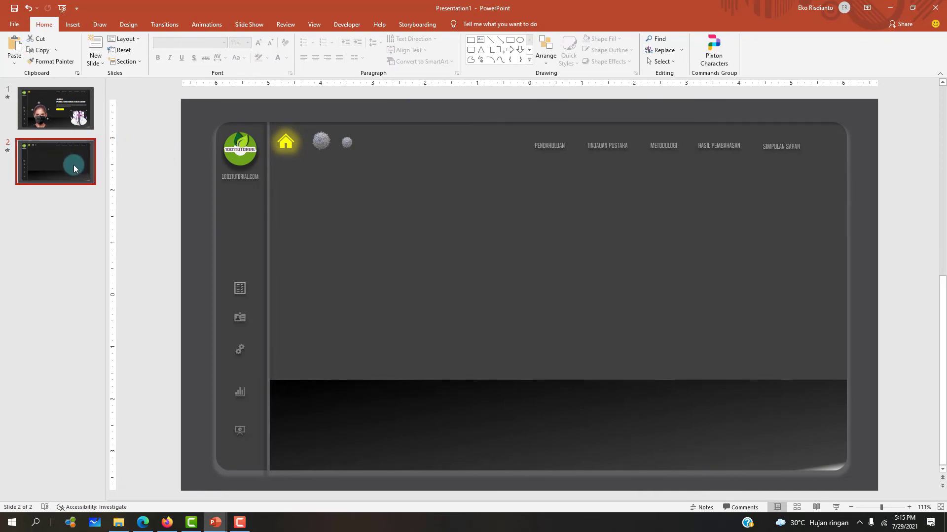
Duplicate slide 2 three times with Ctrl+D, then review the copies through slide 6.
key("ctrl+d")
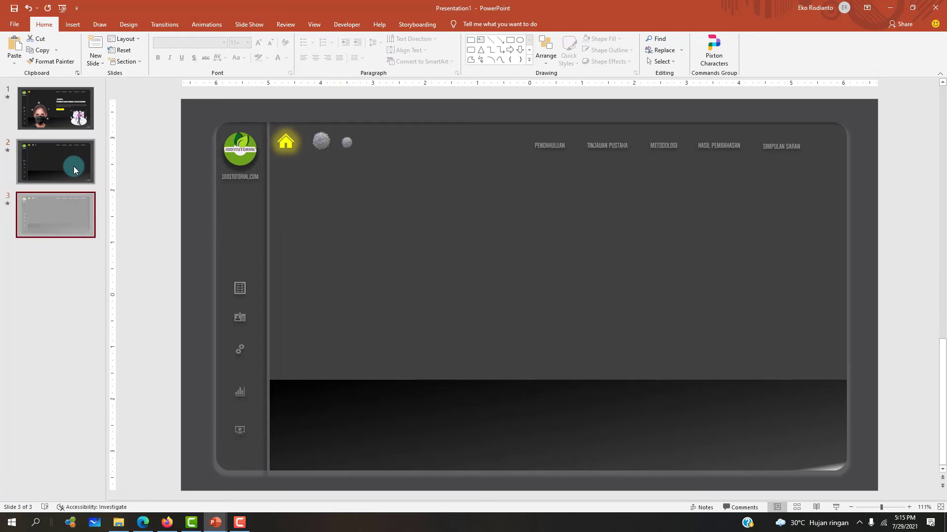
key("ctrl+d")
key("ctrl+d")
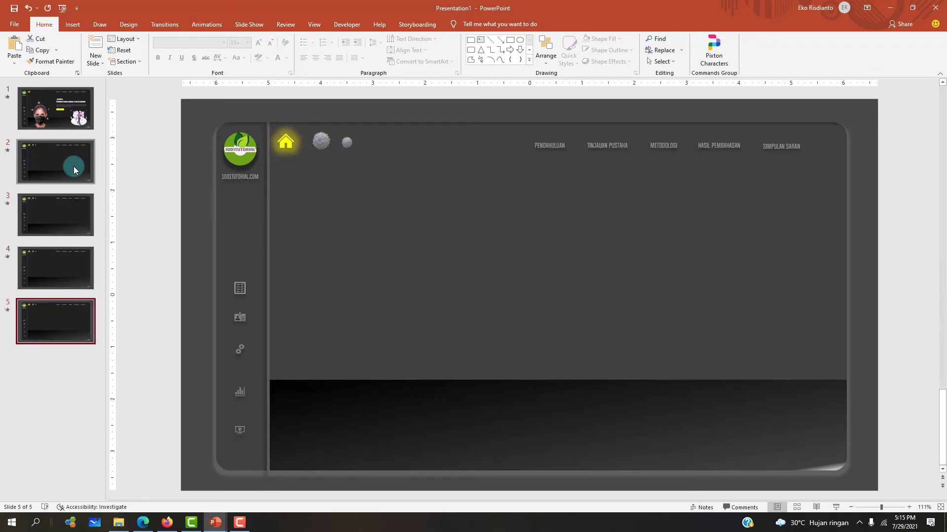
key("ctrl+d")
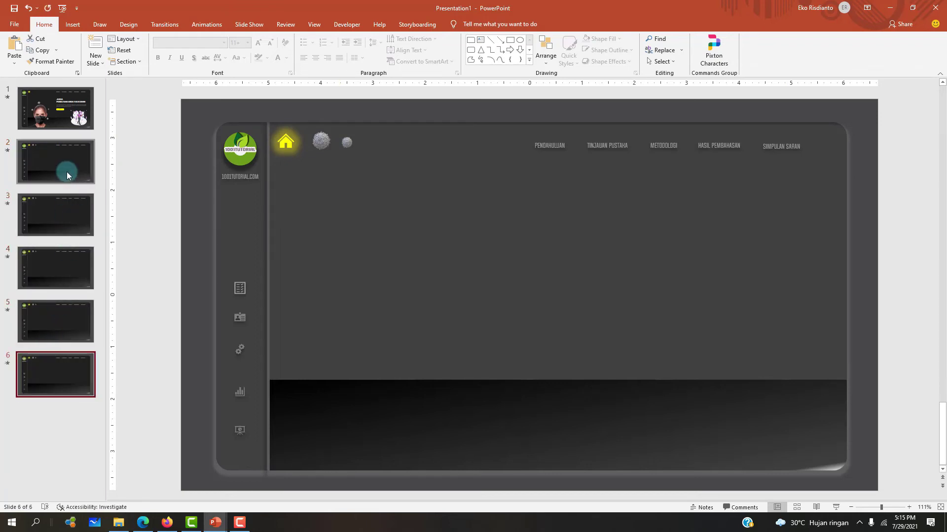
left_click(66, 170)
left_click(66, 220)
left_click(66, 265)
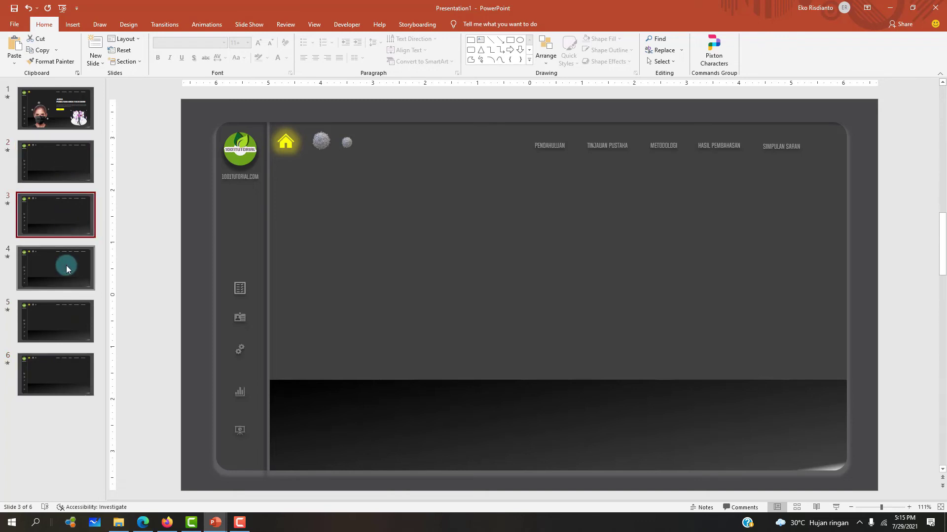
left_click(64, 311)
left_click(70, 376)
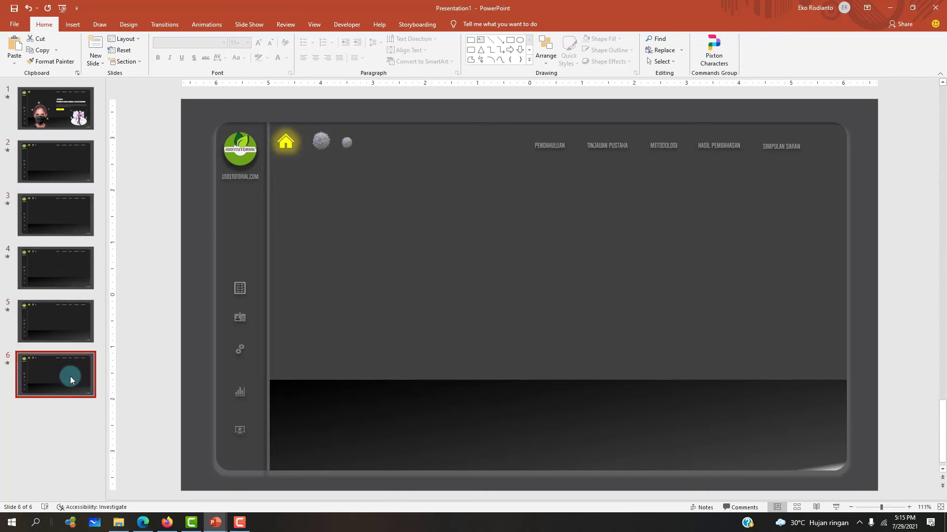
left_click(80, 172)
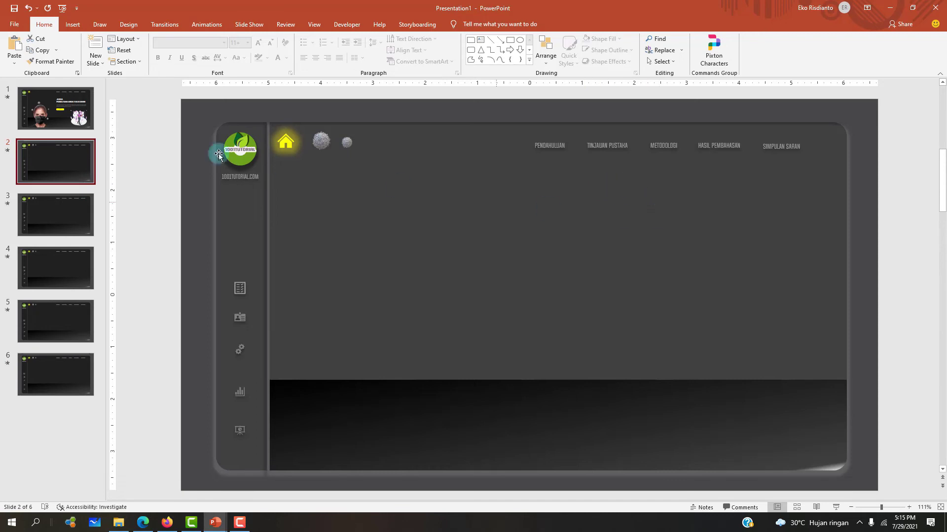
Paste slide 1's yellow DETAIL button onto slide 2 and move it to the bottom-left.
key("Page_Up")
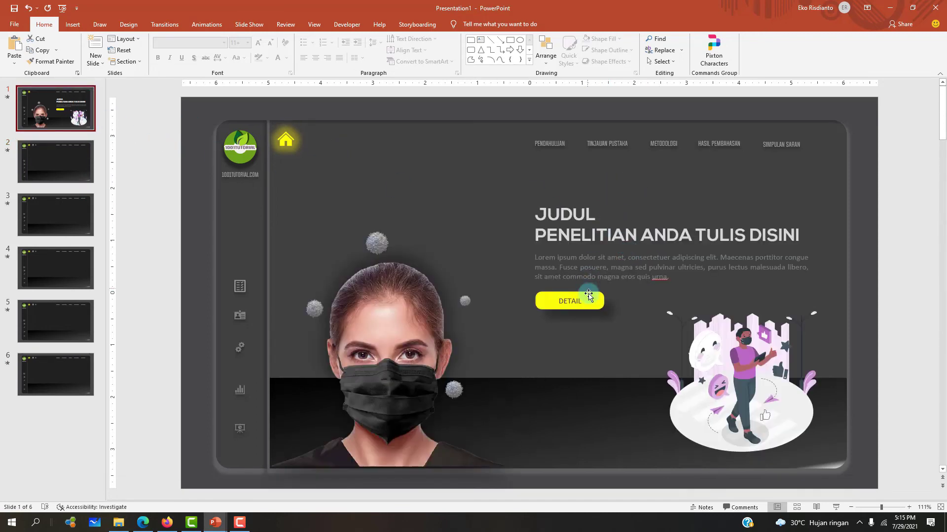
left_click(589, 295)
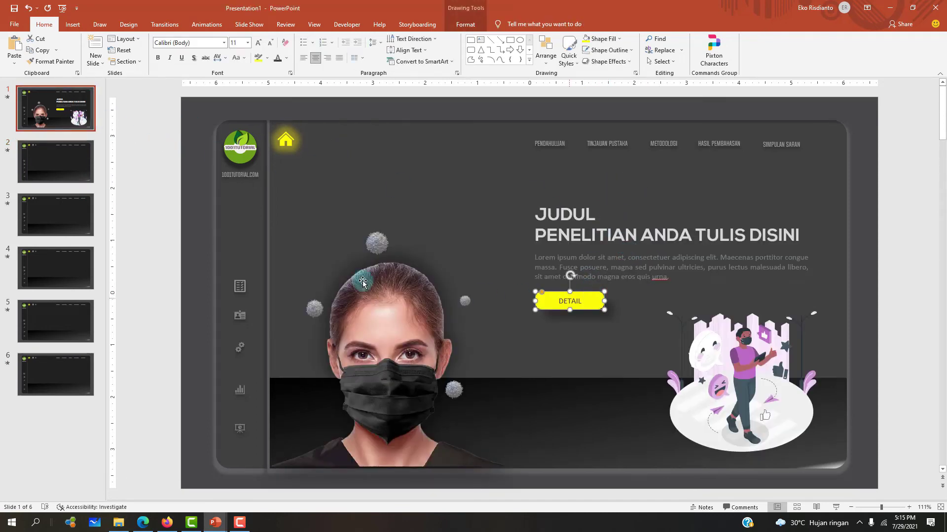
left_click(63, 158)
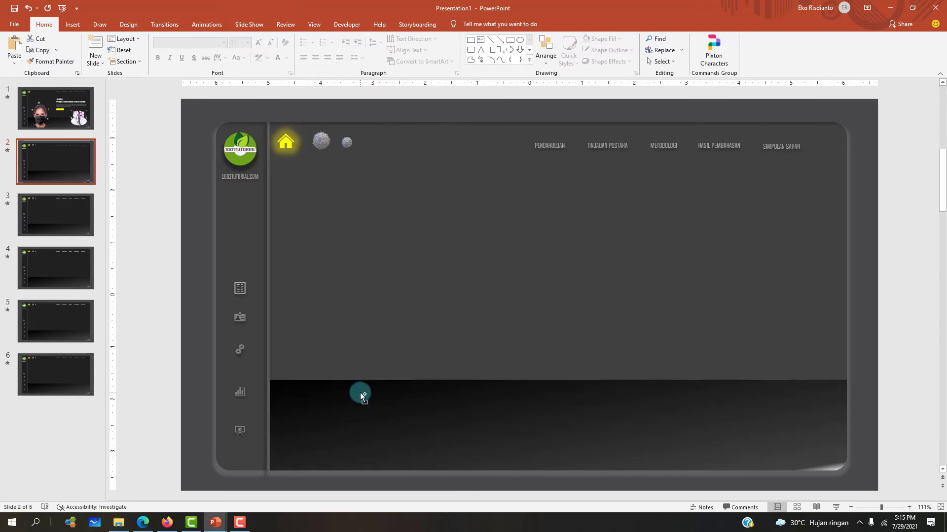
key("ctrl+v")
left_click_drag(608, 304, 348, 441)
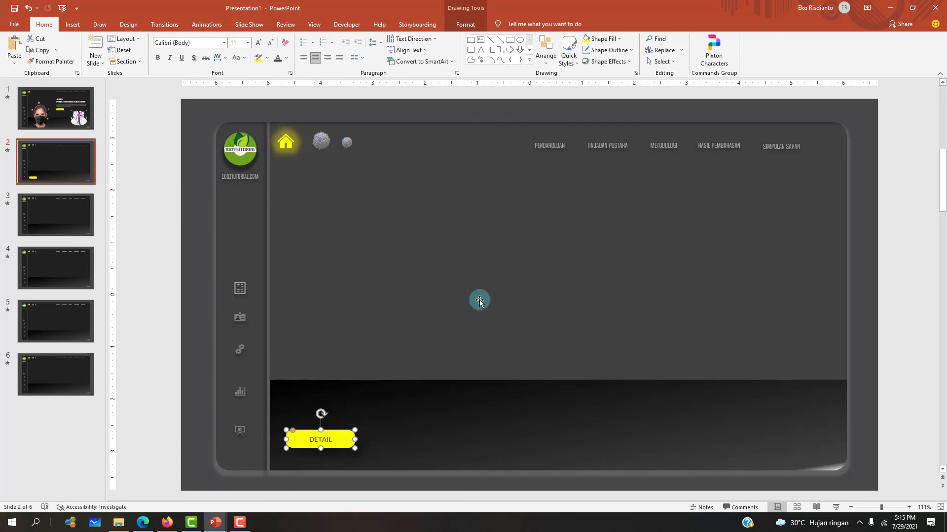
Paste slide 2's DETAIL button onto slides 3, 4, 5 and 6.
left_click(65, 162)
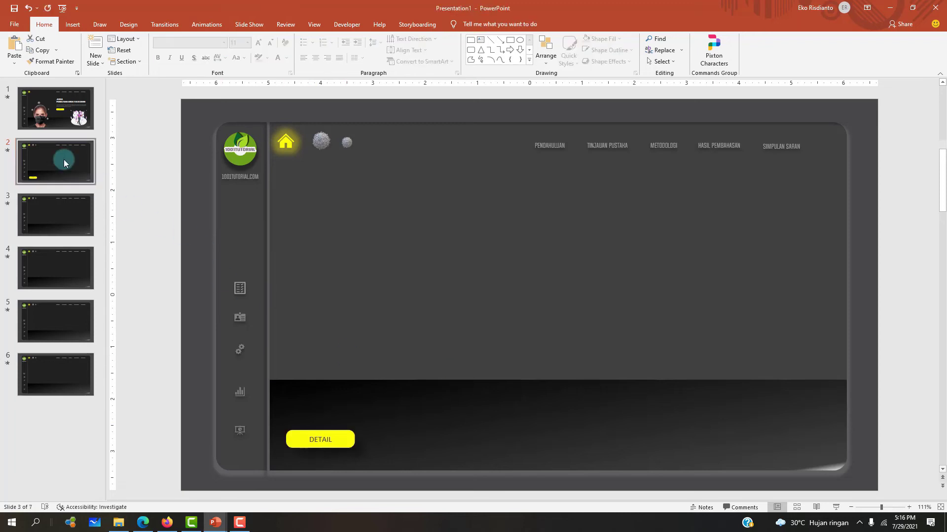
key("ctrl+d")
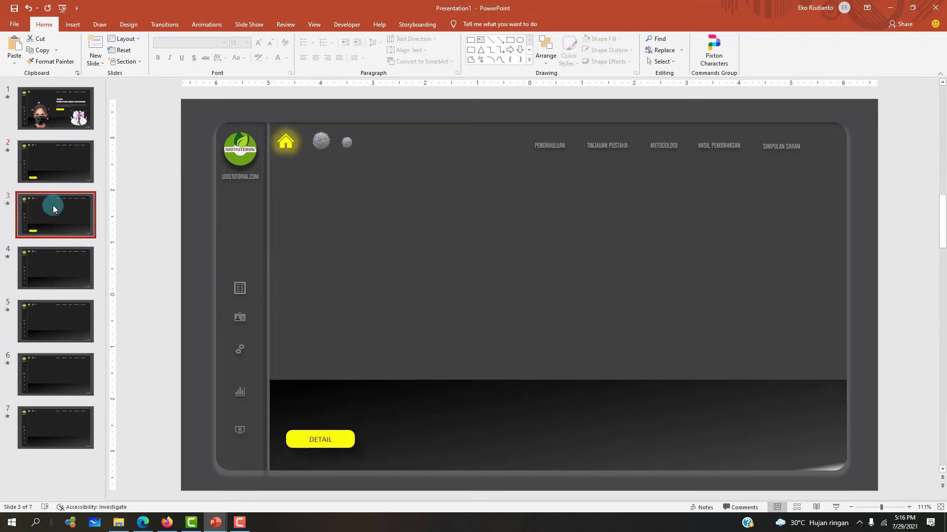
key("ctrl+z")
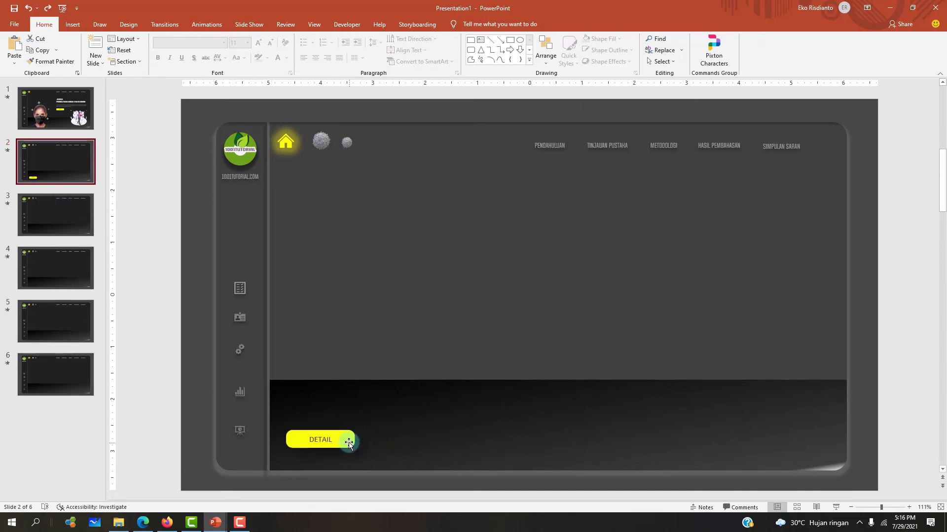
left_click(348, 442)
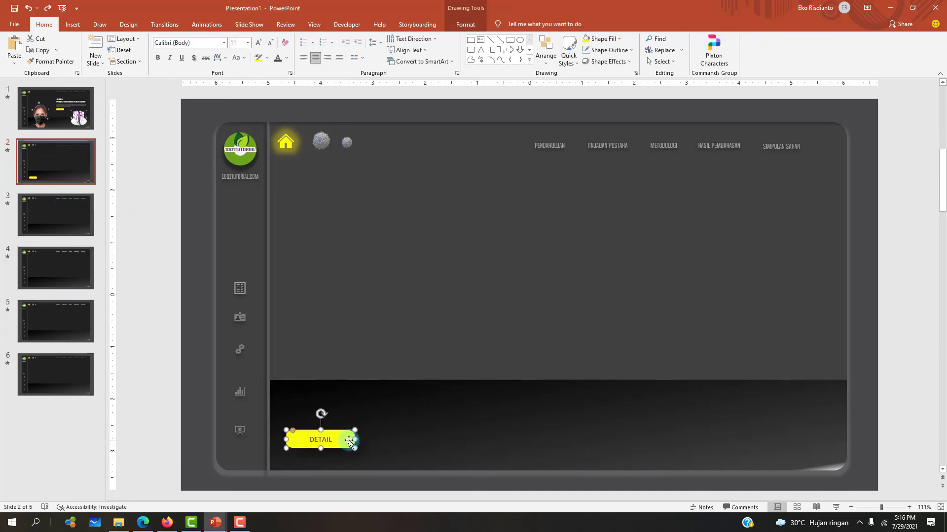
left_click(35, 212)
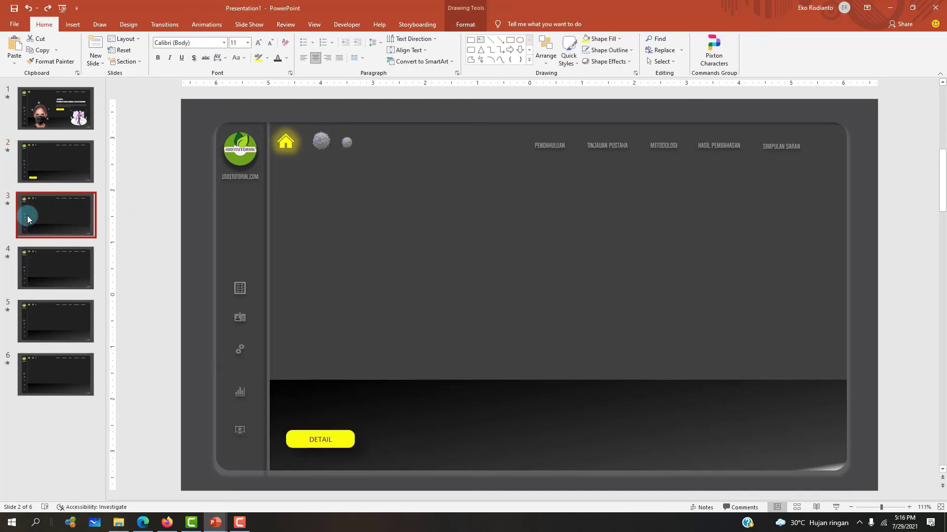
key("ctrl+v")
left_click(63, 264)
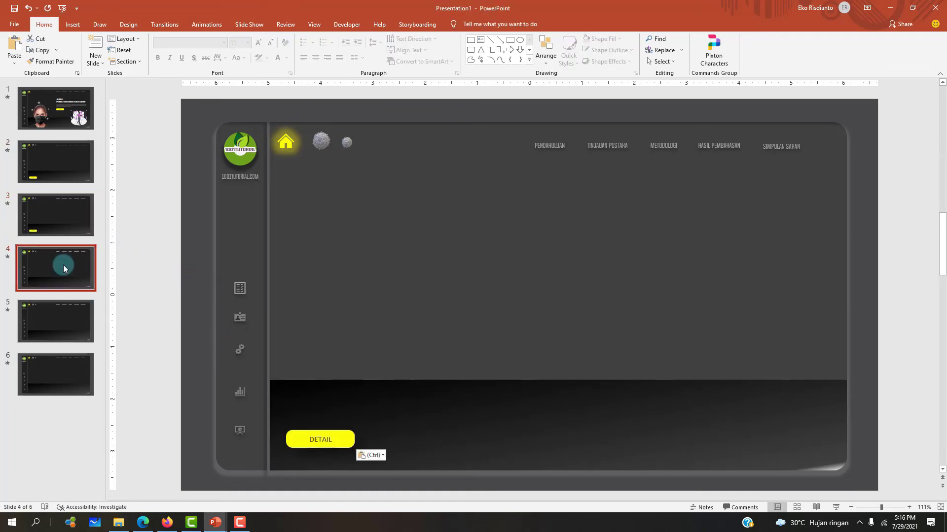
key("ctrl+v")
left_click(41, 333)
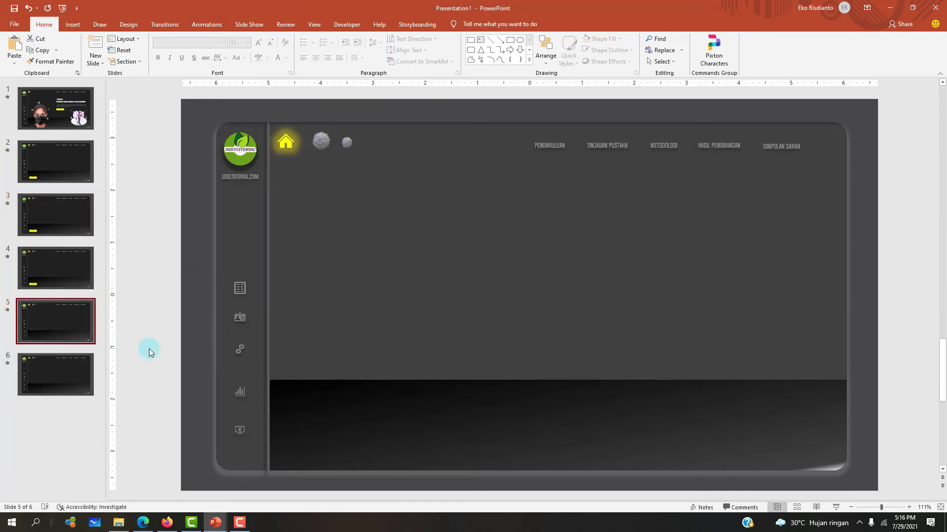
key("ctrl+v")
left_click(37, 361)
key("ctrl+v")
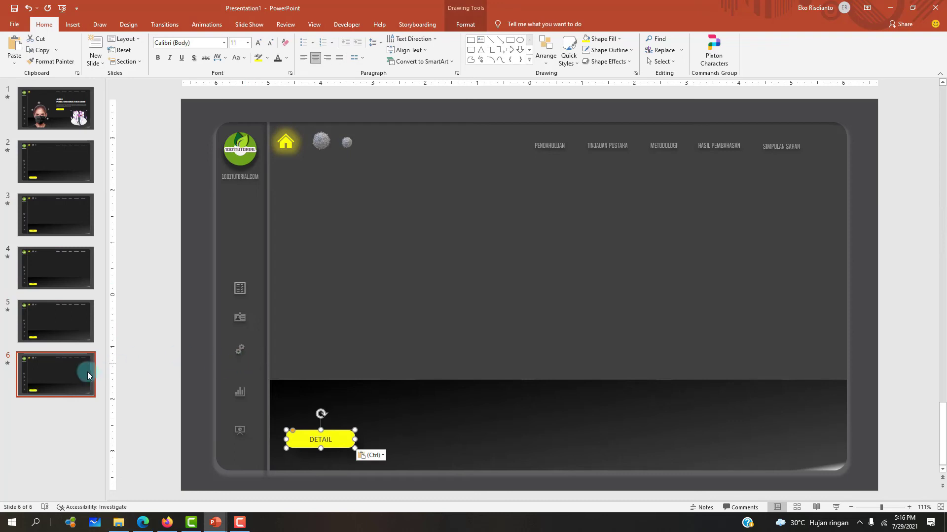
Check that each slide has the DETAIL button, ending on slide 2.
left_click(71, 168)
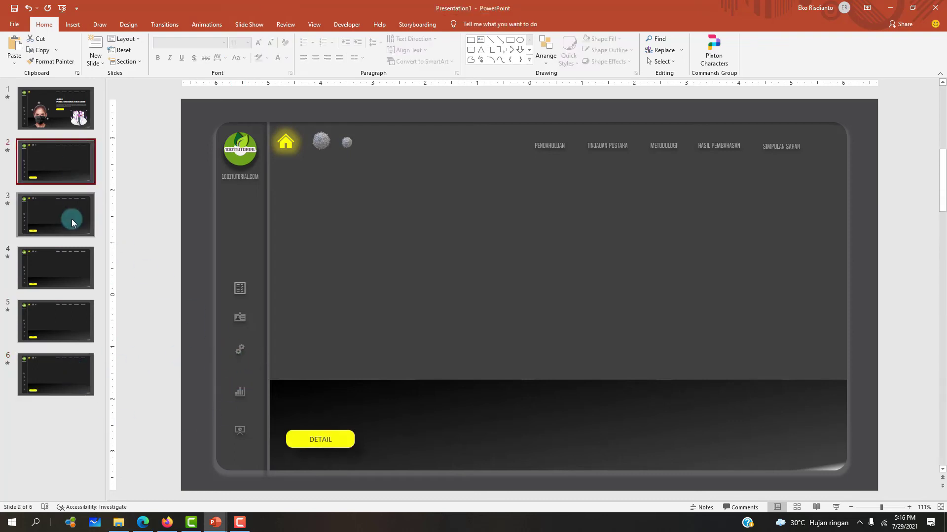
left_click(55, 219)
left_click(69, 269)
left_click(72, 331)
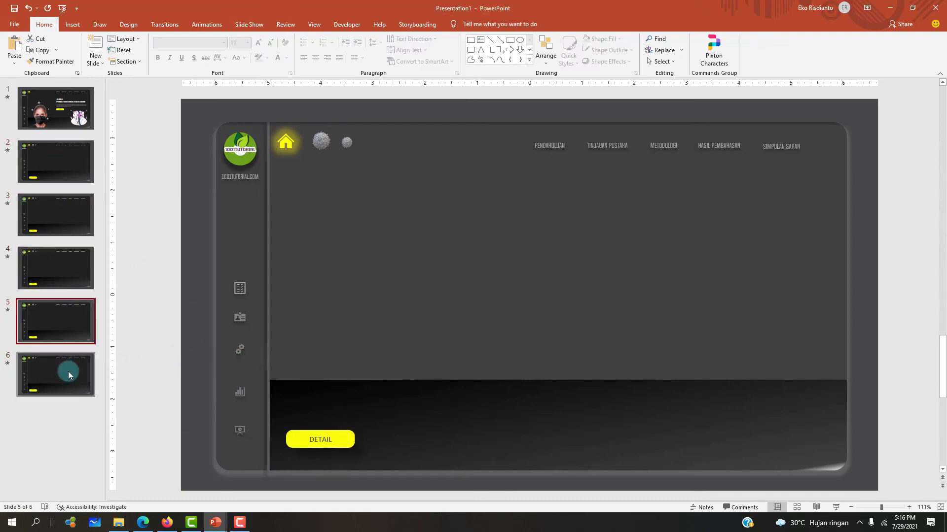
left_click(70, 370)
left_click(59, 204)
left_click(58, 164)
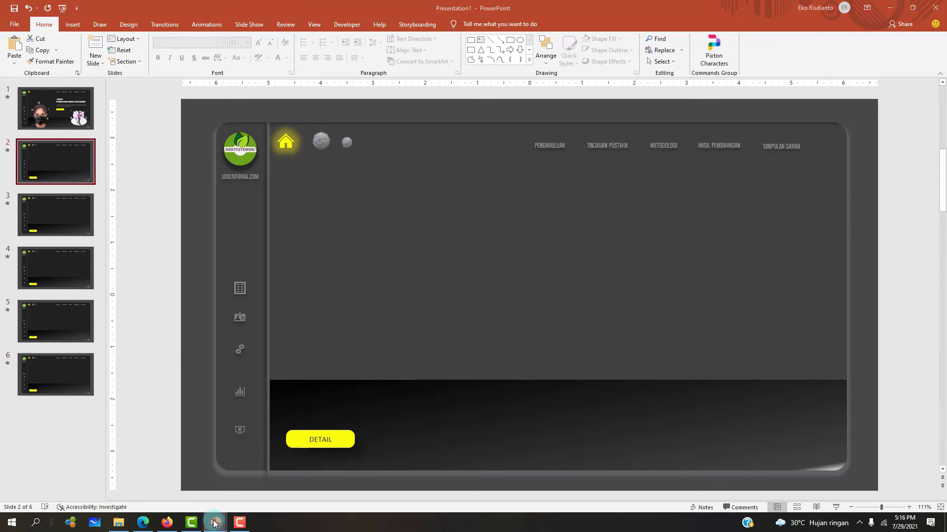
Paste the 163 deck's vaccine illustration onto slide 2, try converting it to shapes, then cut it.
mouse_move(214, 522)
left_click(53, 481)
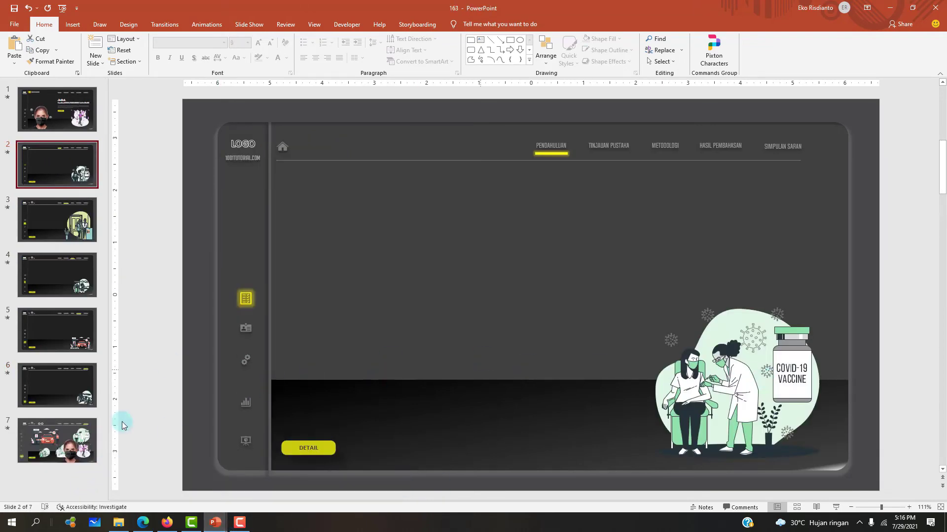
left_click(733, 381)
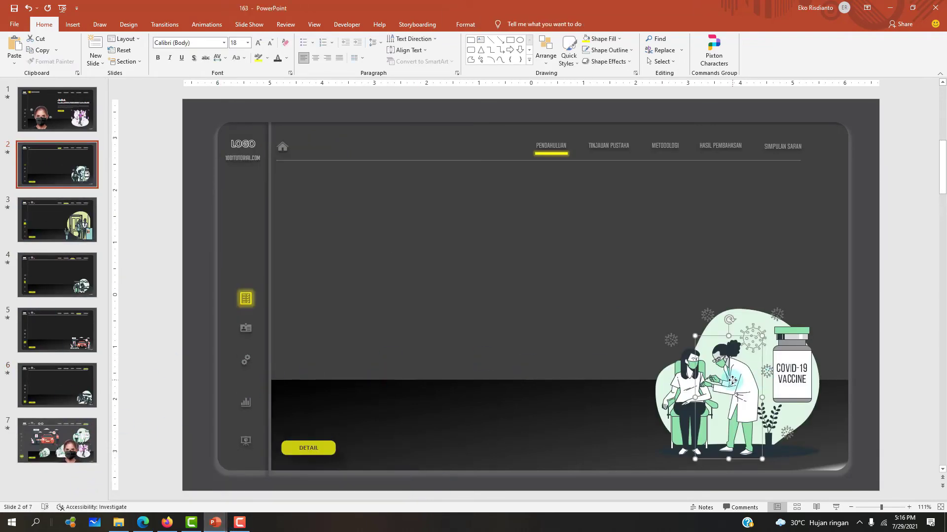
left_click(898, 315)
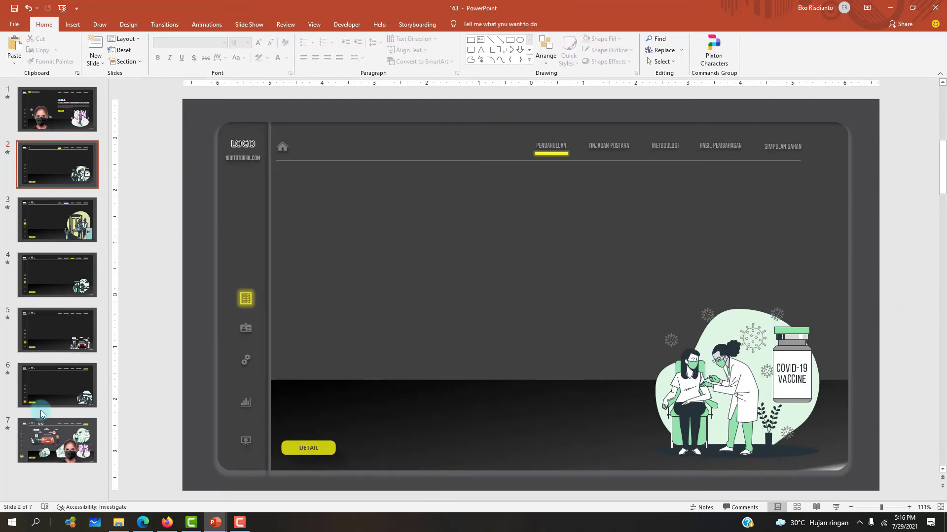
left_click(40, 429)
left_click(766, 217)
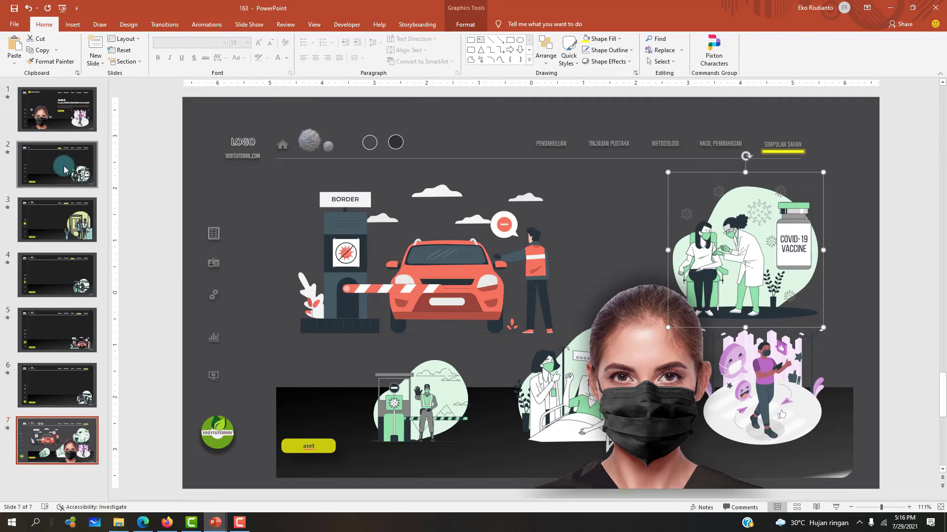
left_click(217, 522)
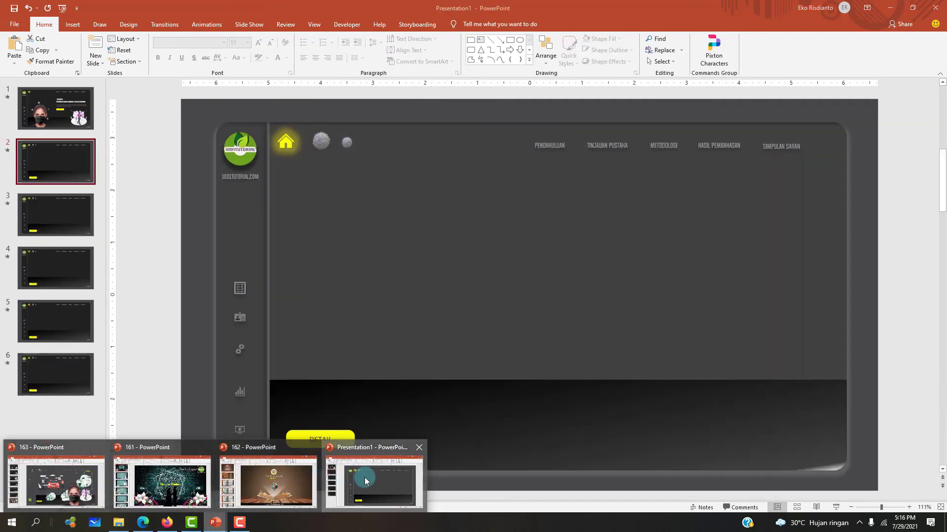
left_click(365, 477)
key("ctrl+v")
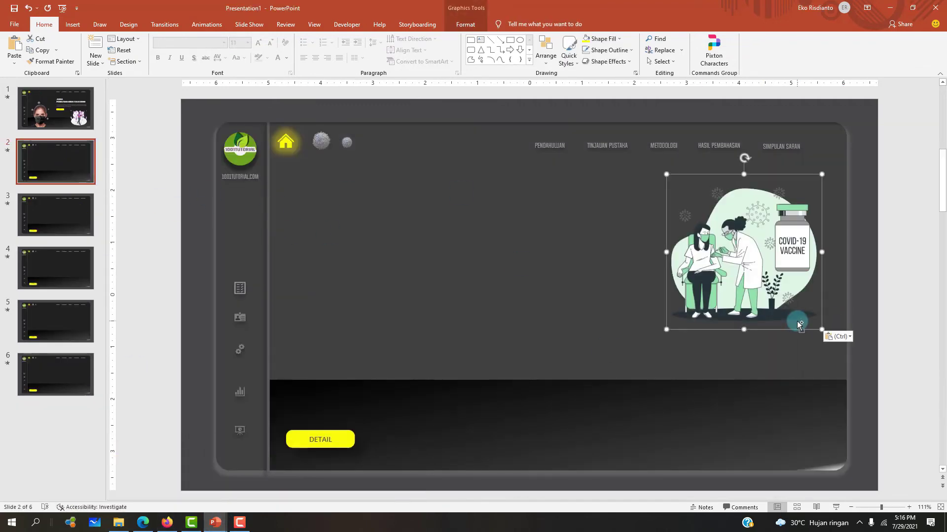
left_click_drag(759, 236, 772, 391)
right_click(779, 350)
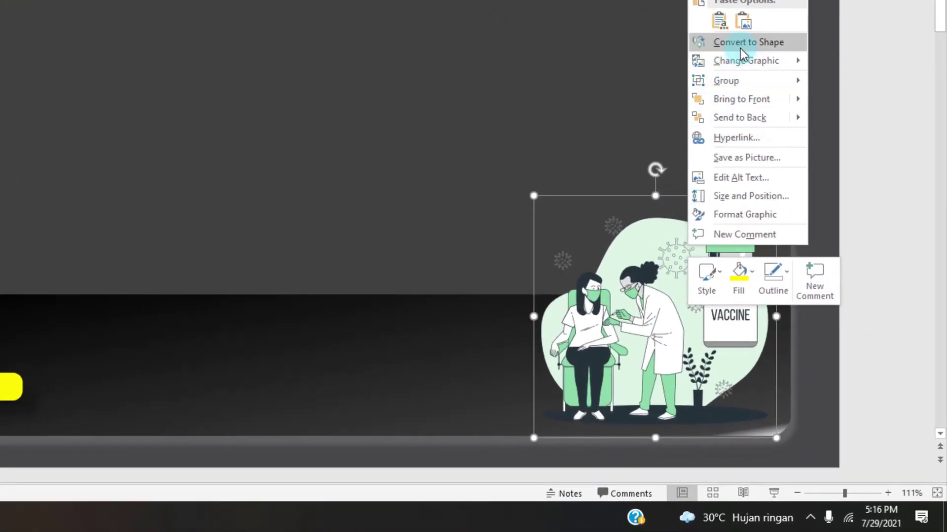
left_click(750, 50)
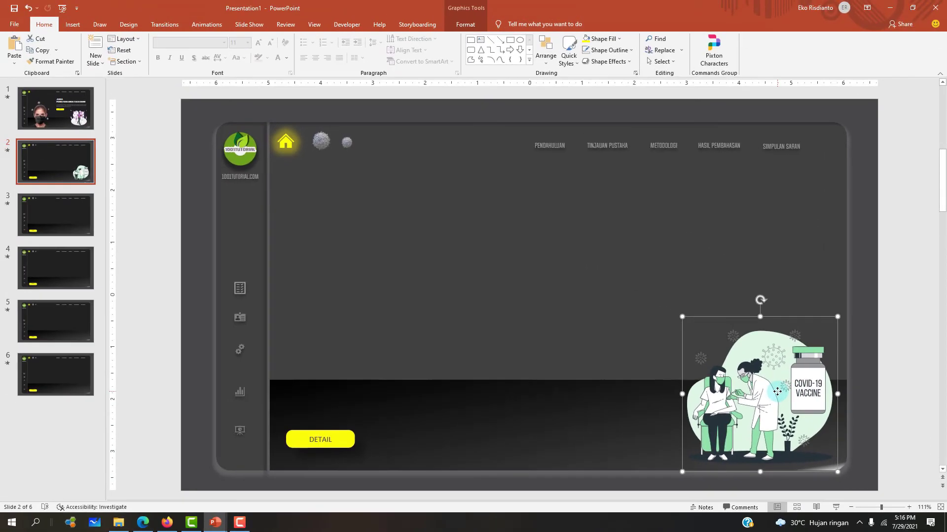
key("ctrl+x")
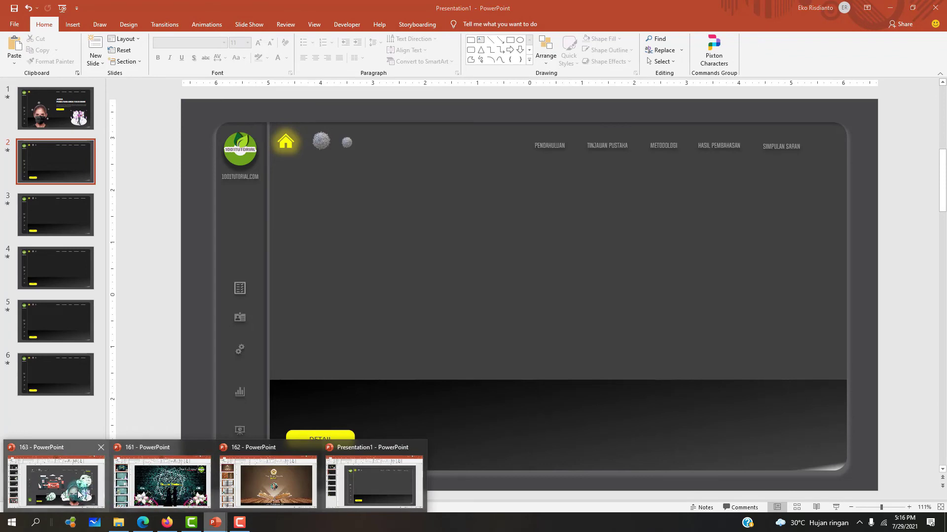
Copy the complete vaccine illustration from the 163 deck and place it bottom-right on slide 2.
left_click(74, 483)
left_click(57, 163)
left_click(864, 307)
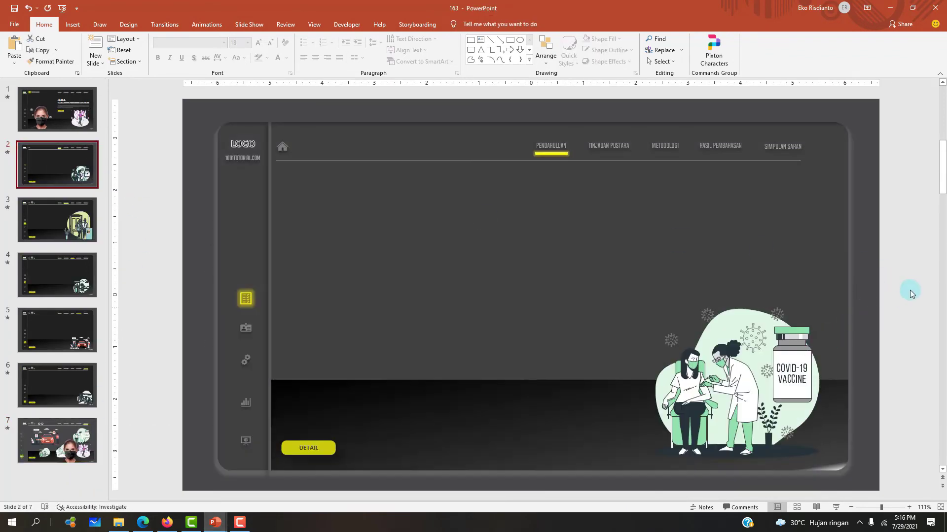
left_click_drag(916, 280, 592, 475)
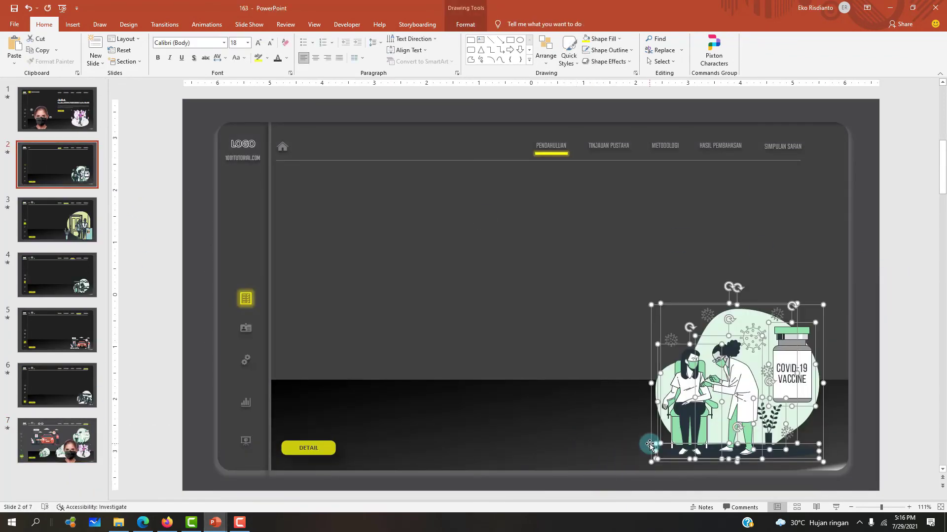
mouse_move(214, 523)
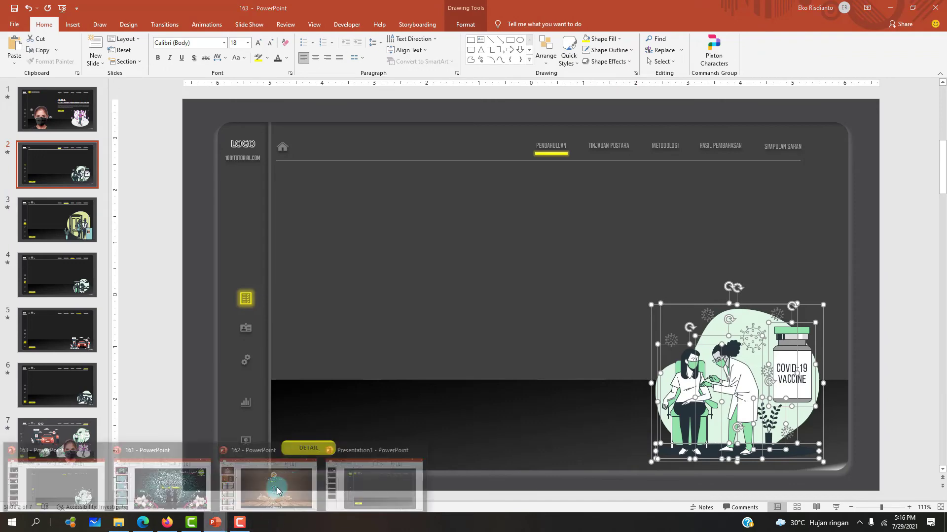
left_click(362, 481)
left_click(836, 263)
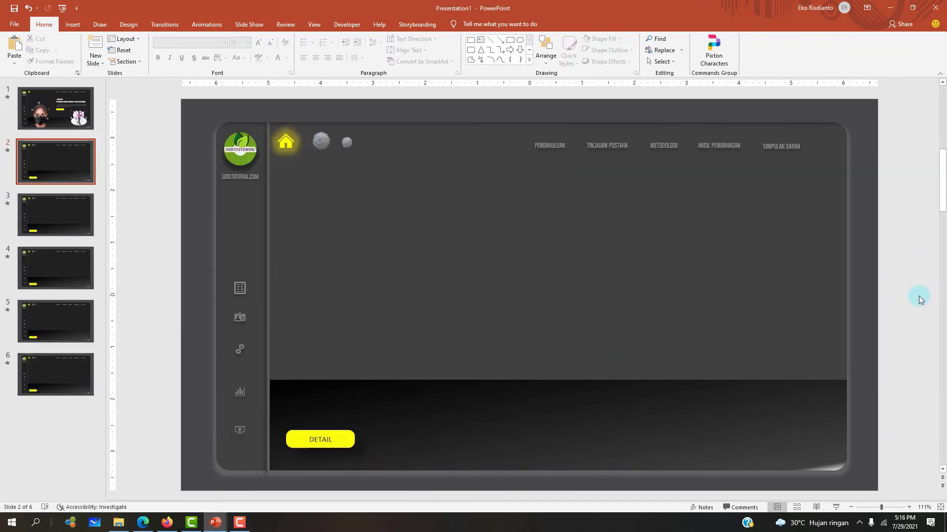
key("ctrl+v")
left_click_drag(752, 360, 853, 332)
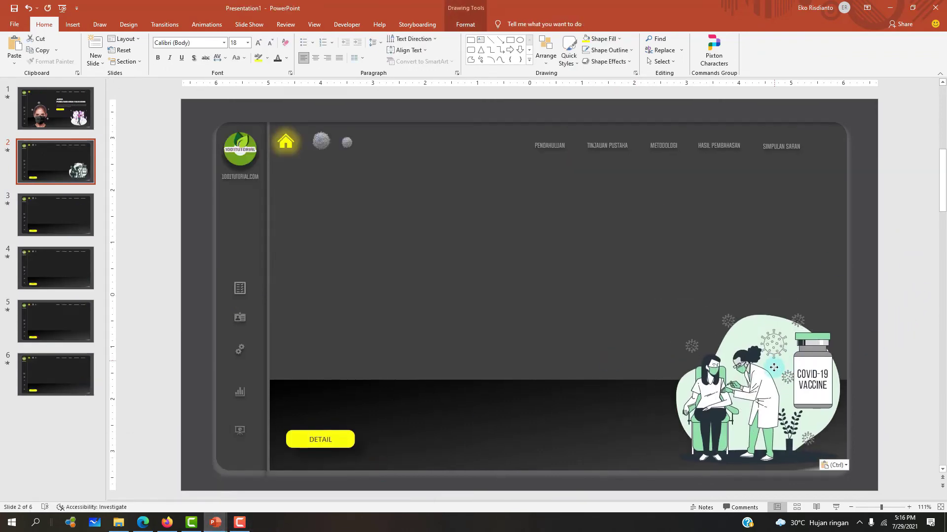
left_click(913, 321)
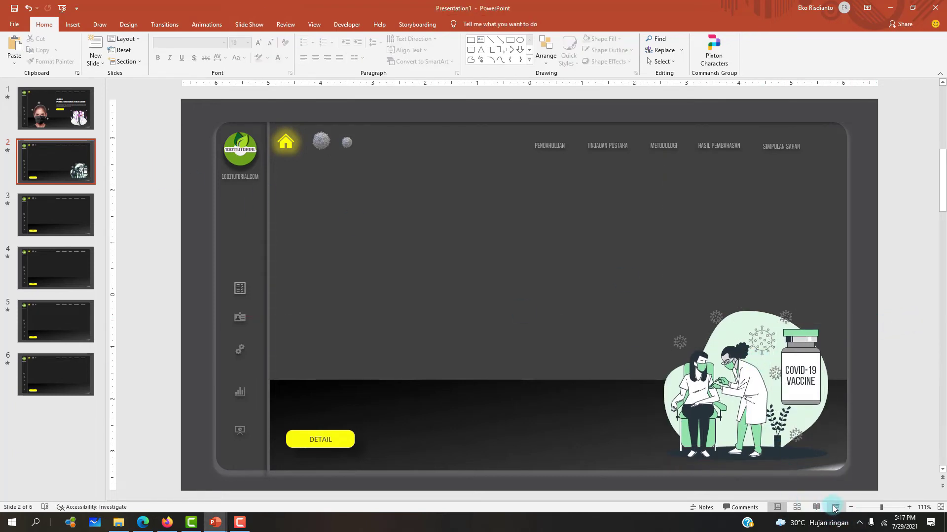
left_click(191, 198)
left_click(90, 118)
left_click(190, 139)
Play the show from slide 1, advance to slide 2 to watch the Morph, then exit.
left_click(833, 507)
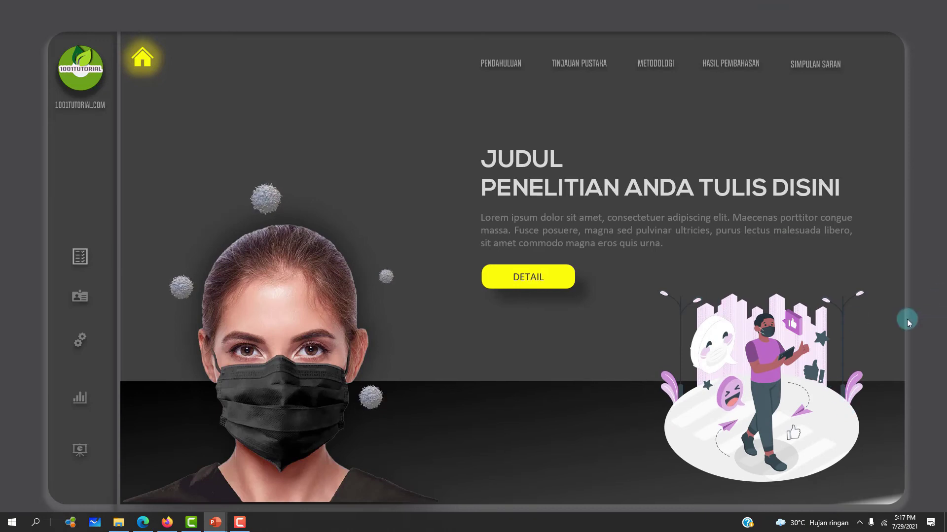
left_click(539, 305)
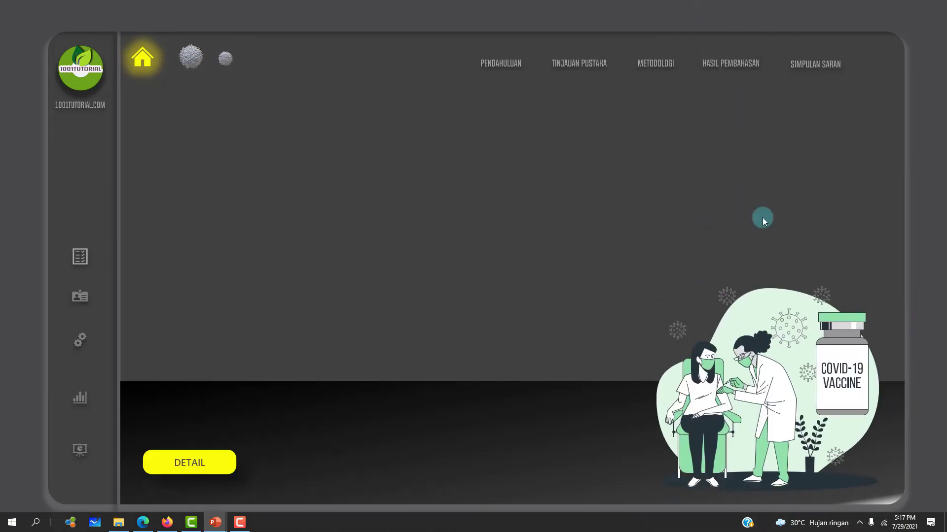
key("Escape")
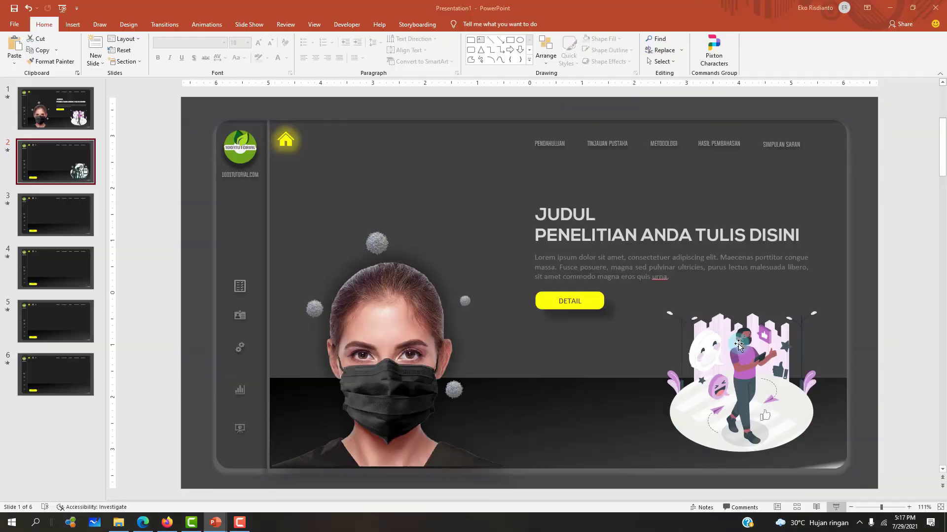
left_click(63, 129)
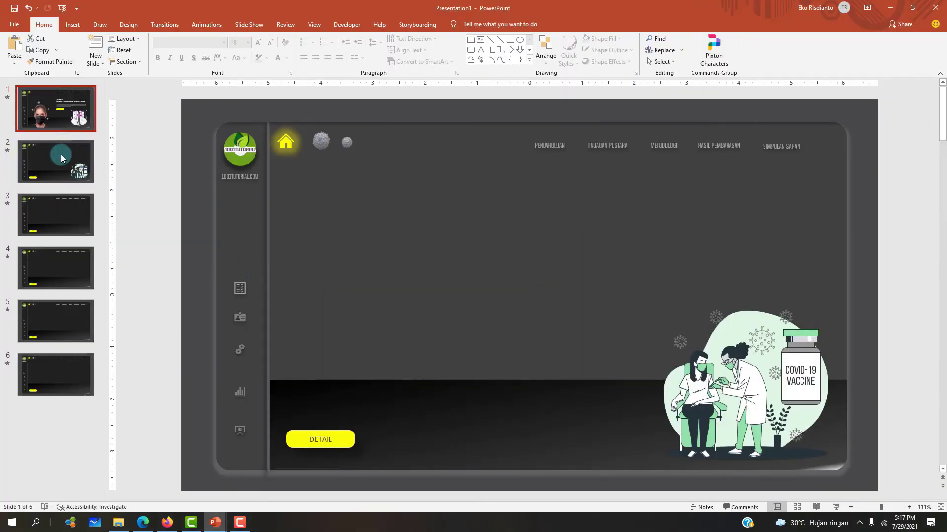
left_click(60, 150)
Give slide 1's DETAIL button an Action setting that hyperlinks to Slide 2.
left_click(60, 126)
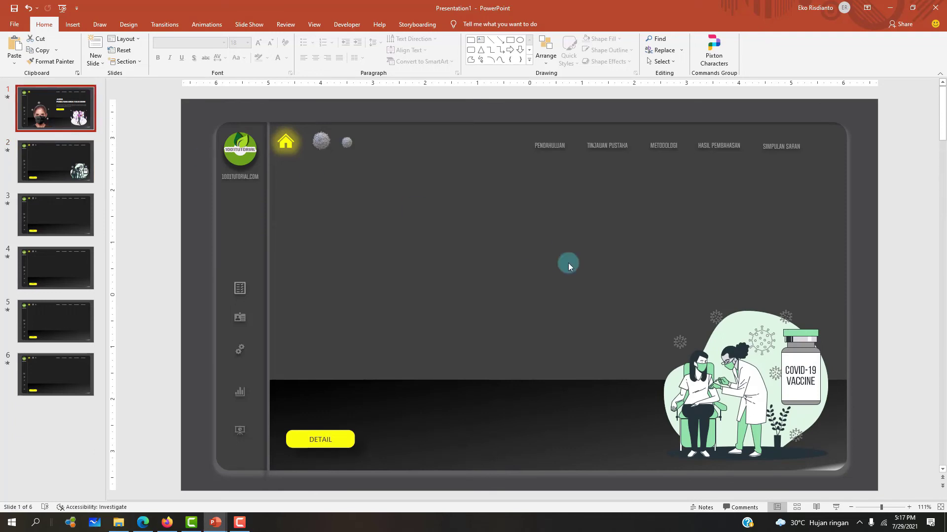
left_click(598, 302)
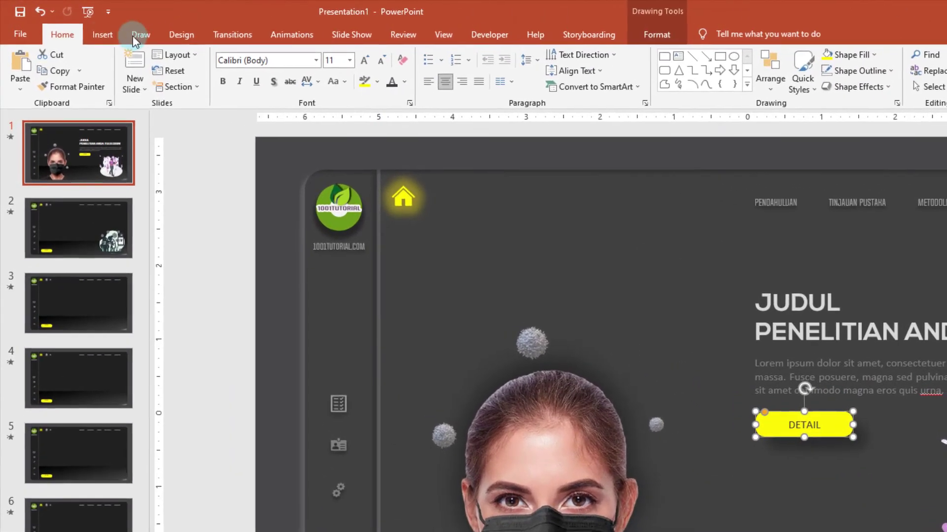
left_click(72, 26)
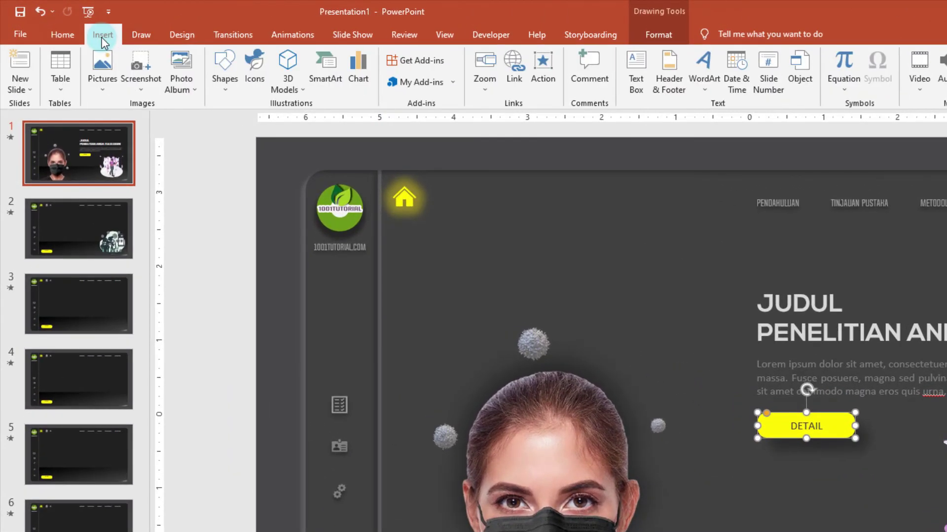
left_click(541, 85)
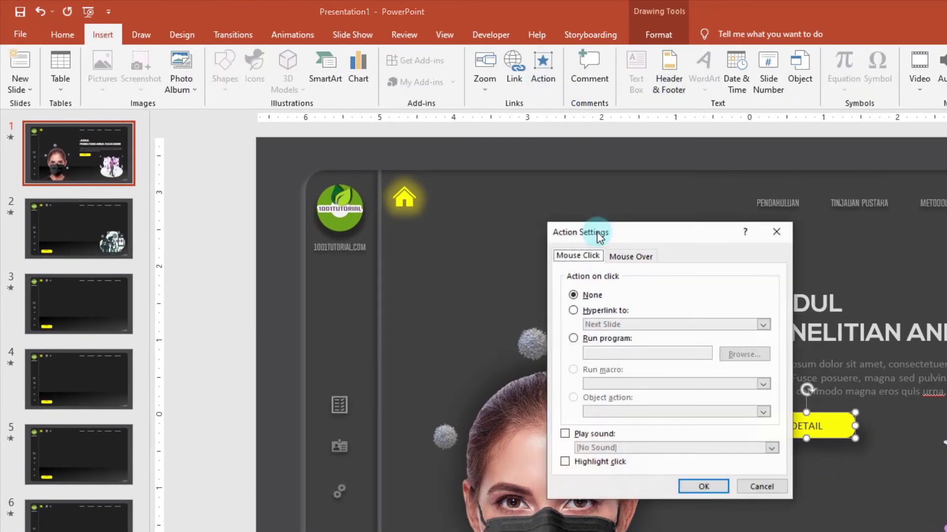
left_click(573, 312)
left_click(607, 325)
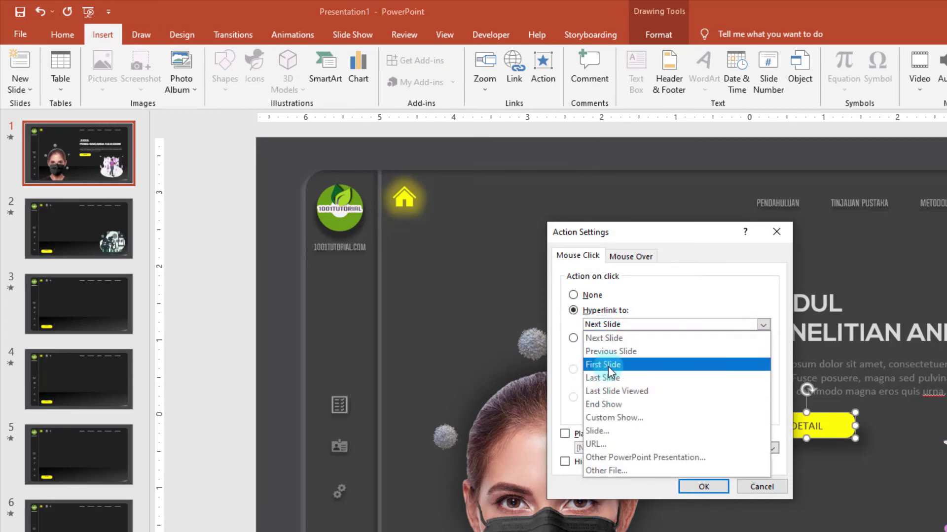
left_click(605, 431)
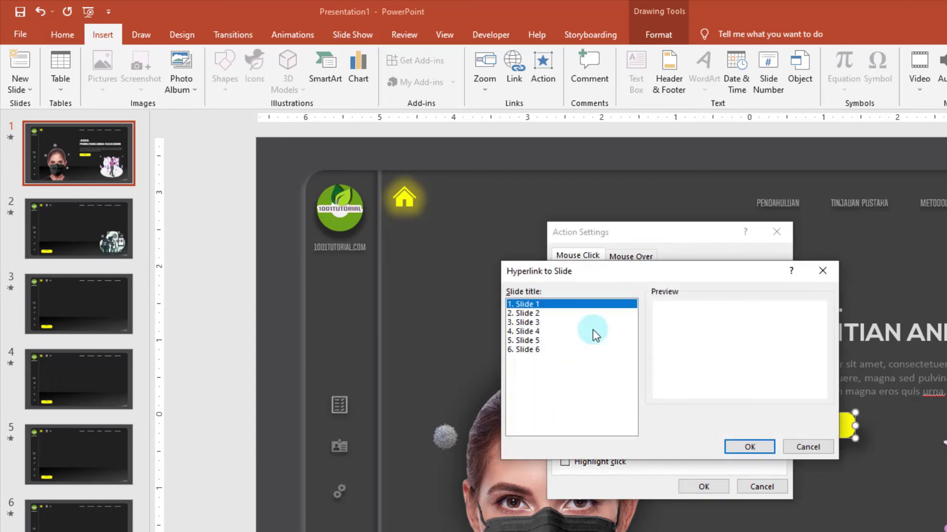
left_click(539, 314)
left_click(746, 449)
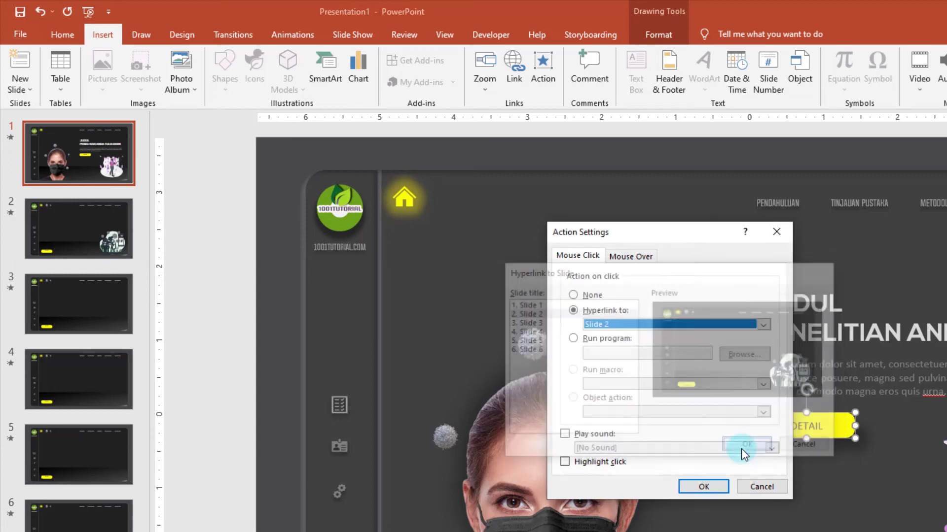
left_click(716, 484)
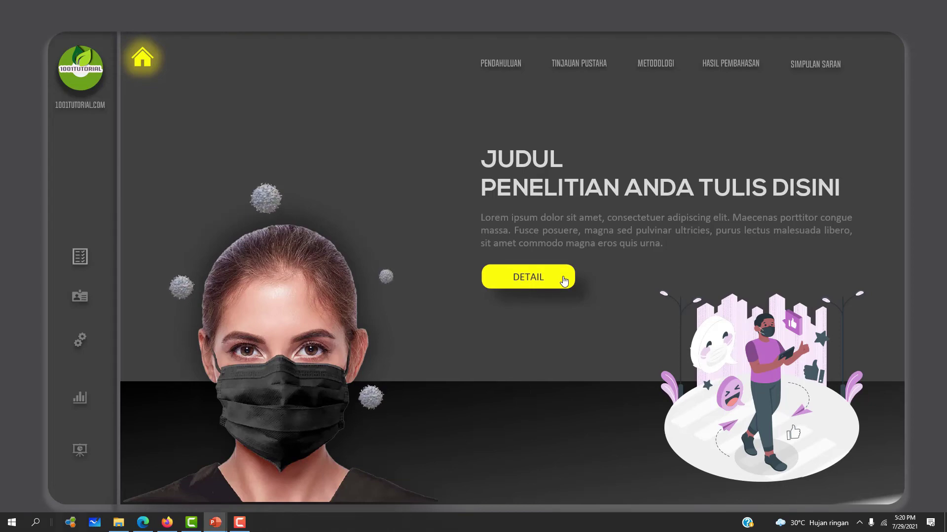
Click DETAIL in the running slide show to confirm it jumps to slide 2.
left_click(564, 279)
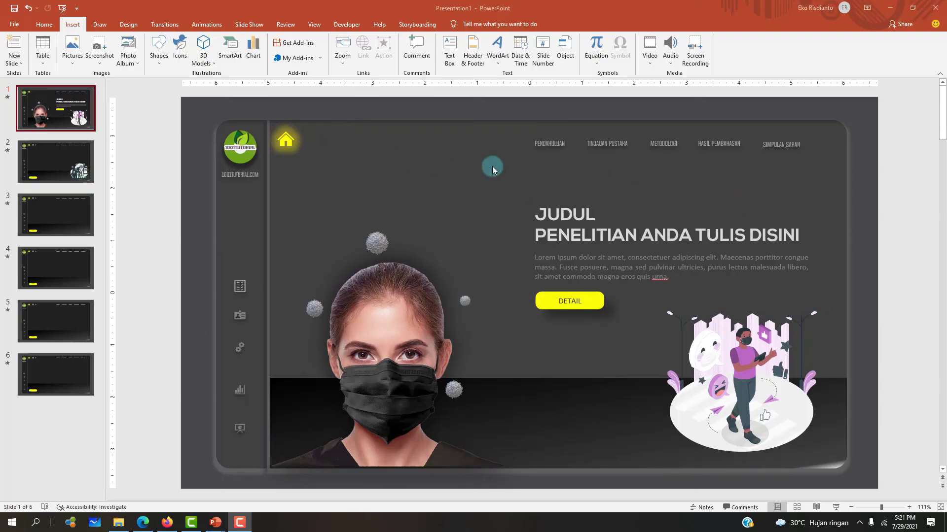
Bring the Presentation1 deck back to the front from the PowerPoint taskbar icon.
left_click(219, 519)
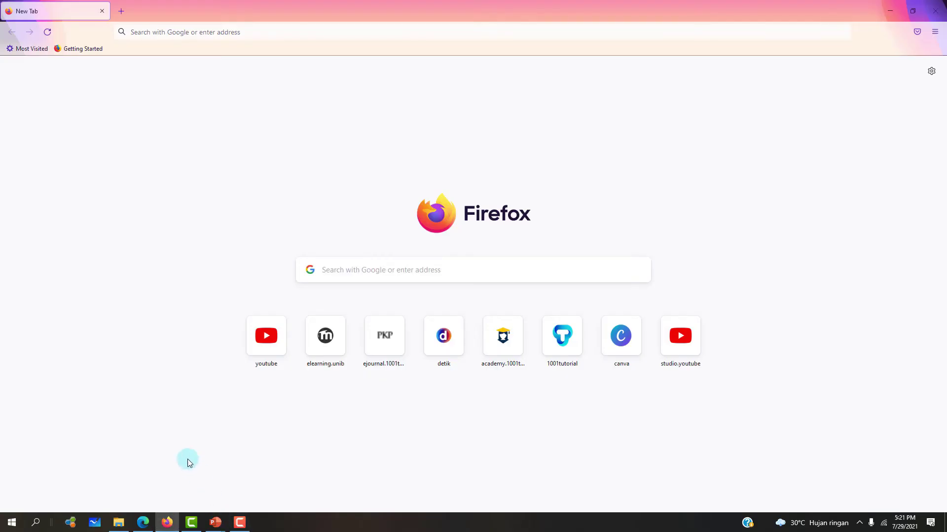
left_click(82, 472)
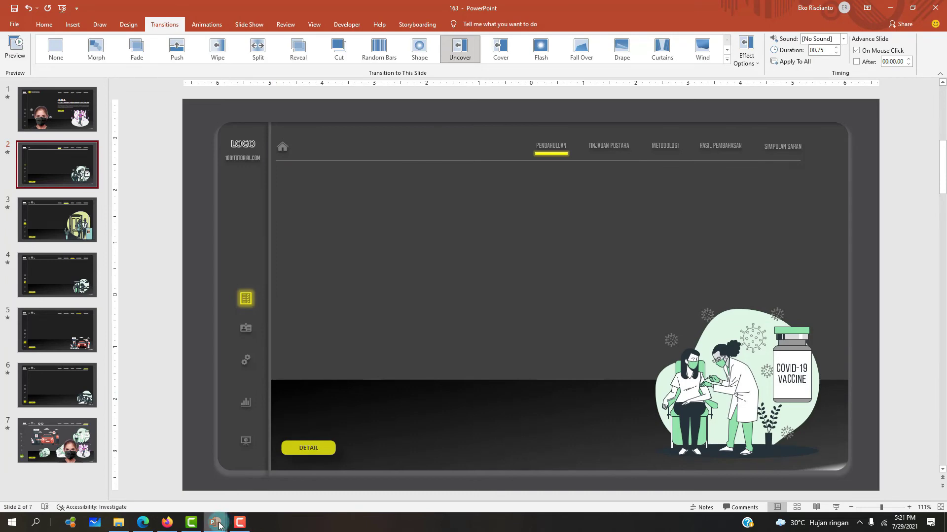
mouse_move(215, 522)
left_click(367, 476)
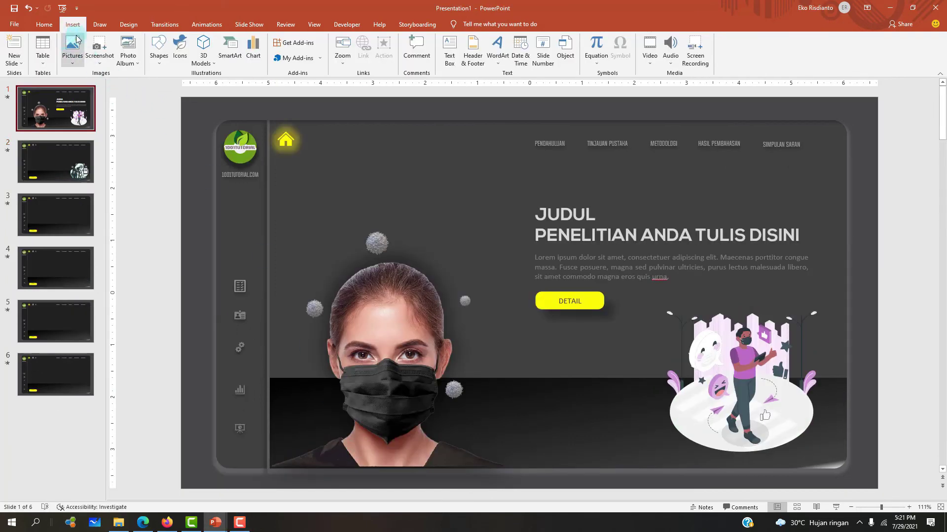
Draw a straight divider line under the top menu items and colour it light grey.
left_click(159, 49)
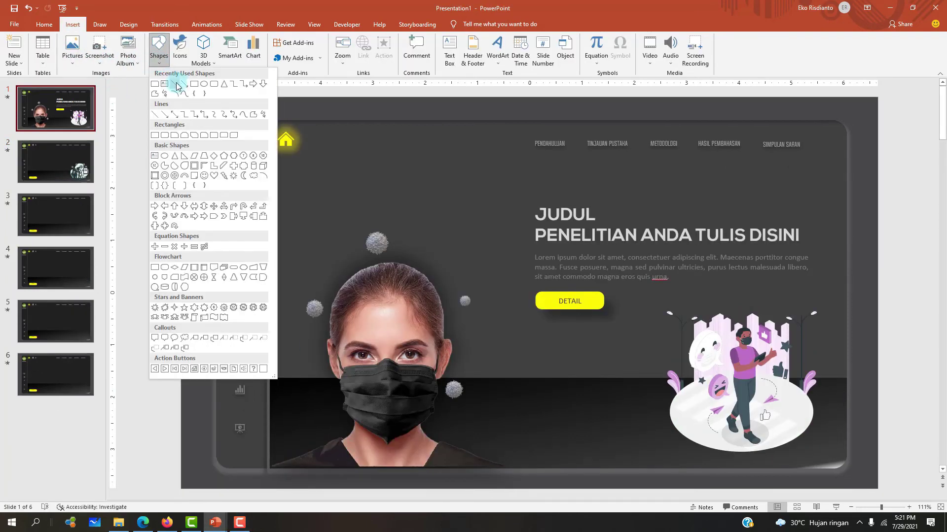
left_click(177, 85)
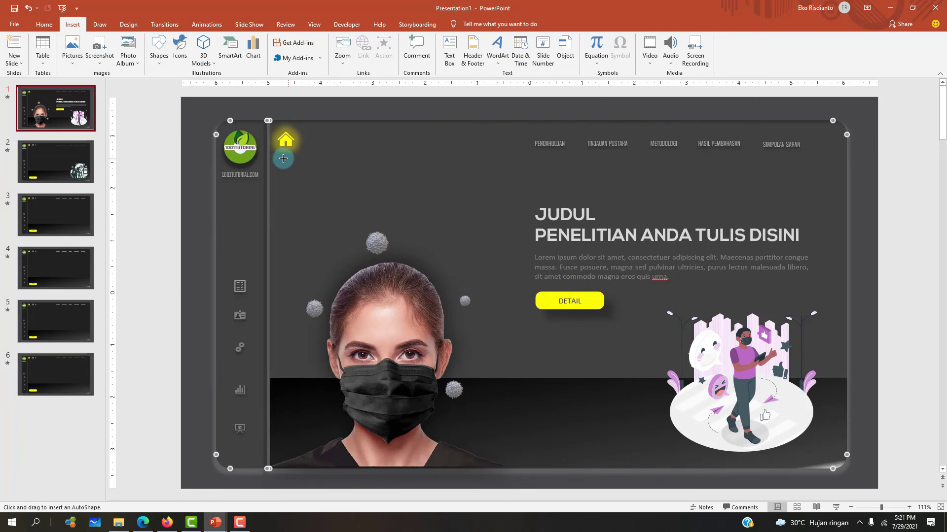
left_click_drag(276, 158, 813, 152)
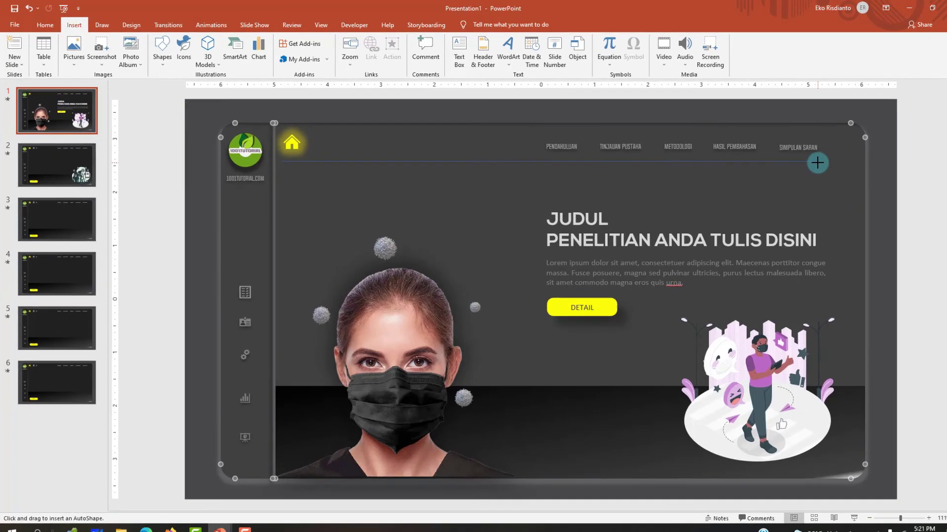
left_click_drag(800, 160, 799, 158)
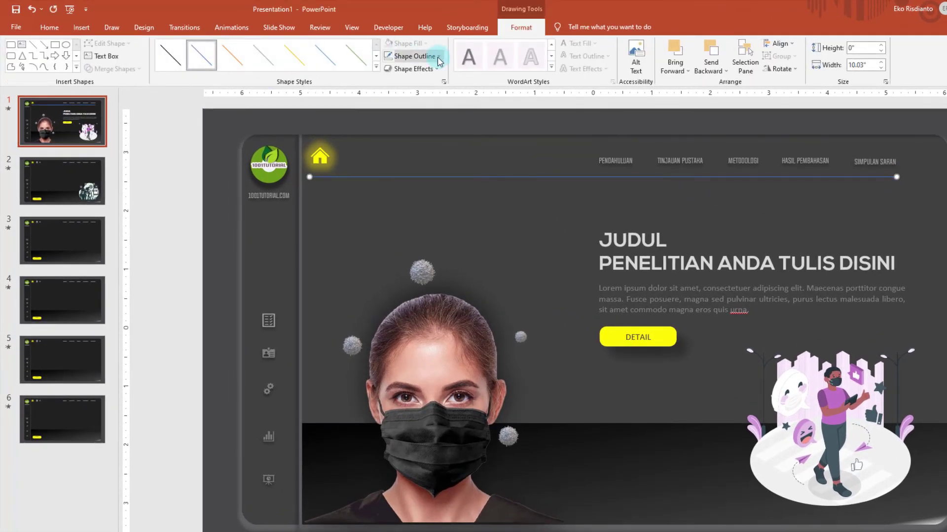
left_click(432, 58)
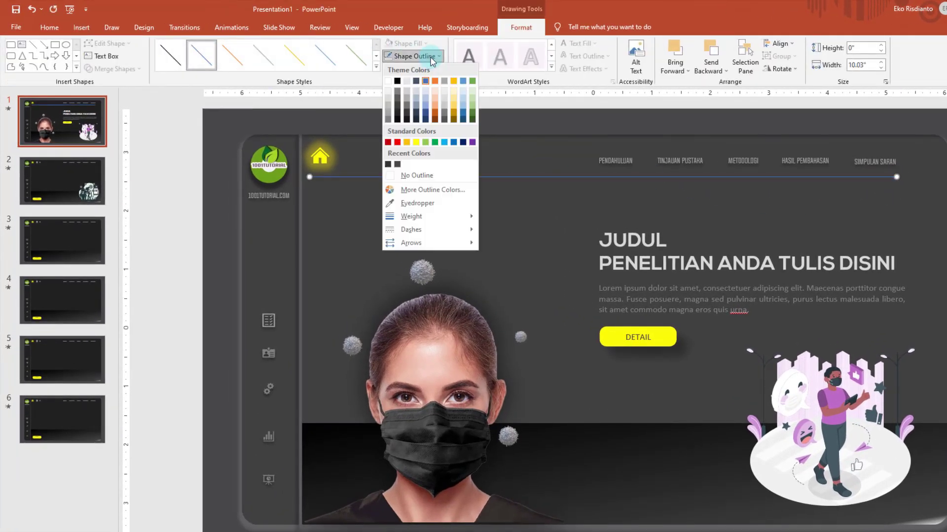
left_click(389, 117)
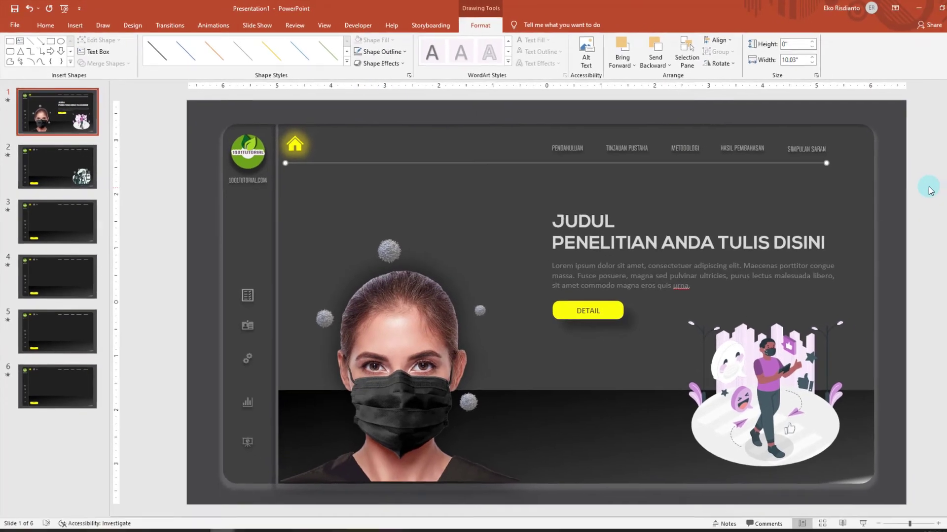
left_click(924, 185)
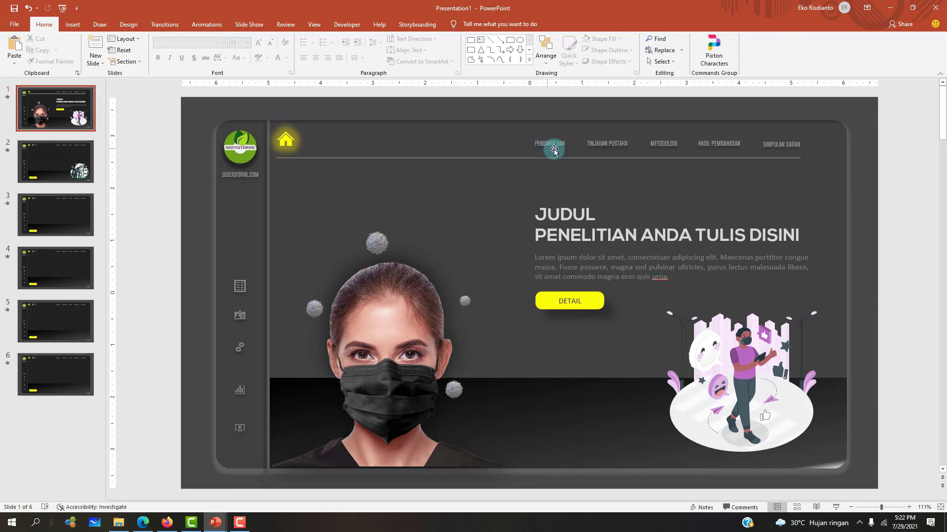
Draw a thin yellow bar under PENDAHULUAN and set it to No Outline.
left_click(72, 25)
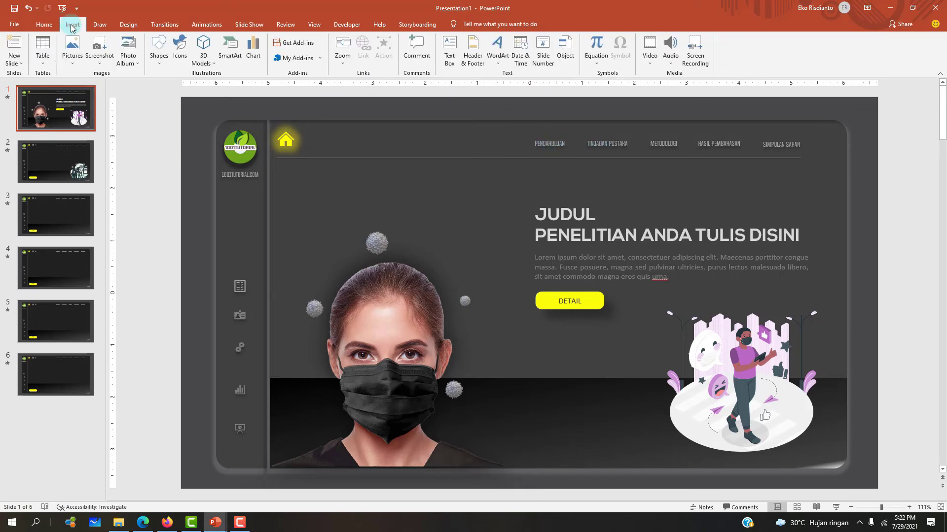
left_click(161, 61)
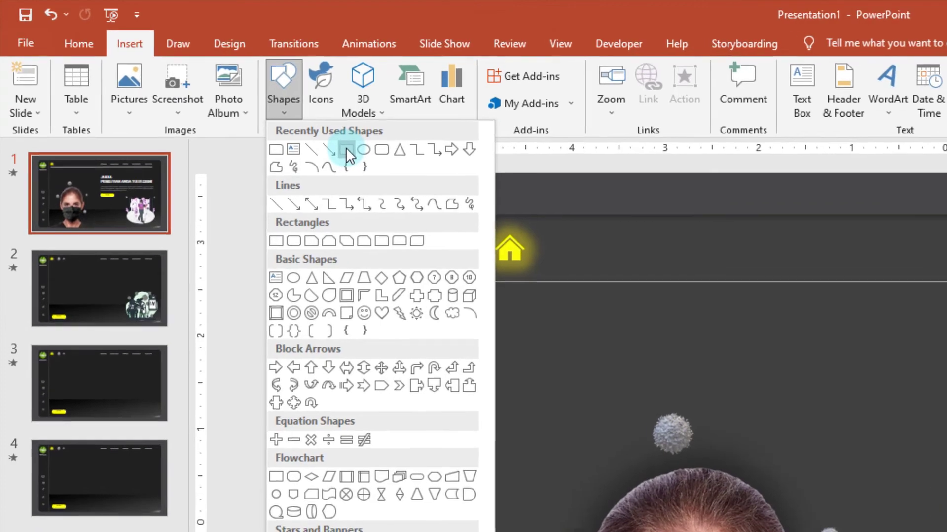
left_click(346, 150)
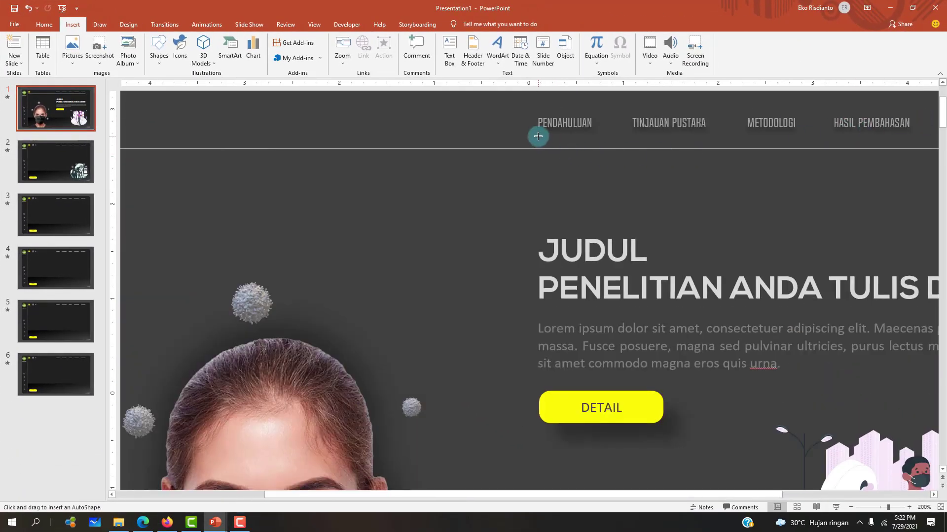
mouse_move(553, 140)
left_mouse_down()
mouse_move(601, 142)
mouse_move(576, 137)
left_mouse_up()
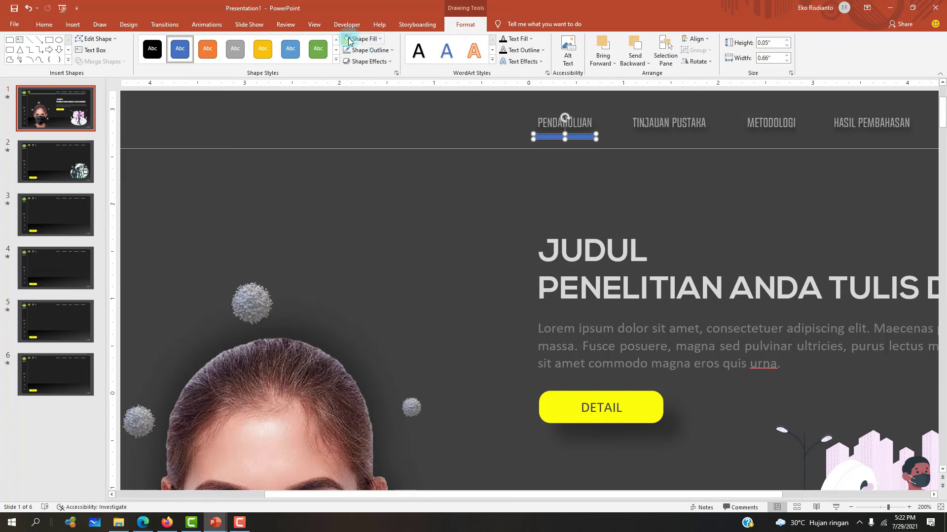
left_click(369, 50)
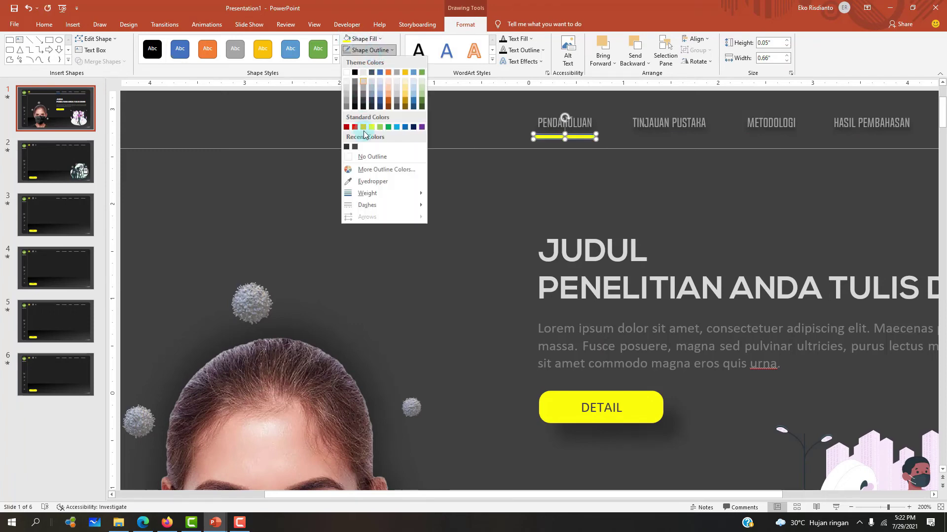
left_click(370, 157)
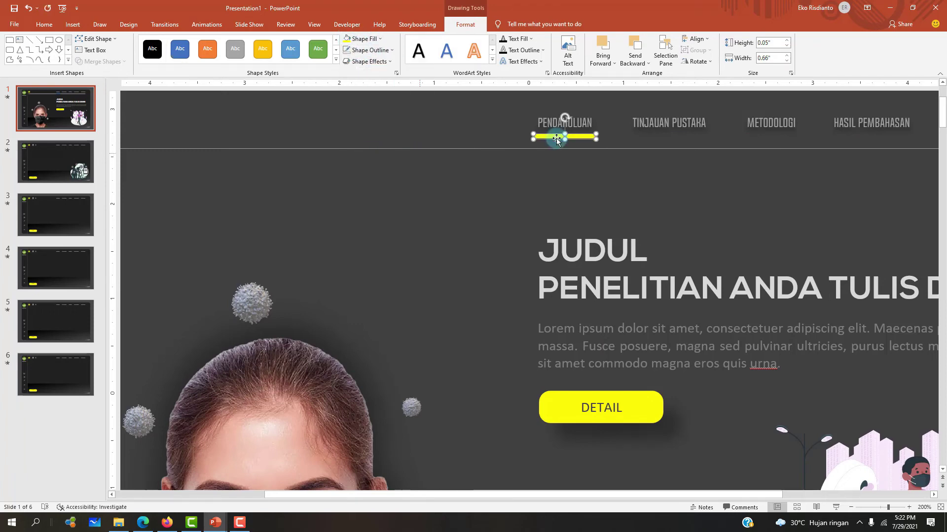
left_click(619, 133)
scroll(620, 133, "down", 5)
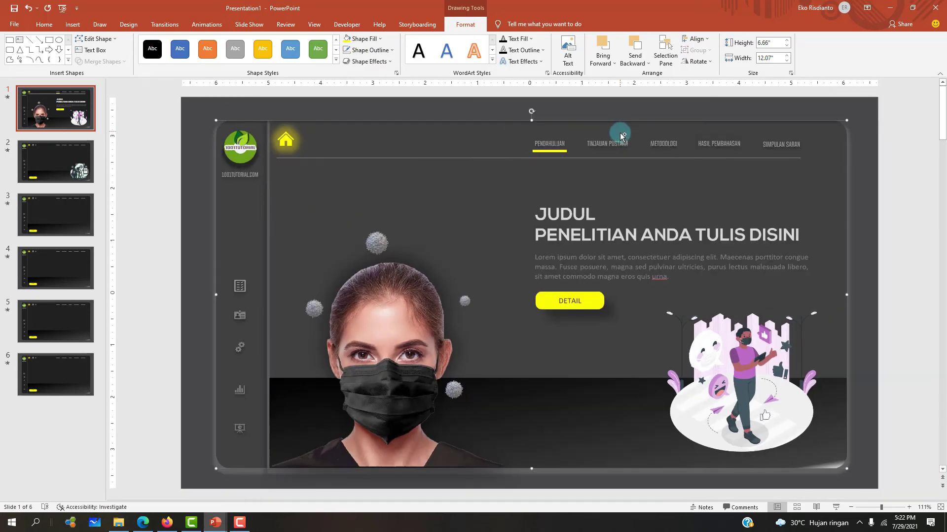
left_click(240, 287)
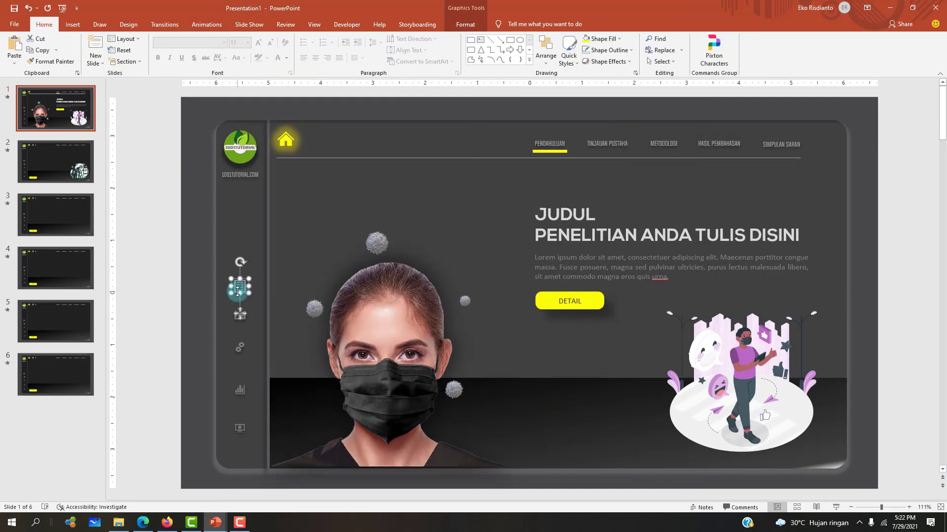
Apply a yellow glow to the left-sidebar document icon through Format Graphic effects.
left_click(462, 25)
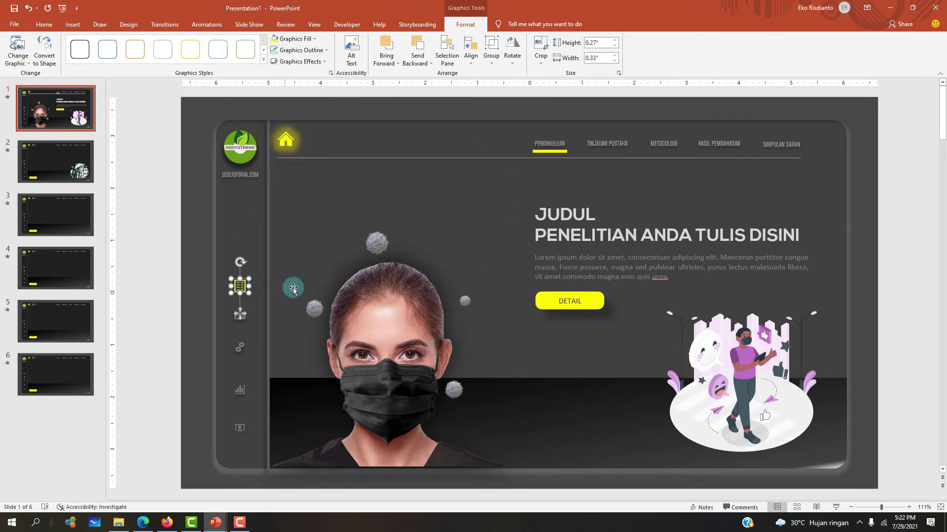
right_click(242, 286)
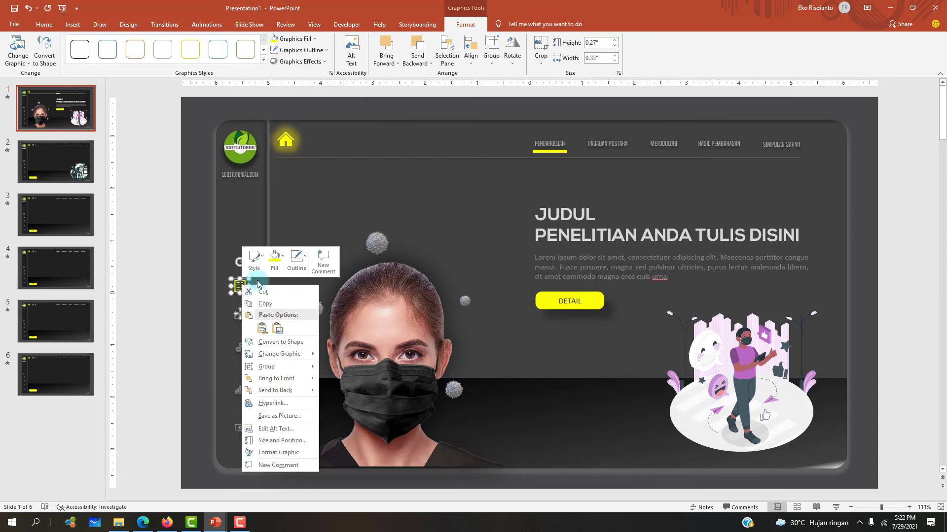
left_click(279, 453)
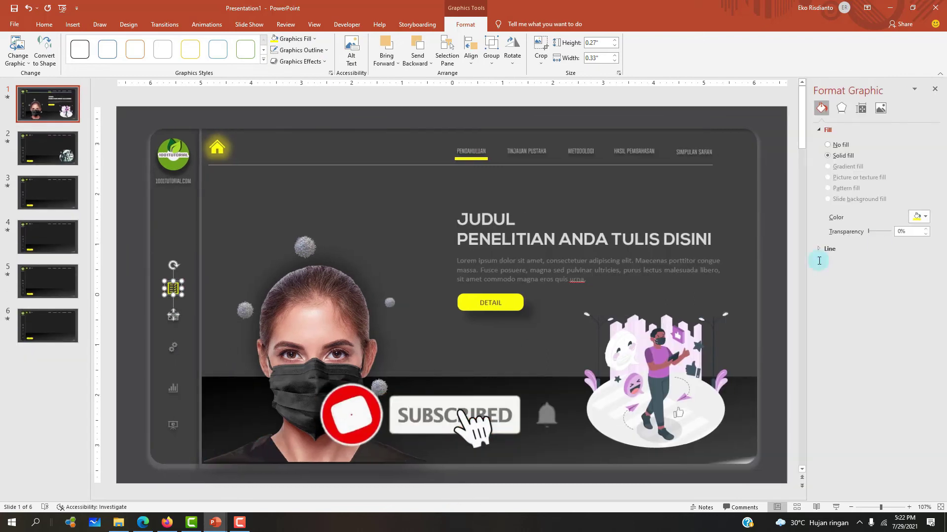
left_click(841, 108)
left_click(831, 258)
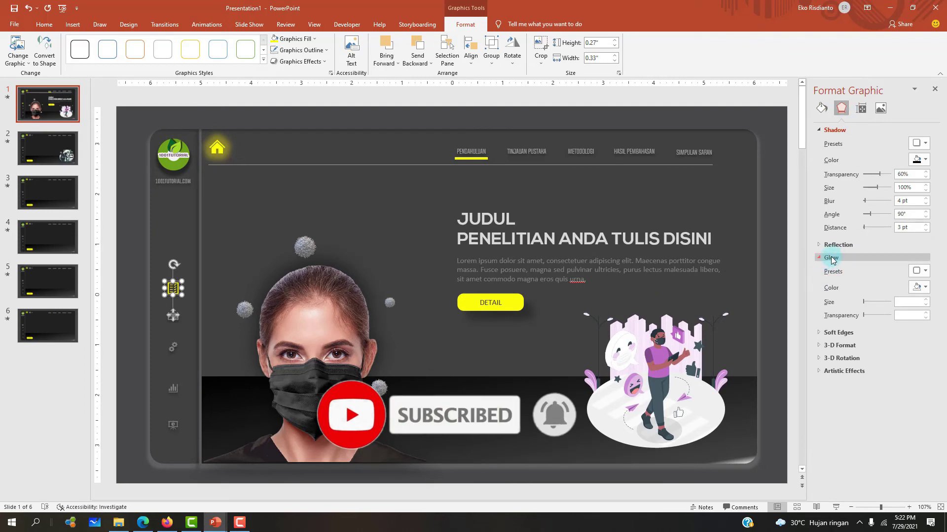
left_click(922, 272)
left_click(876, 420)
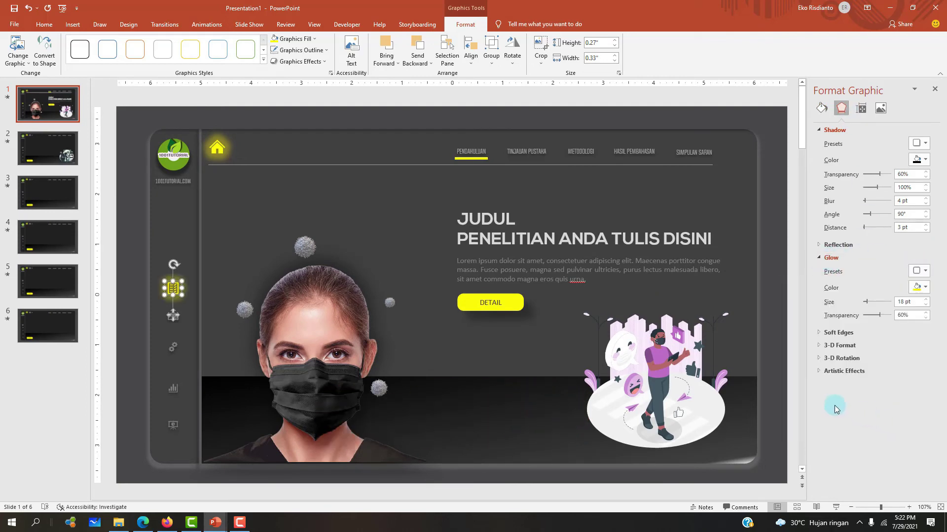
left_click(107, 142)
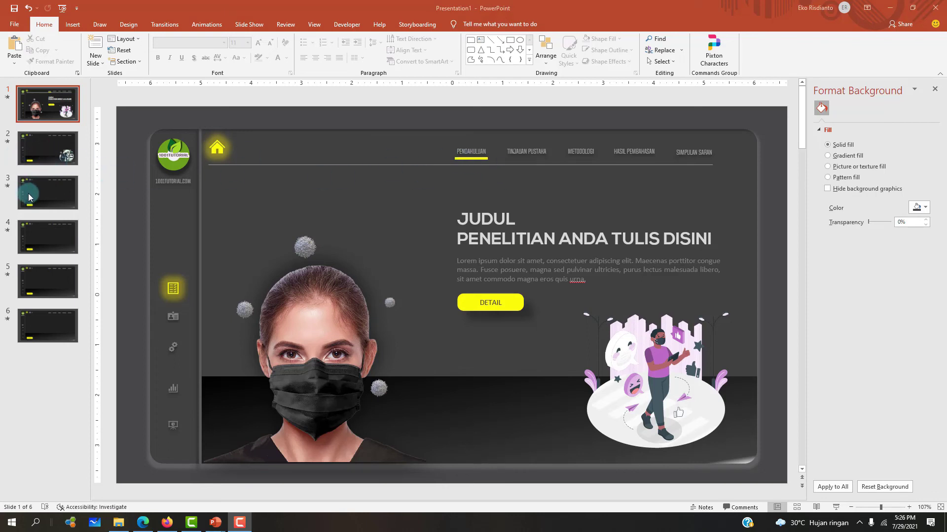
Select the grey divider line and the yellow PENDAHULUAN bar on slide 1.
left_click(51, 203)
left_click(47, 155)
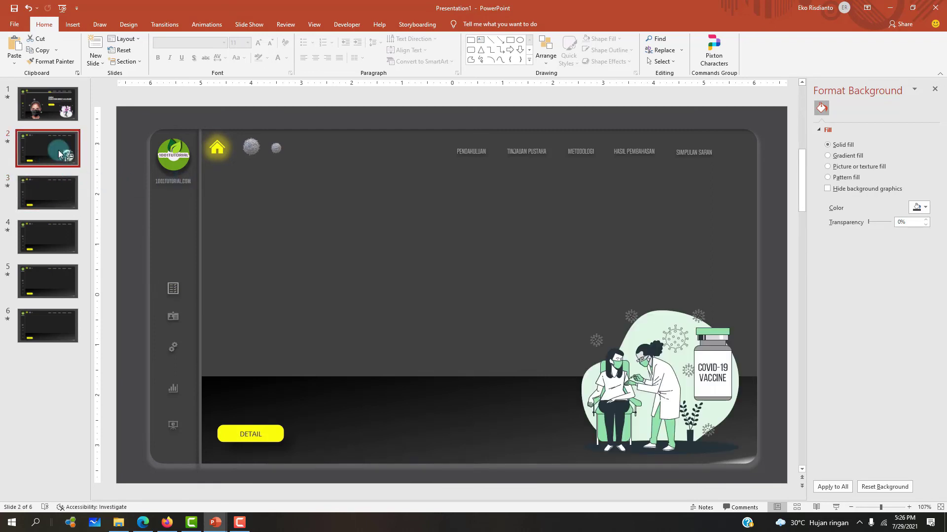
left_click(48, 104)
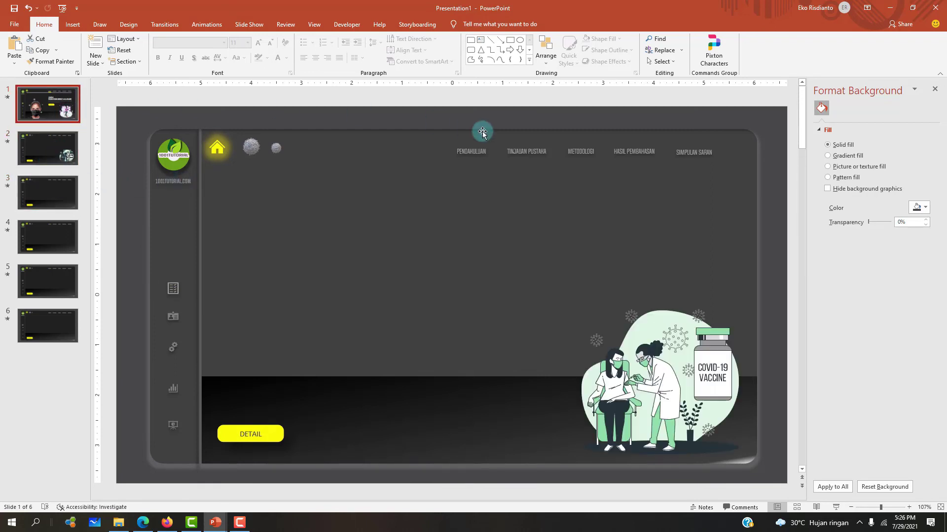
left_click(440, 166)
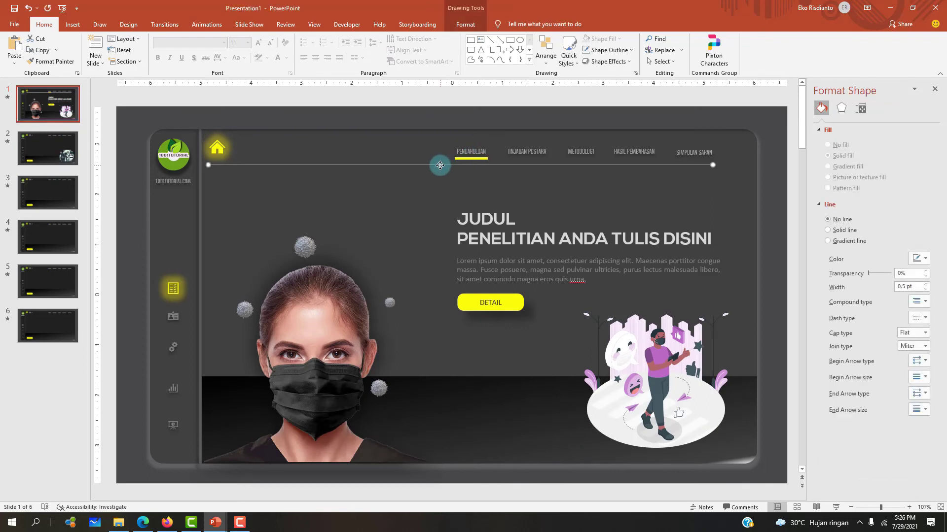
scroll(333, 190, "down", 2)
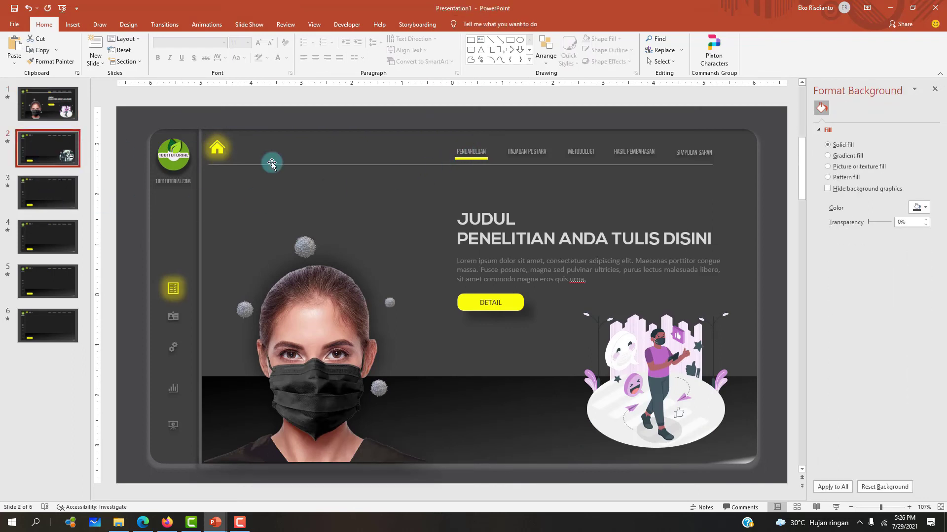
left_click(54, 106)
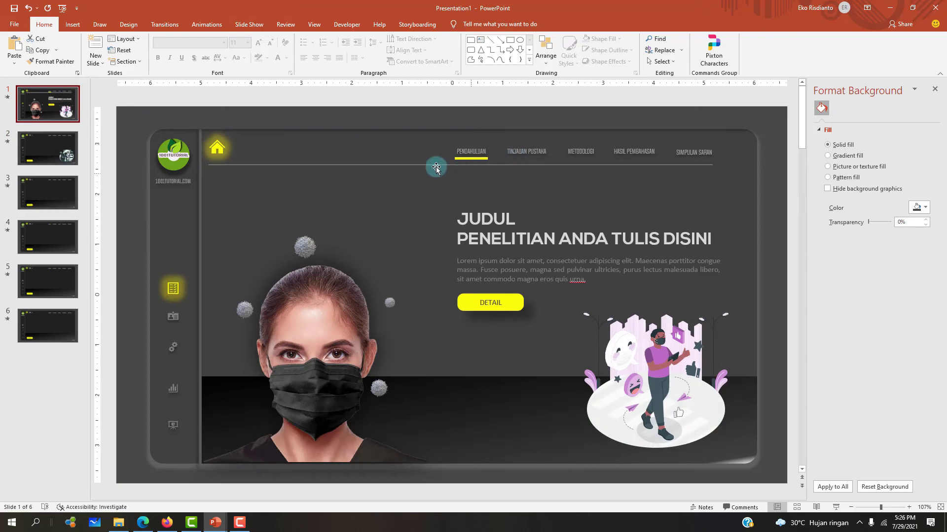
left_click(462, 158)
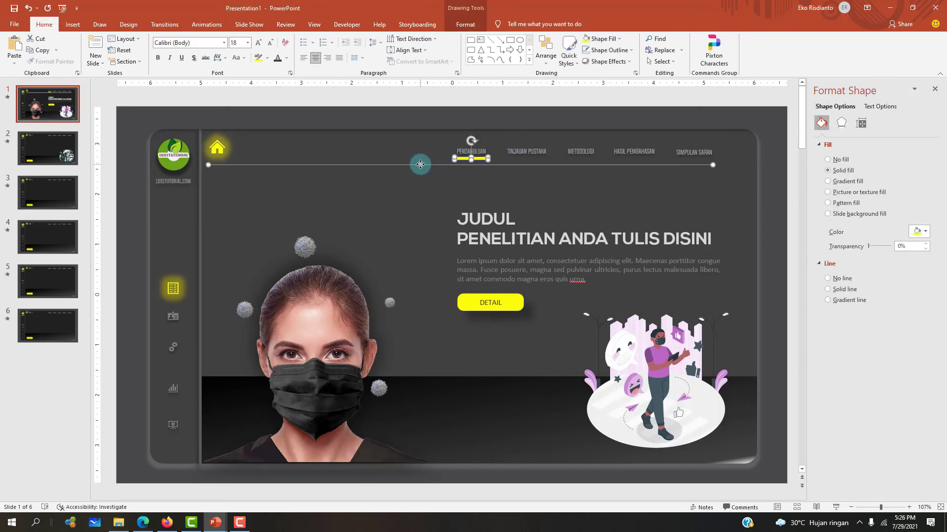
On slide 2, select the divider line and yellow underline together, then the sidebar document icon.
left_click(105, 165)
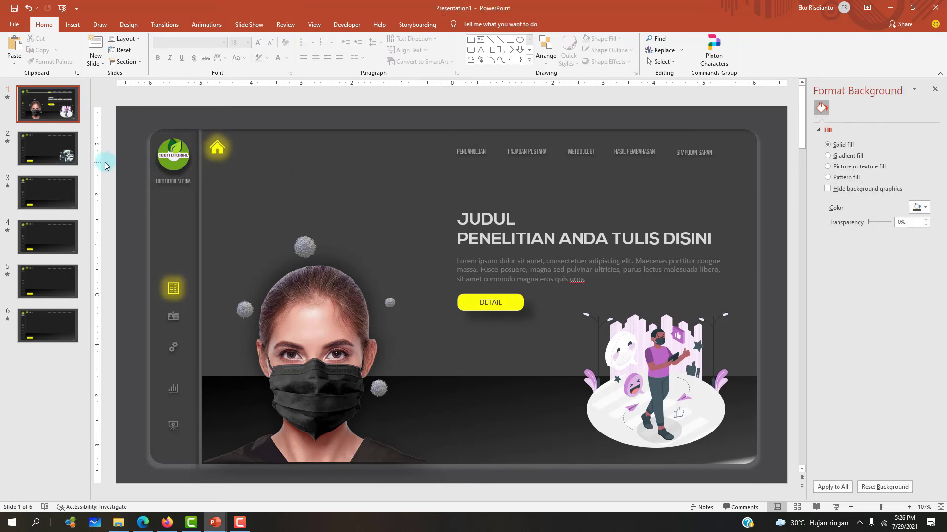
left_click(83, 150)
left_click(301, 185)
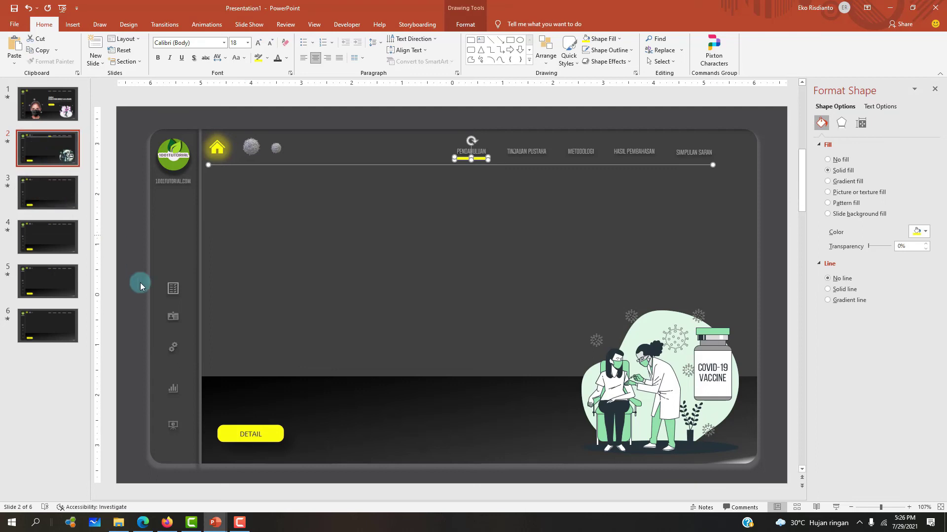
left_click(173, 289)
Delete slide 1's glowing document icon and paste it back in place.
left_click(48, 104)
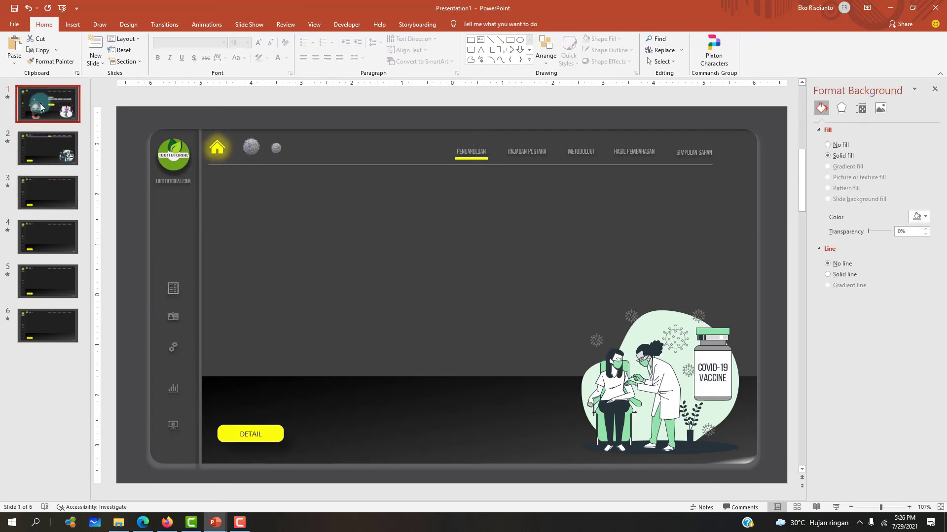
left_click(173, 289)
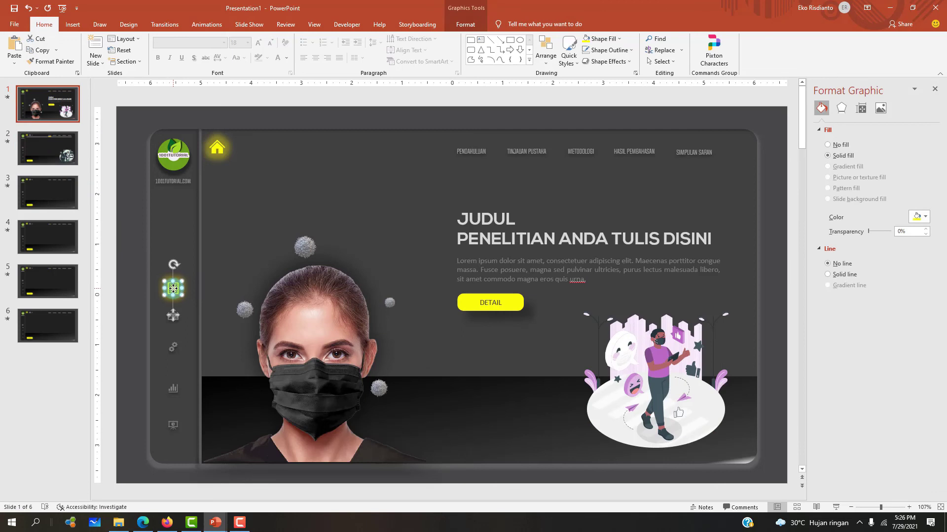
key("Delete")
key("ctrl+v")
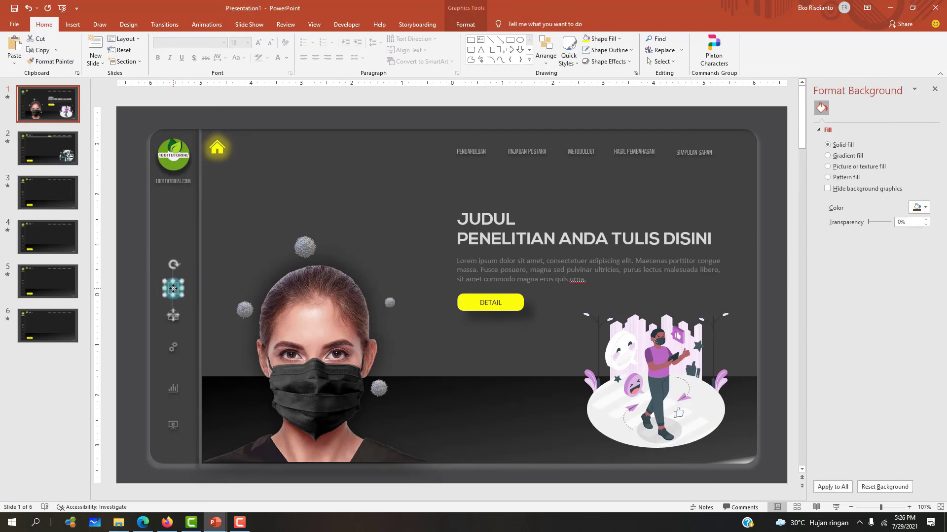
Make slide 2's document icon yellow with an 18 pt, 60% yellow glow, then go to slide 3.
left_click(40, 151)
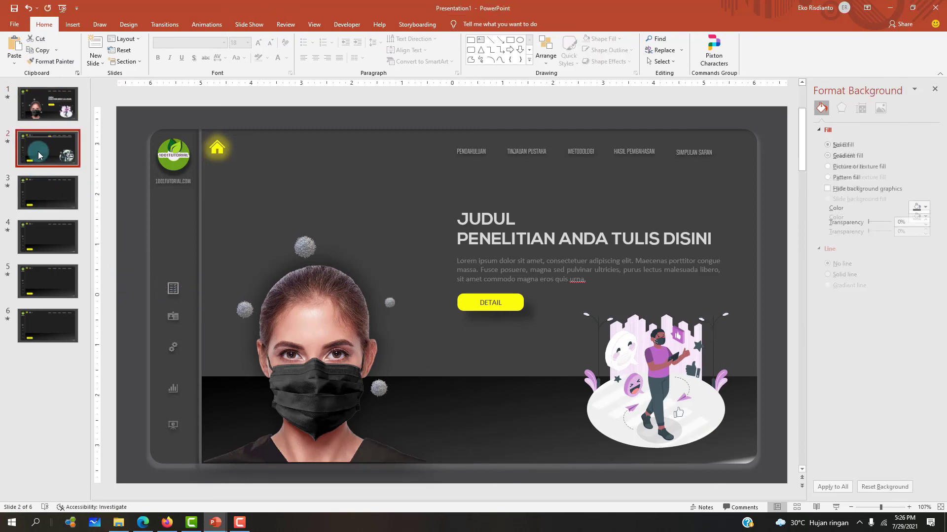
left_click(173, 288)
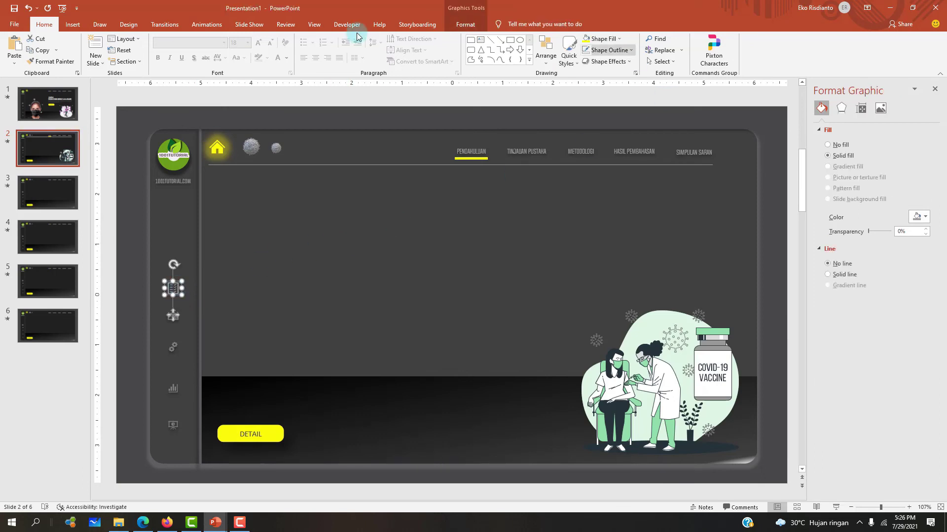
left_click(275, 39)
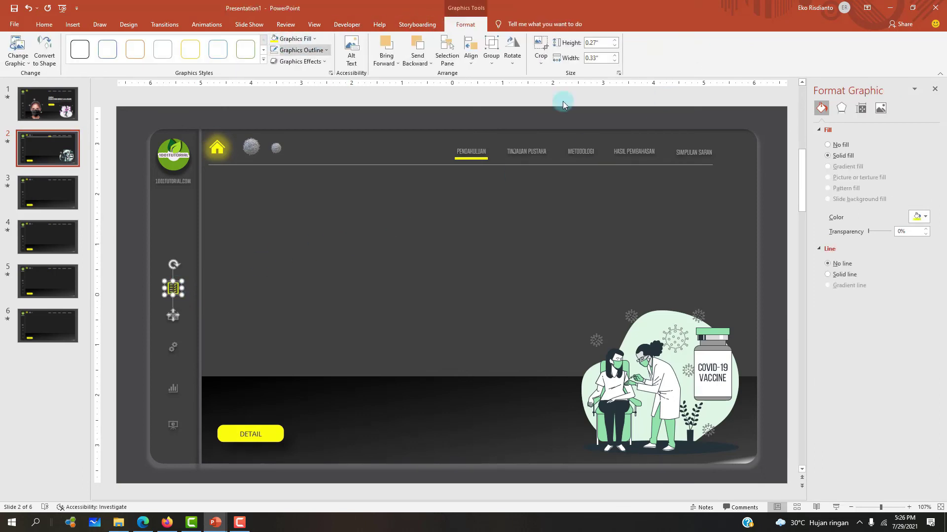
left_click(841, 108)
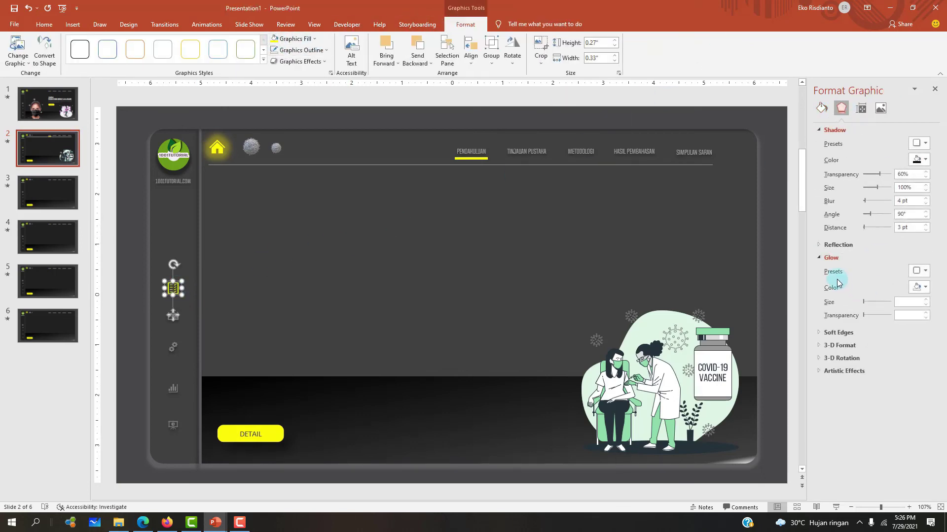
left_click(926, 272)
left_click(862, 415)
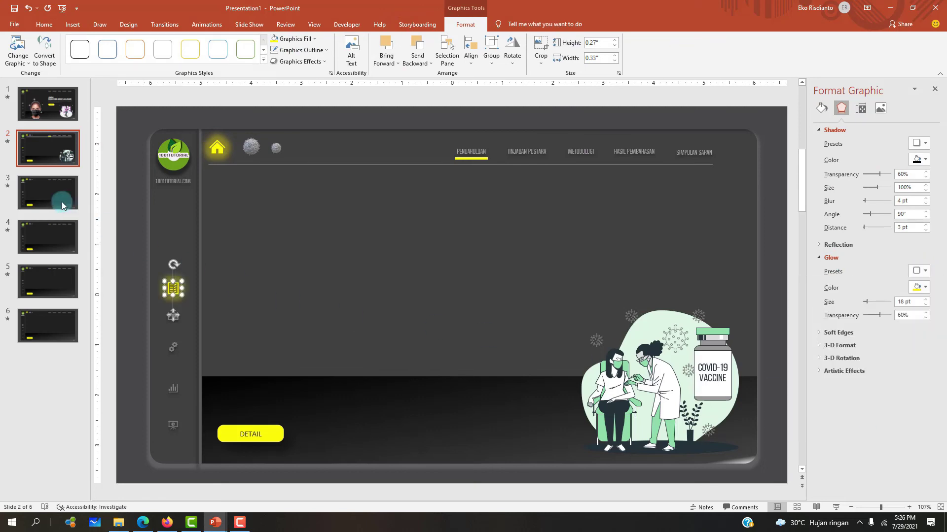
left_click(49, 159)
key("Down")
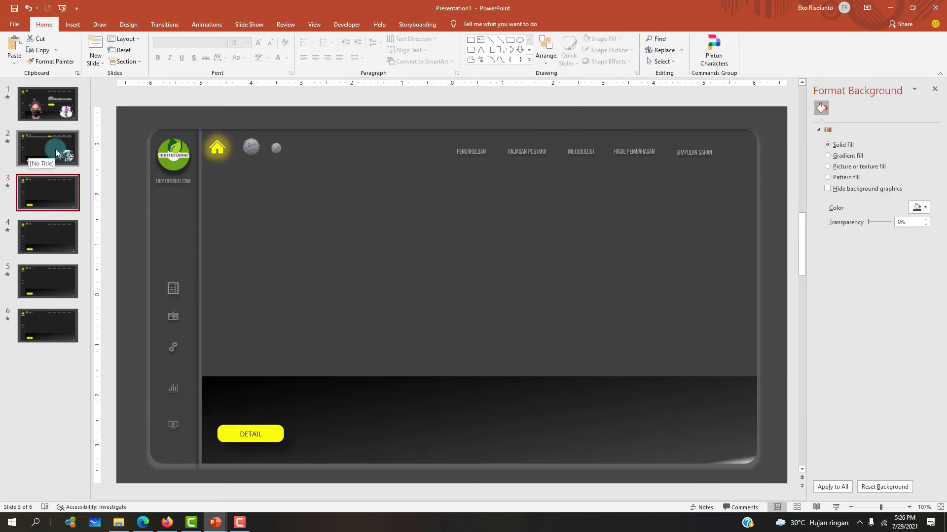
Review slides 2 through 6 to compare their menu divider lines.
left_click(45, 149)
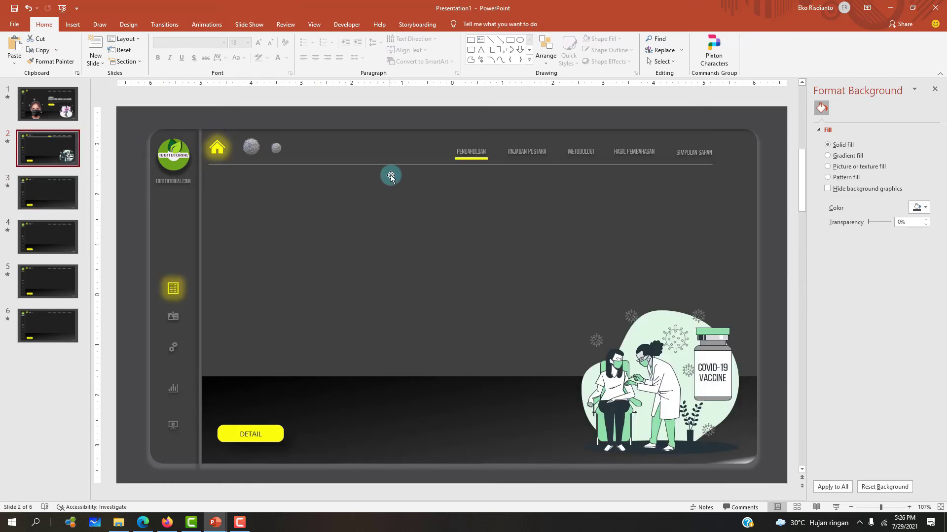
left_click(391, 165)
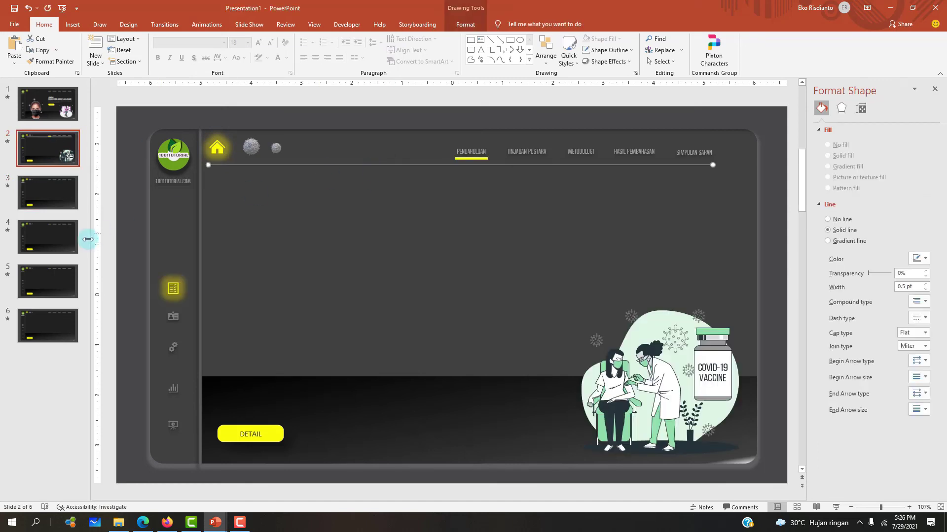
left_click(49, 207)
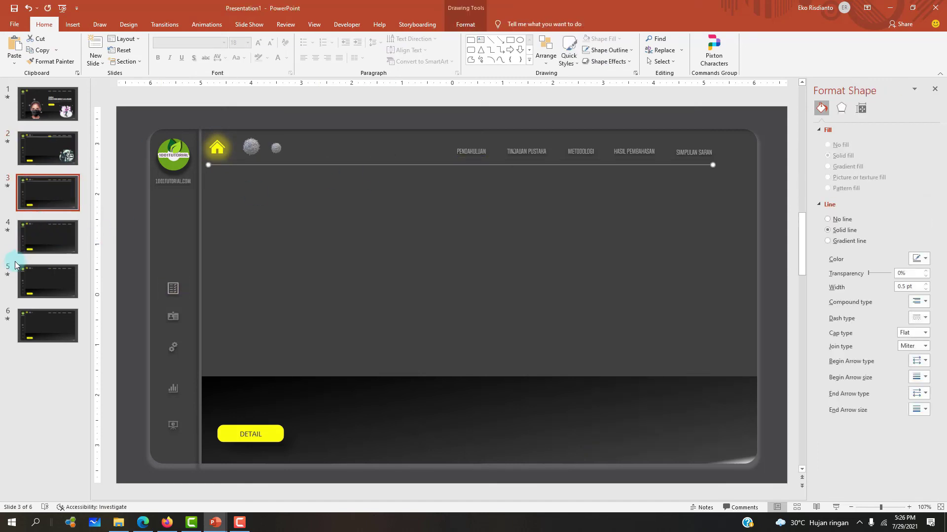
left_click(48, 238)
left_click(64, 282)
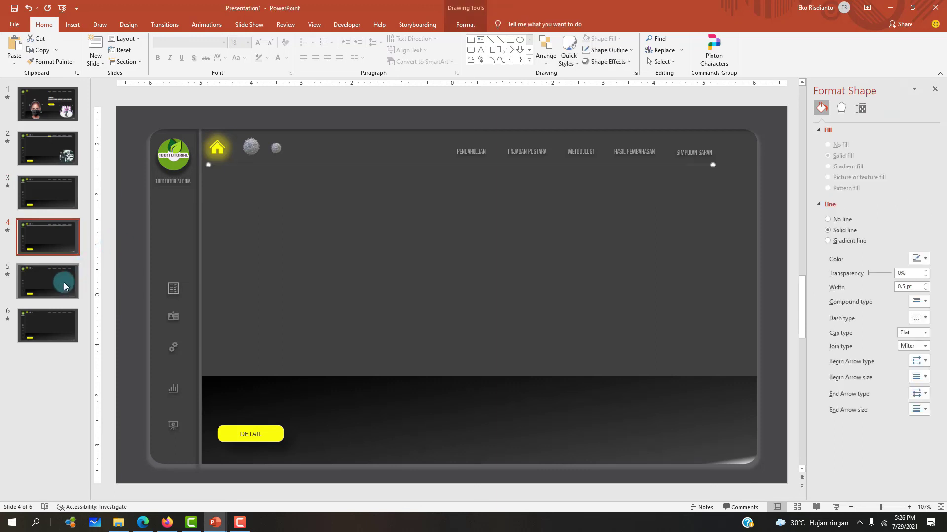
left_click(57, 320)
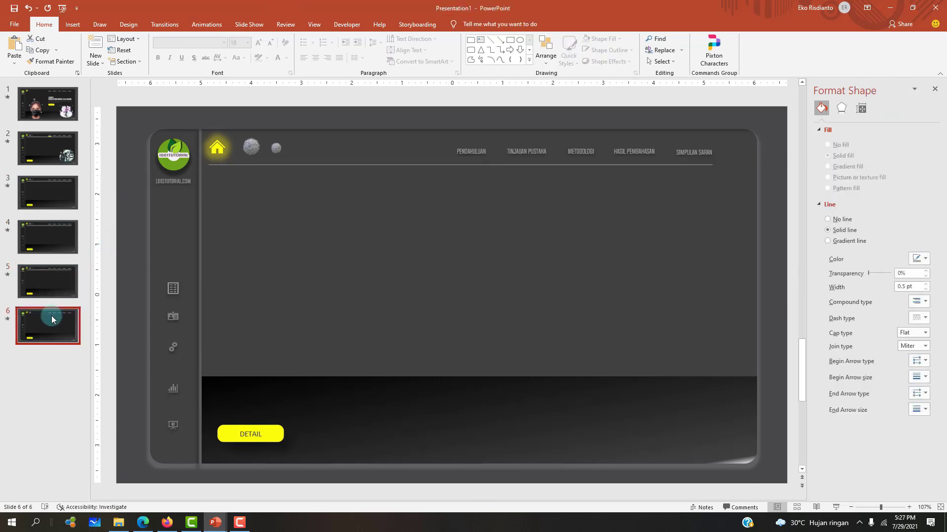
left_click(52, 146)
left_click(50, 194)
left_click(50, 153)
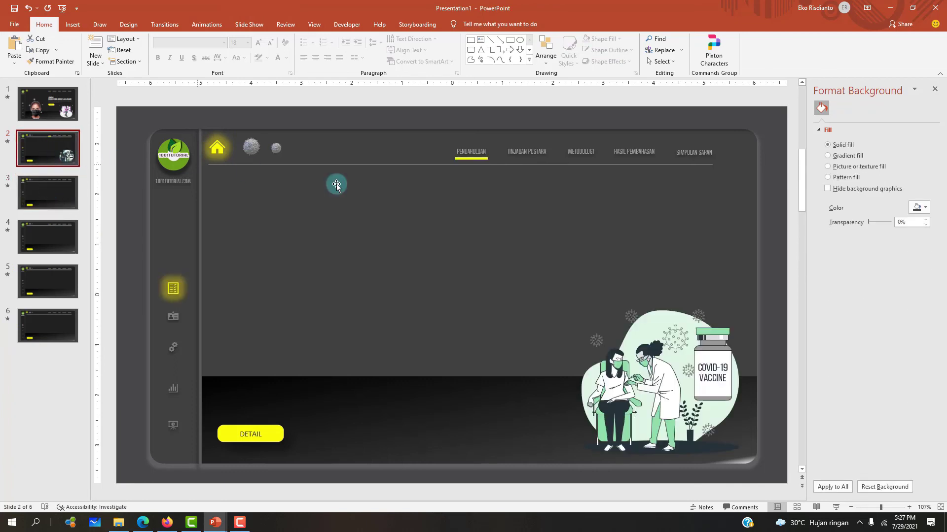
Paste slide 2's yellow underline onto slide 3 and nudge it right under TINJAUAN PUSTAKA.
left_click(480, 158)
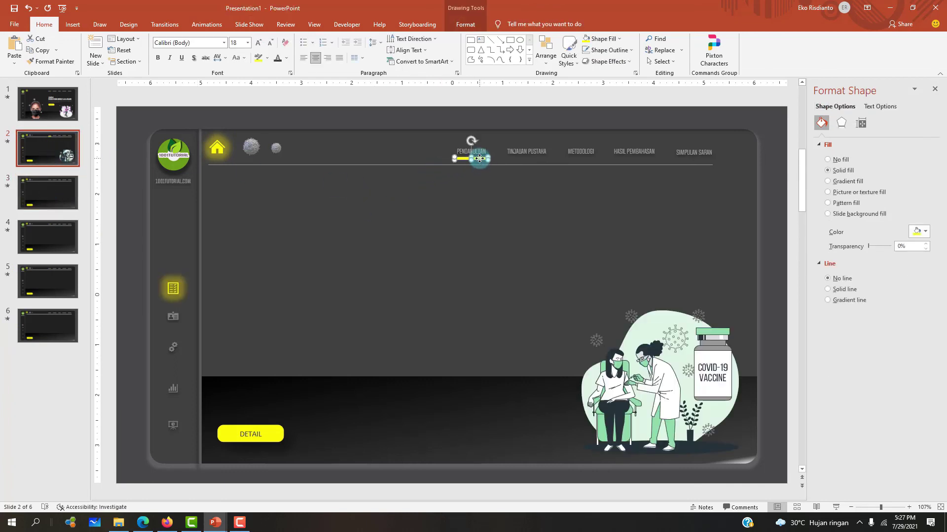
left_click(74, 183)
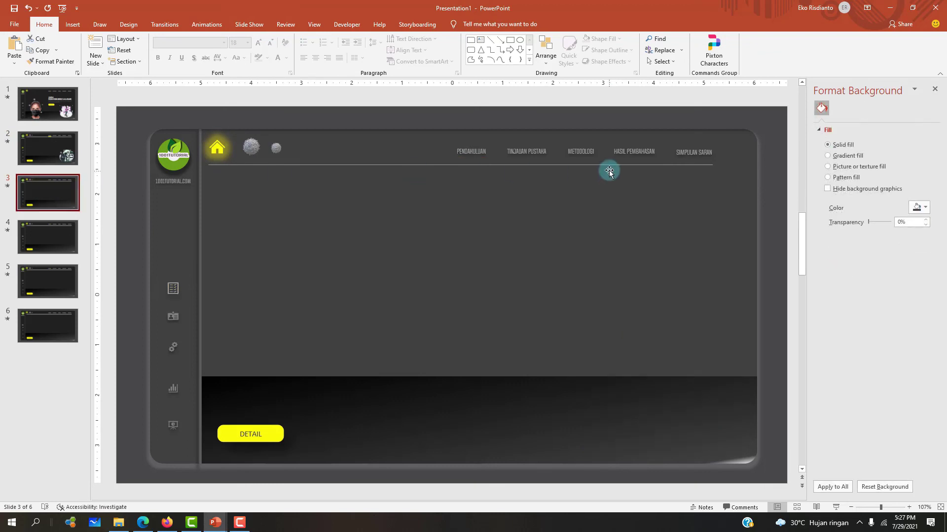
key("ctrl+v")
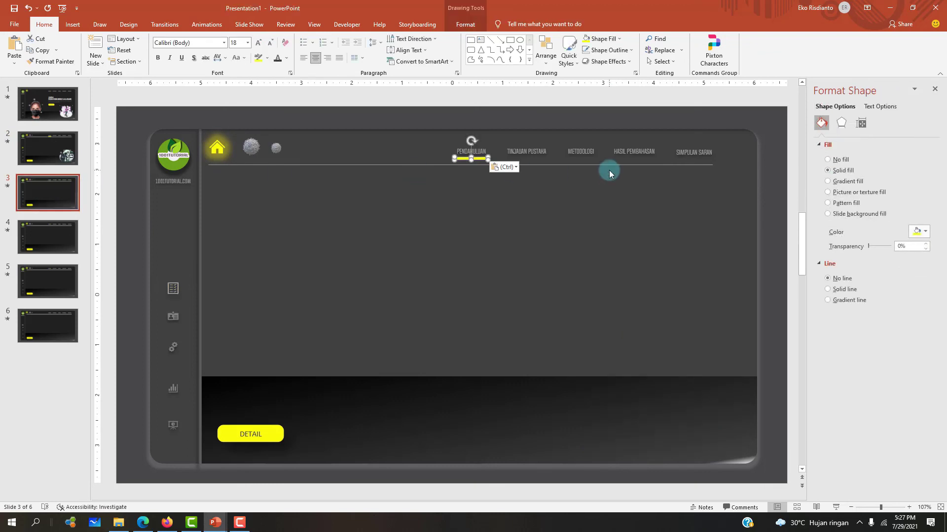
key("Right")
key("Right")
key("Right")
key("Right")
key("Right")
key("Right")
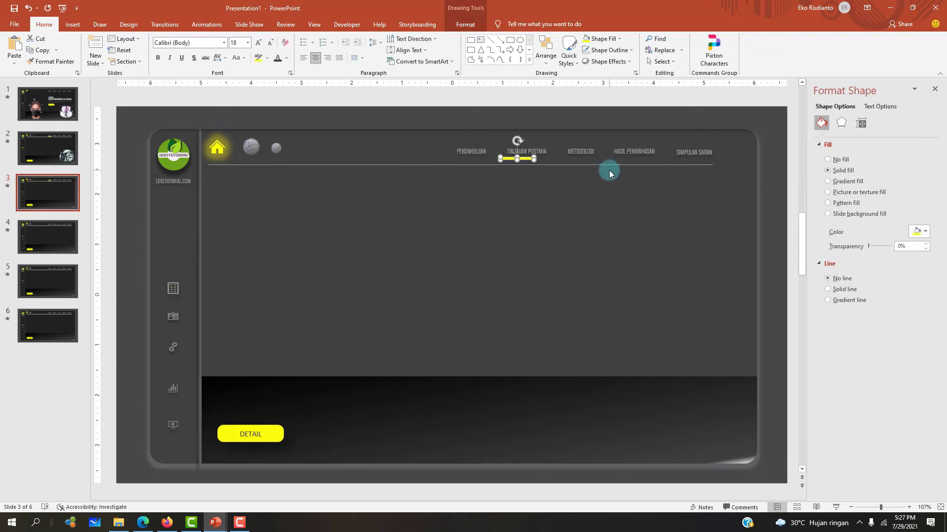
key("Right")
key("Right")
key("Right")
key("Right")
key("Right")
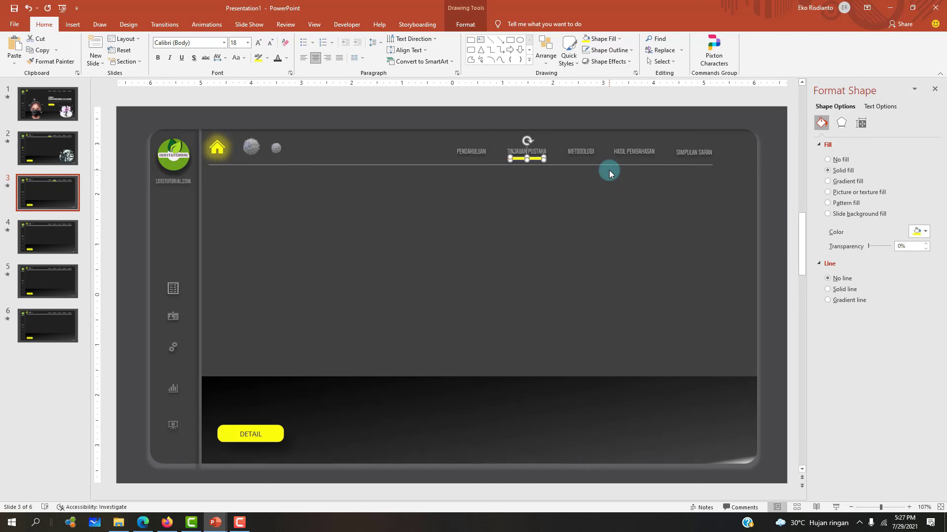
left_click(175, 316)
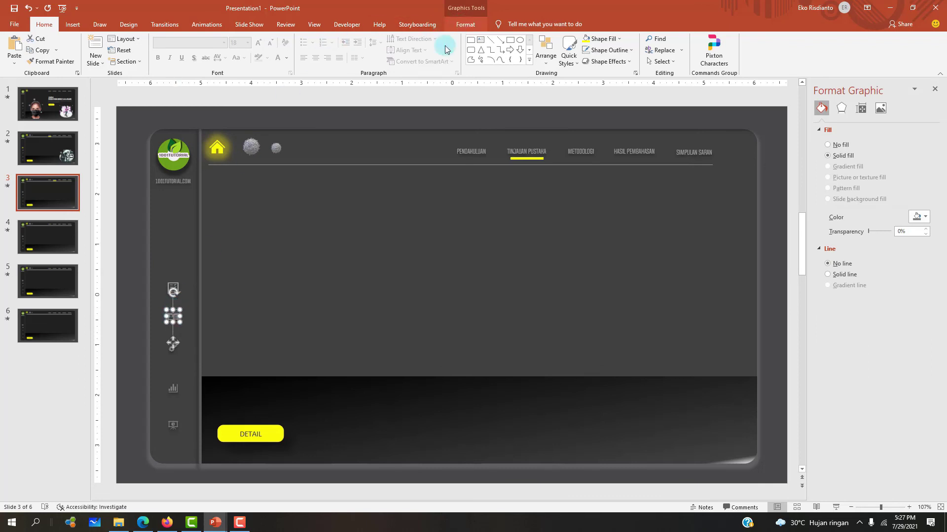
Apply the yellow 18 pt, 60% glow preset to slide 3's second sidebar icon.
left_click(465, 24)
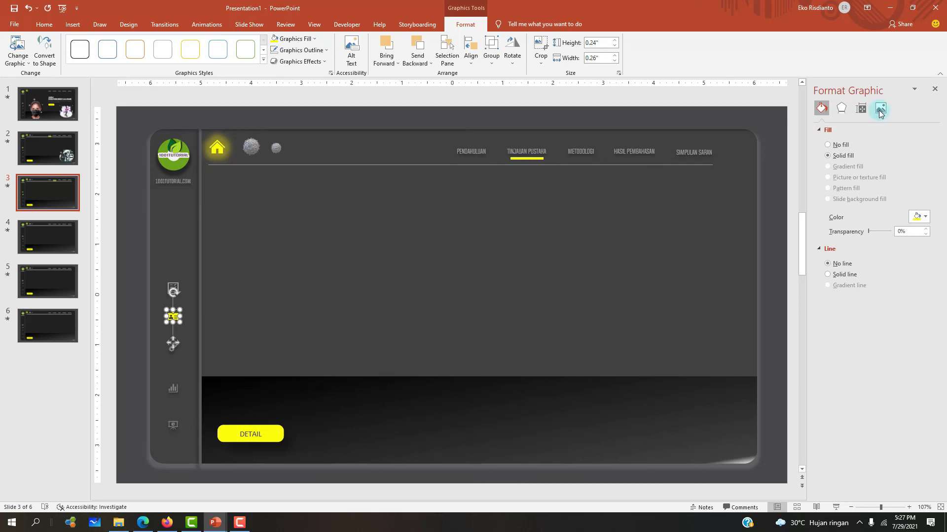
left_click(841, 108)
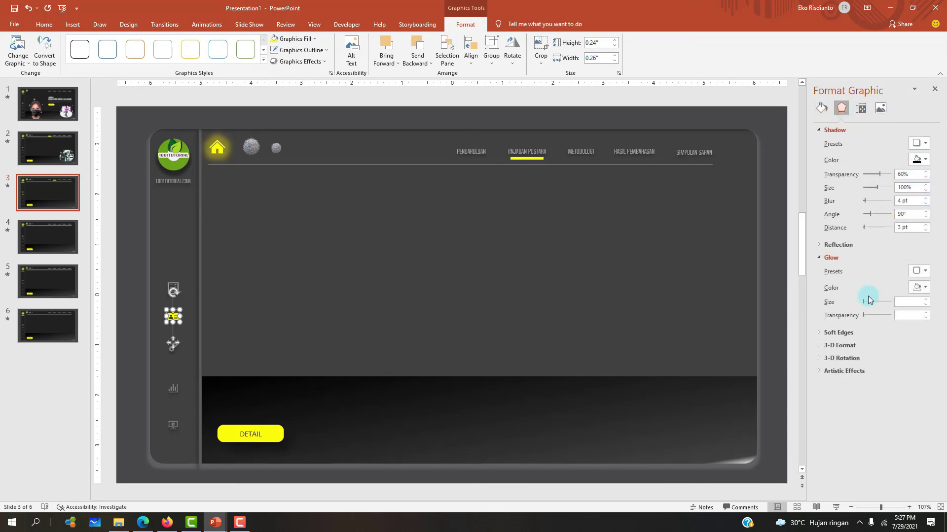
left_click(923, 275)
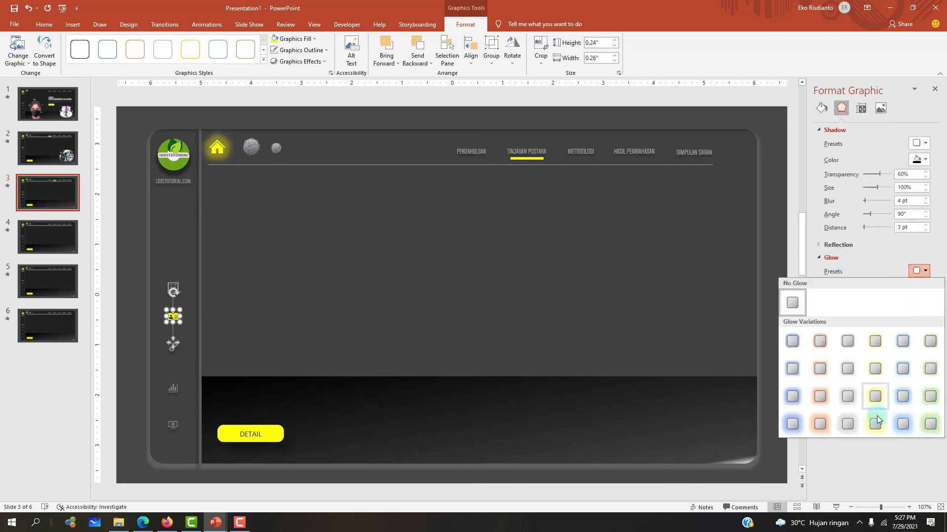
left_click(873, 408)
Compare slides 2 and 3 back and forth, ending on slide 2.
left_click(114, 192)
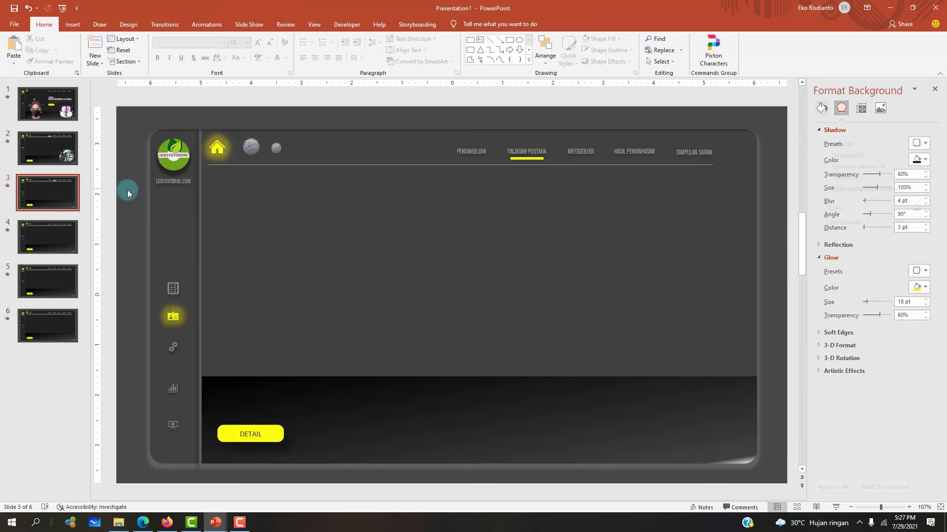
left_click(52, 145)
left_click(51, 202)
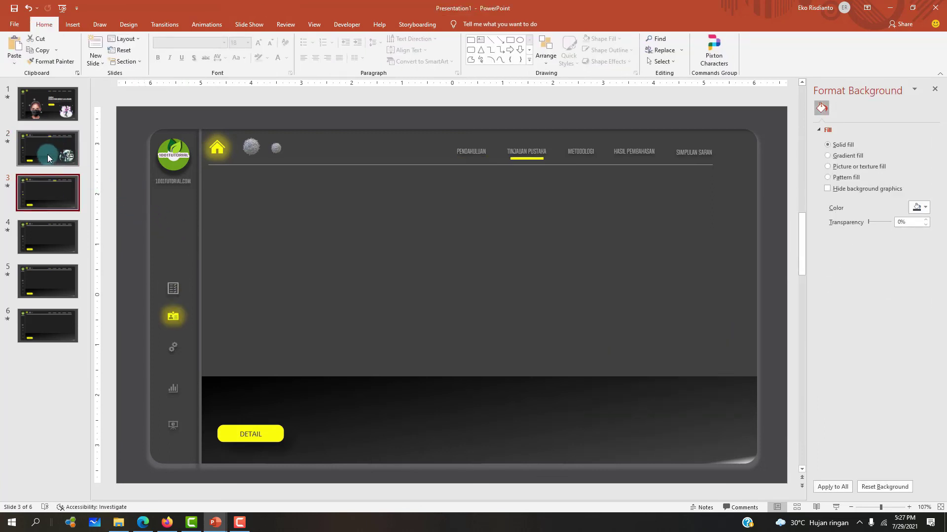
left_click(47, 155)
left_click(53, 189)
left_click(46, 148)
left_click(51, 190)
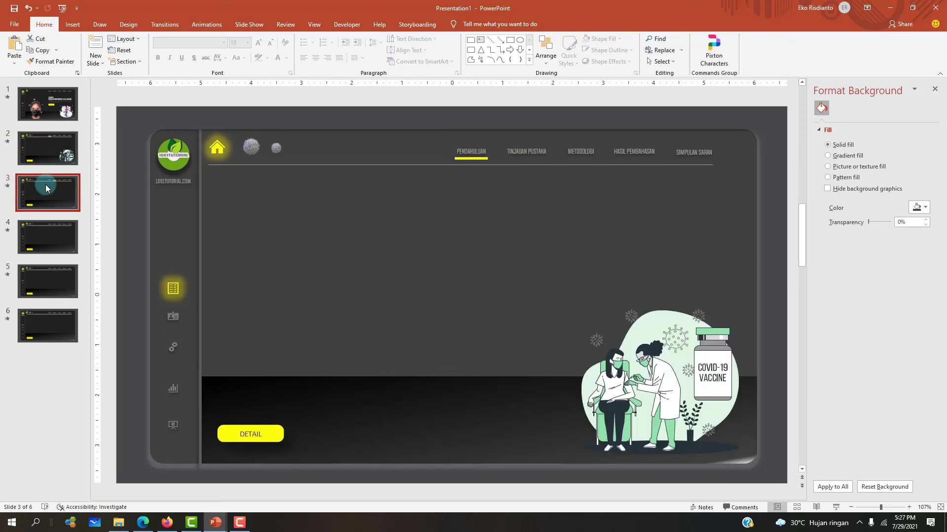
left_click(46, 156)
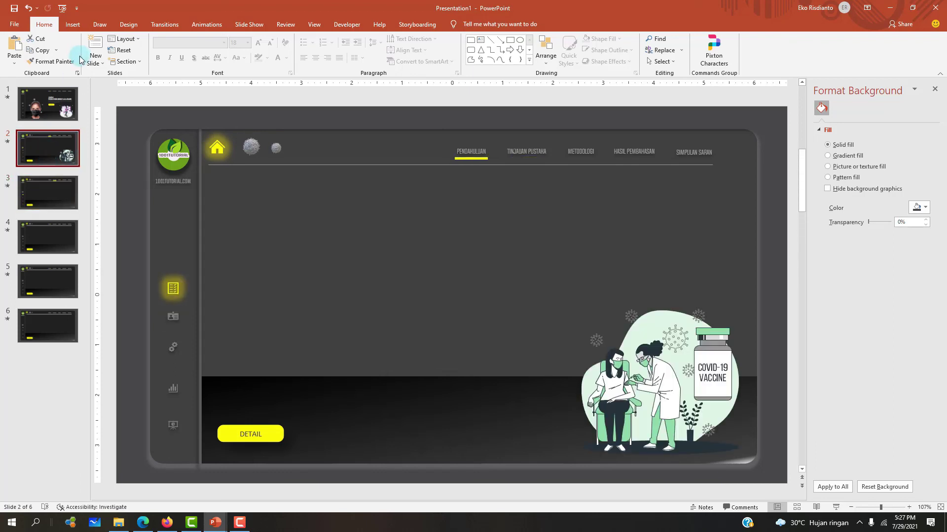
Apply the Morph transition to slide 2 and slide 3, then return to slide 1.
left_click(208, 28)
left_click(48, 150)
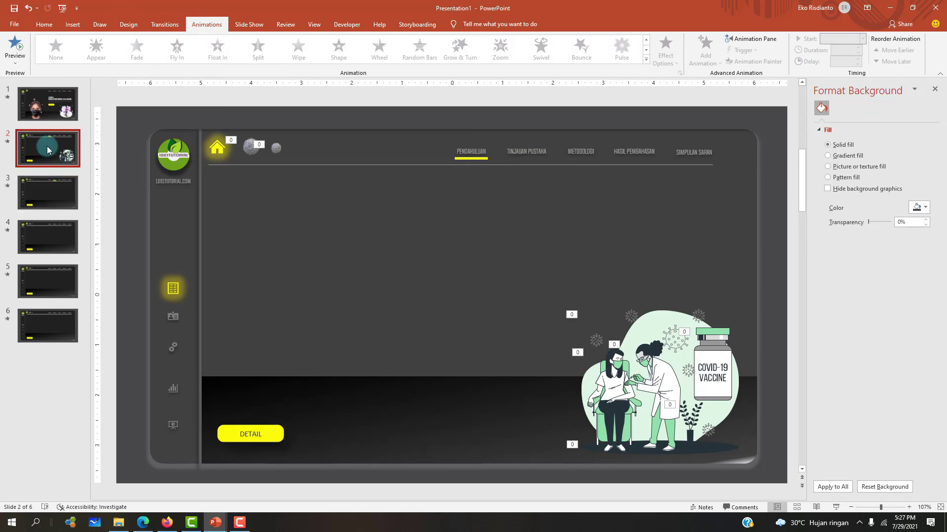
left_click(55, 113)
left_click(55, 156)
left_click(164, 24)
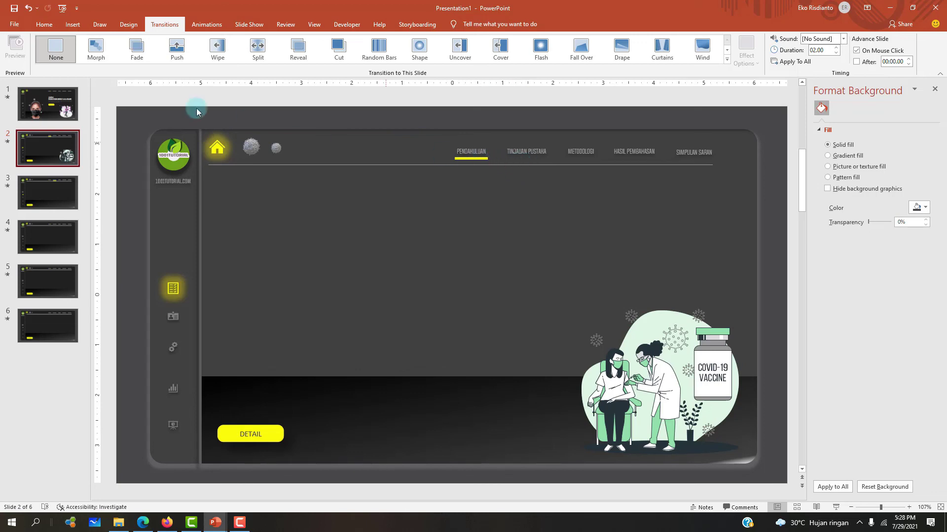
left_click(96, 52)
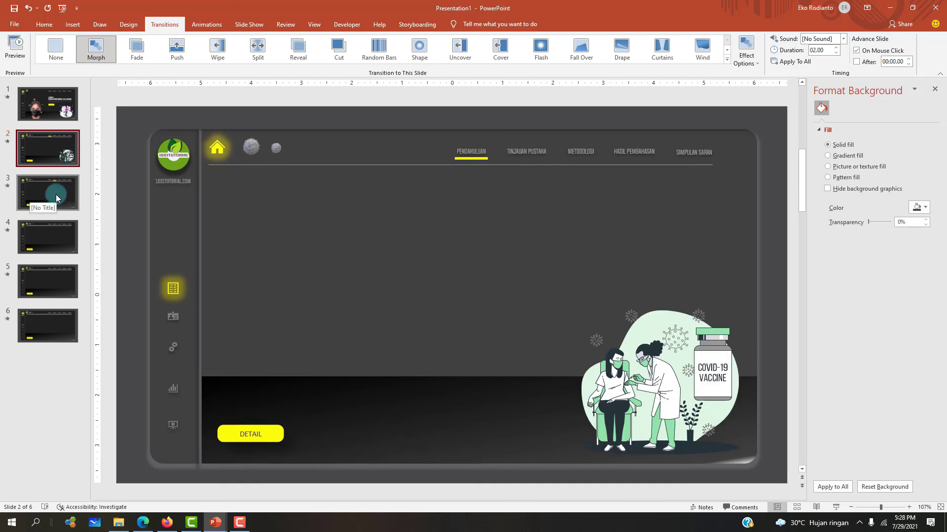
key("Down")
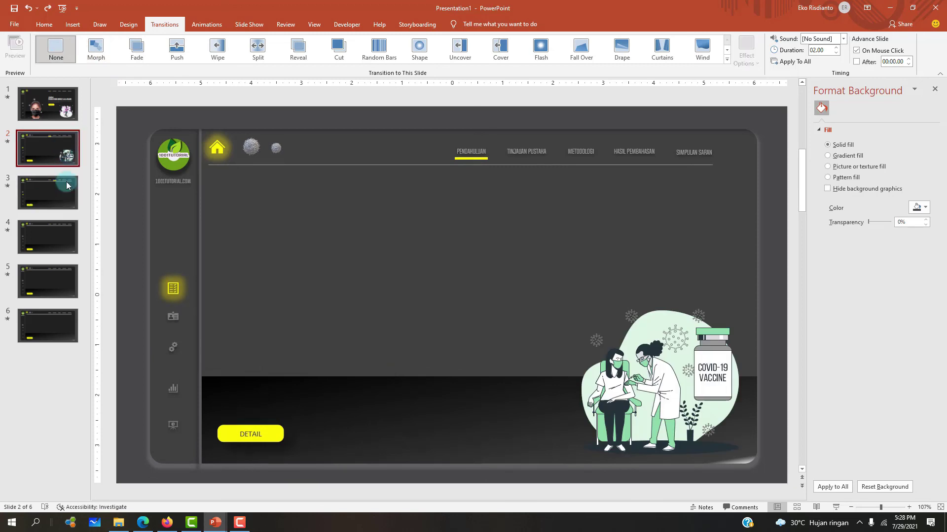
left_click(101, 48)
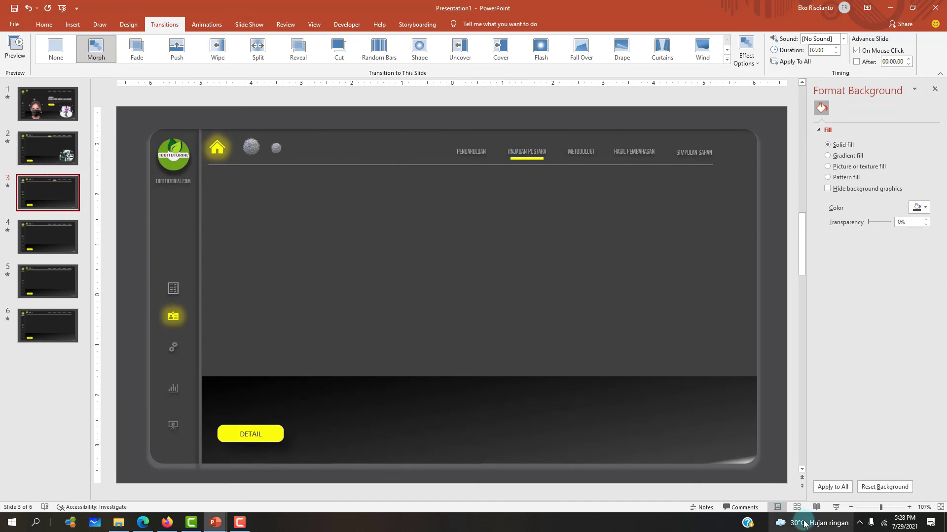
left_click(46, 103)
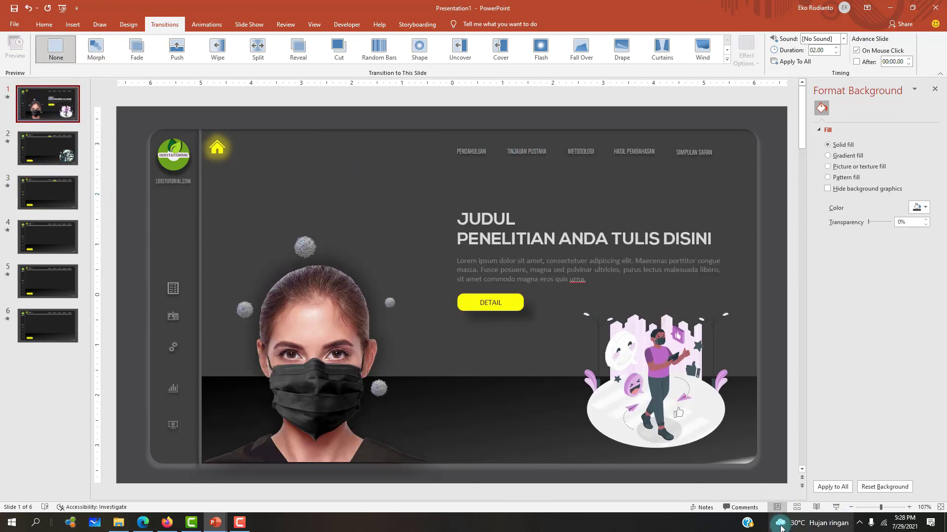
left_click(834, 507)
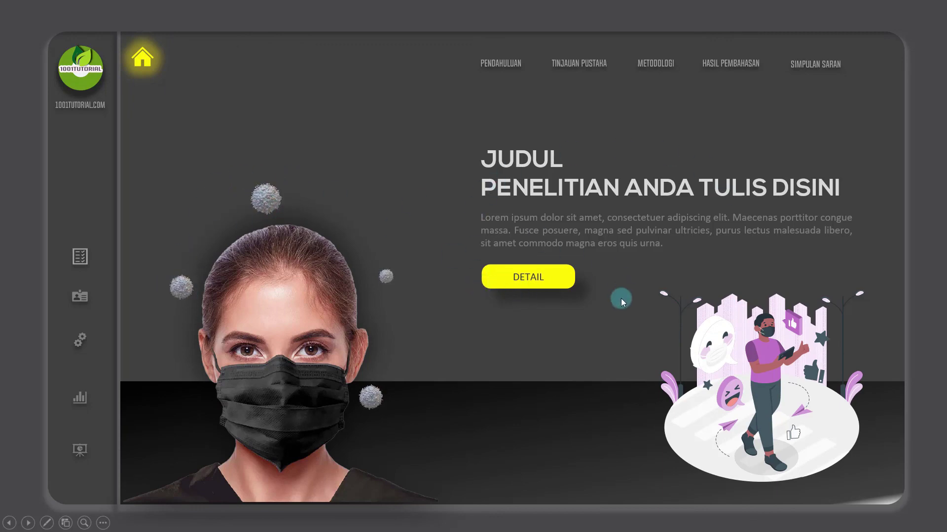
left_click(564, 279)
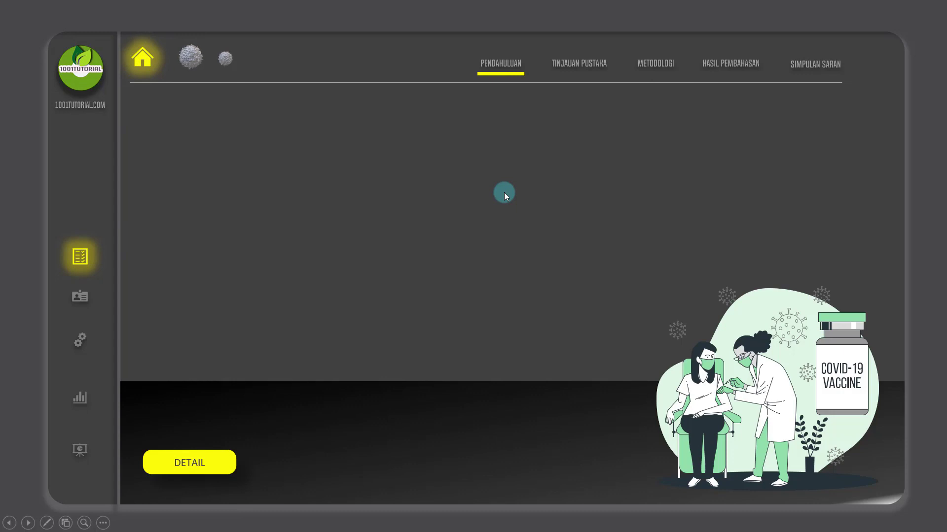
left_click(502, 180)
key("Escape")
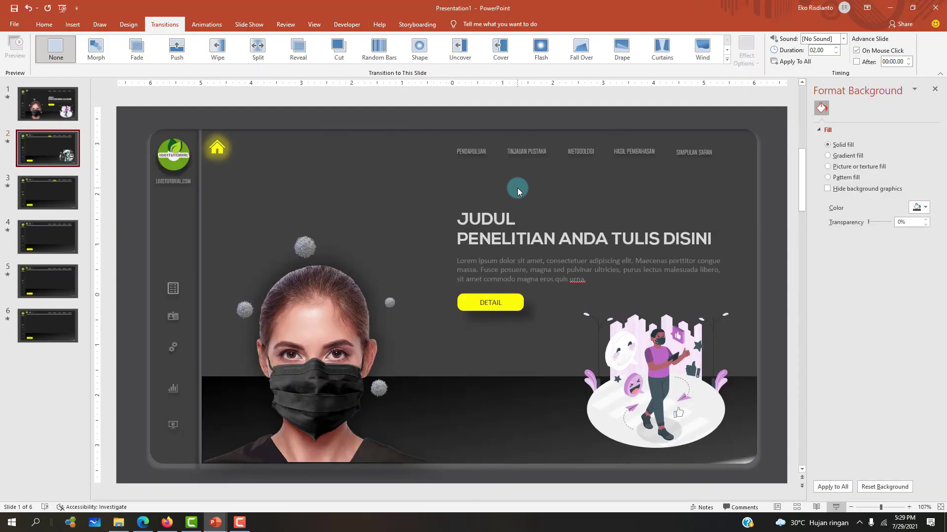
Compare slides 2 and 3, then select the PENDAHULUAN label box on slide 2.
left_click(48, 179)
left_click(53, 158)
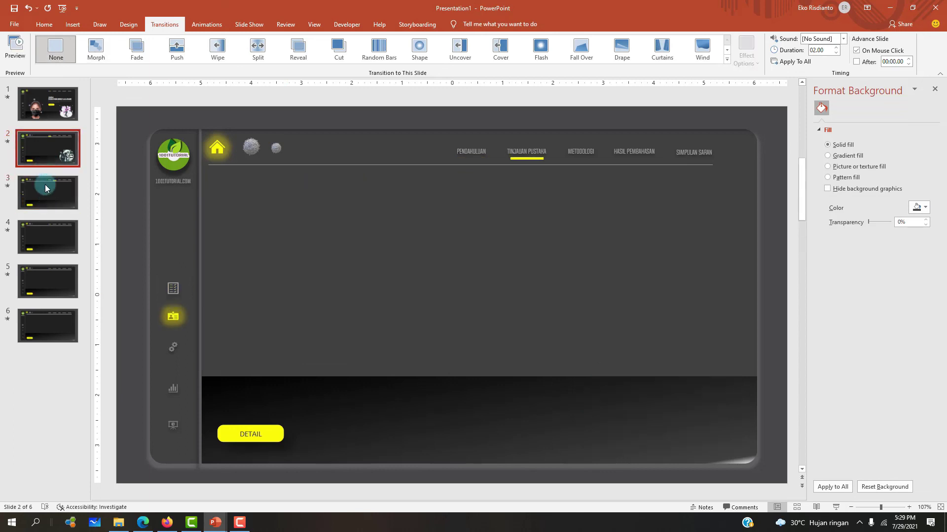
left_click(47, 180)
left_click(53, 158)
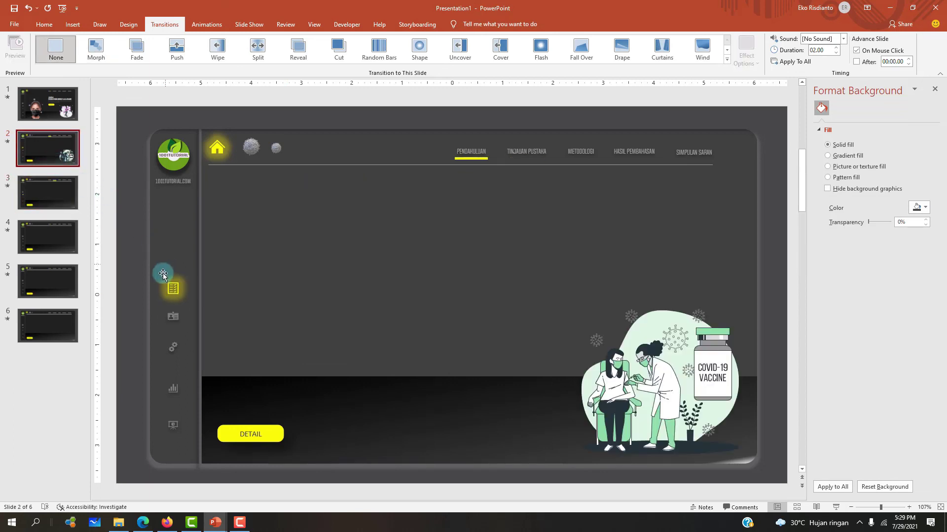
left_click(174, 298)
left_click(462, 151)
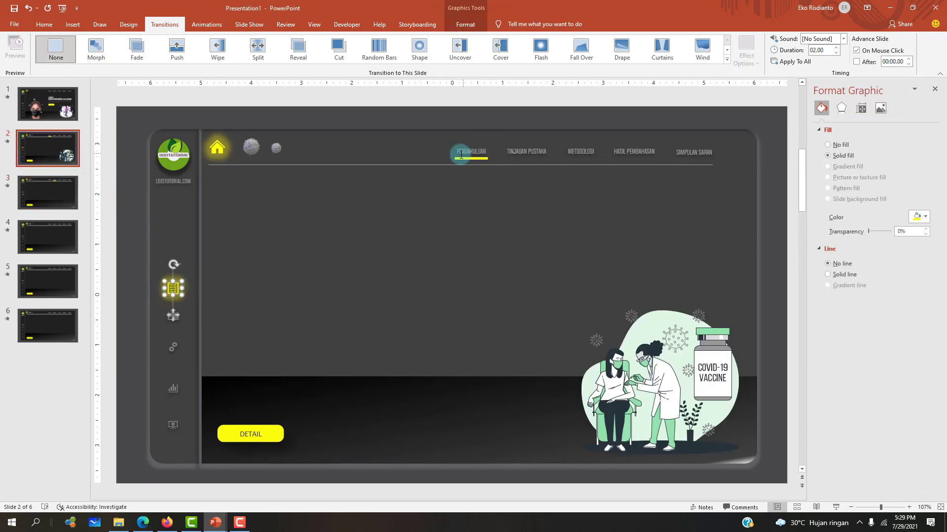
left_click(484, 146)
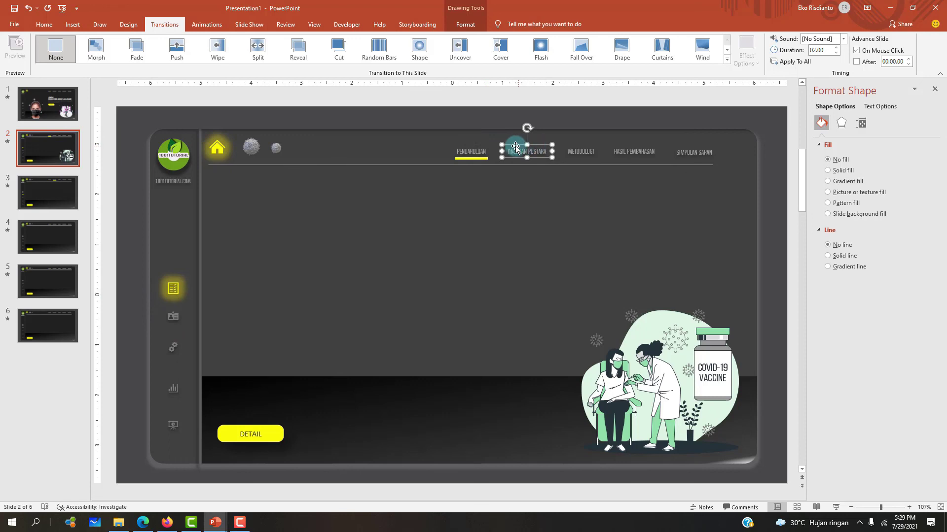
left_click(482, 151)
Hyperlink slide 2's TINJAUAN PUSTAKA menu label to slide 3 via an Action setting.
left_click(520, 148)
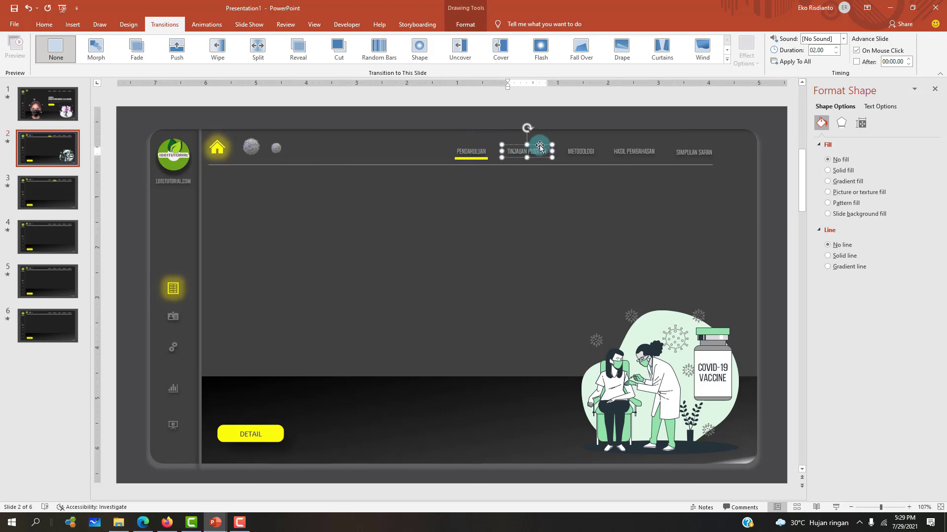
left_click(72, 24)
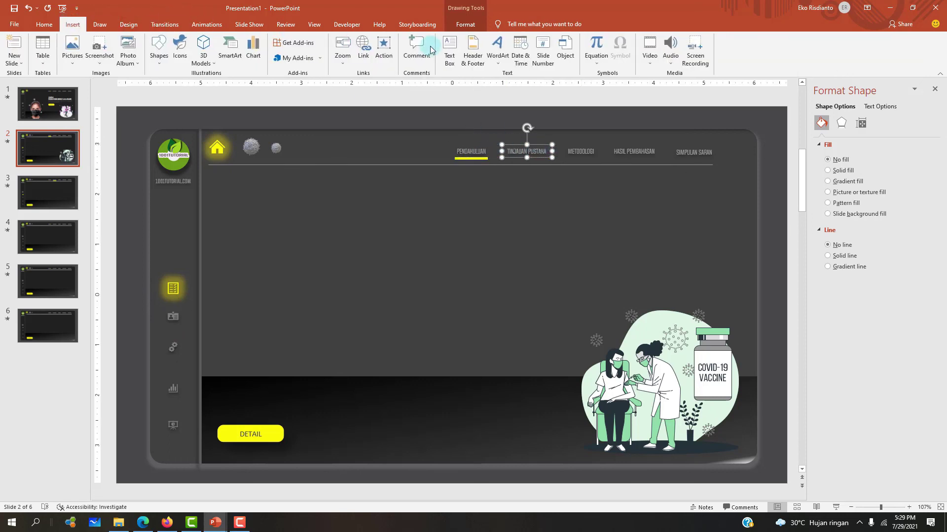
left_click(383, 49)
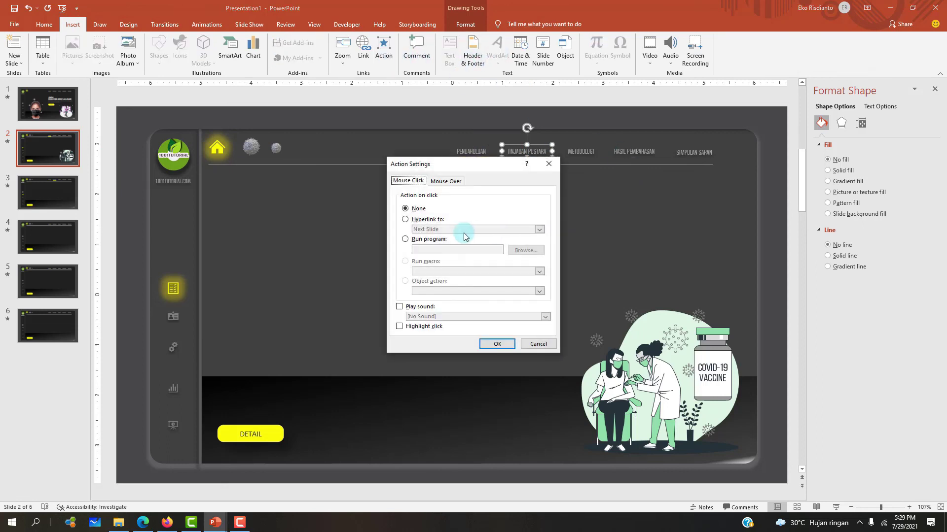
left_click(406, 220)
left_click(433, 231)
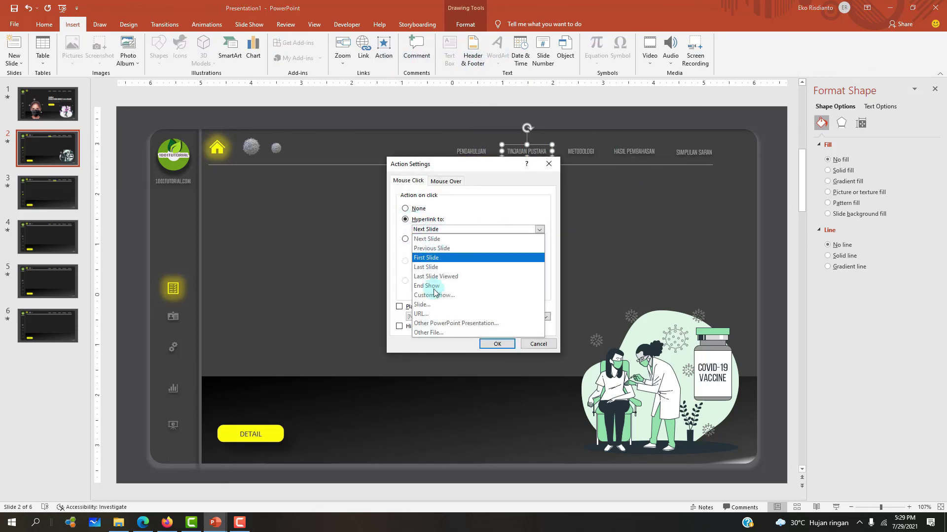
left_click(430, 304)
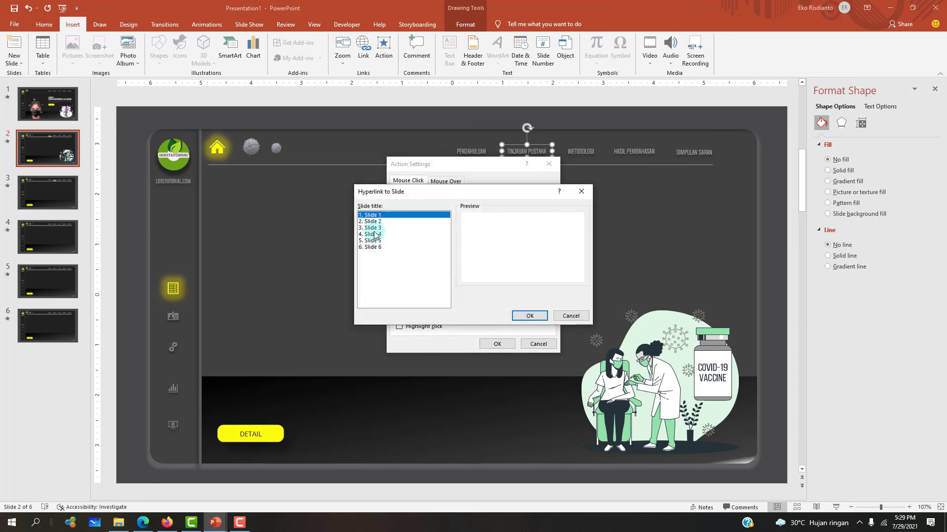
left_click(374, 228)
left_click(521, 317)
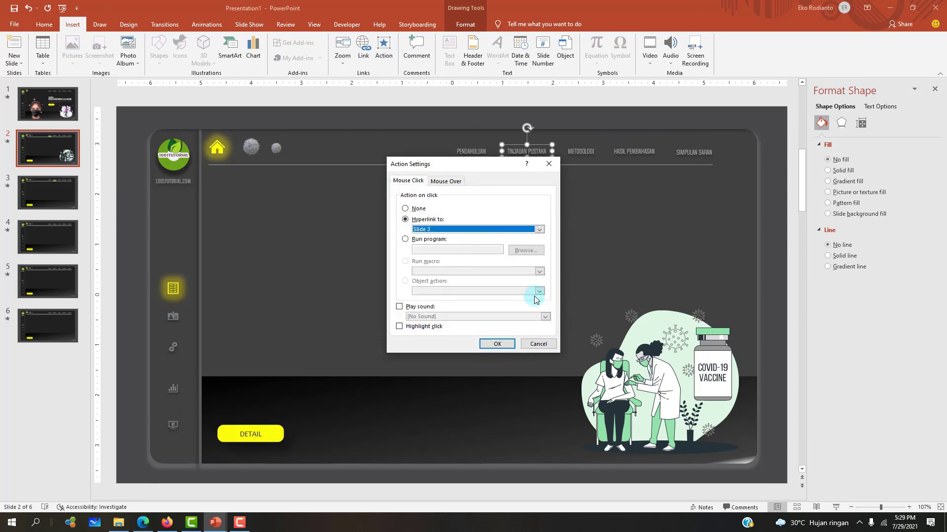
left_click(497, 344)
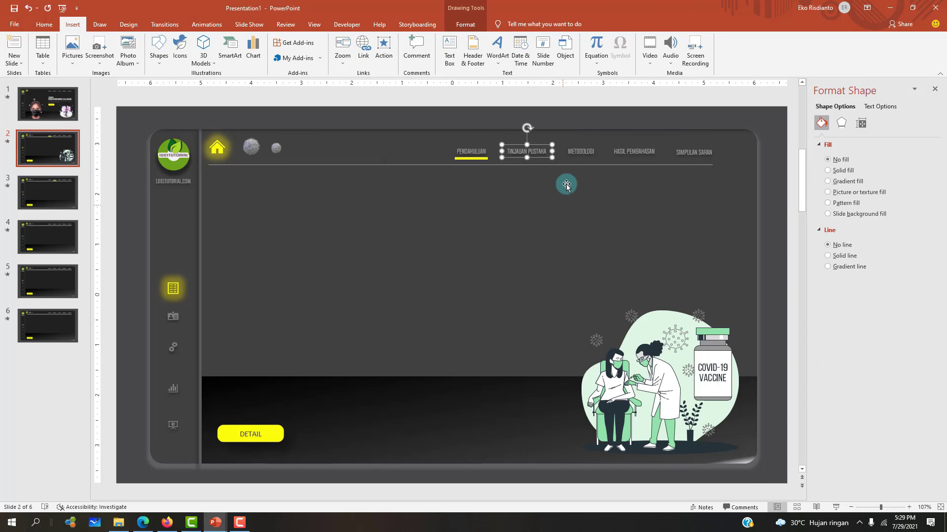
Hyperlink the METODOLOGI menu label to slide 4, then go to the title slide.
left_click(583, 147)
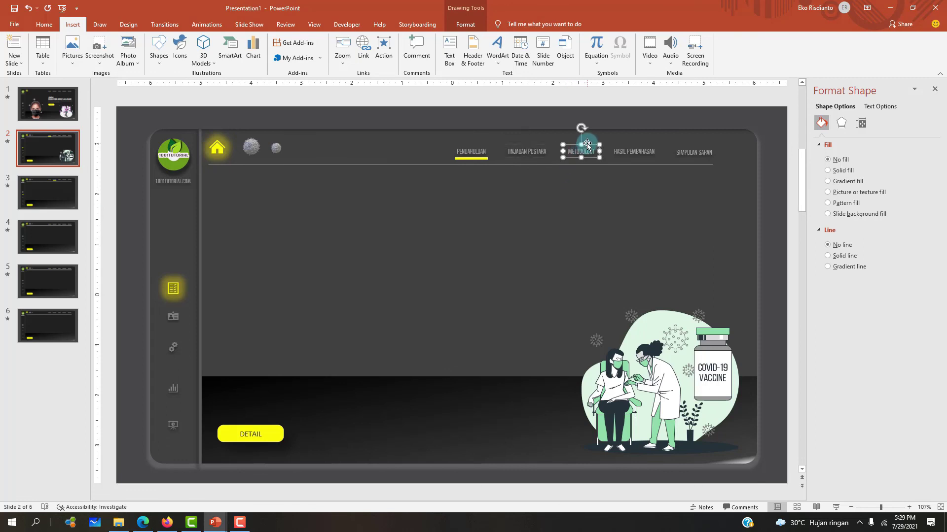
left_click(382, 52)
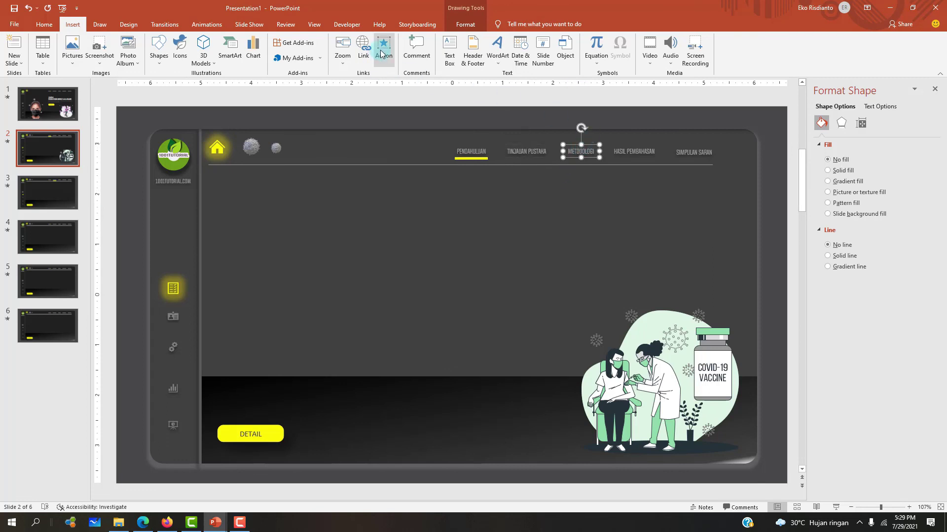
left_click(382, 53)
left_click(436, 223)
left_click(436, 229)
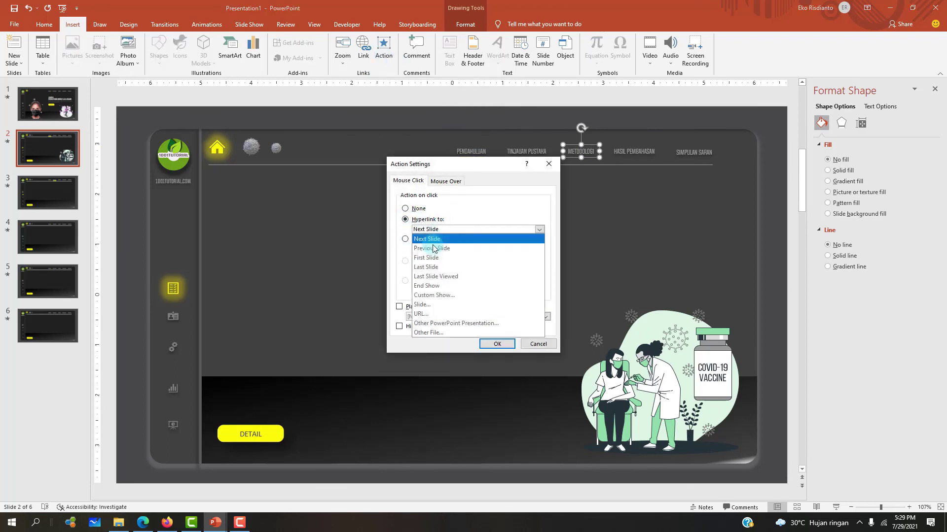
left_click(429, 307)
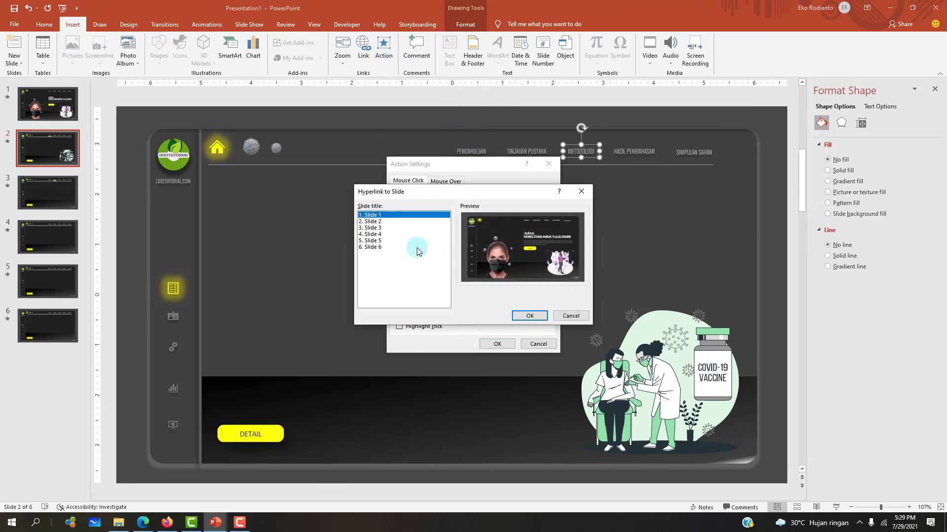
left_click(375, 235)
left_click(530, 316)
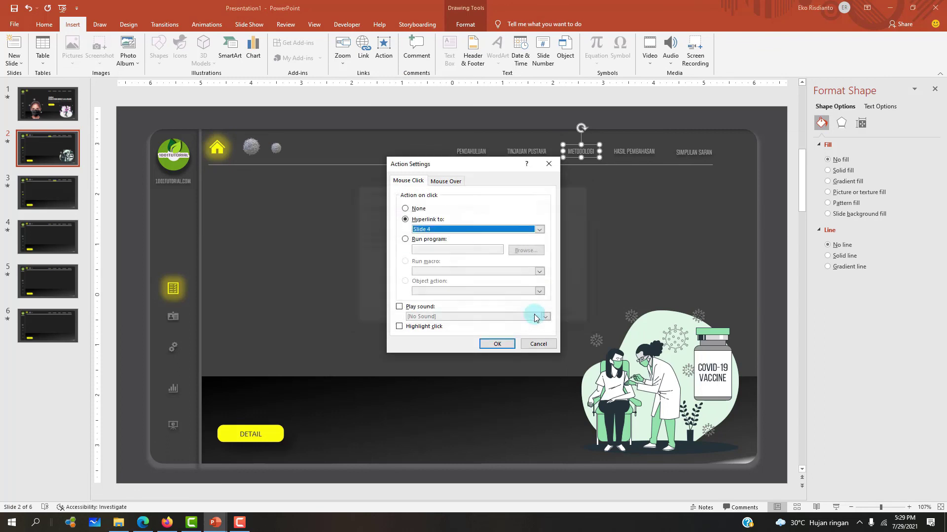
left_click(497, 343)
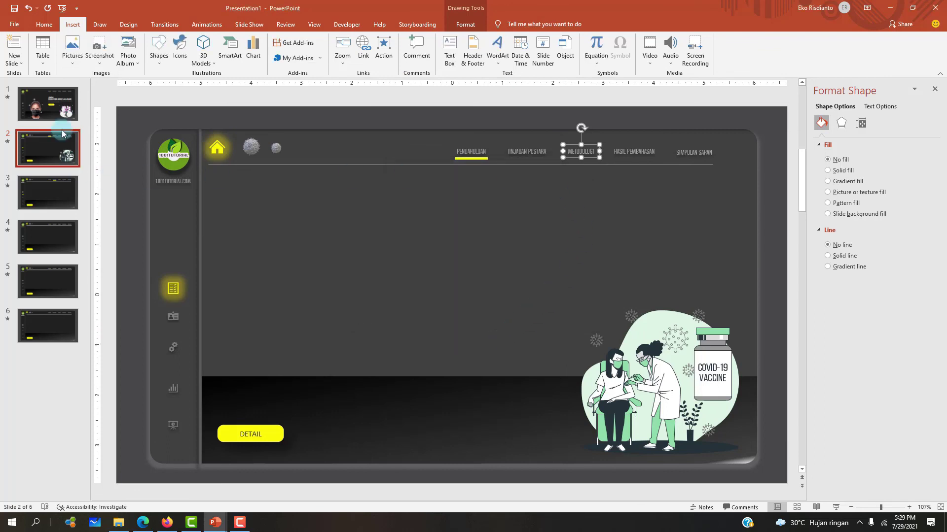
left_click(48, 104)
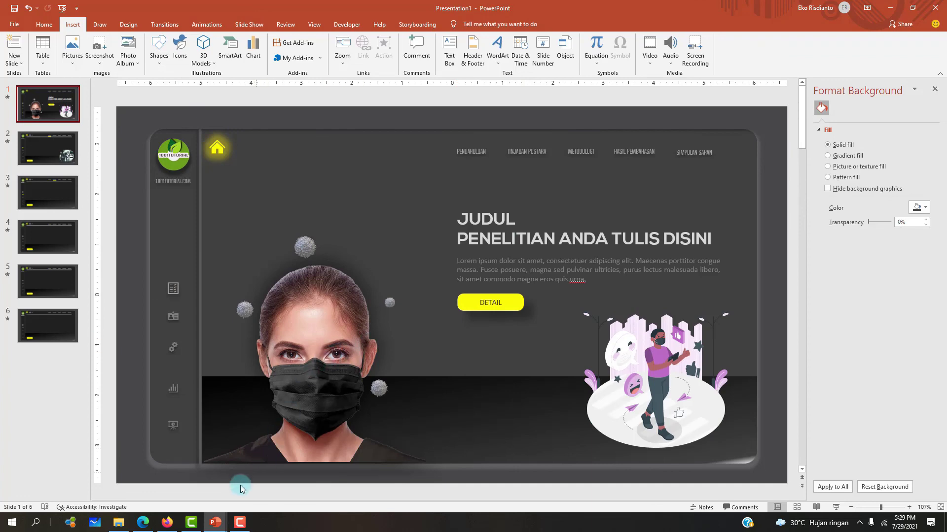
Switch to the finished 163 presentation and browse its inner and final slides.
mouse_move(215, 522)
left_click(82, 482)
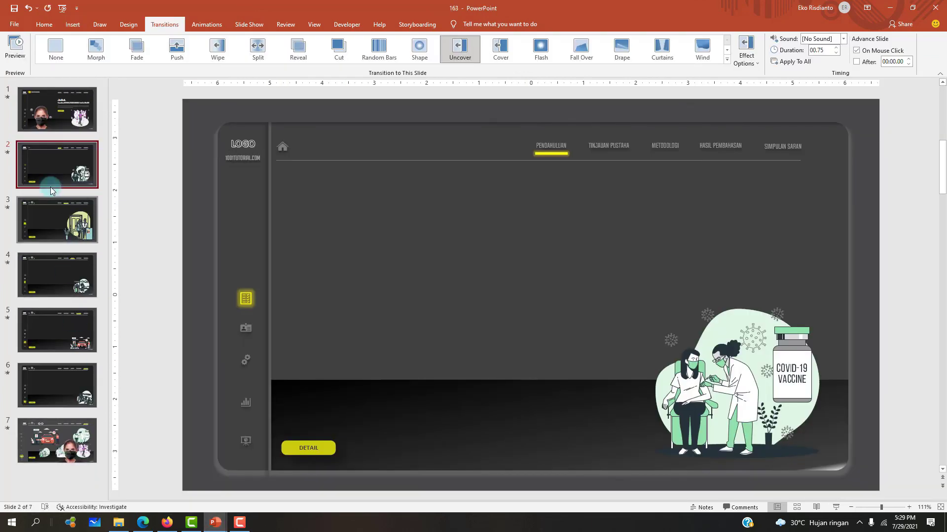
left_click(58, 219)
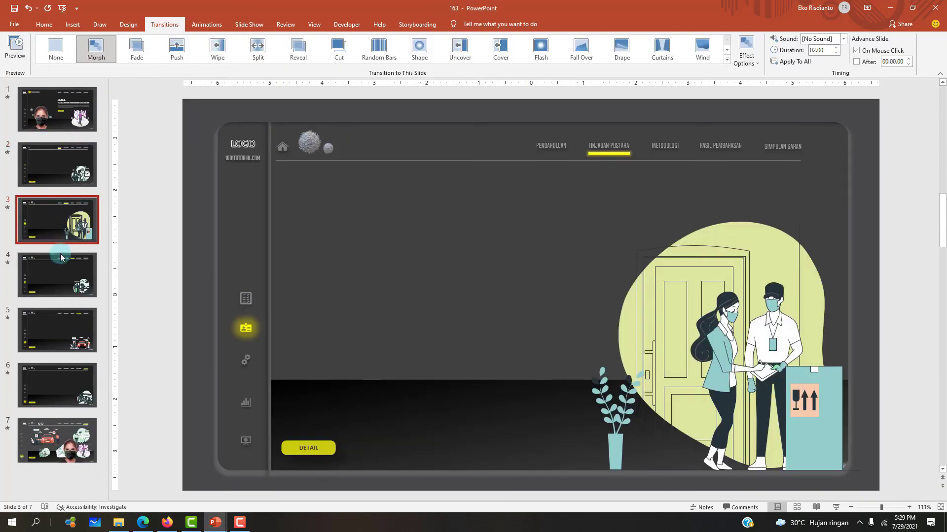
left_click(61, 271)
left_click(66, 328)
left_click(69, 383)
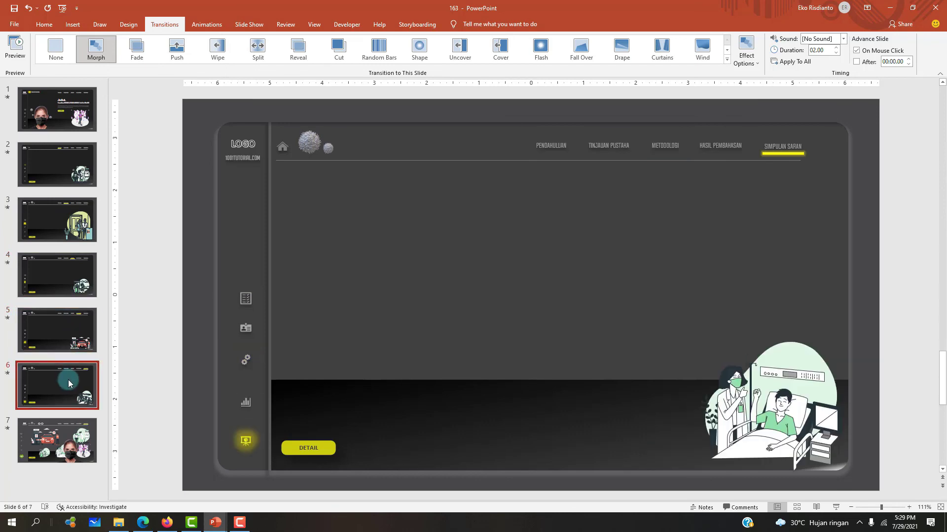
left_click(64, 434)
Play the slide show from the title slide and advance to the PENDAHULUAN page.
key("Up")
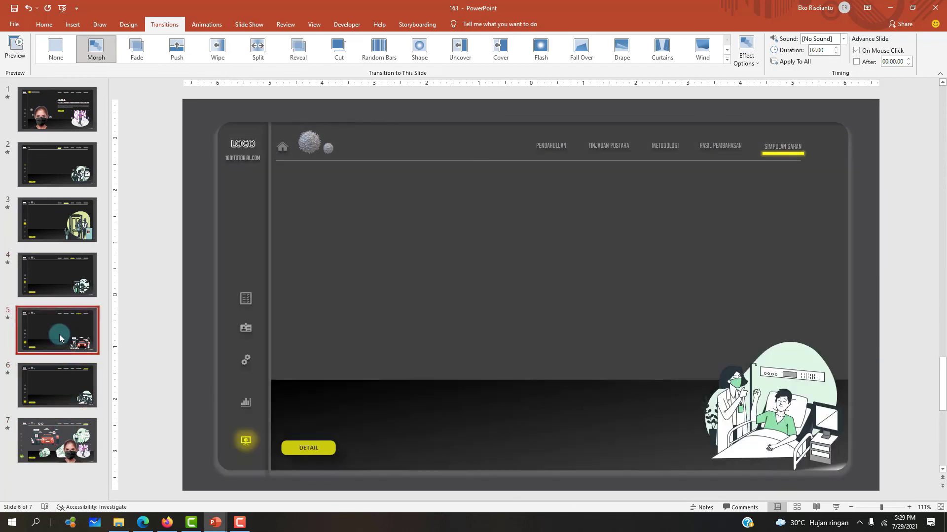
key("Up")
key("Up")
key("Up")
key("Up")
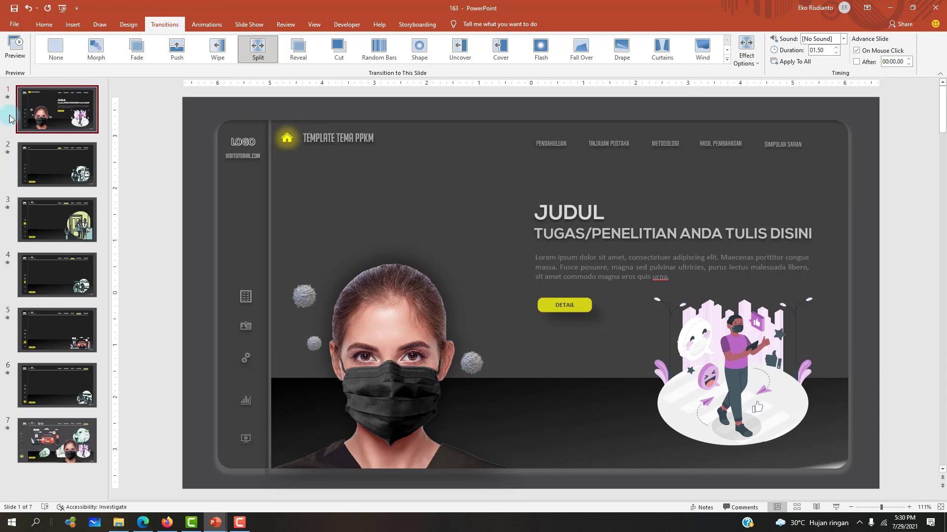
left_click(835, 509)
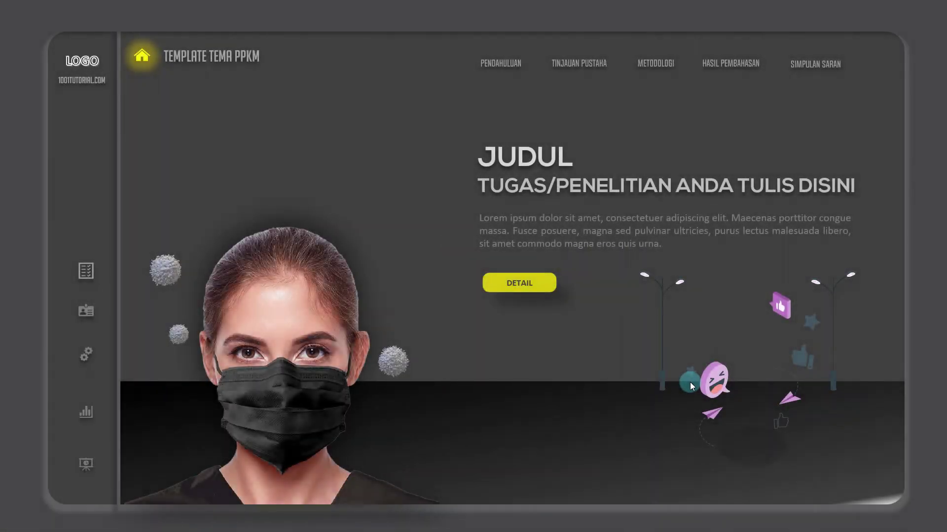
left_click(690, 383)
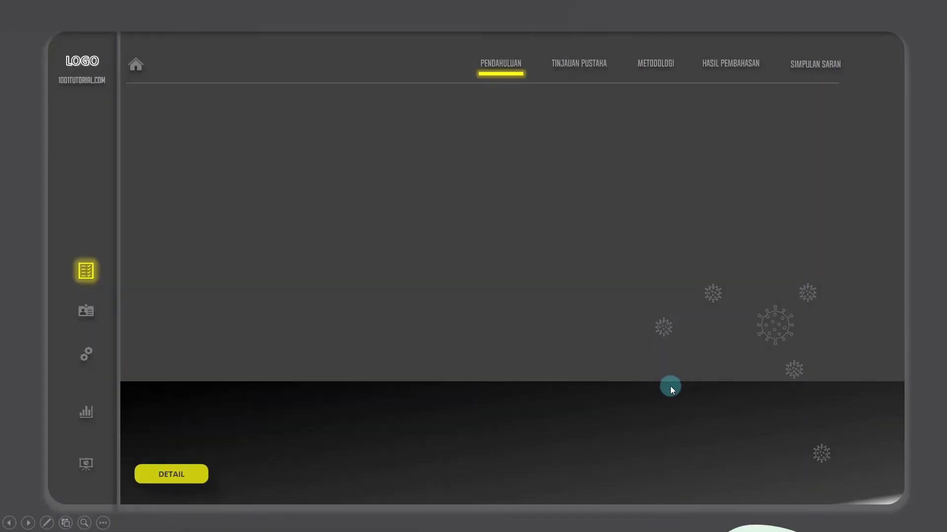